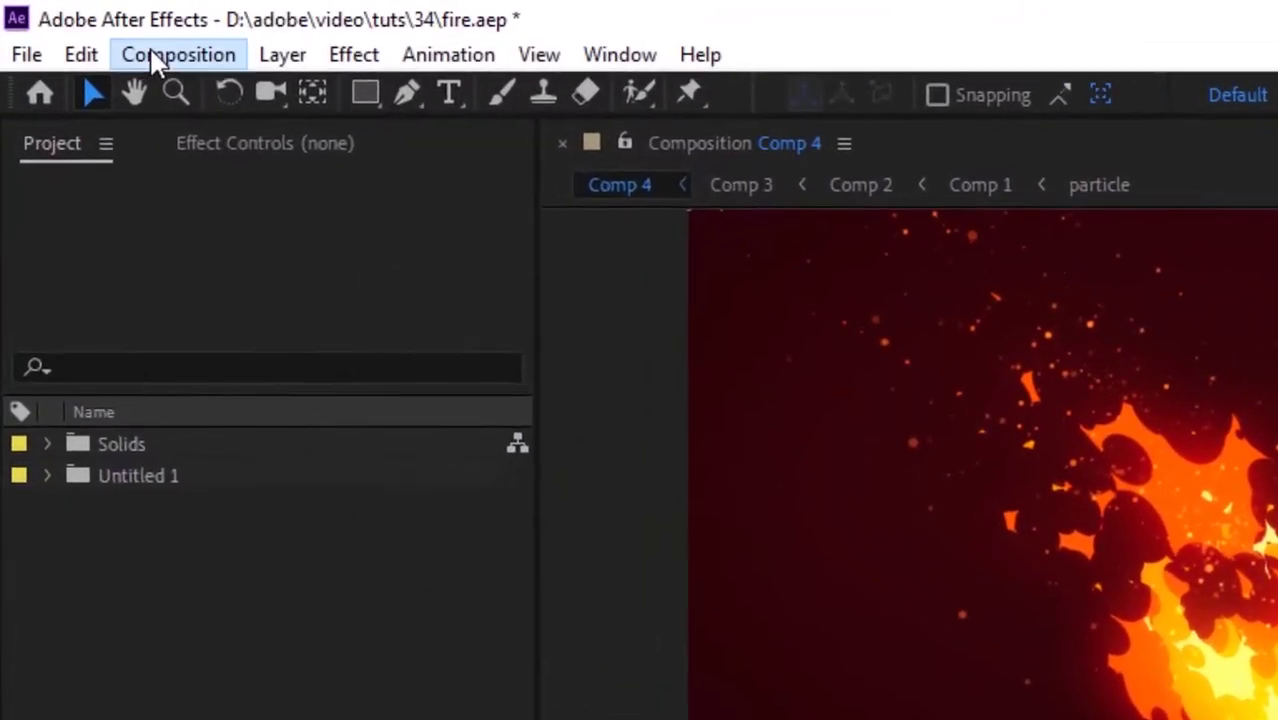
Create a new composition named Particles, 300 by 300 px at 25 frames per second
click(128, 44)
click(127, 76)
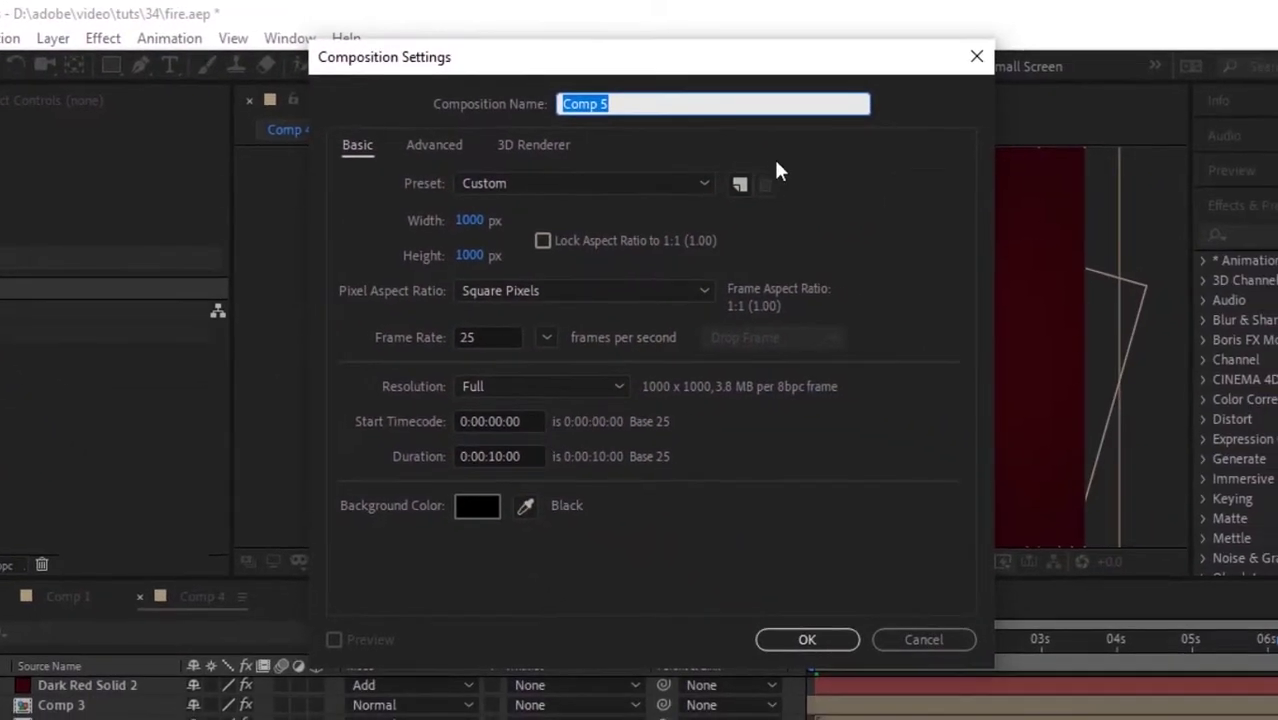
text(Pa)
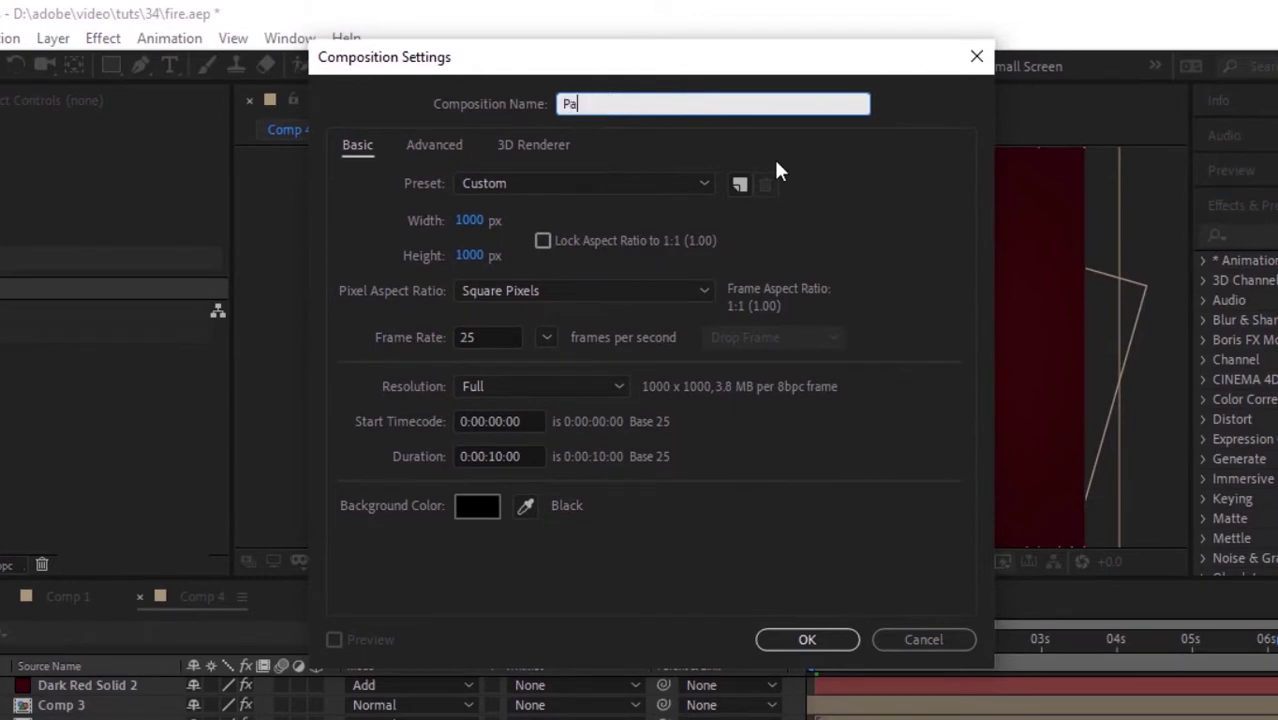
text(rticles)
click(469, 220)
text(300)
key(Tab)
text(300)
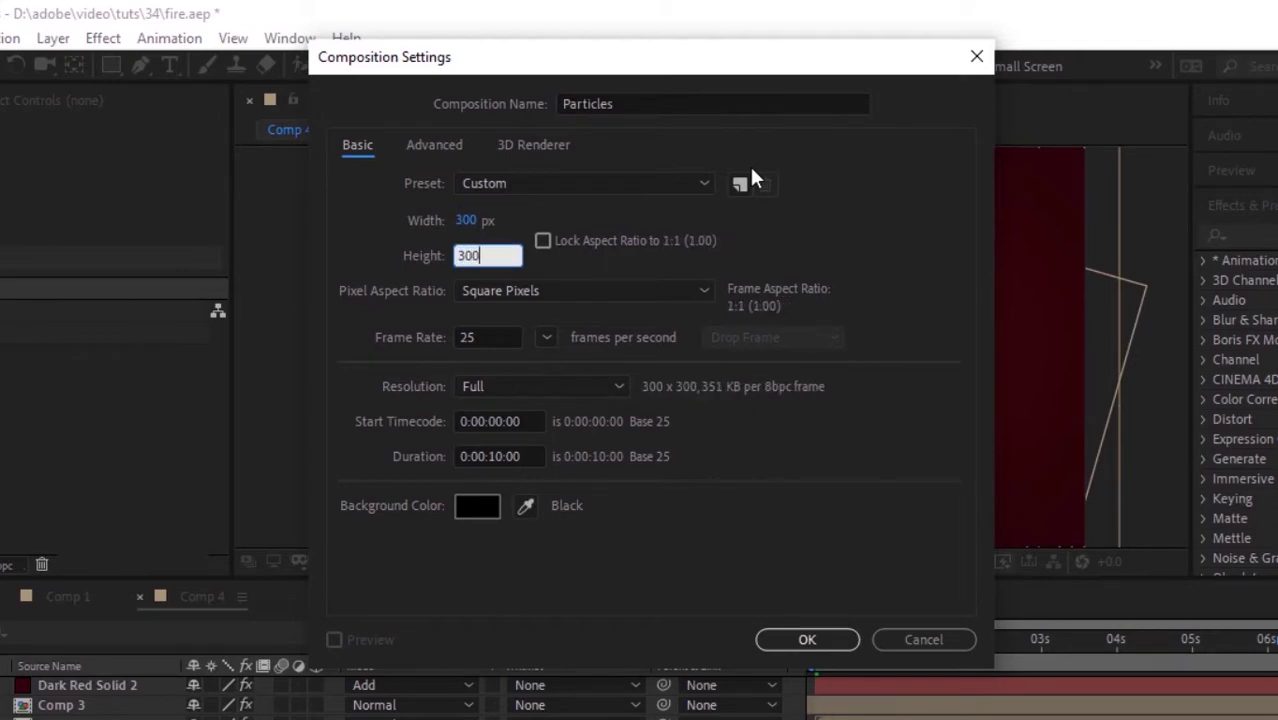
click(474, 337)
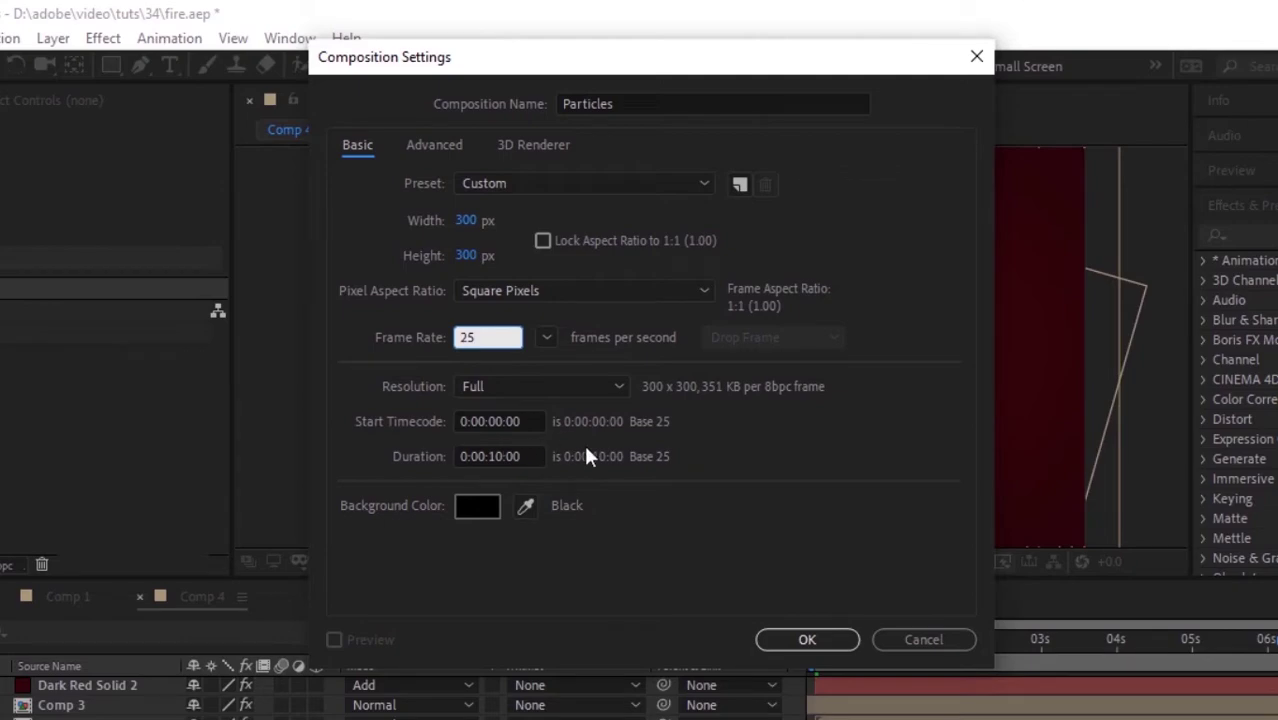
click(810, 641)
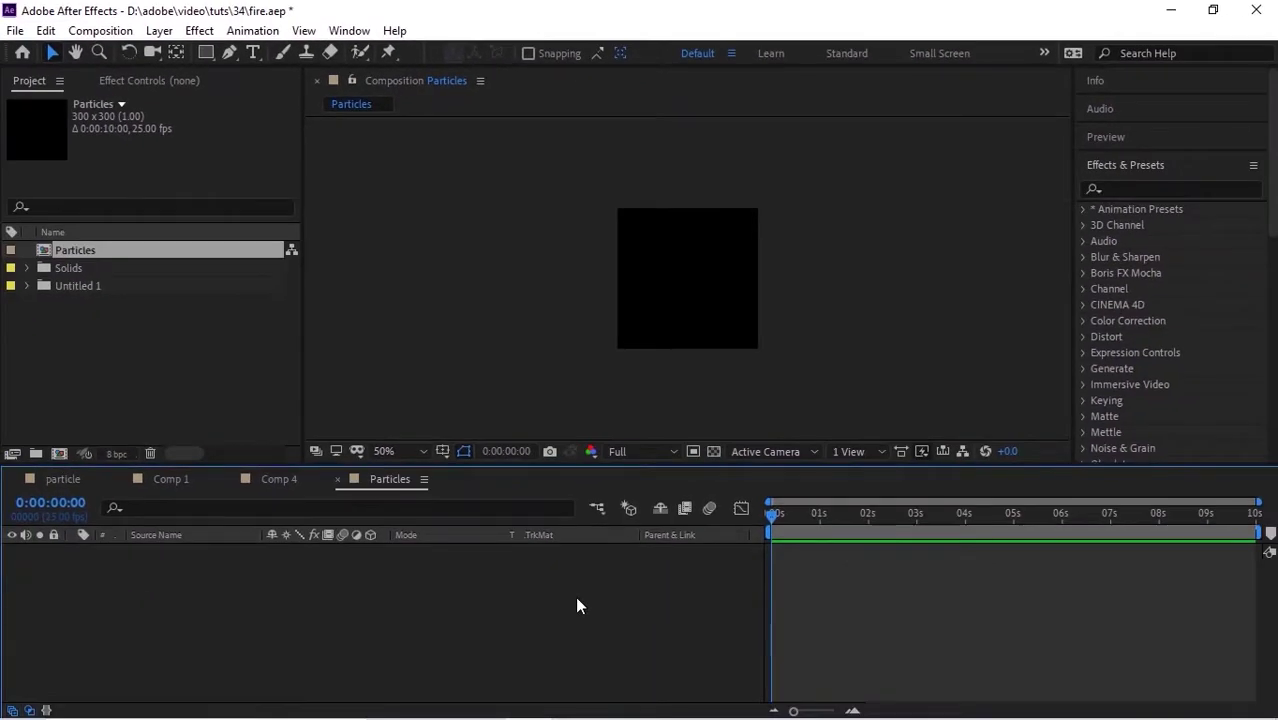
Add a composition-sized solid coloured white (ffffff) to the Particles composition
right_click(577, 605)
mouse_move(637, 402)
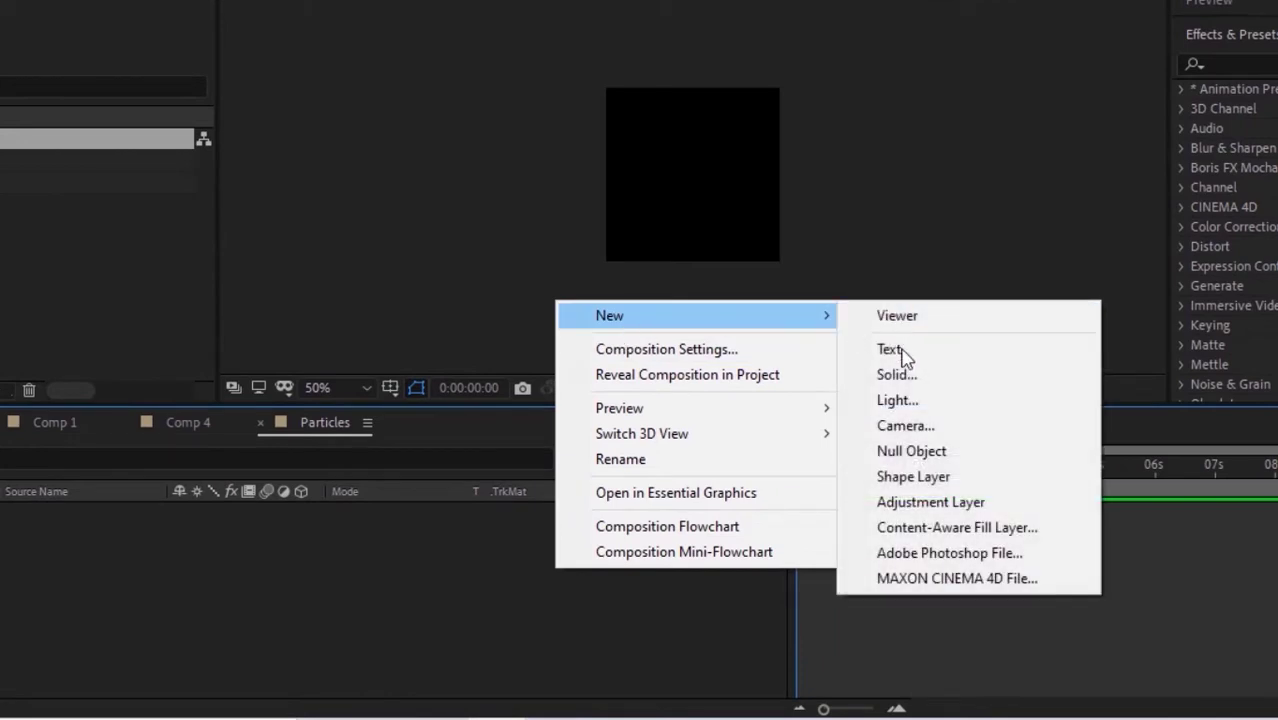
click(896, 374)
click(613, 442)
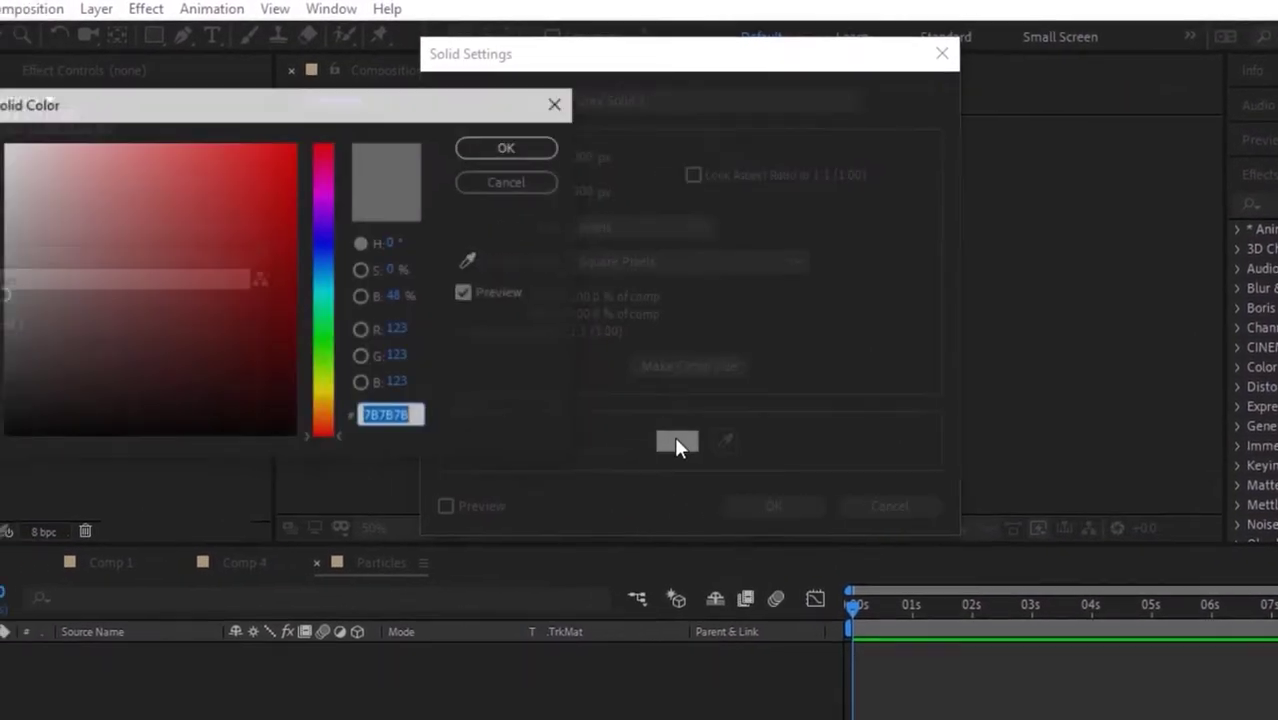
text(ffffff)
click(502, 150)
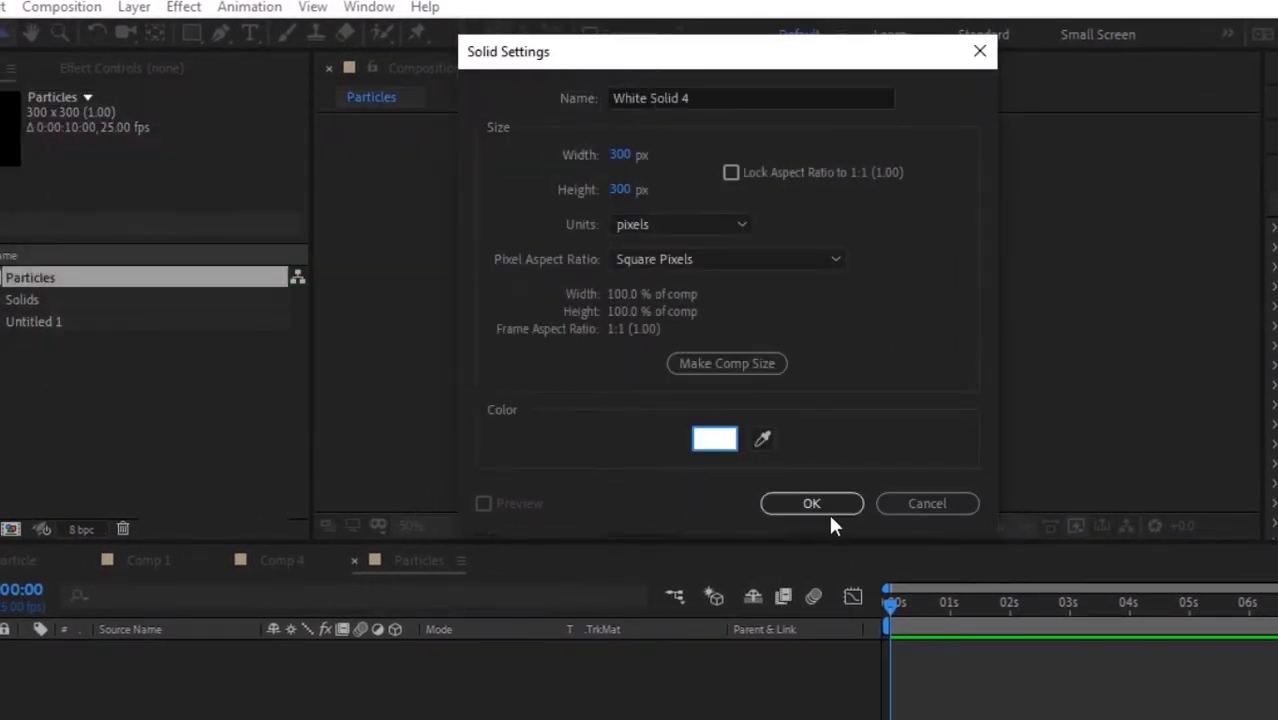
click(825, 506)
Draw a tall elliptical mask on the white solid layer, covering most of the frame's height
click(74, 552)
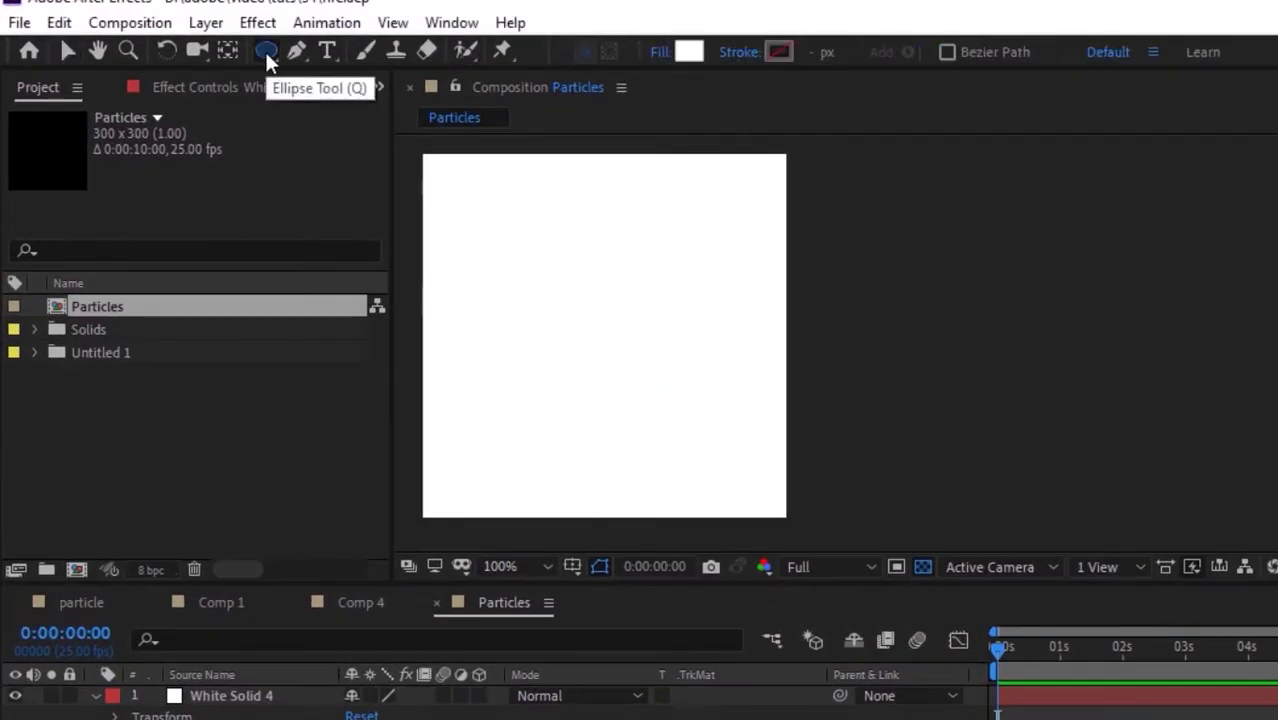
click(266, 55)
drag(446, 203, 661, 491)
key(ctrl+z)
click(265, 698)
drag(455, 182, 665, 491)
Rotate the elliptical mask counterclockwise so its upper end leans to the left, and deselect the layer
key(v)
double_click(560, 497)
drag(685, 445, 715, 437)
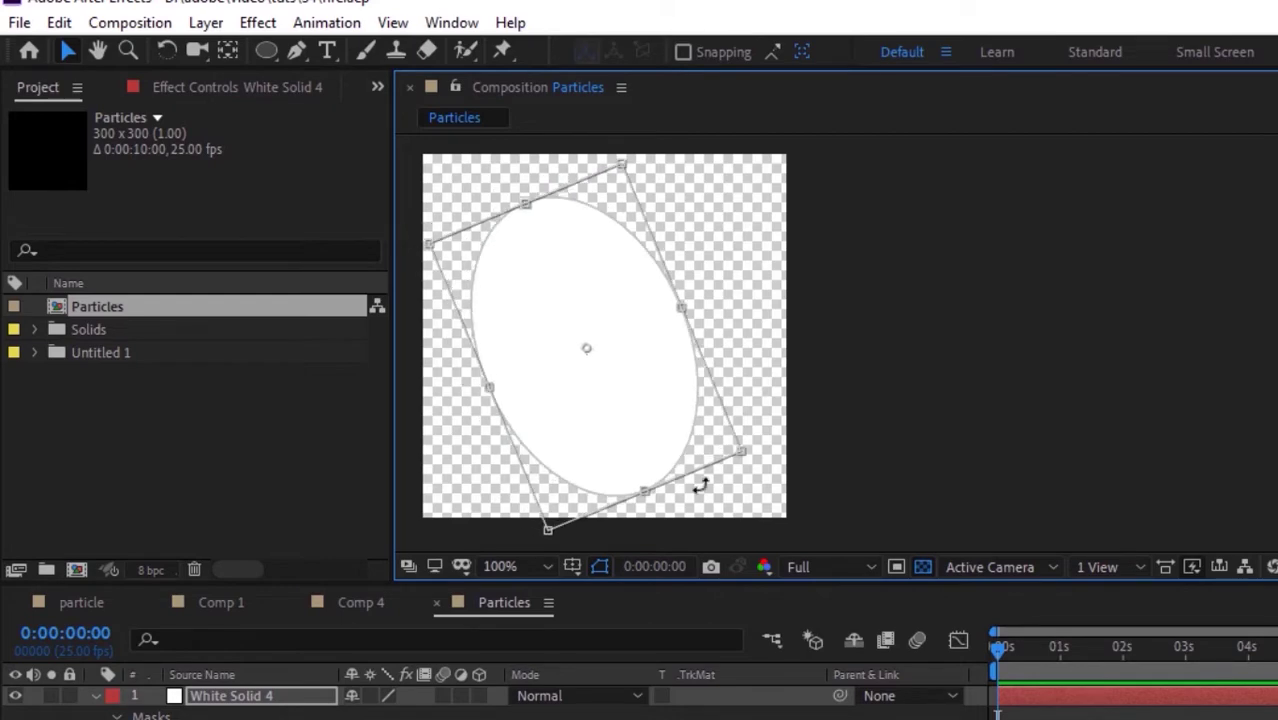
drag(645, 491, 650, 495)
click(545, 690)
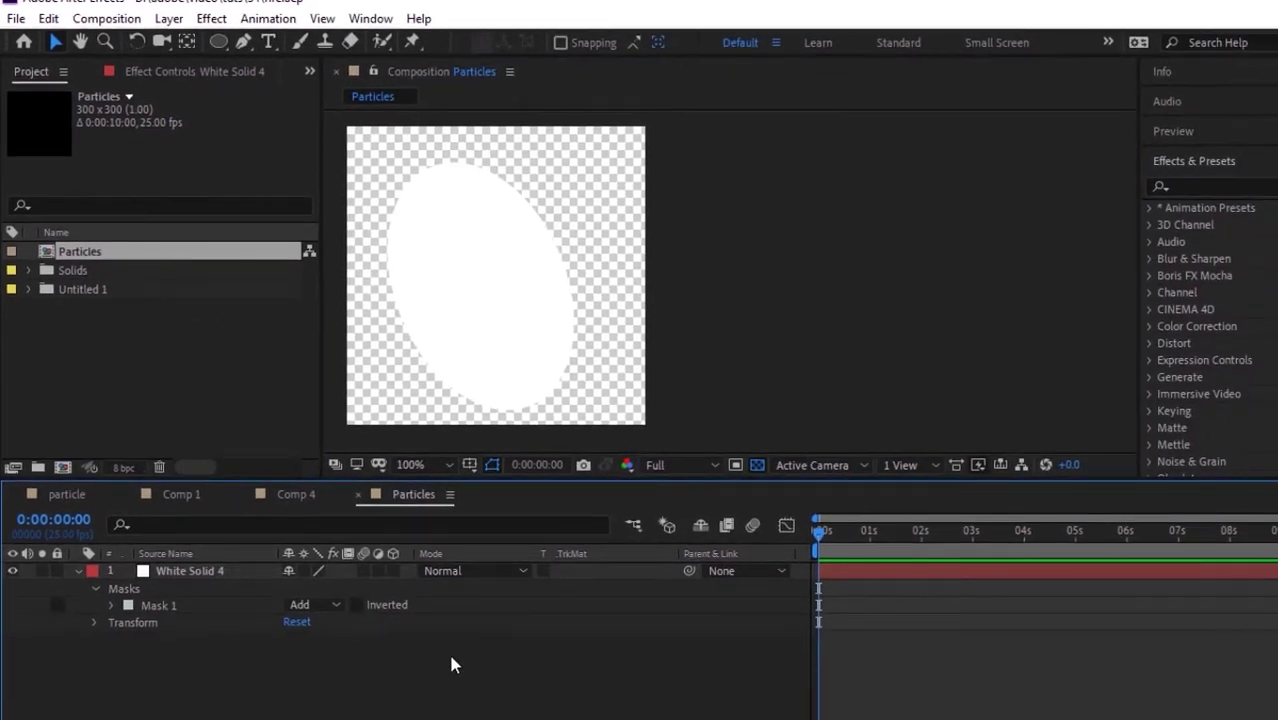
click(517, 304)
click(525, 665)
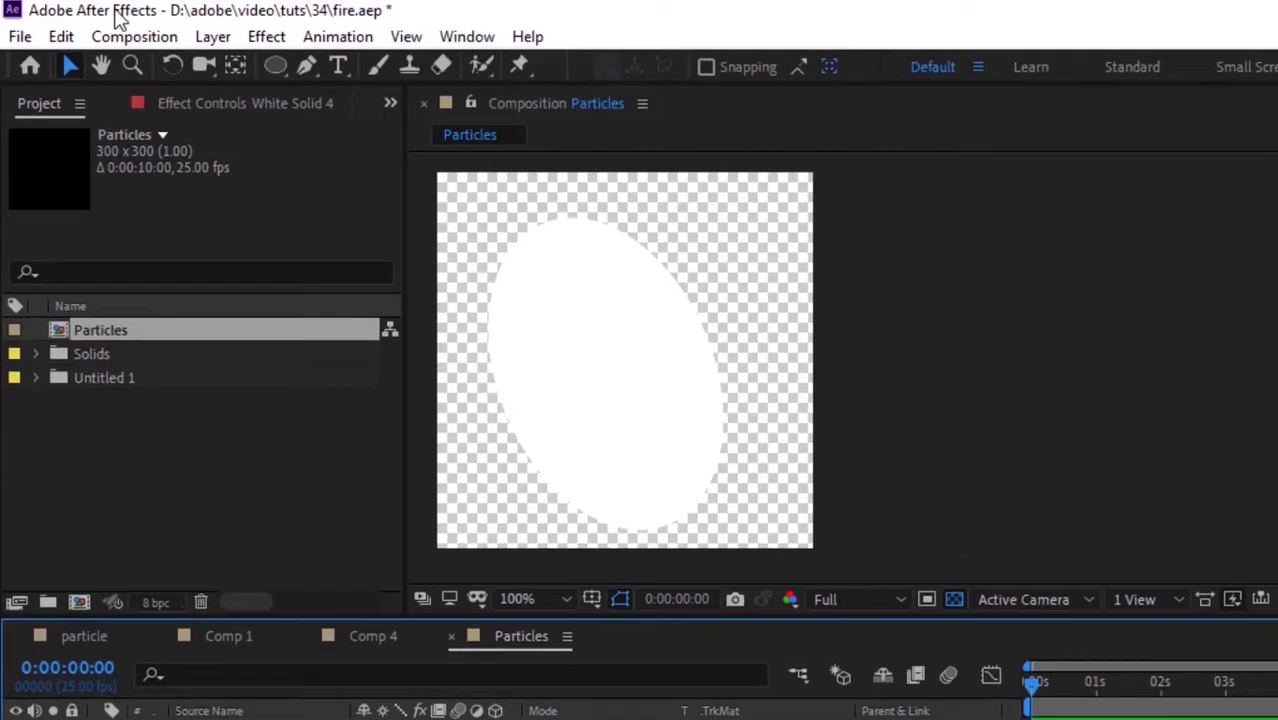
Create a new composition named Flames-1, 1000 by 1000 px with a duration of 0:00:10:00
click(106, 18)
click(100, 38)
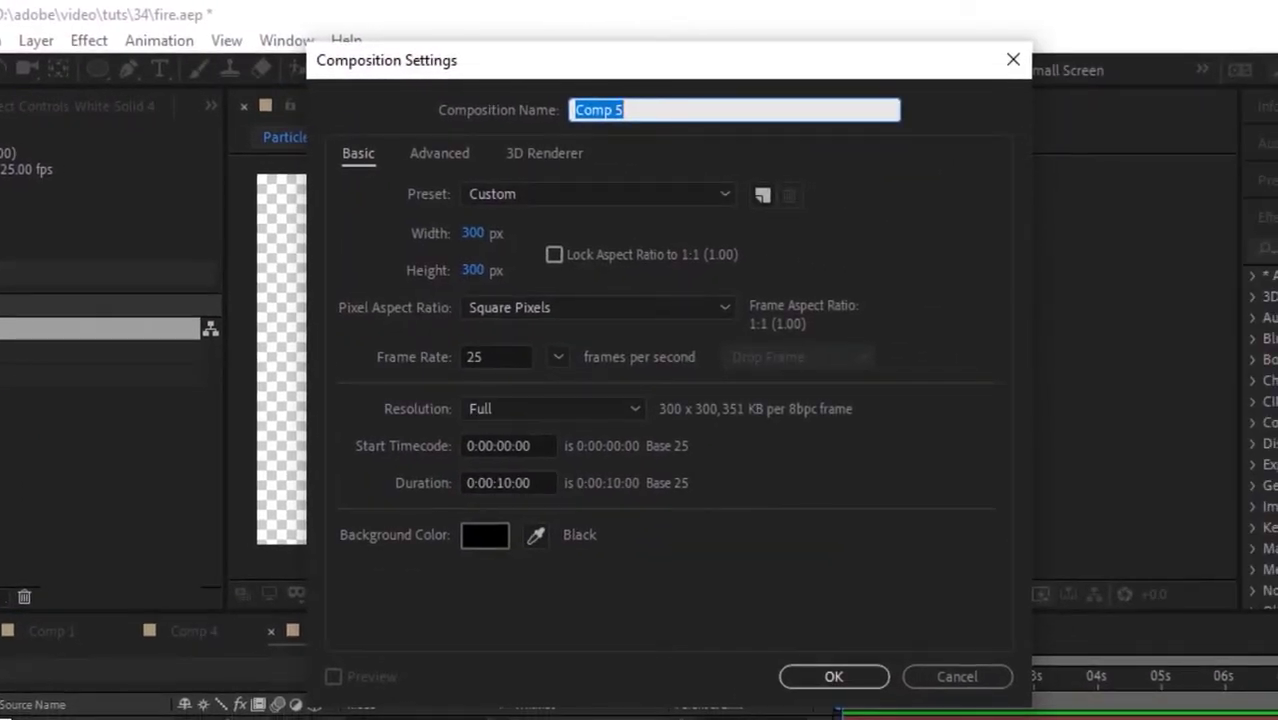
text(Flames-1)
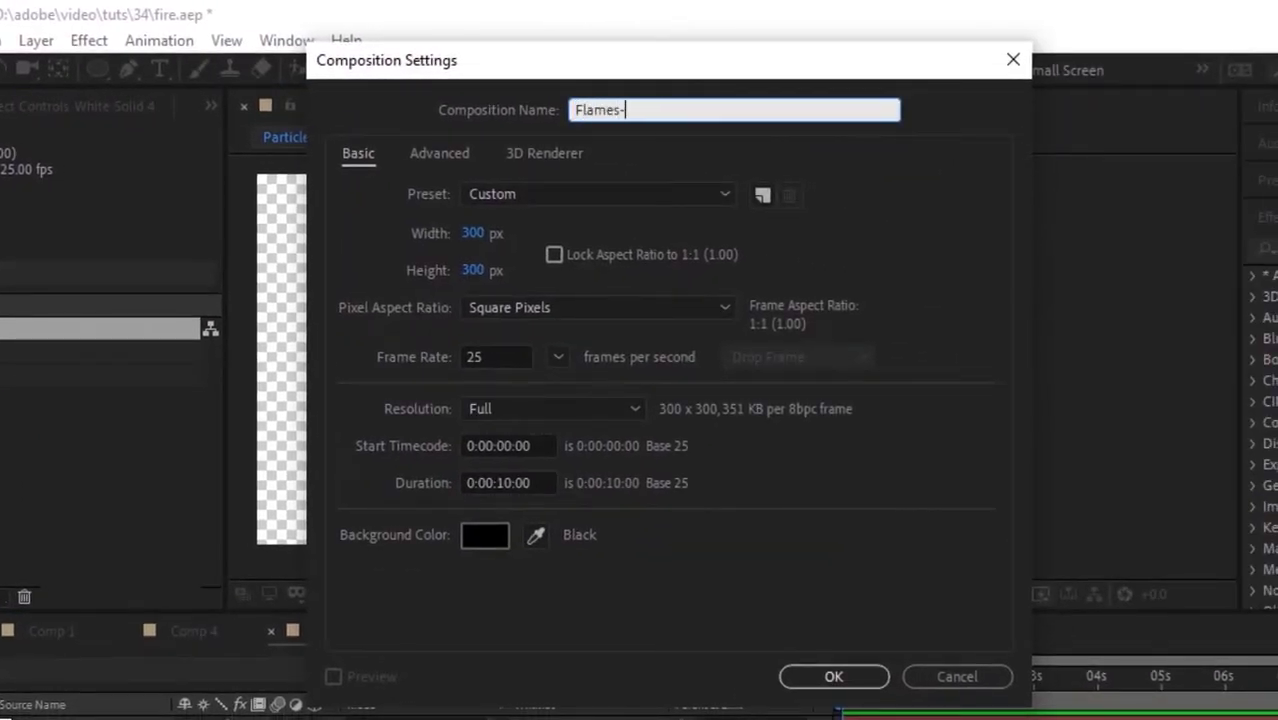
click(480, 235)
text(1000)
key(Tab)
text(10:00)
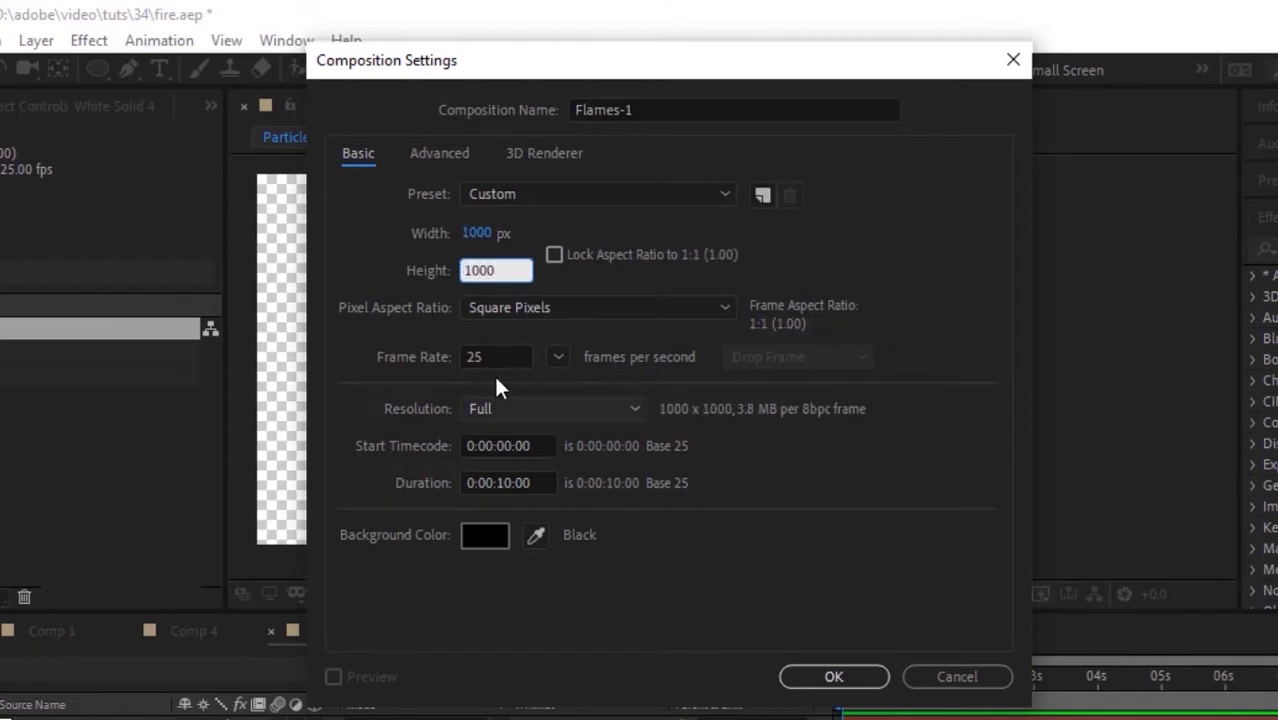
key(Tab)
click(522, 482)
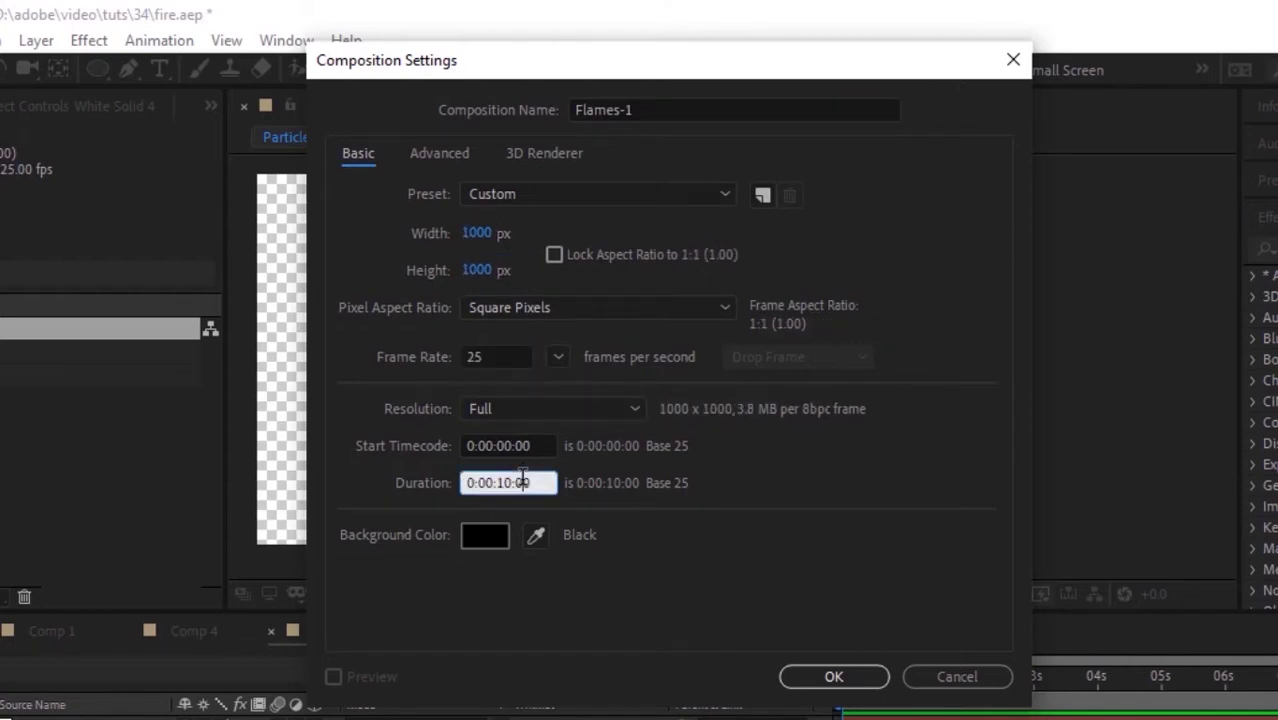
click(838, 678)
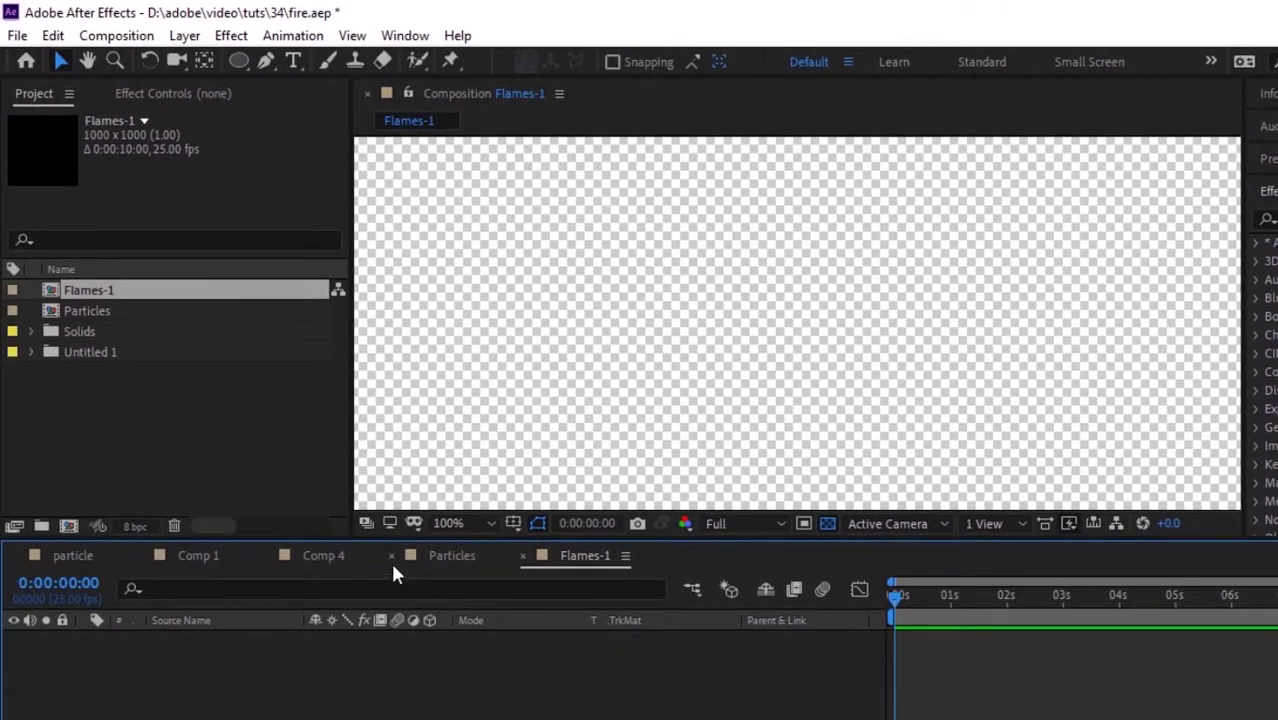
Add the Particles composition to Flames-1 as a hidden layer, and turn off the transparency grid
click(391, 556)
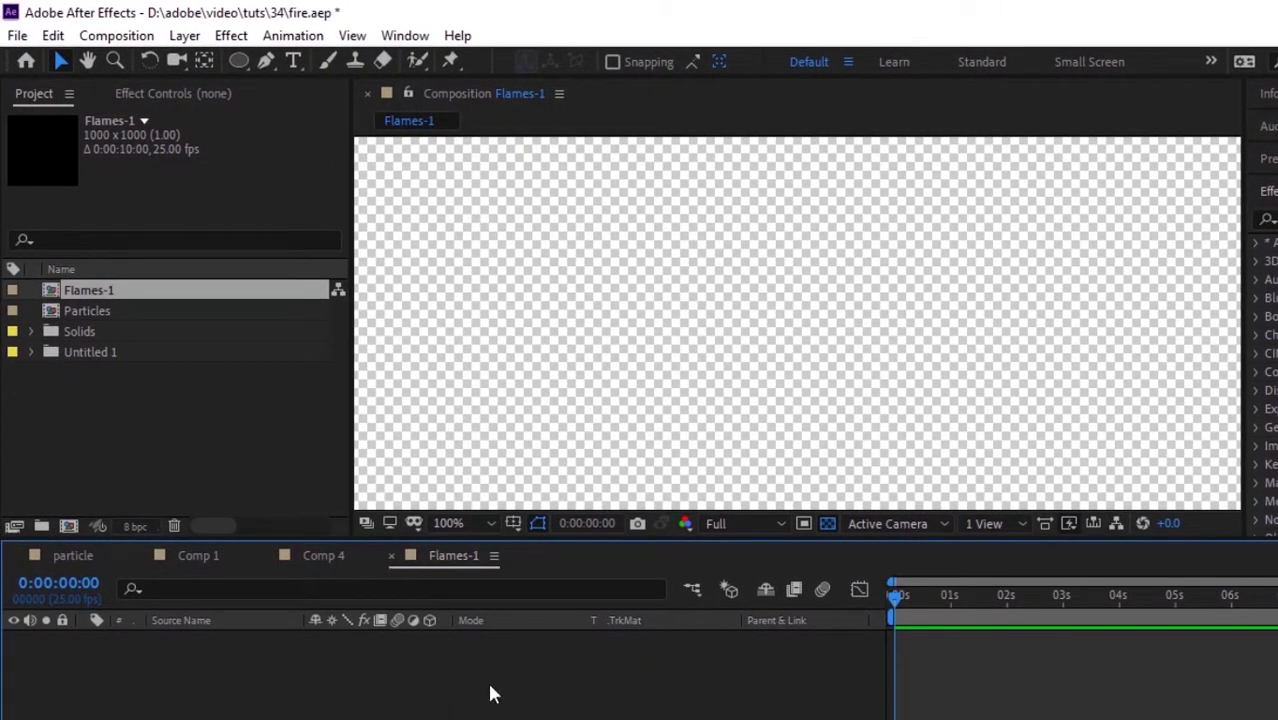
drag(106, 312, 278, 672)
click(827, 523)
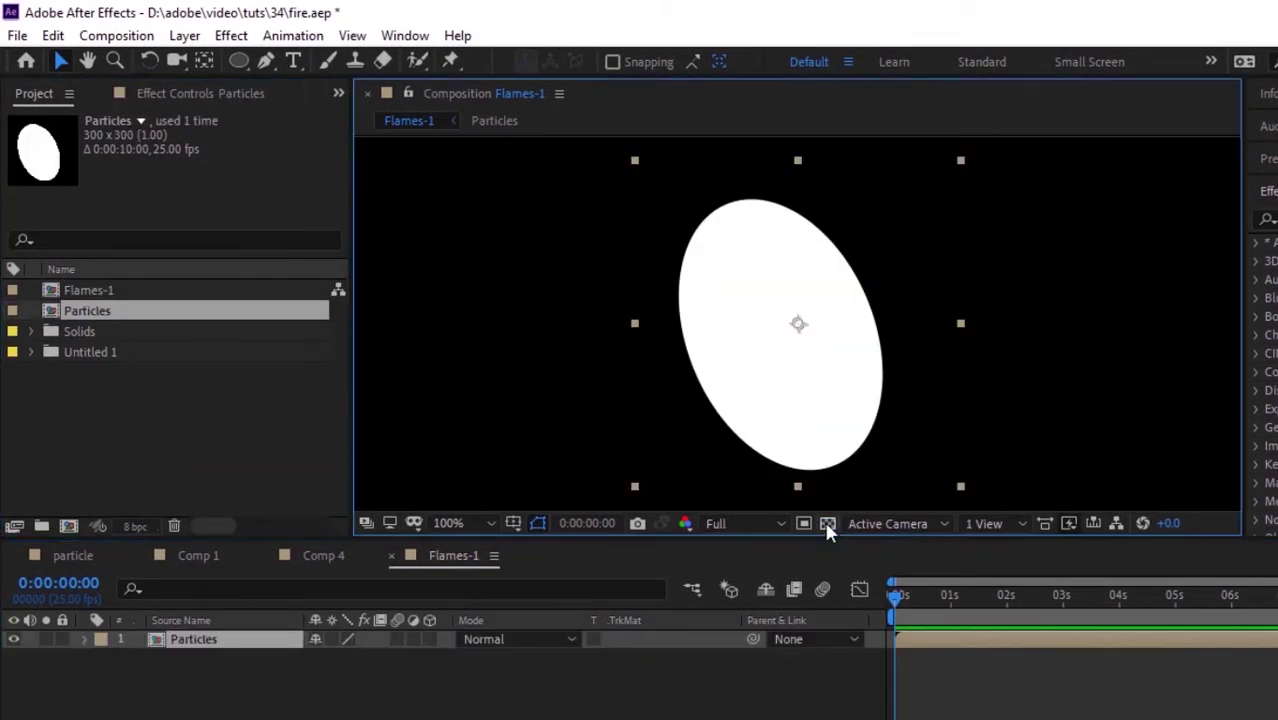
click(659, 686)
key(comma)
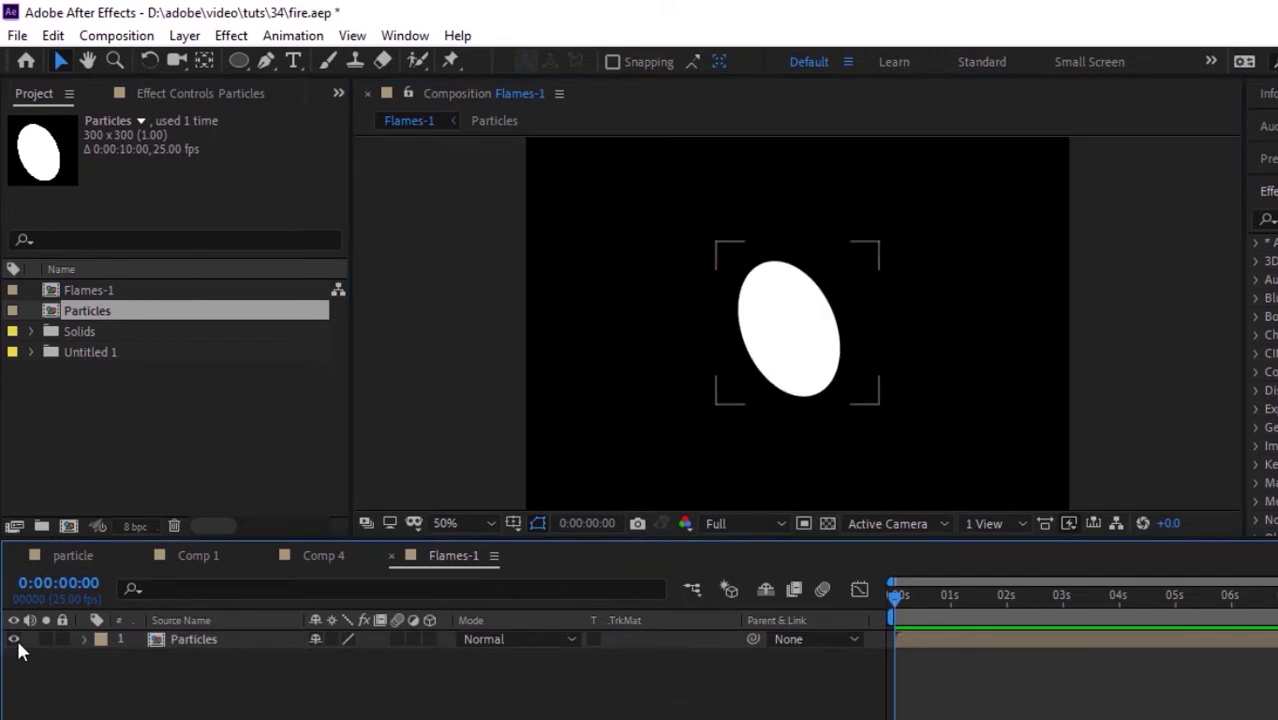
click(15, 640)
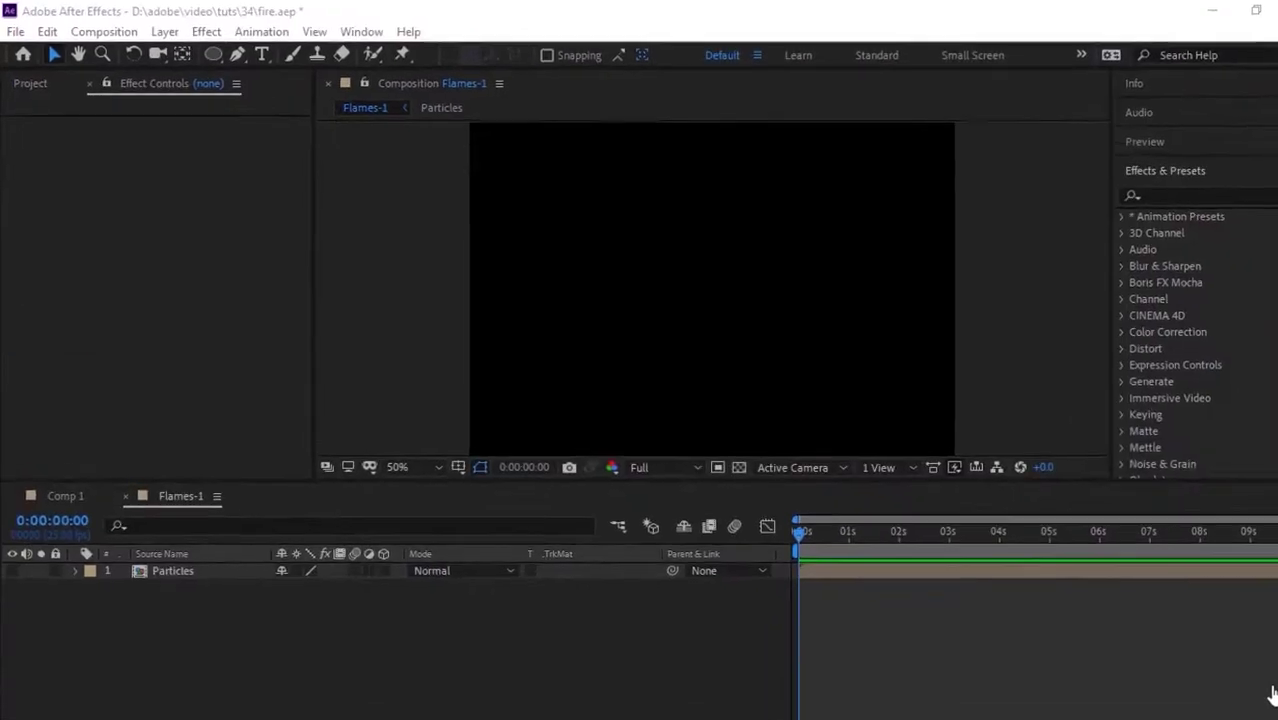
Add a composition-sized black (000000) solid named BG to Flames-1
key(ctrl+y)
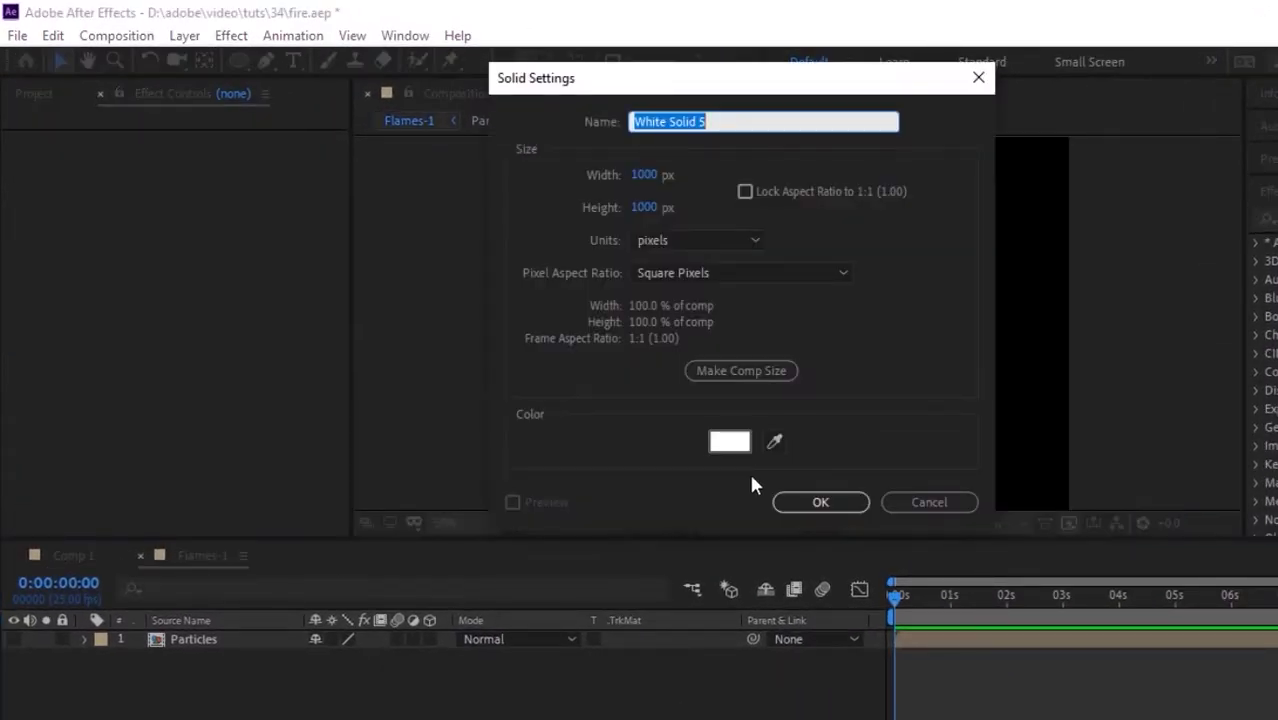
click(729, 441)
text(000000)
click(572, 166)
text(BG)
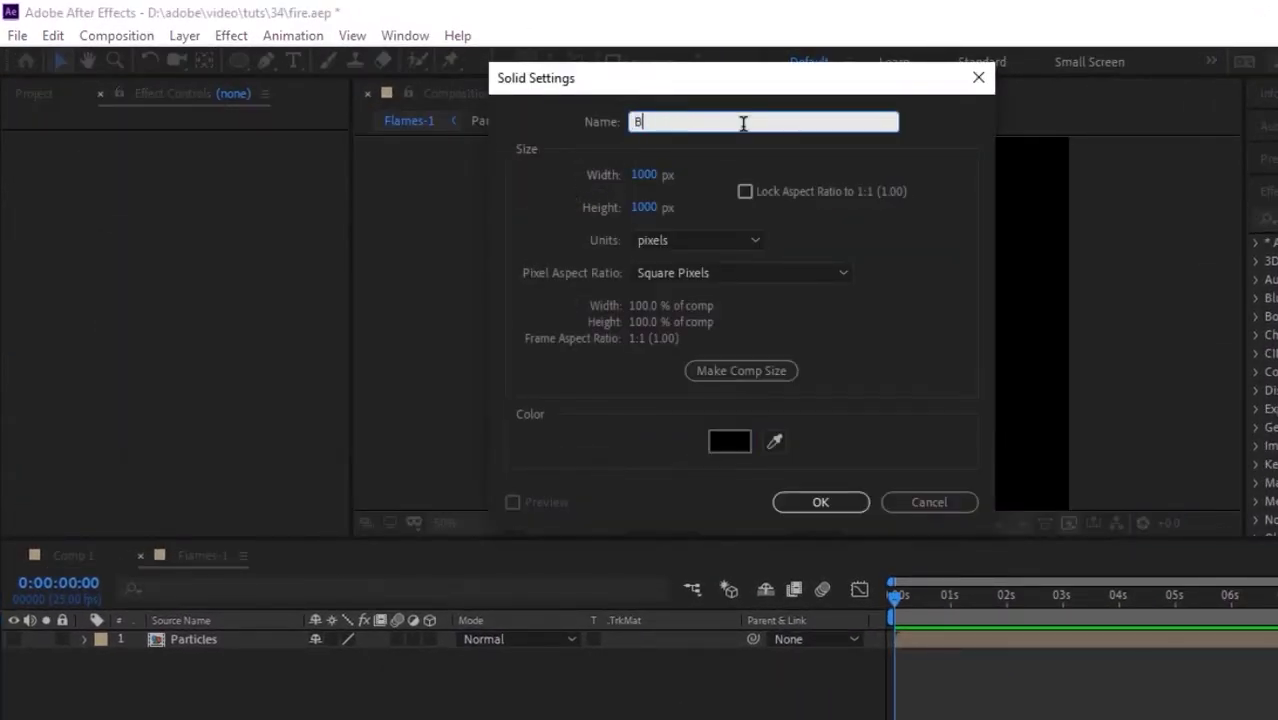
key(Return)
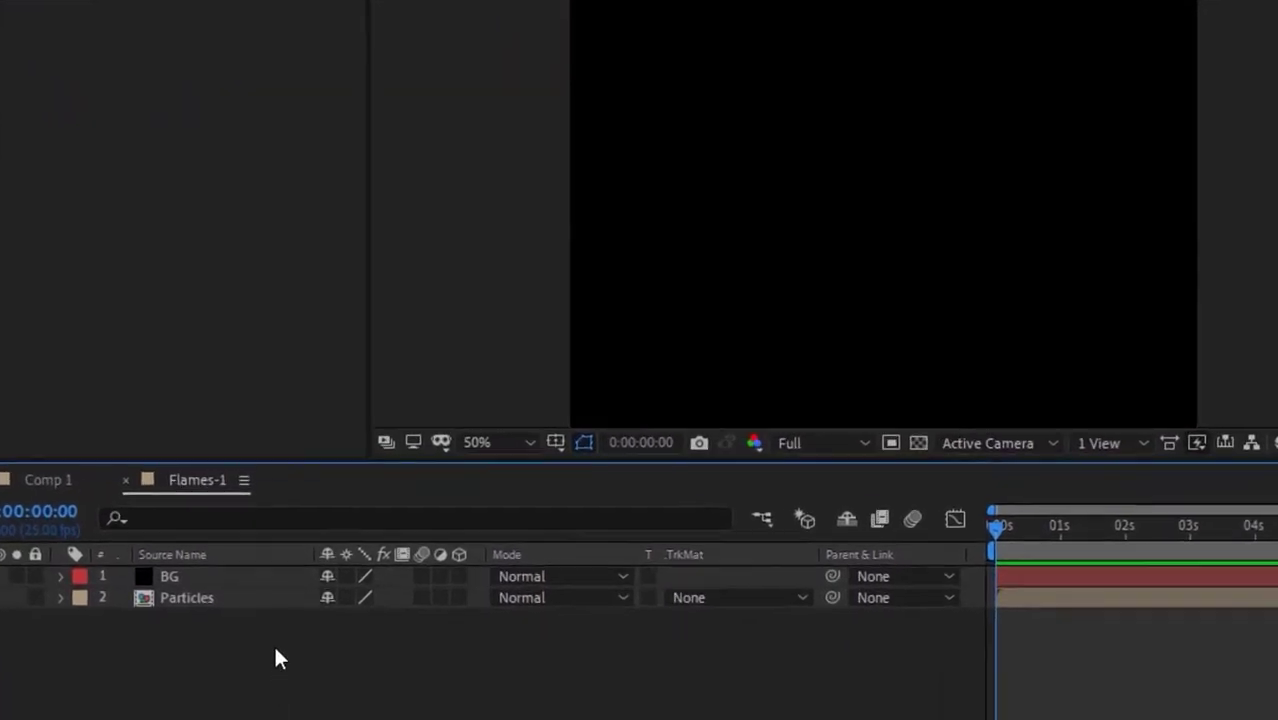
Add another black solid to the composition and name it Flames-1
right_click(280, 707)
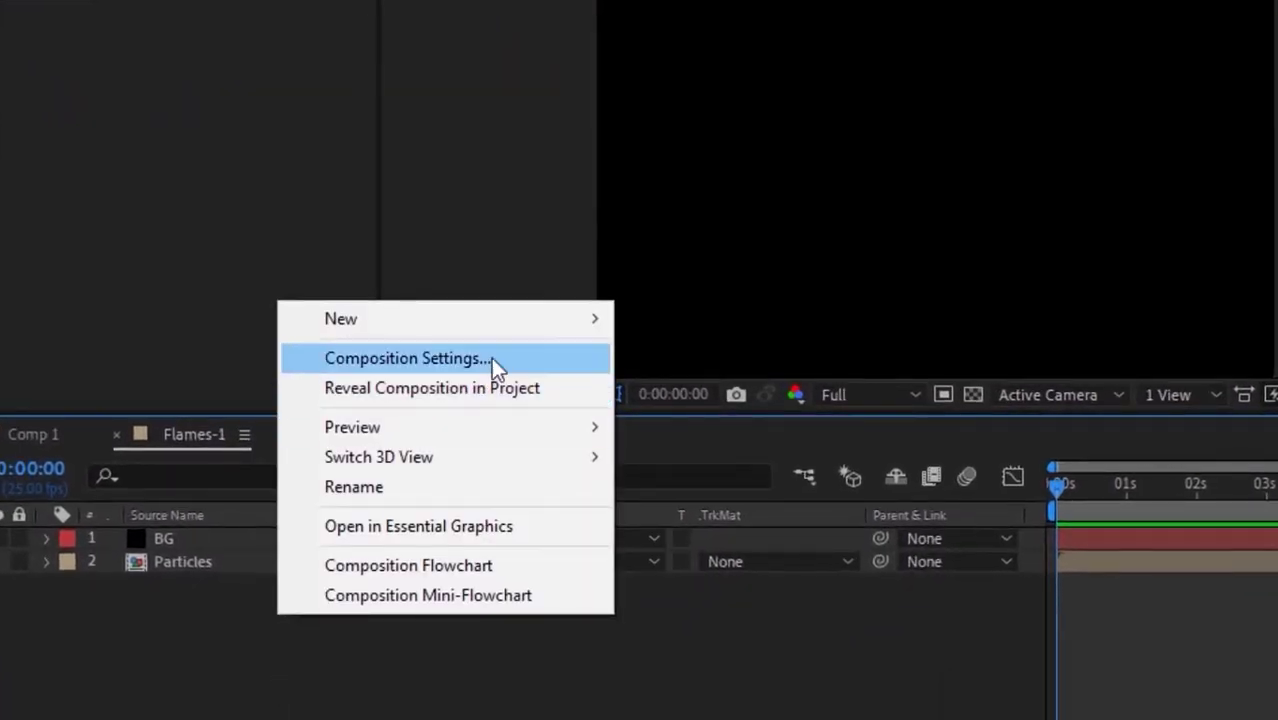
mouse_move(504, 460)
click(690, 428)
text(Flames-)
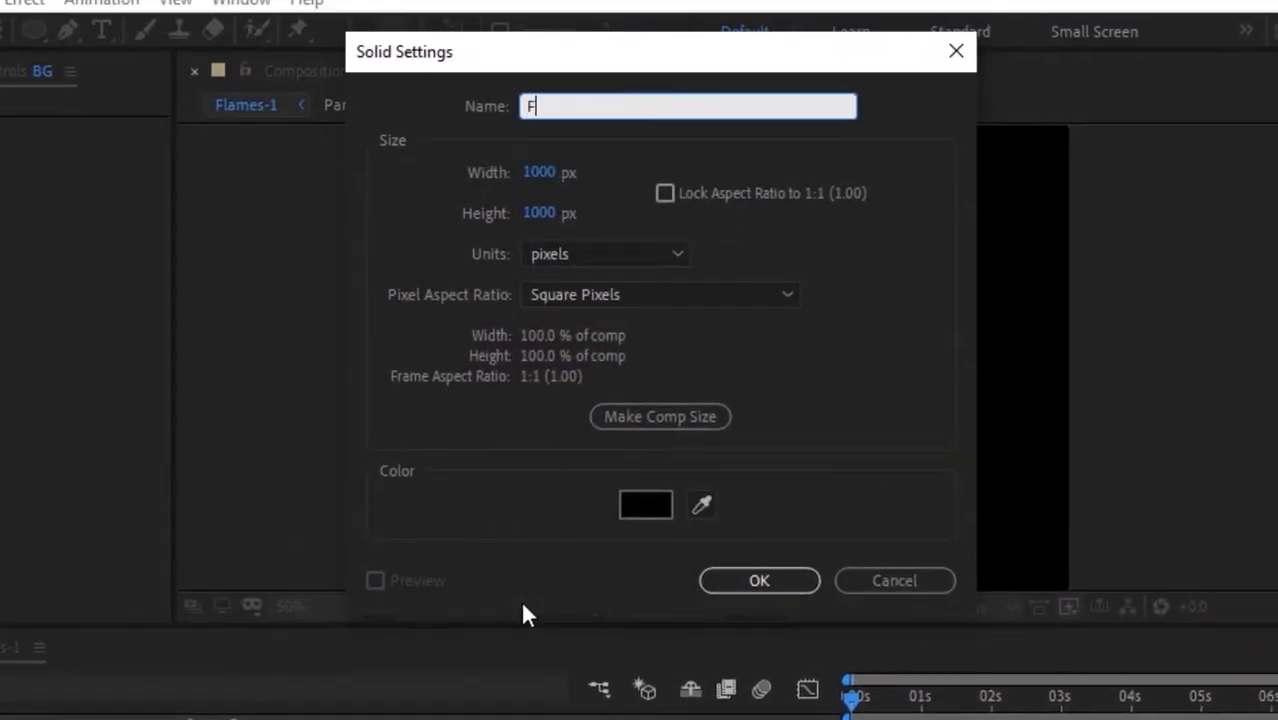
text(1)
key(Return)
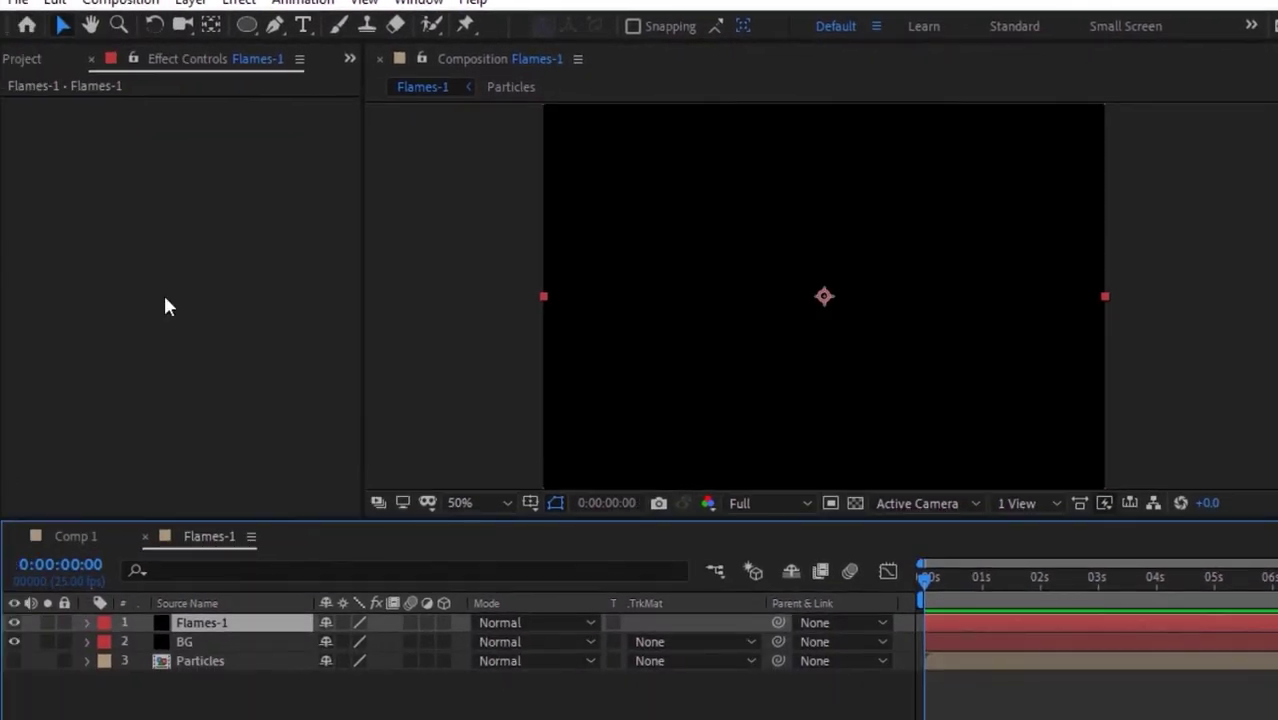
Apply the RG Trapcode Particular effect to the Flames-1 layer and move the current time to 0:00:03:07
right_click(165, 306)
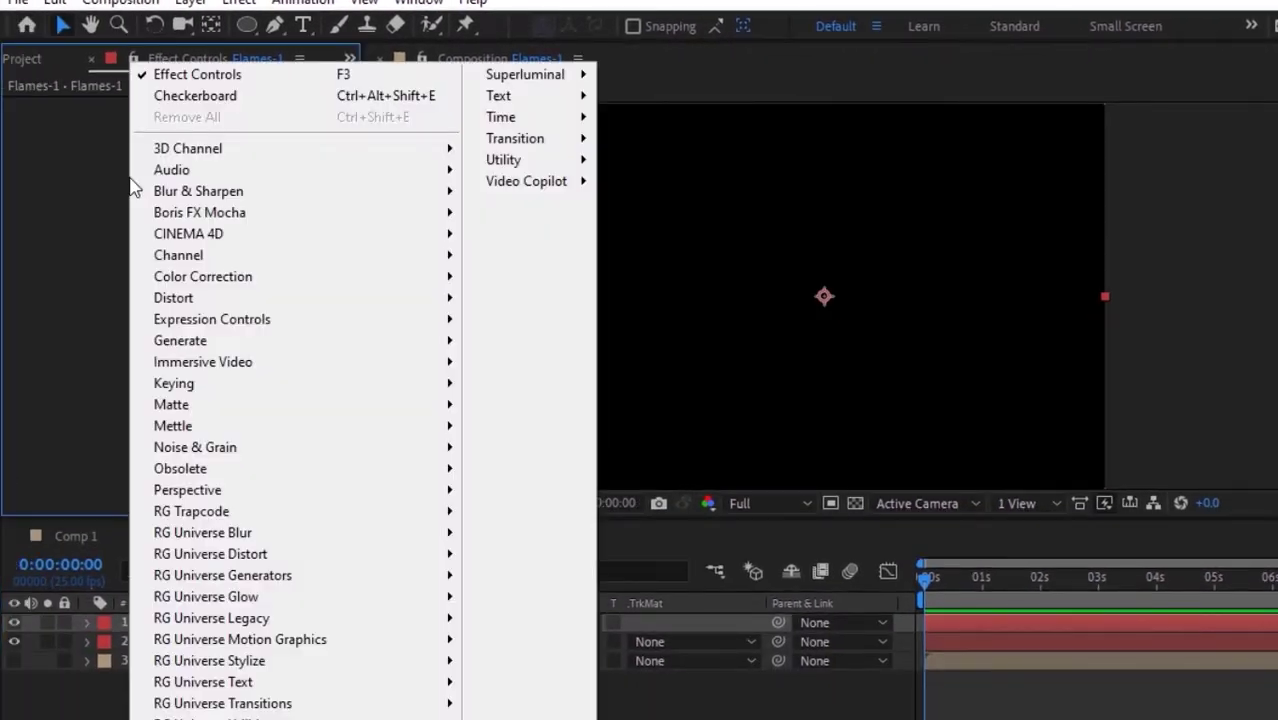
mouse_move(420, 533)
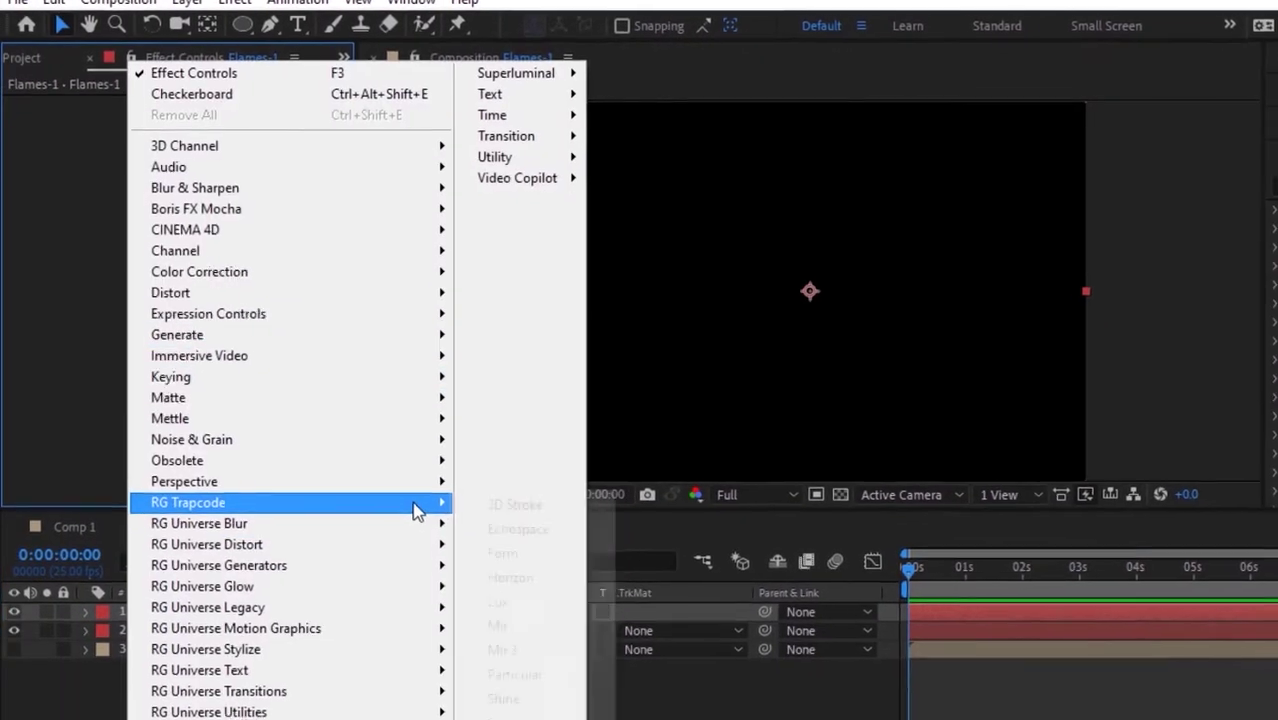
mouse_move(420, 511)
click(542, 645)
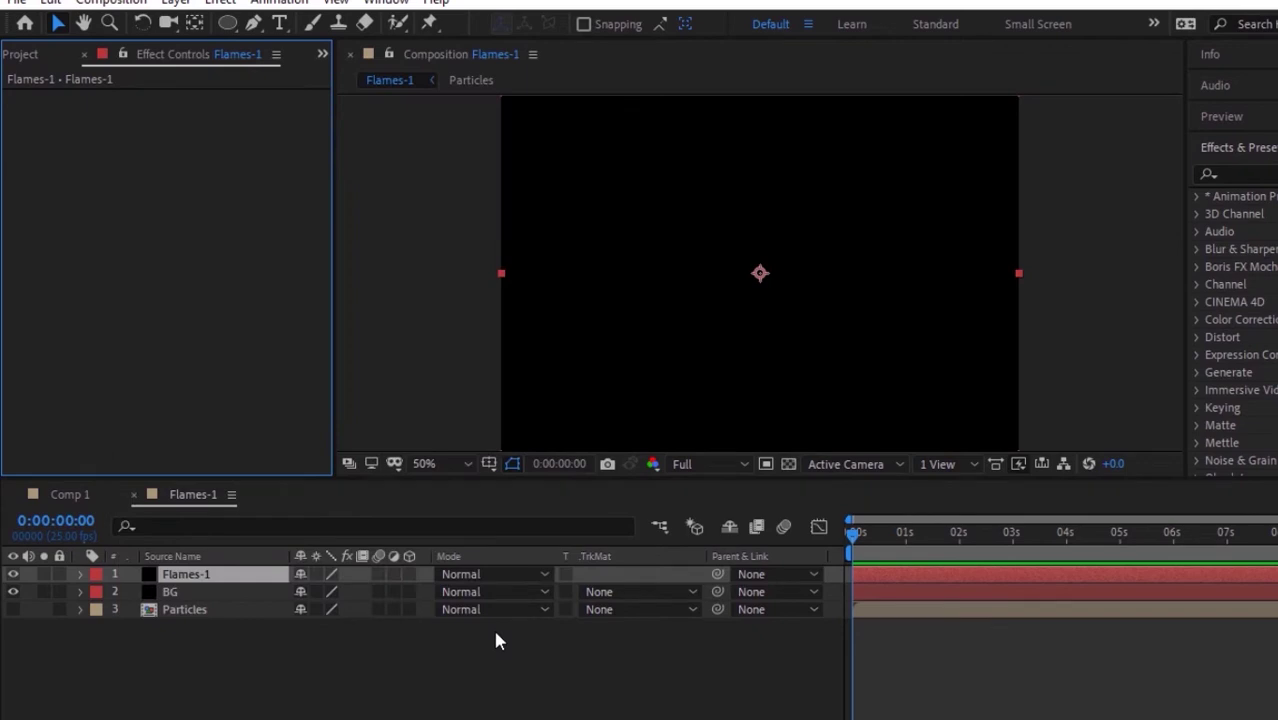
drag(903, 532, 1030, 540)
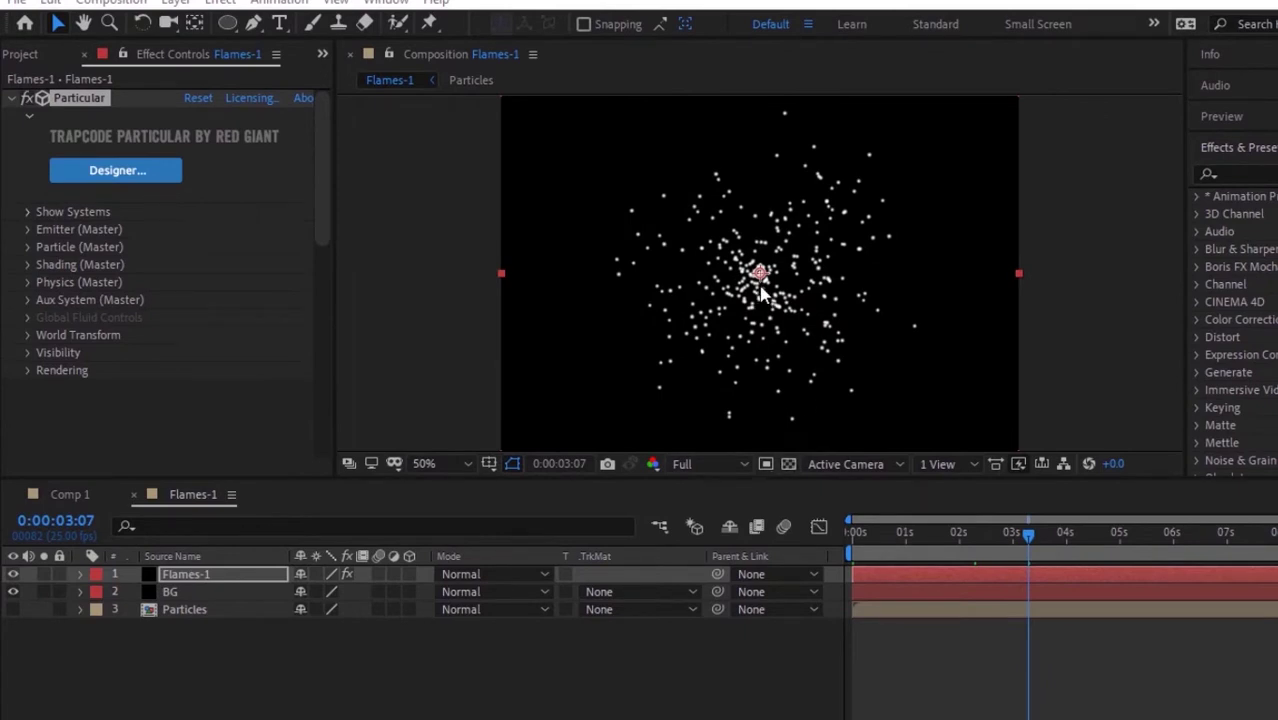
Set the Particular emitter type of the Flames-1 layer to Sphere
click(83, 22)
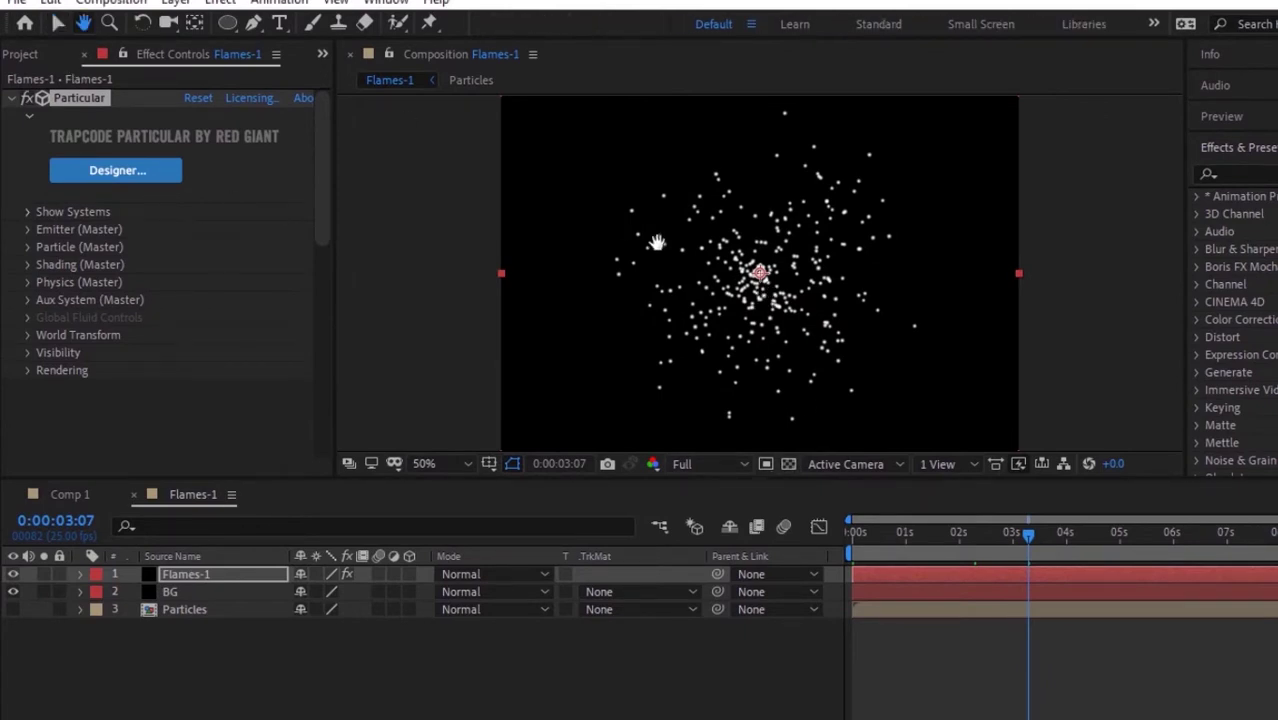
drag(766, 255, 618, 252)
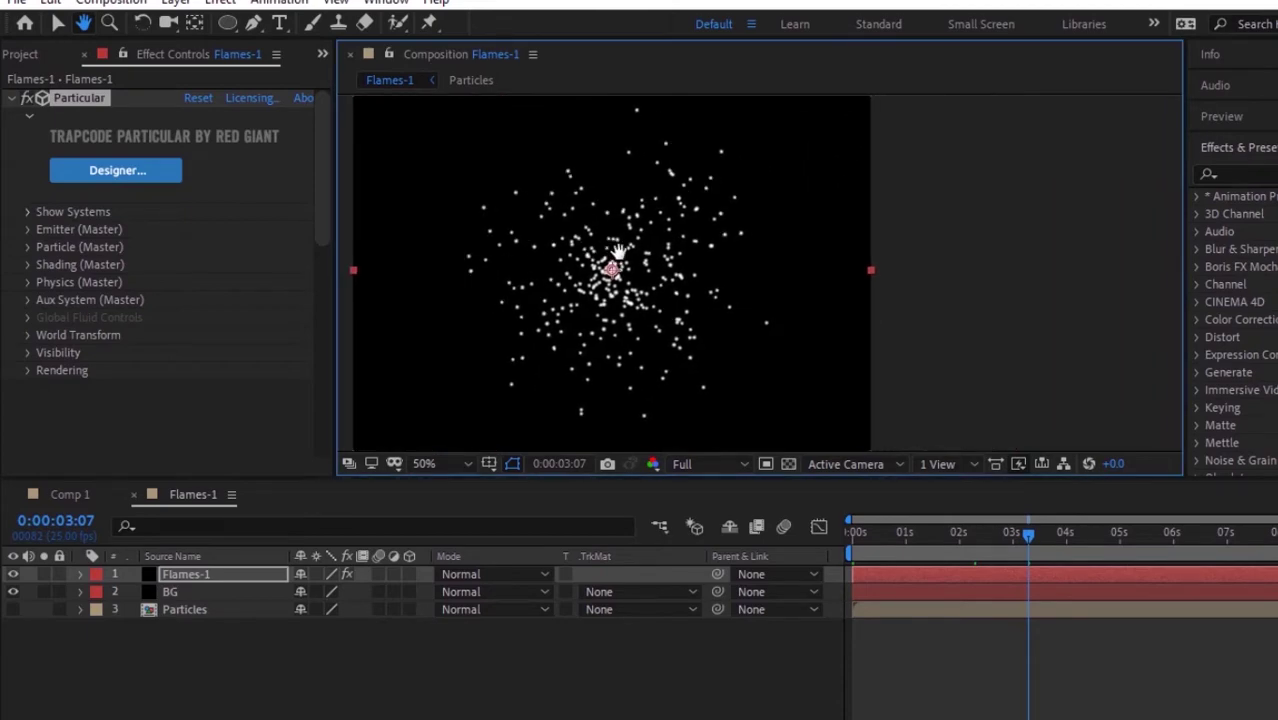
key(v)
click(29, 229)
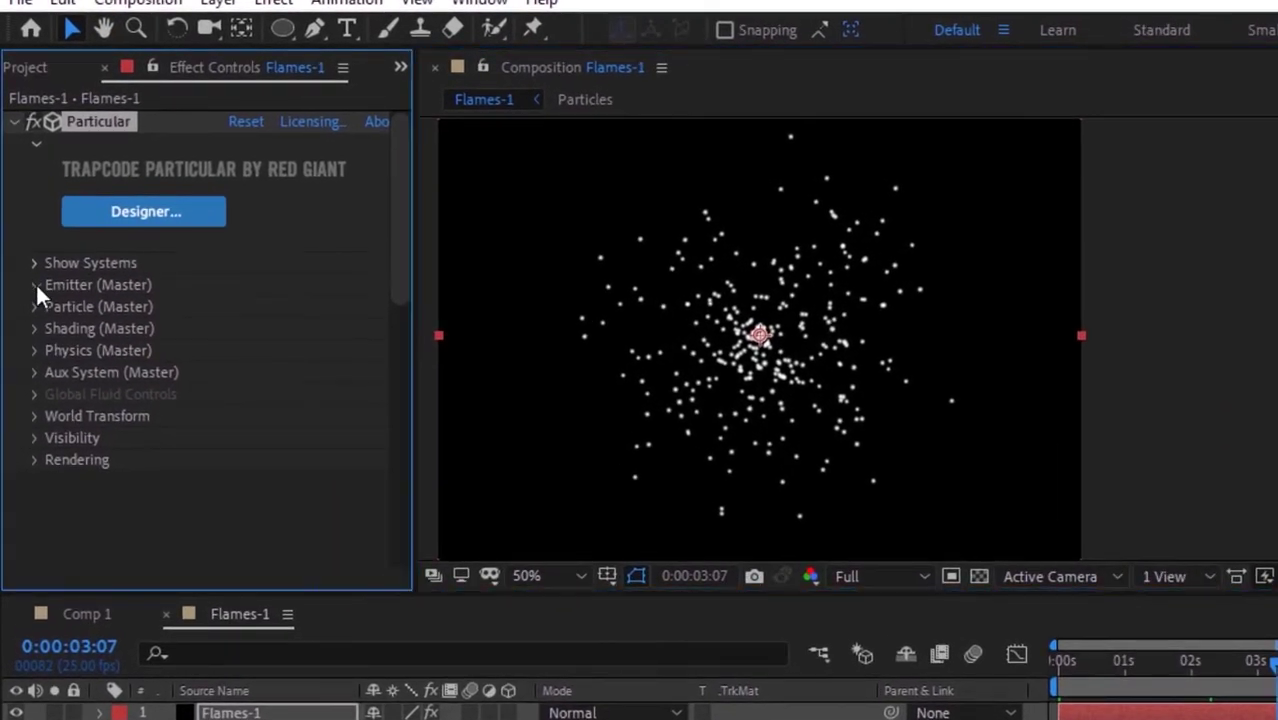
click(35, 284)
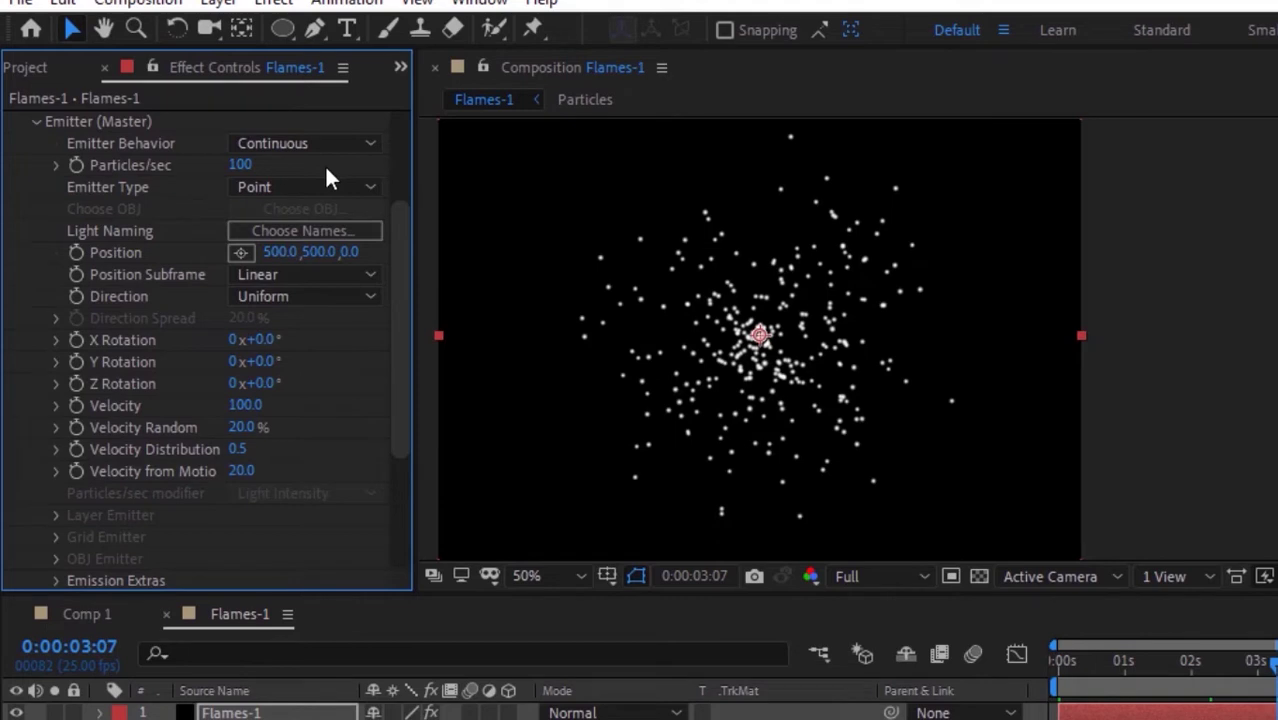
click(313, 187)
click(318, 272)
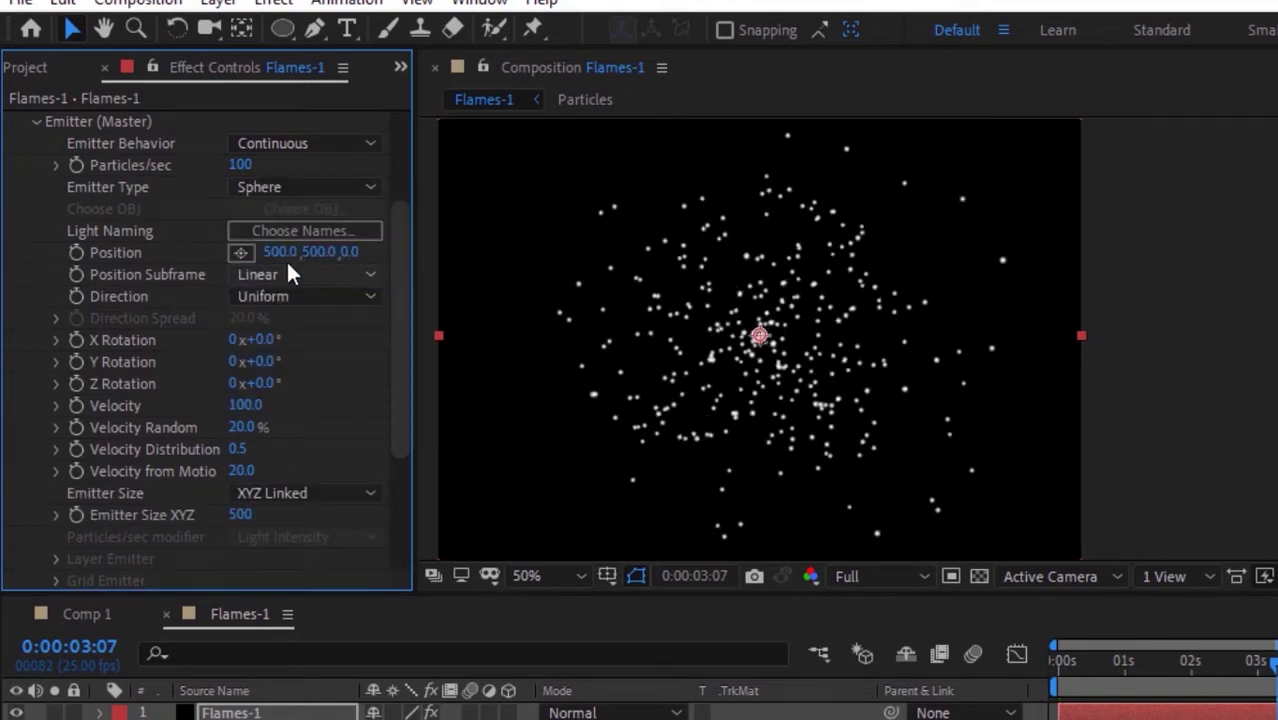
Set the emitter's X and Y position to 707 and 696
click(290, 254)
text(707)
key(Tab)
text(696)
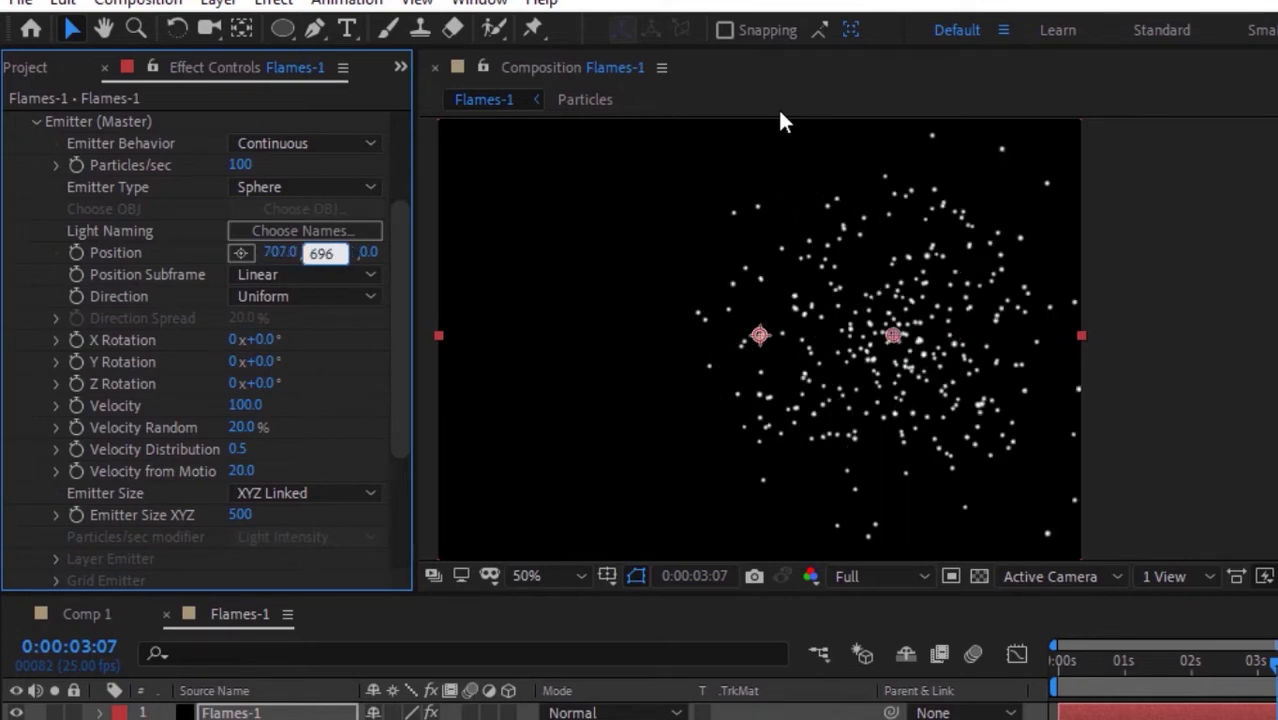
key(Return)
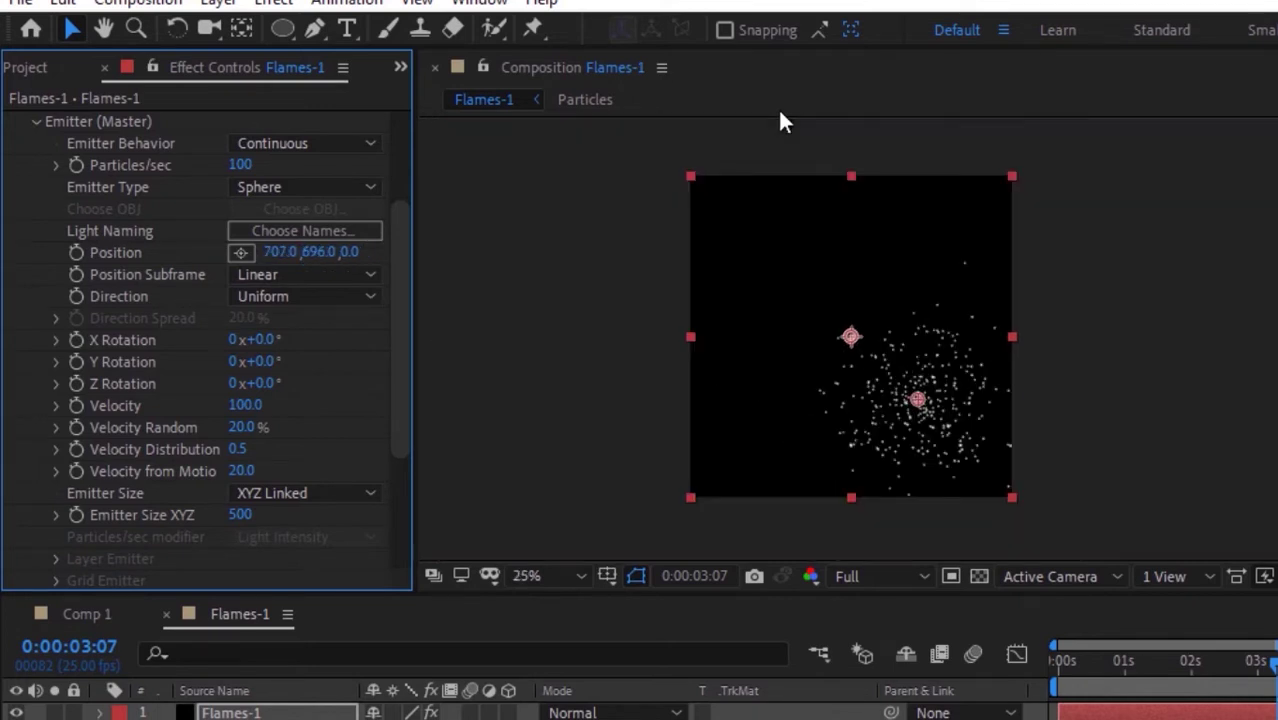
Set the emitter's velocity to -10
key(space)
drag(890, 279, 657, 286)
scroll(657, 286, up, 2)
drag(560, 260, 828, 240)
scroll(933, 216, down, 2)
drag(399, 310, 400, 354)
click(245, 324)
text(-10)
key(Return)
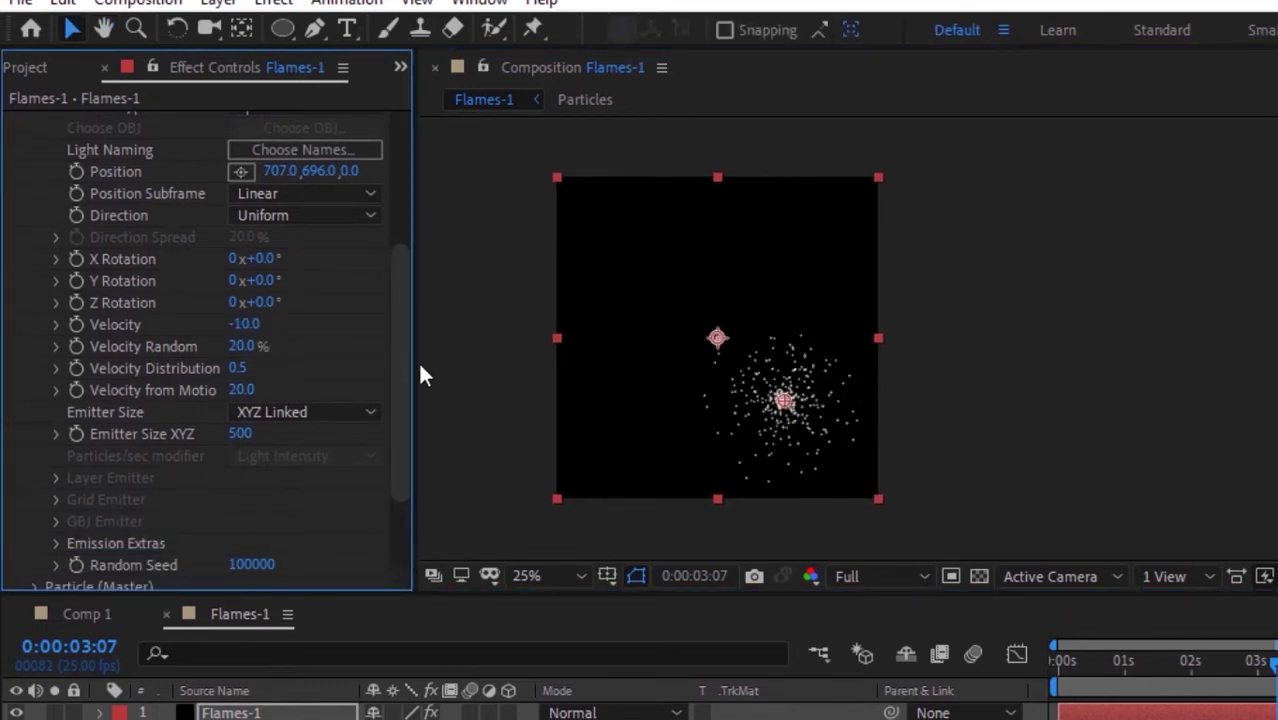
Switch the emitter size to XYZ Individual and set its X, Y and Z sizes to 20
click(305, 412)
click(330, 464)
click(242, 434)
text(20)
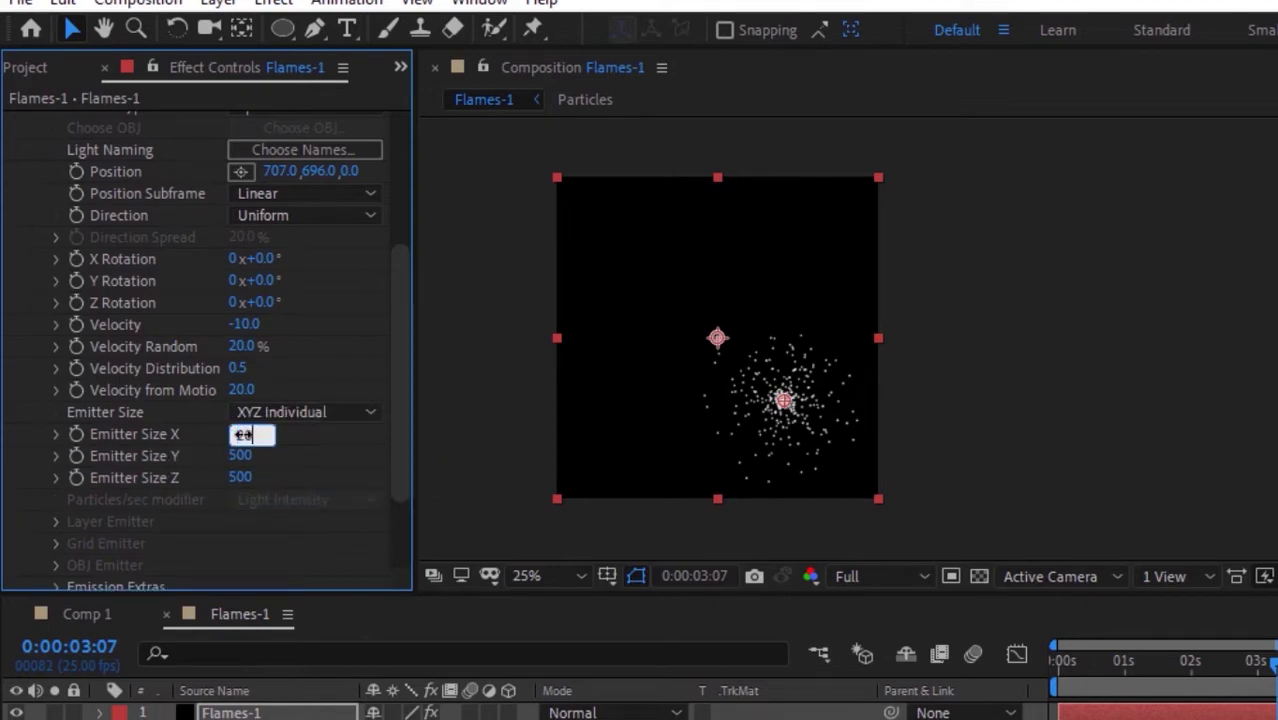
key(Tab)
text(20)
key(Tab)
text(20)
key(Return)
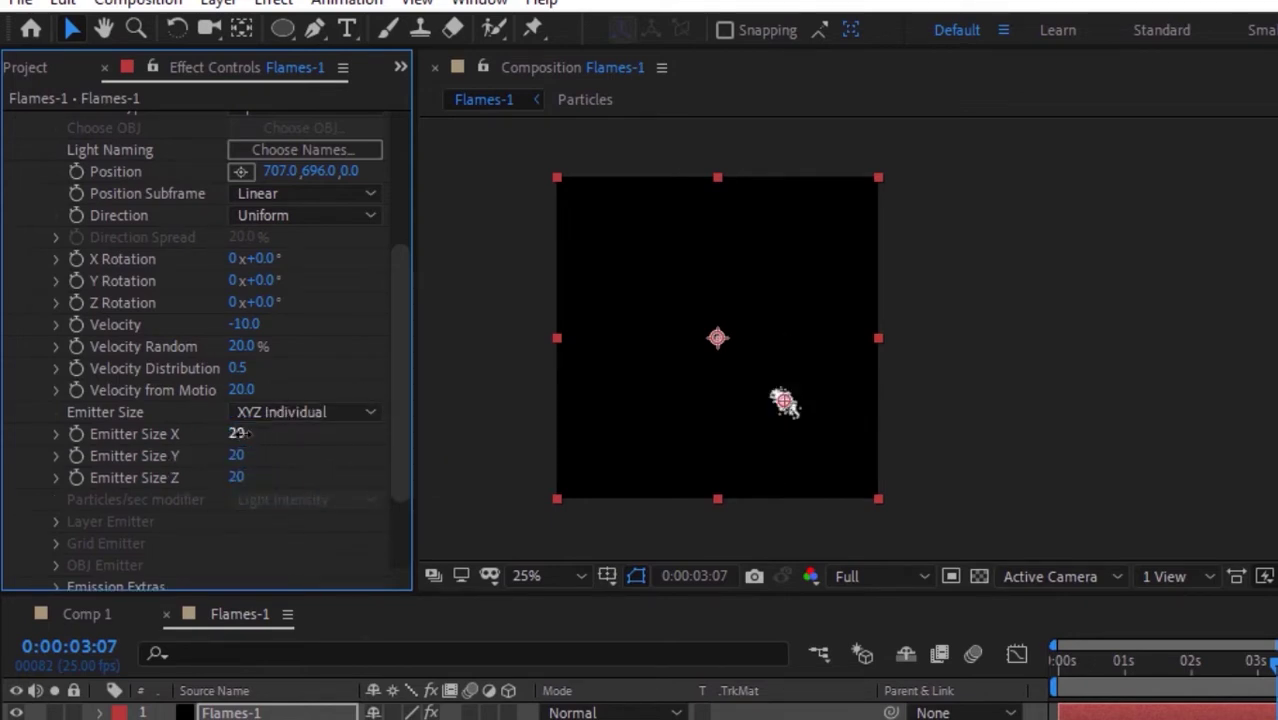
Set the master particle's life to 1.8 seconds and Life Random to 100%
drag(399, 439, 400, 250)
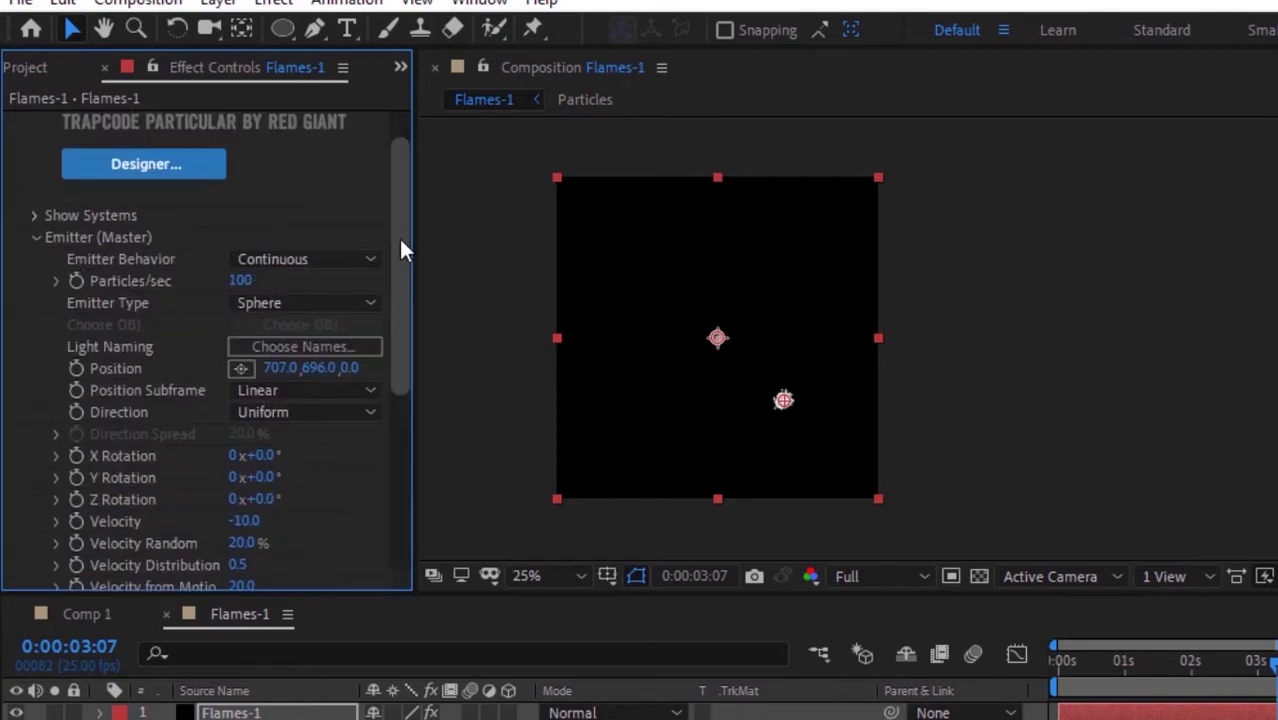
click(35, 238)
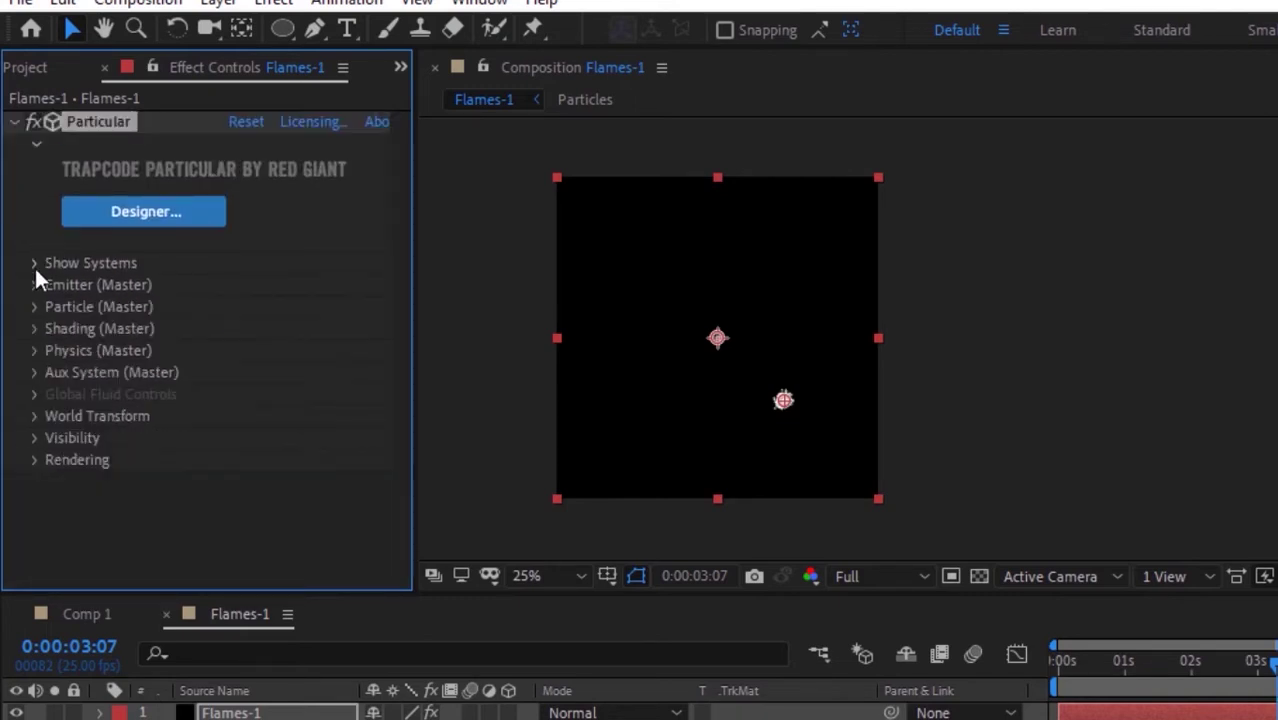
click(34, 307)
click(241, 143)
text(1.8)
key(Return)
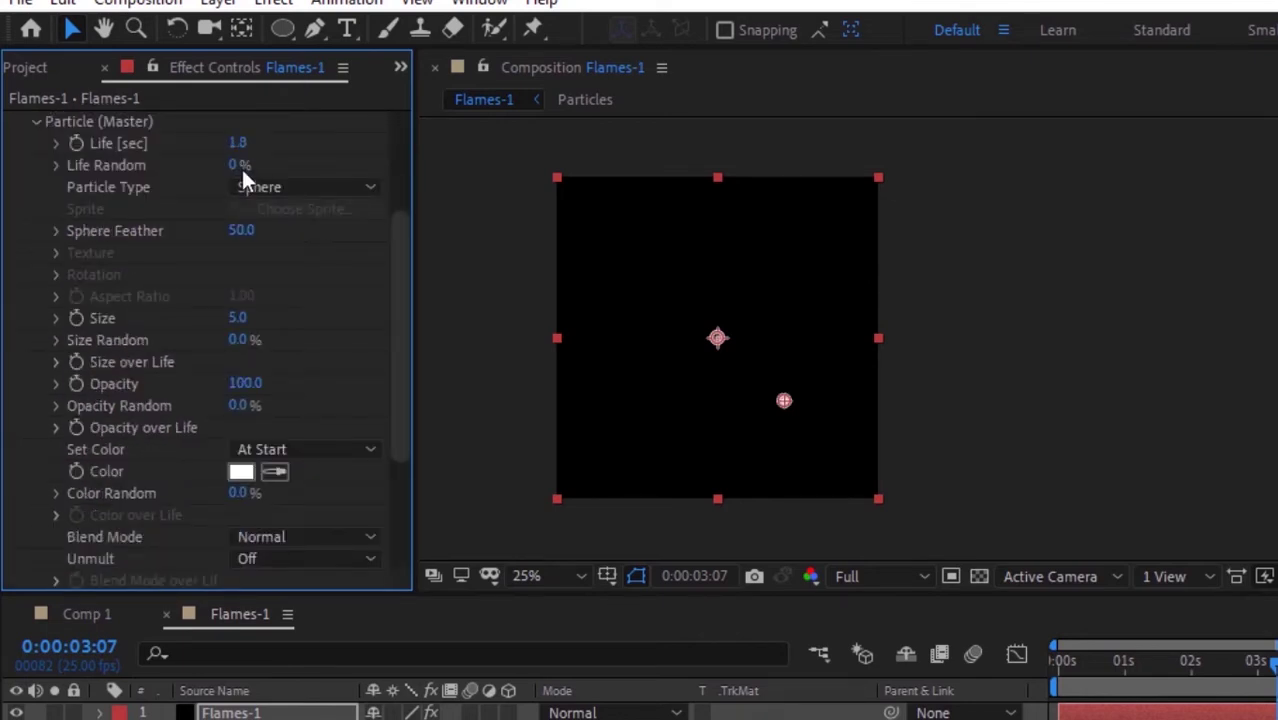
drag(239, 167, 705, 157)
click(939, 374)
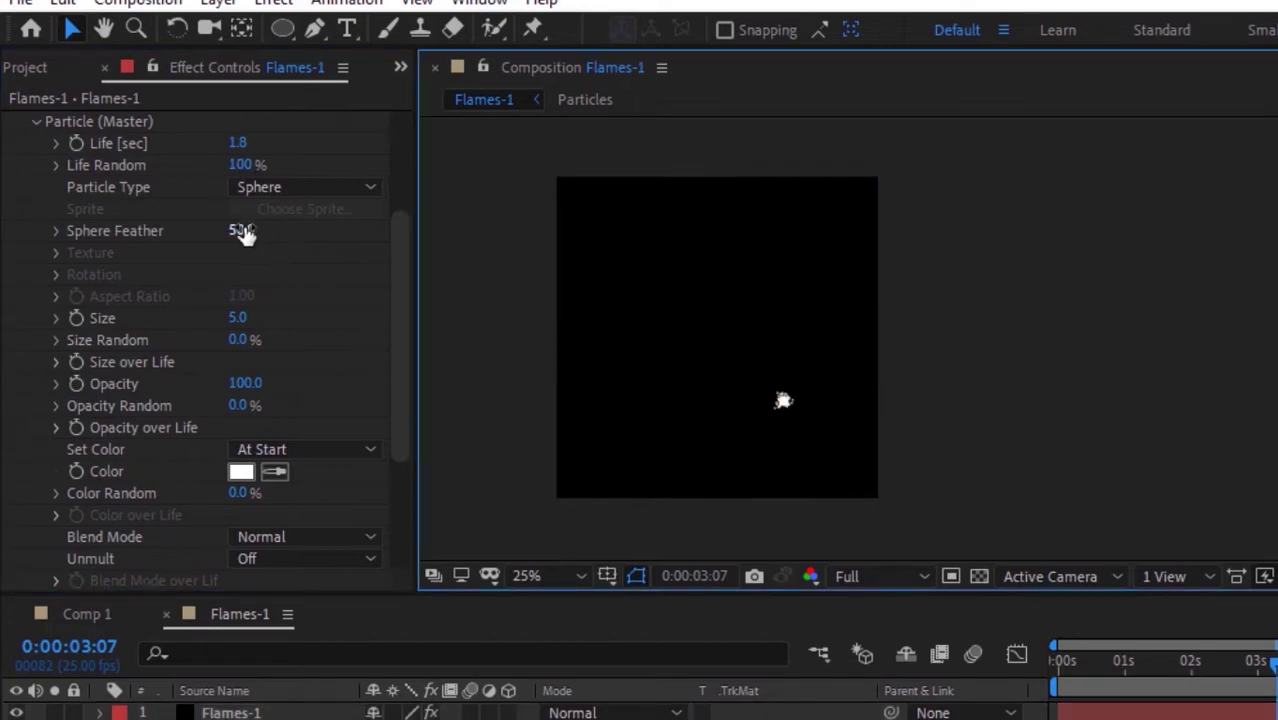
Set the particle's Sphere Feather to 0 and its size to 70
click(241, 231)
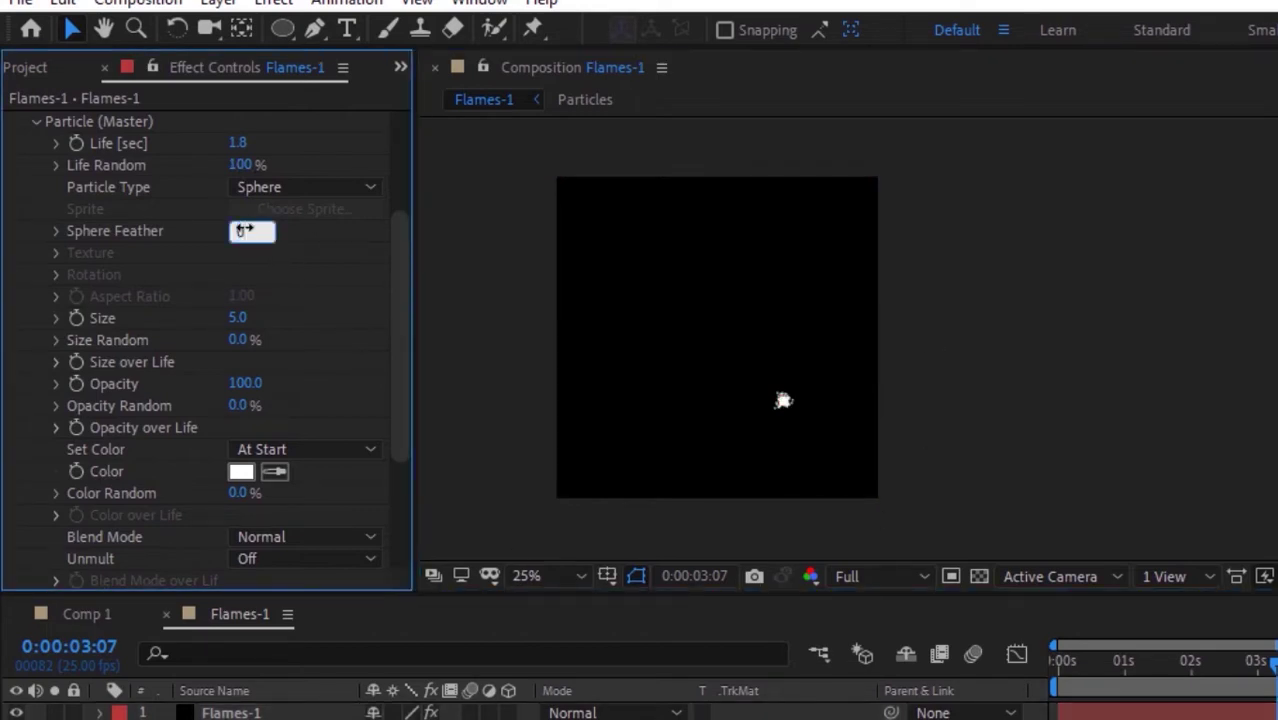
text(0)
key(Return)
click(250, 318)
text(70)
key(Return)
Apply the flat-topped rise-and-fall preset to Size over Life and adjust the curve points near its start and end
click(56, 362)
drag(413, 371, 515, 371)
click(420, 379)
click(417, 473)
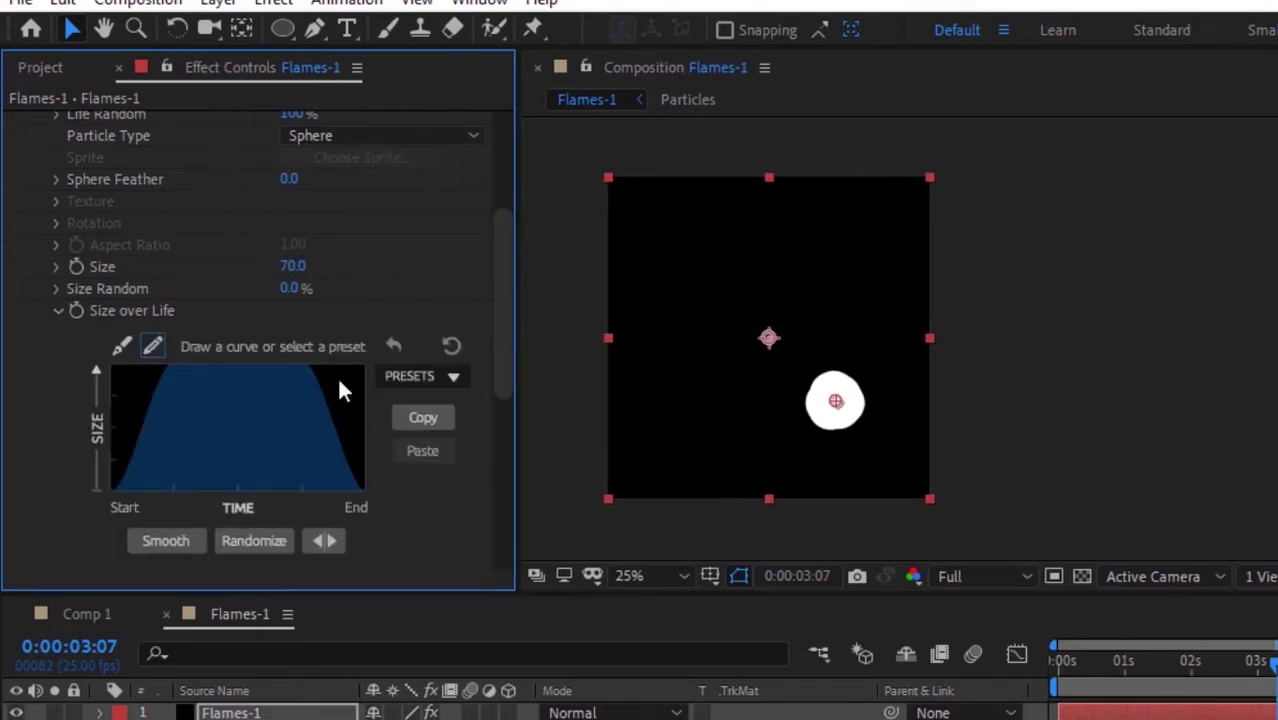
click(122, 346)
drag(159, 377, 145, 366)
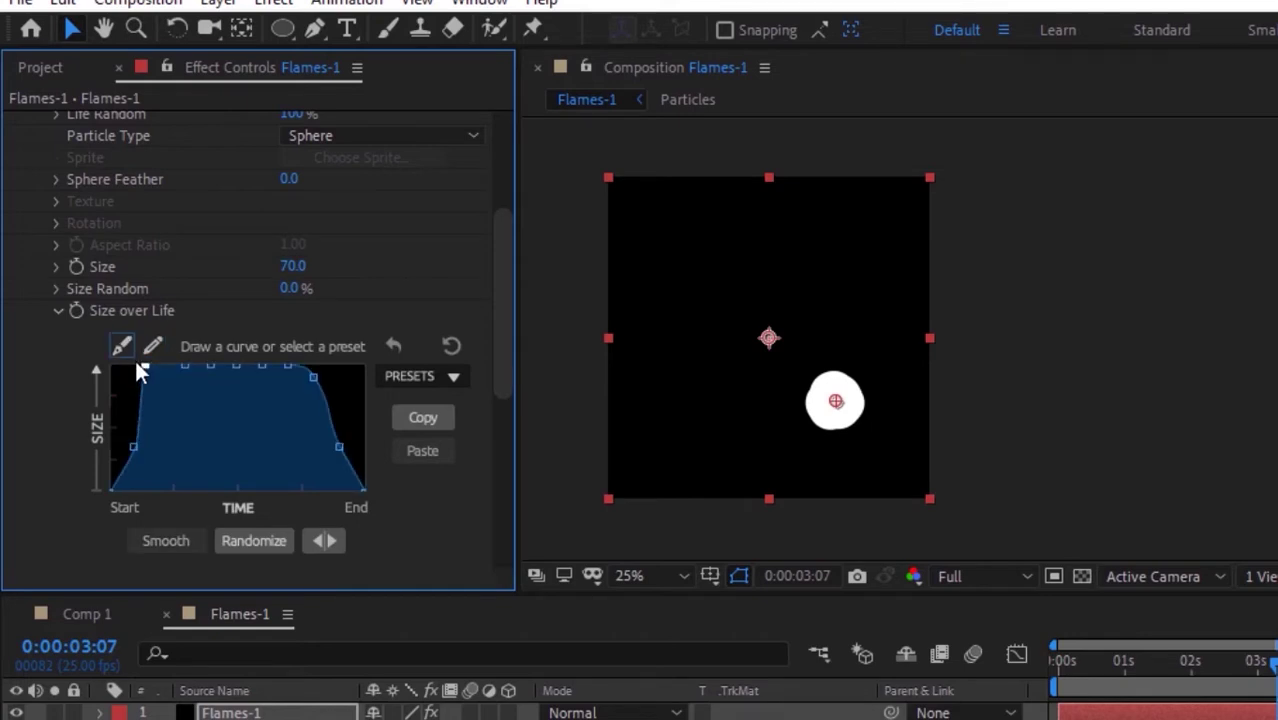
mouse_move(318, 377)
mouse_down()
mouse_move(333, 367)
mouse_move(326, 386)
mouse_up()
click(56, 311)
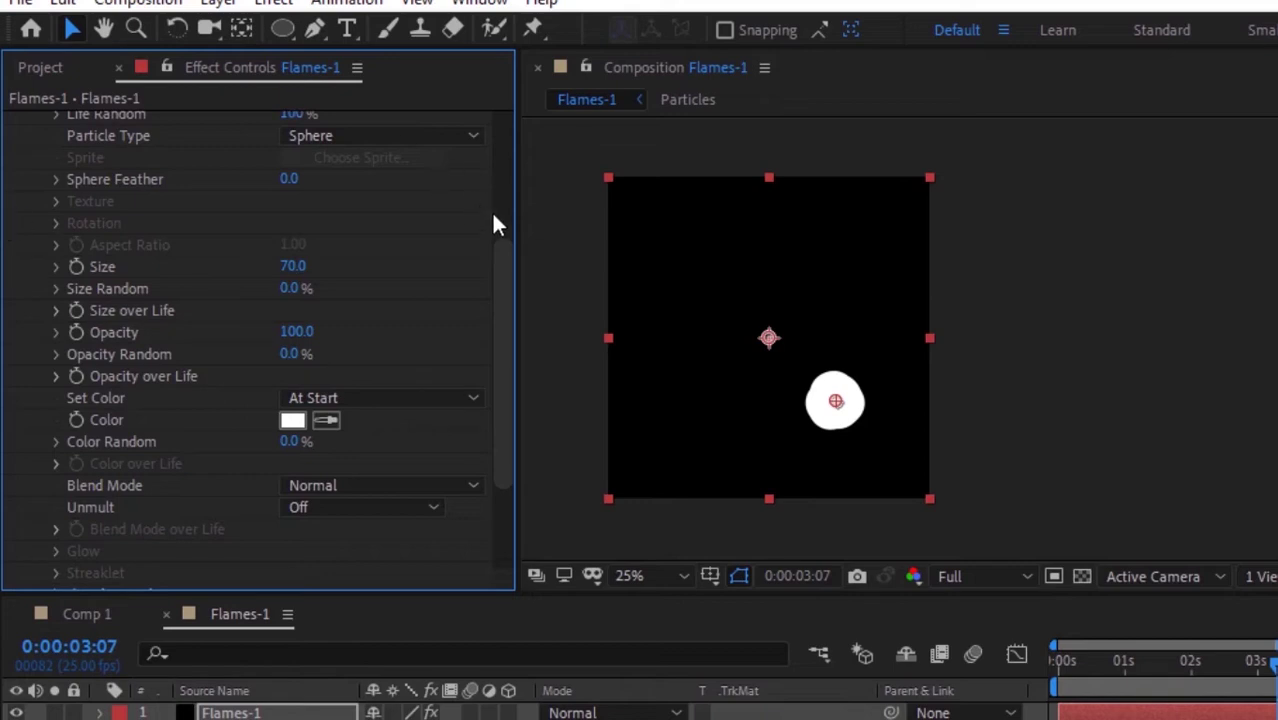
scroll(508, 188, up, 5)
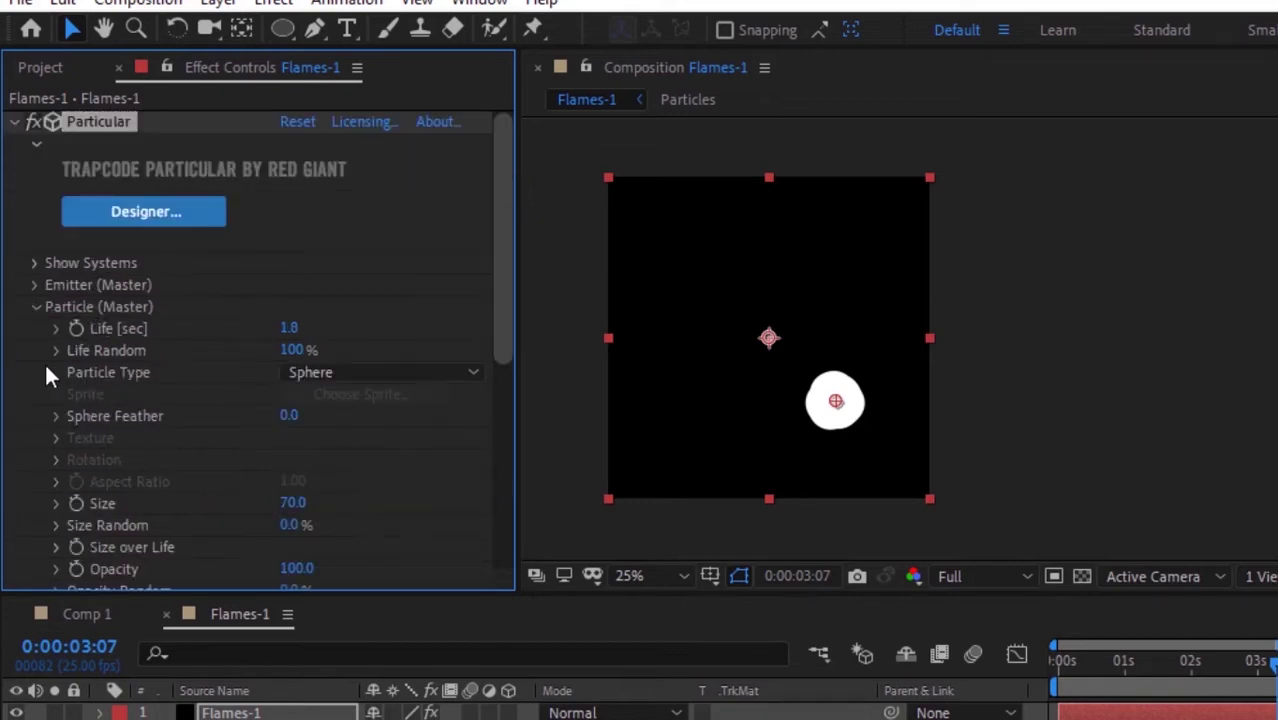
click(35, 307)
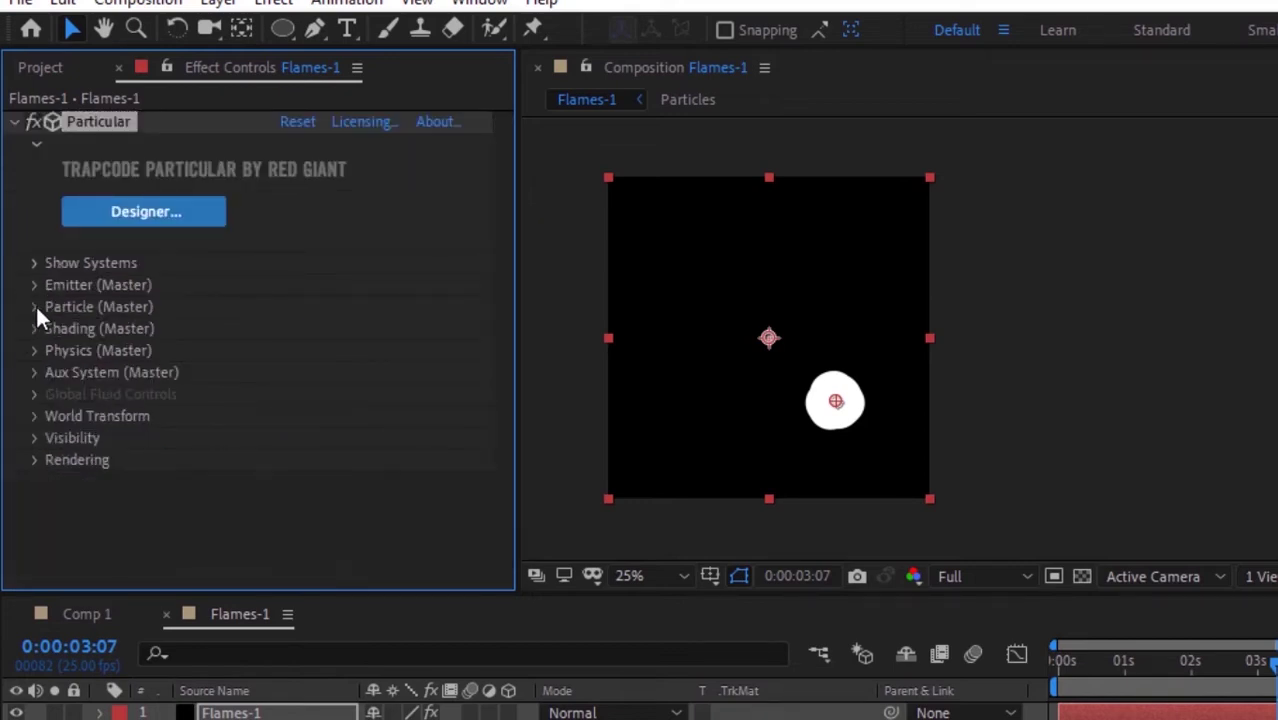
click(553, 514)
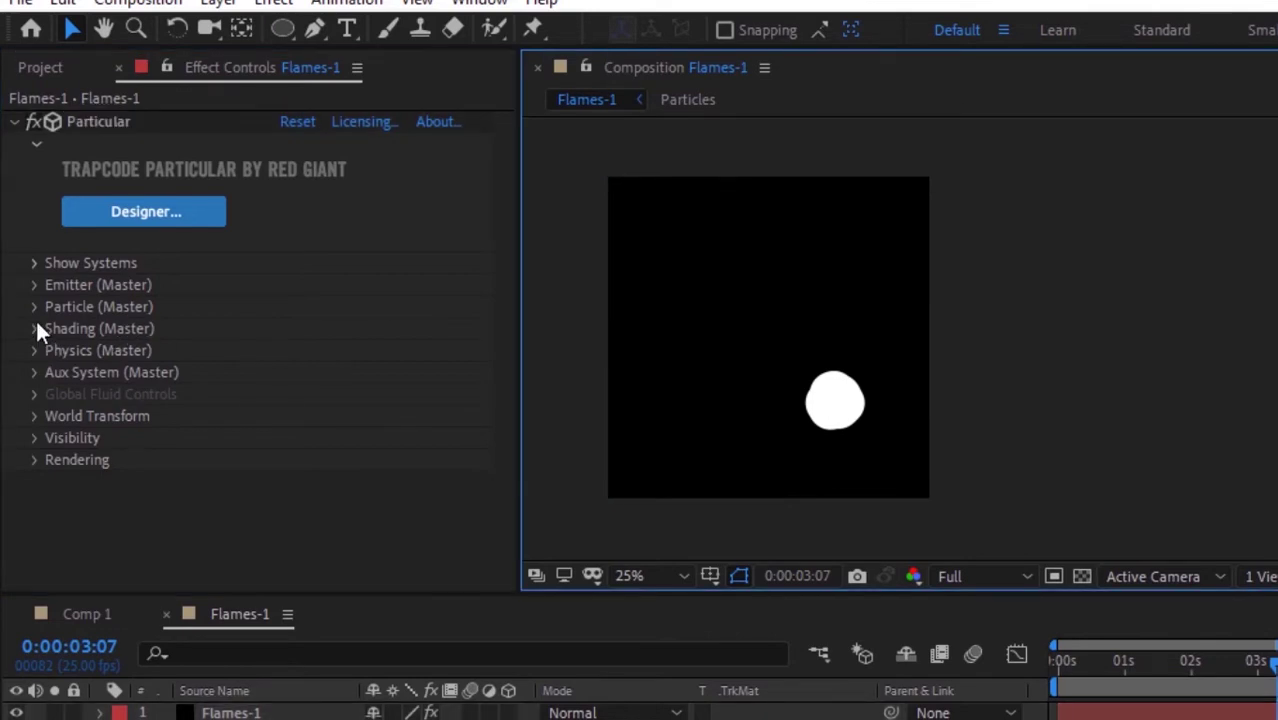
Set Wind X and Wind Y in the Air physics to -150 each
click(34, 350)
scroll(53, 437, down, 3)
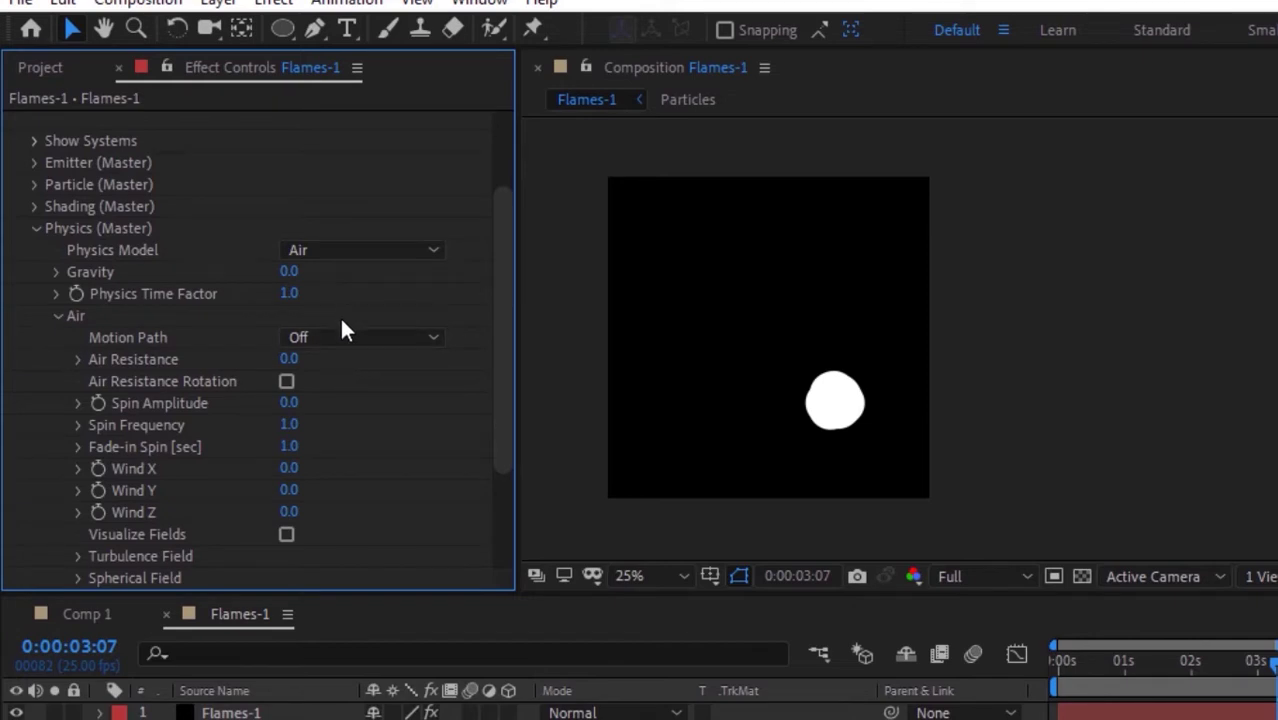
click(290, 468)
text(-150)
key(Tab)
text(-150)
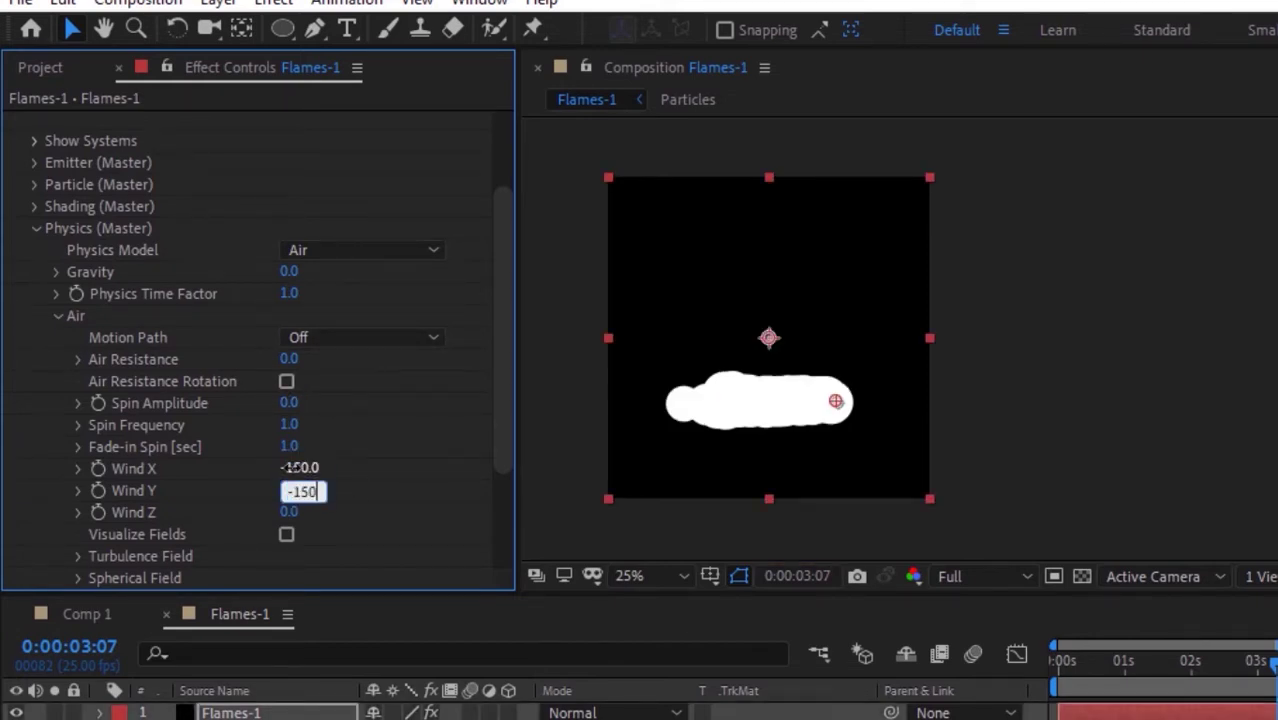
key(Return)
Set the turbulence field's Affect Size to 10
scroll(497, 437, down, 3)
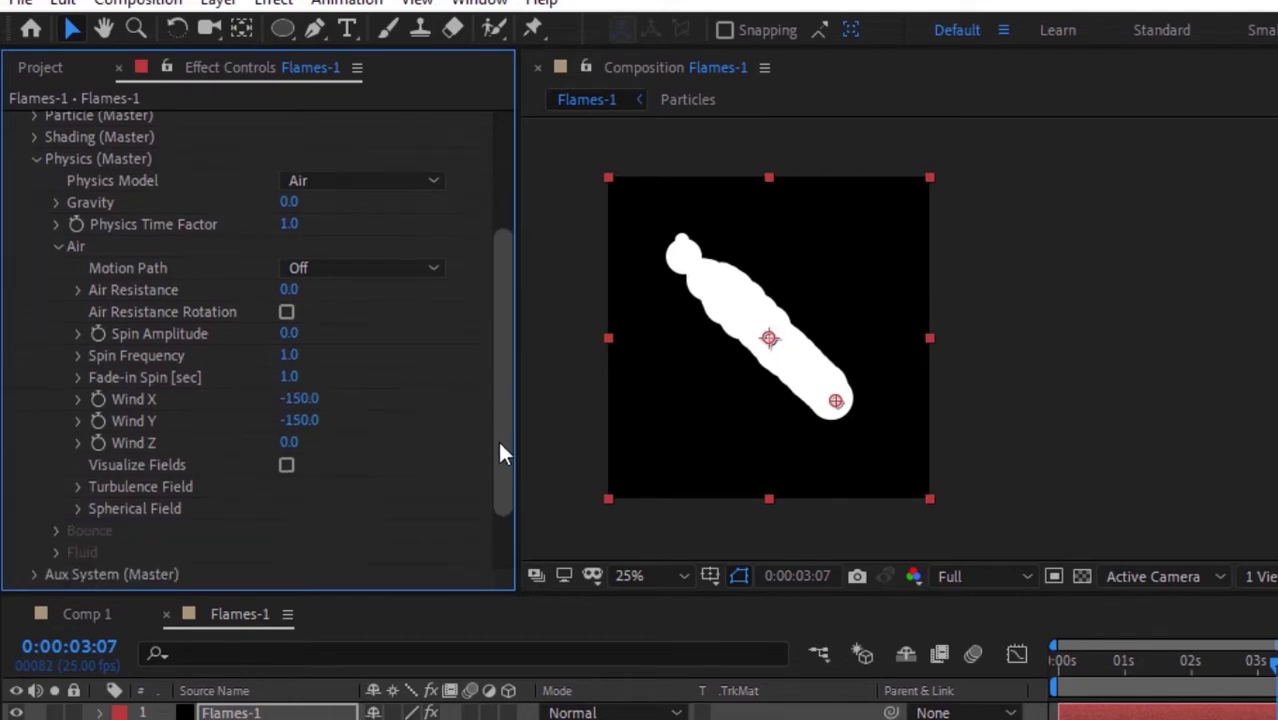
click(79, 484)
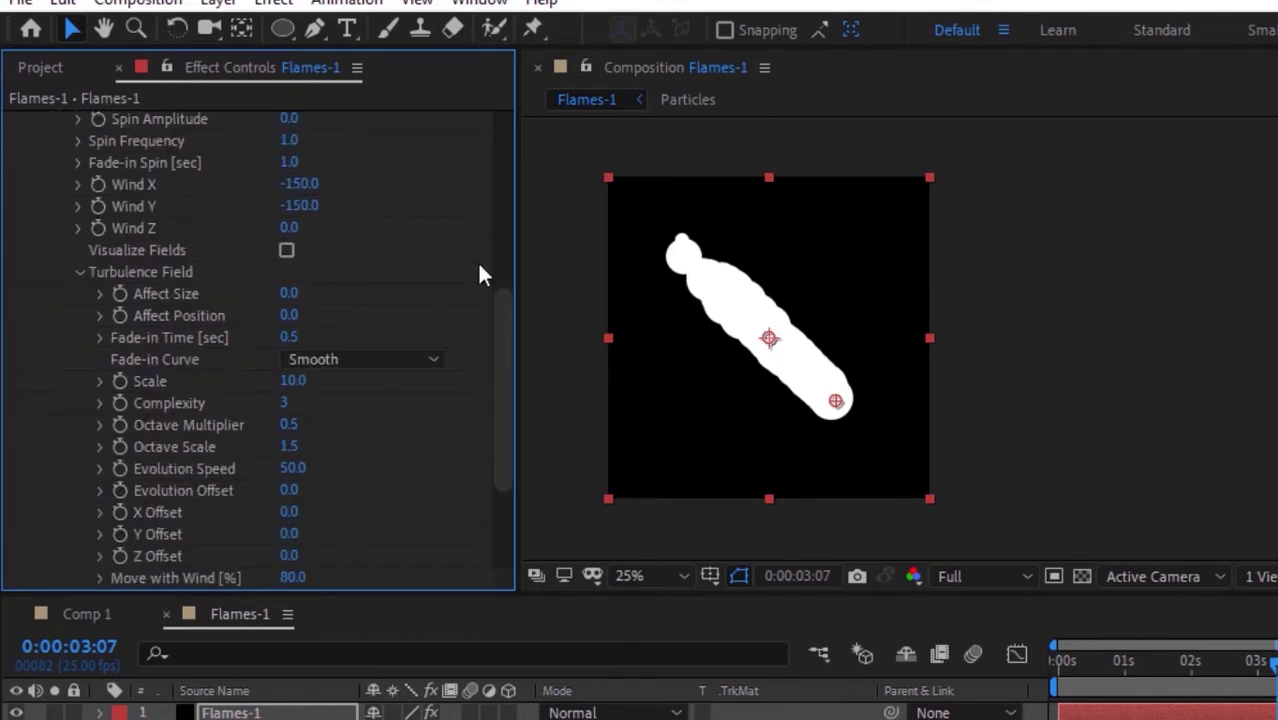
click(289, 293)
text(-150)
key(Return)
click(289, 293)
text(10)
key(Return)
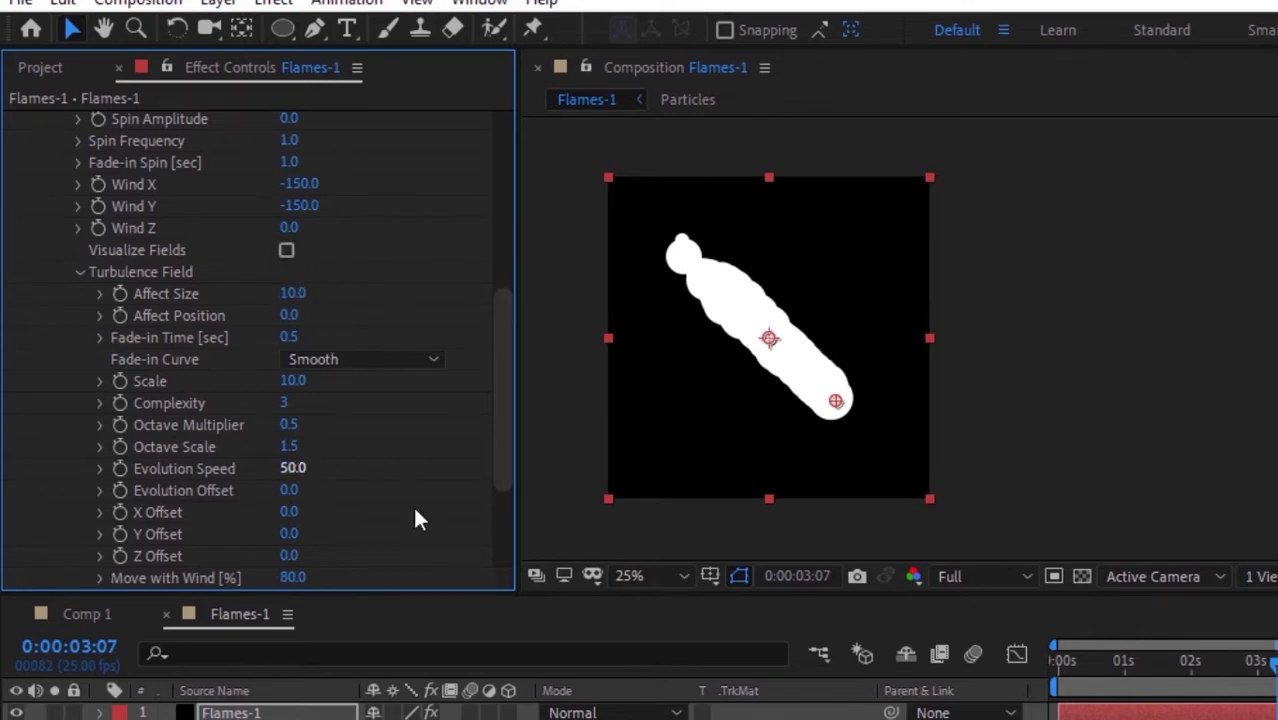
Collapse the Air and Physics settings of Particular and deselect the layer
scroll(495, 444, down, 3)
click(71, 419)
scroll(61, 334, up, 8)
click(56, 335)
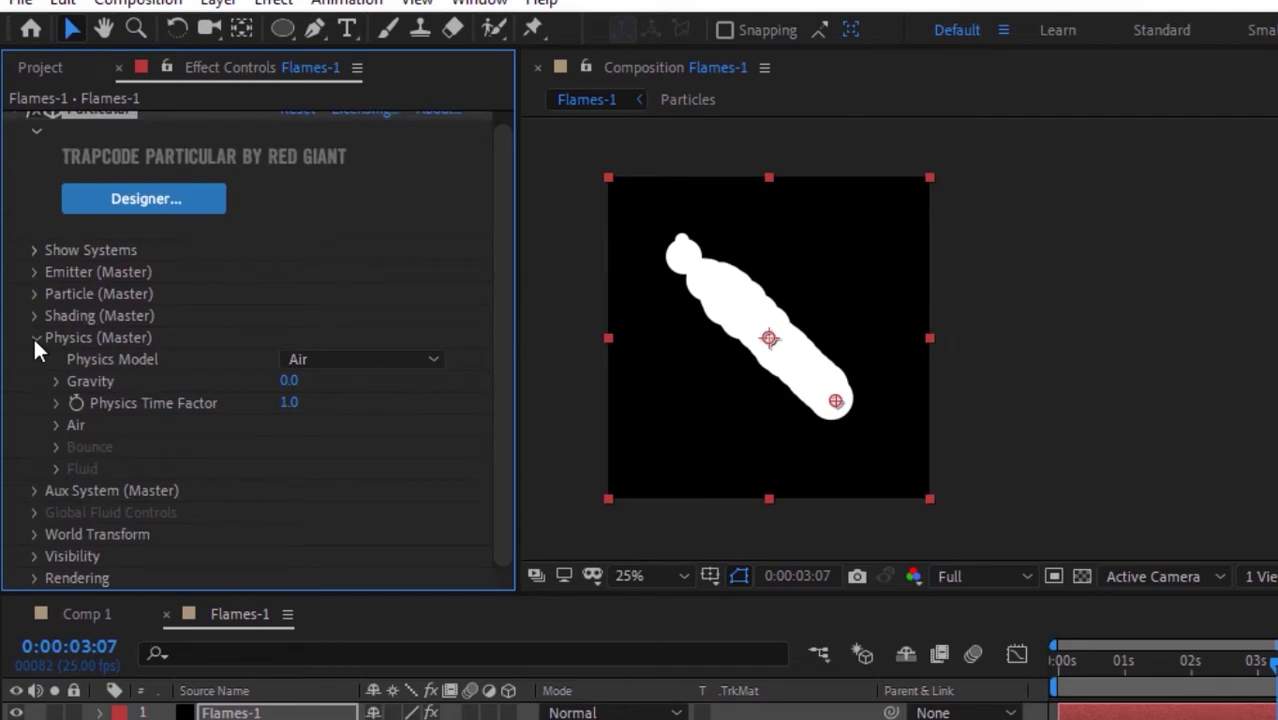
click(34, 335)
key(F2)
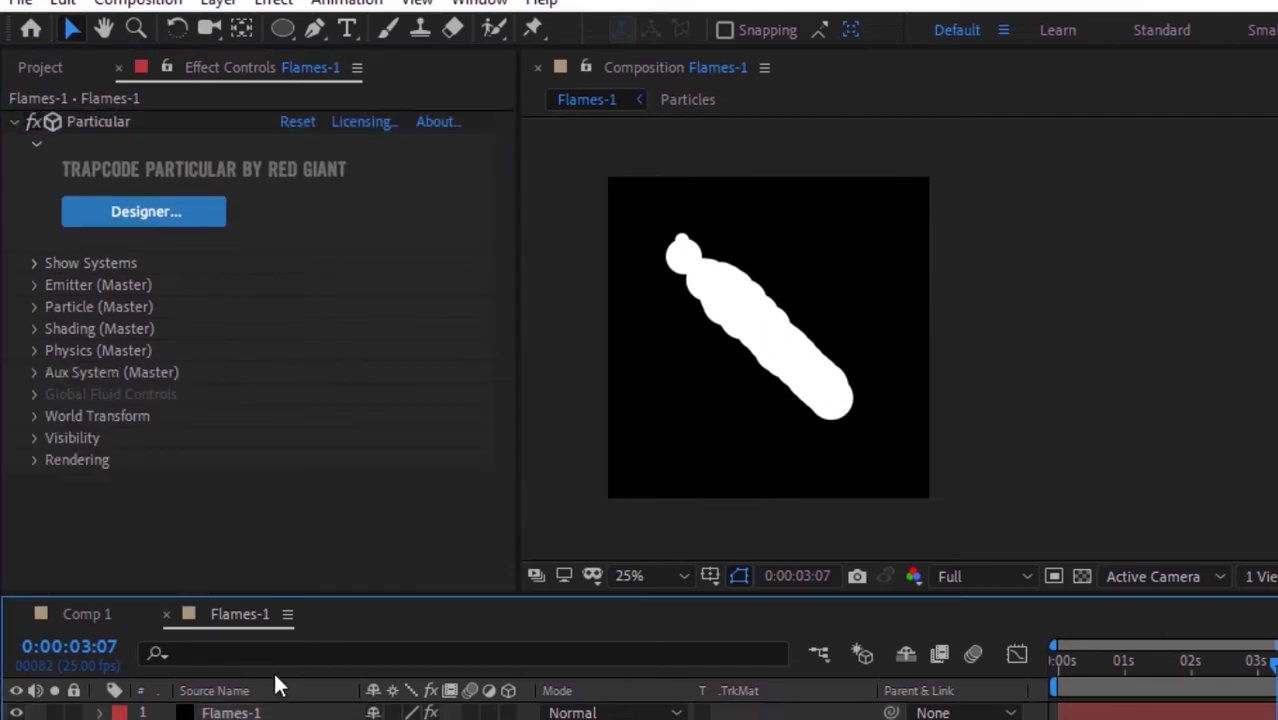
Duplicate the Flames-1 layer and rename the copy Flames-2
click(240, 712)
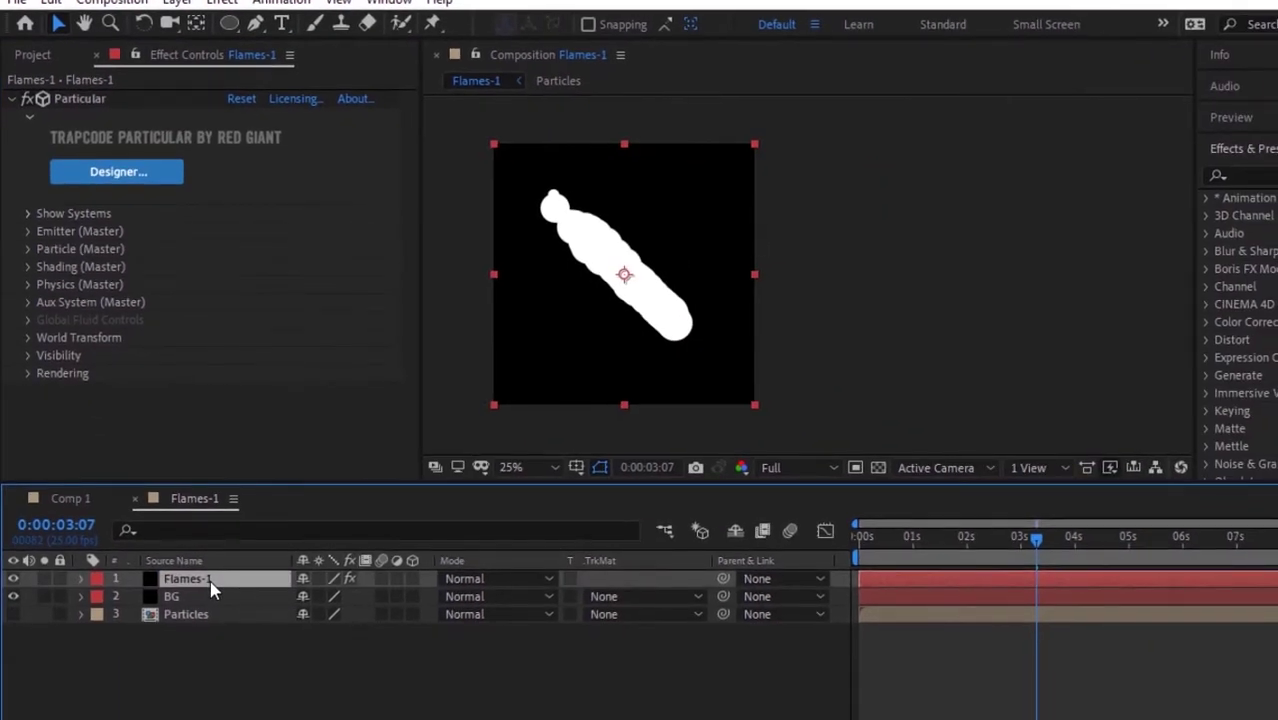
key(ctrl+d)
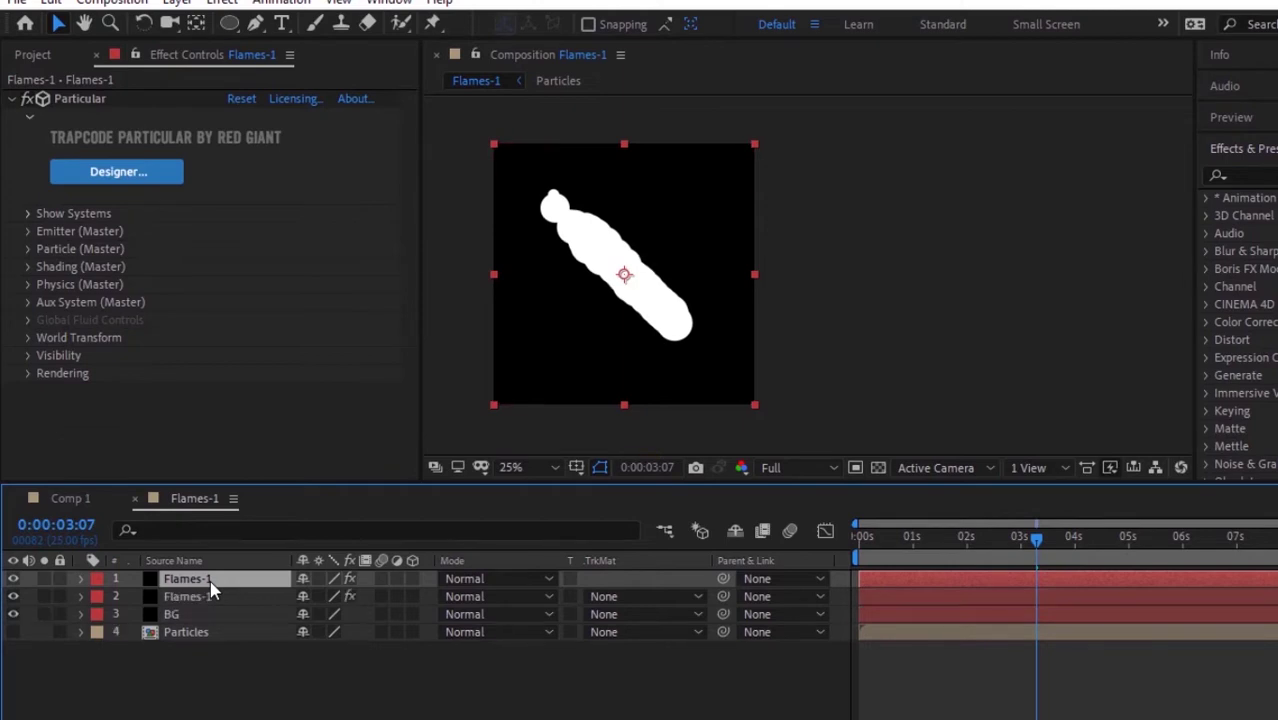
key(Return)
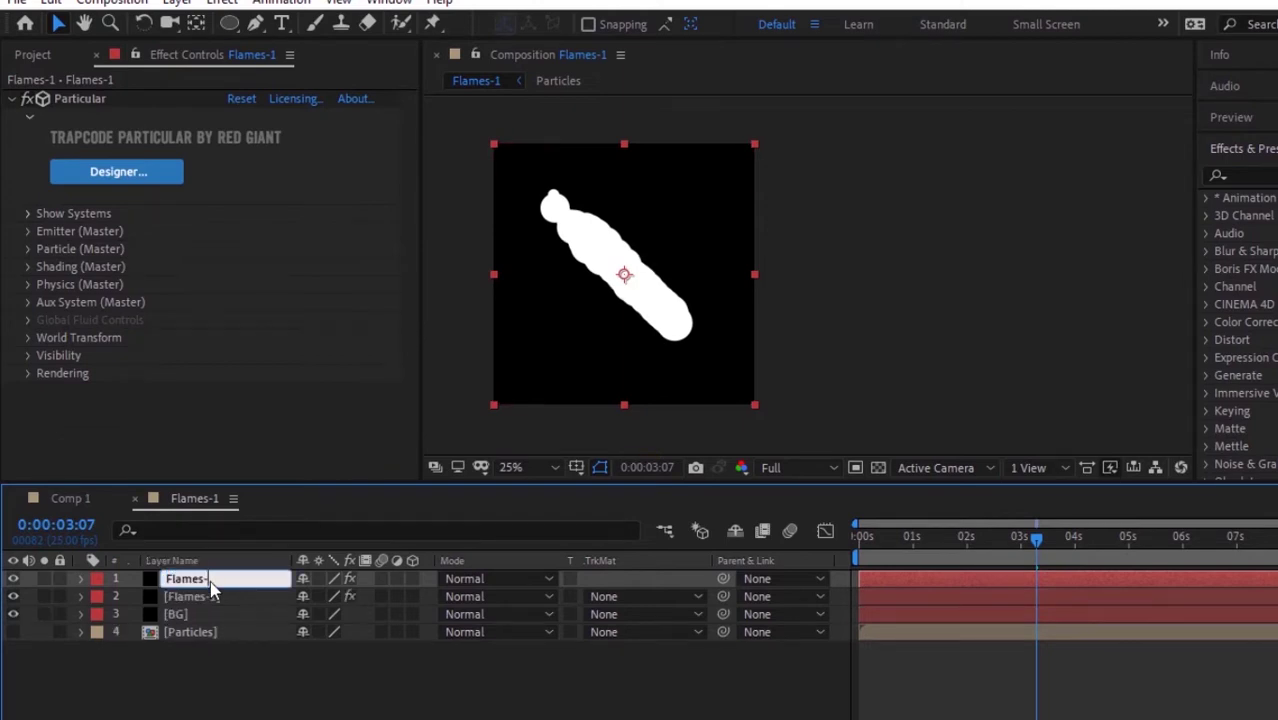
key(Return)
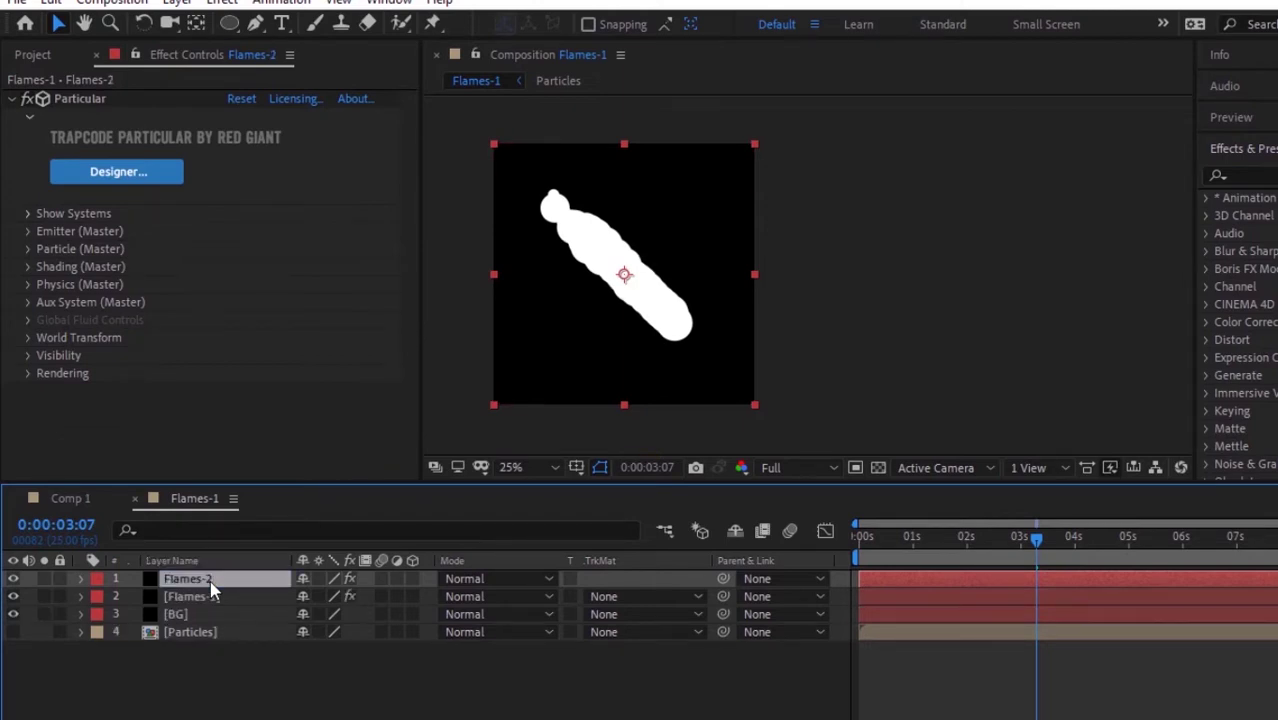
click(262, 692)
Set the Particles/sec of the Flames-2 layer's Particular emitter to 80
click(27, 230)
scroll(300, 90, down, 3)
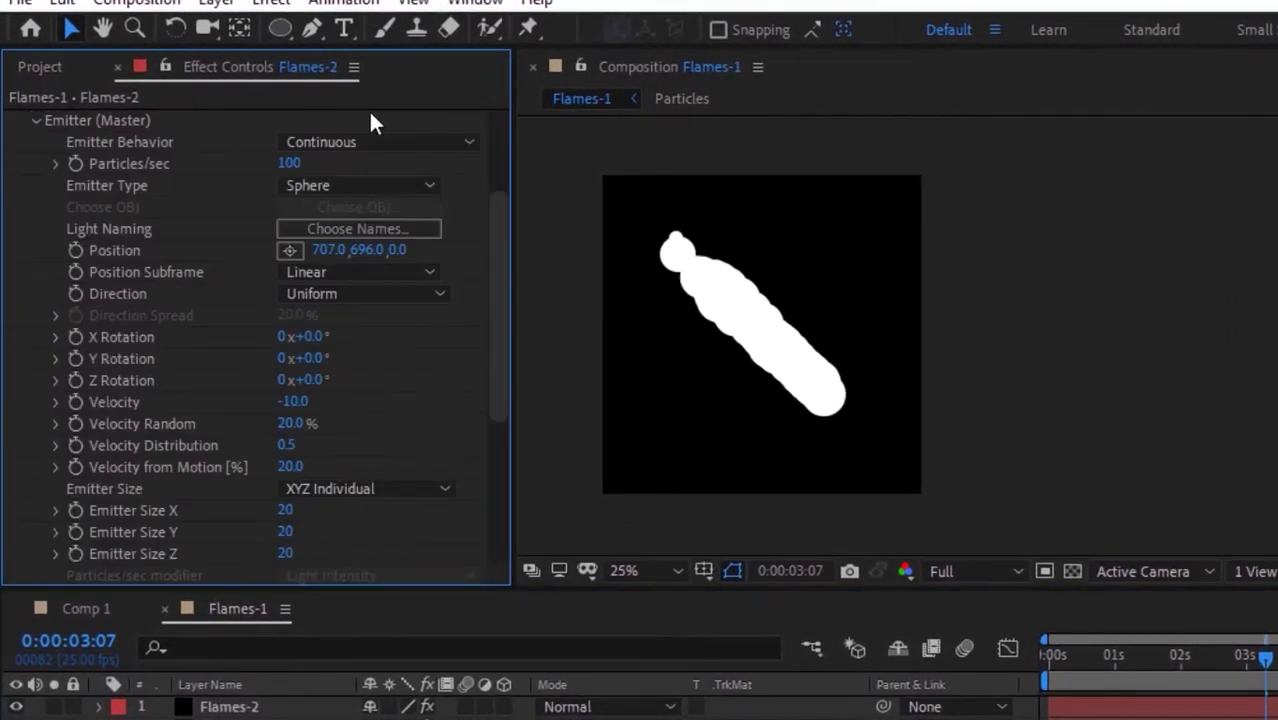
click(288, 163)
text(80)
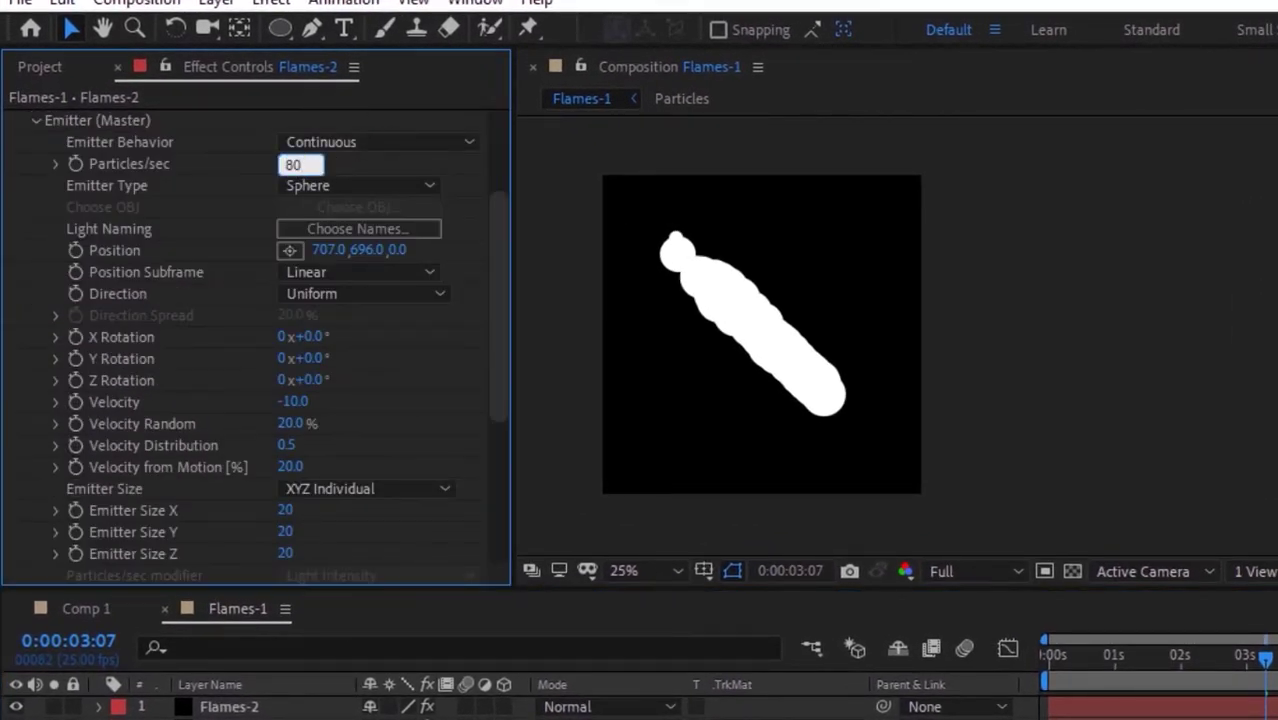
key(Return)
Move the Flames-2 emitter to position 548, 740
click(328, 250)
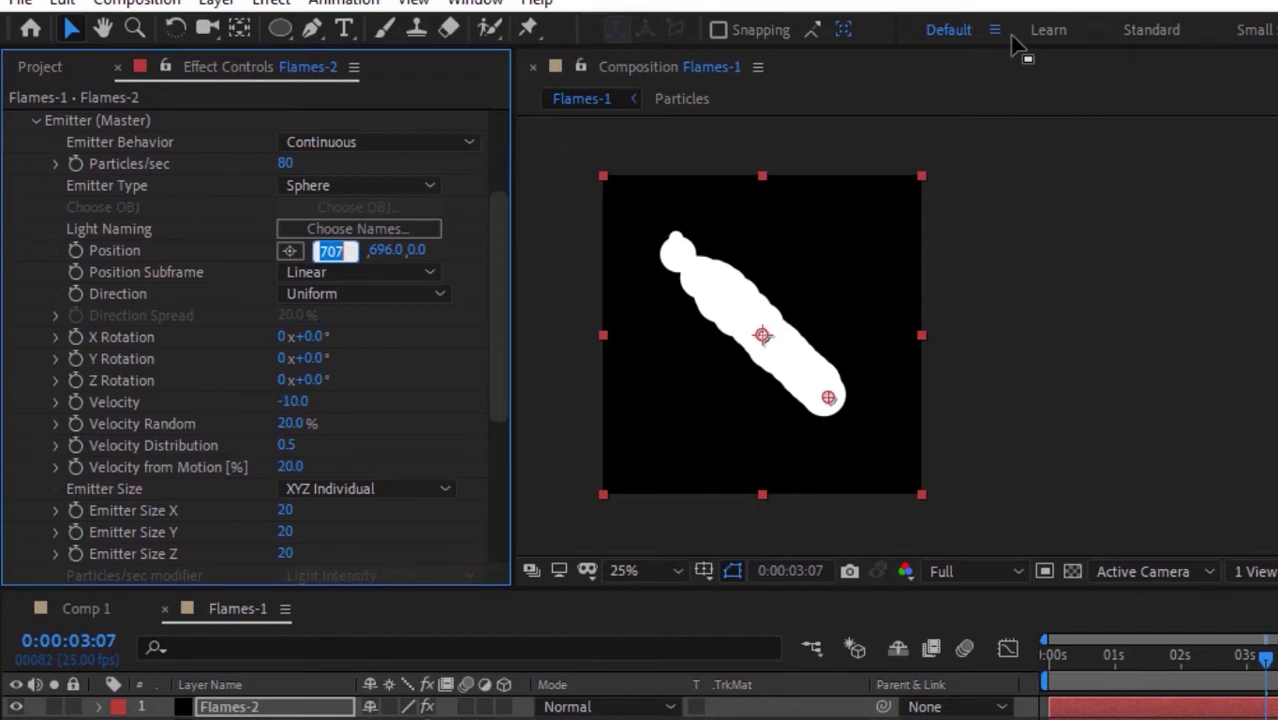
text(548)
key(Tab)
text(740)
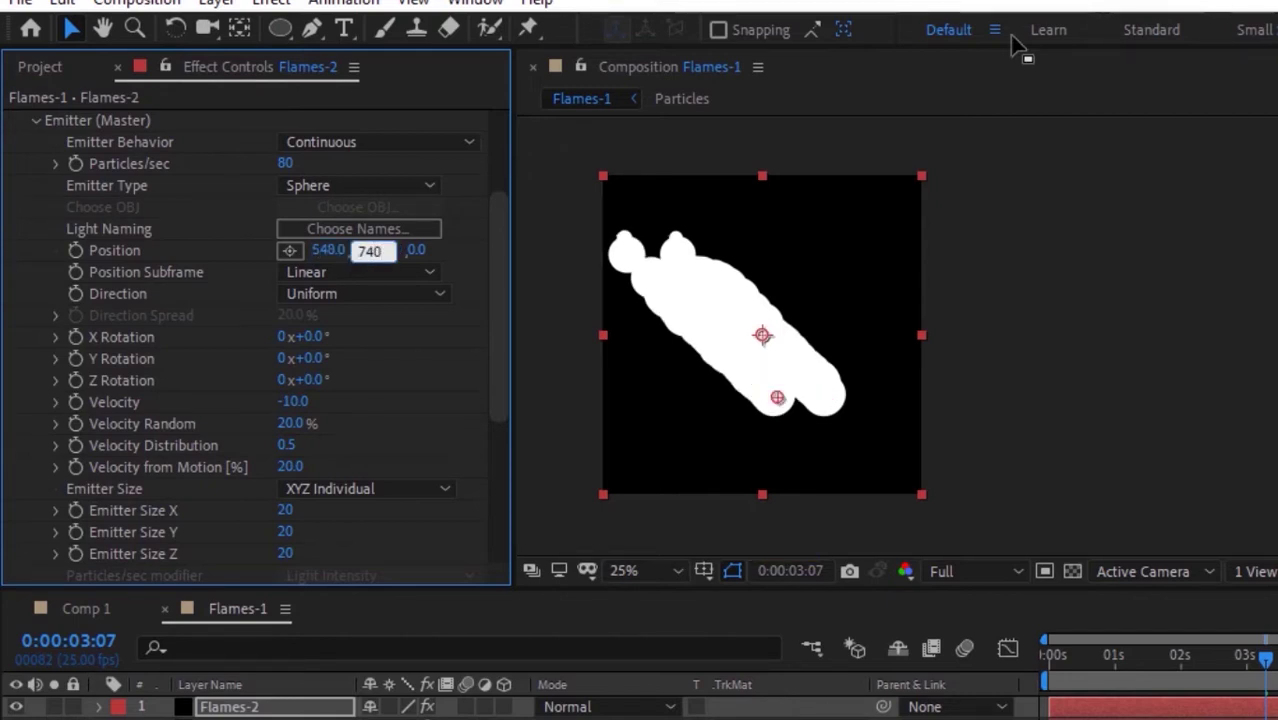
key(Return)
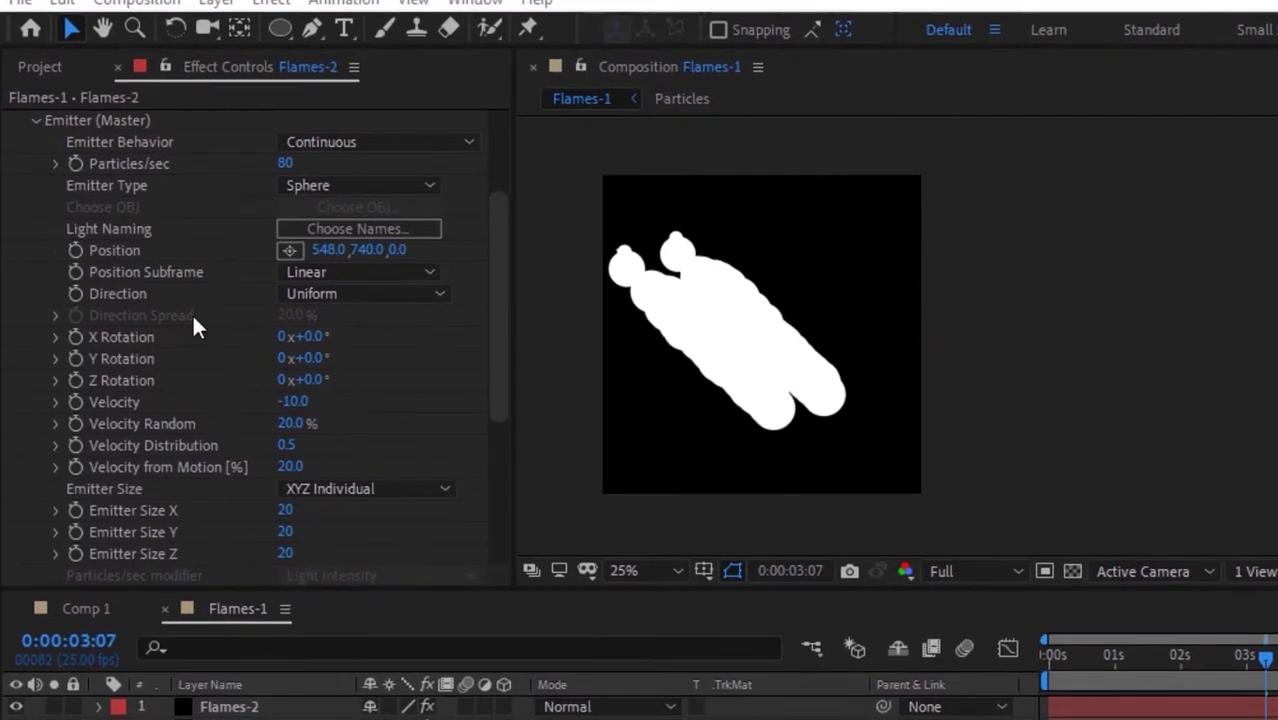
Set the emitter's Velocity to 0 and Velocity Random to 50%
click(303, 401)
text(0)
key(Return)
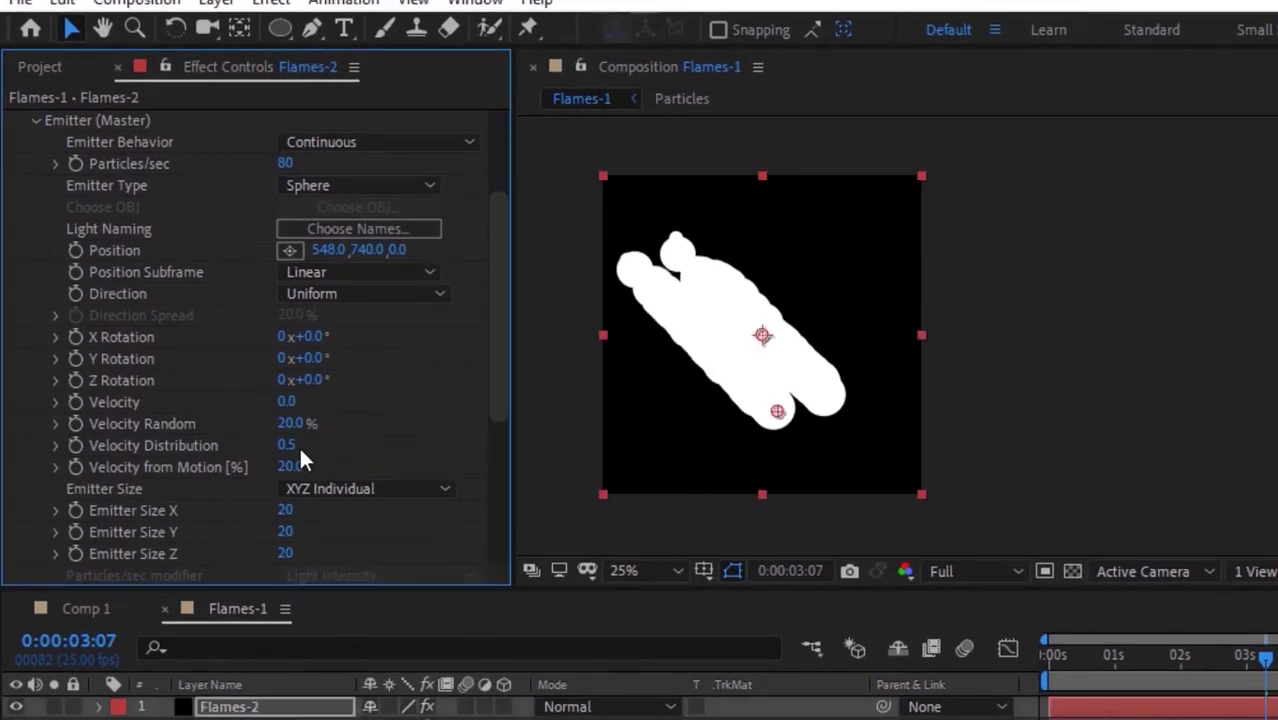
click(291, 423)
text(50)
key(Return)
Set the emitter's size to 150 in X, Y and Z
click(287, 511)
text(150)
key(Tab)
text(150)
key(Tab)
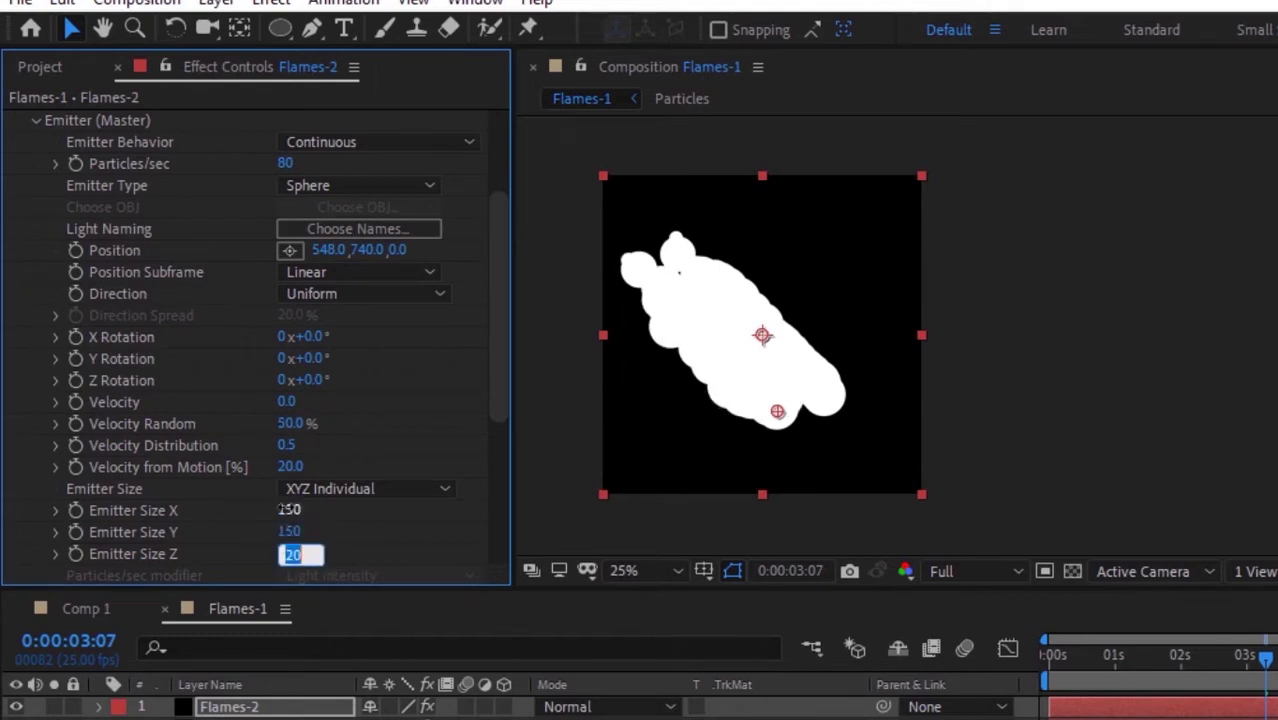
text(150)
key(Return)
Collapse the Emitter settings and set the particle Life to 6 seconds with Life Random at 0%
drag(502, 354, 334, 487)
scroll(506, 215, up, 10)
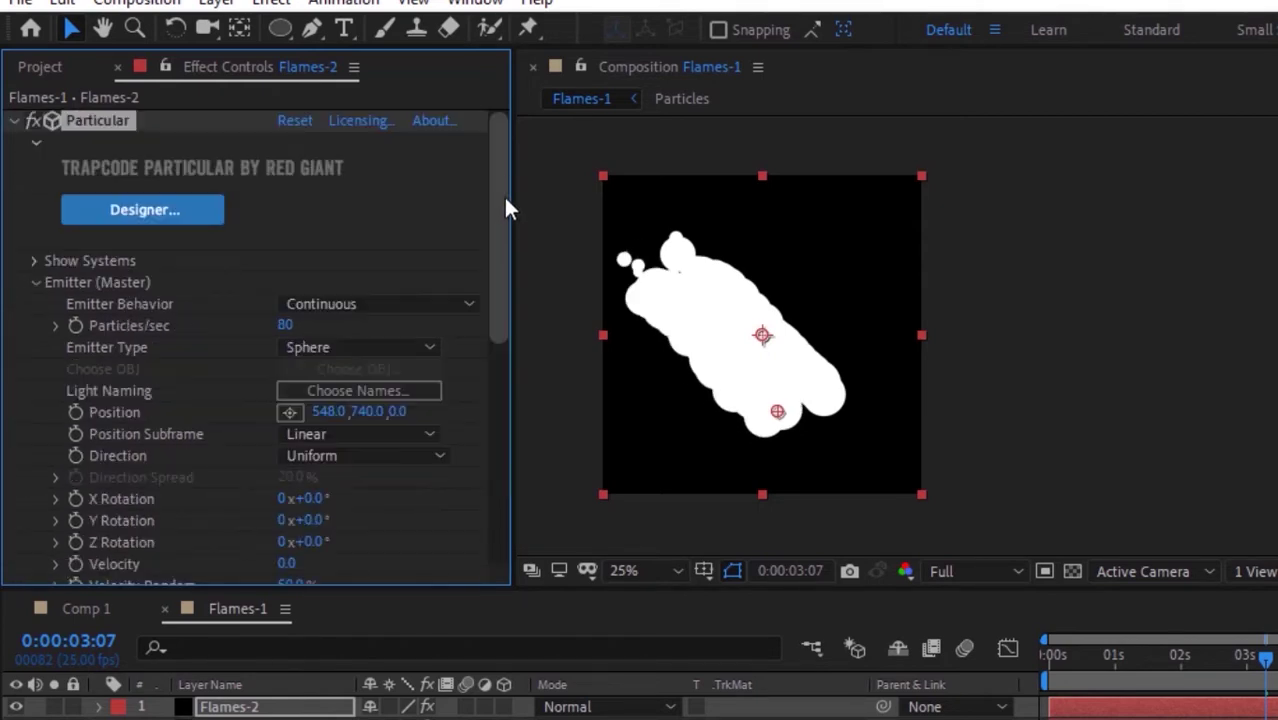
click(33, 282)
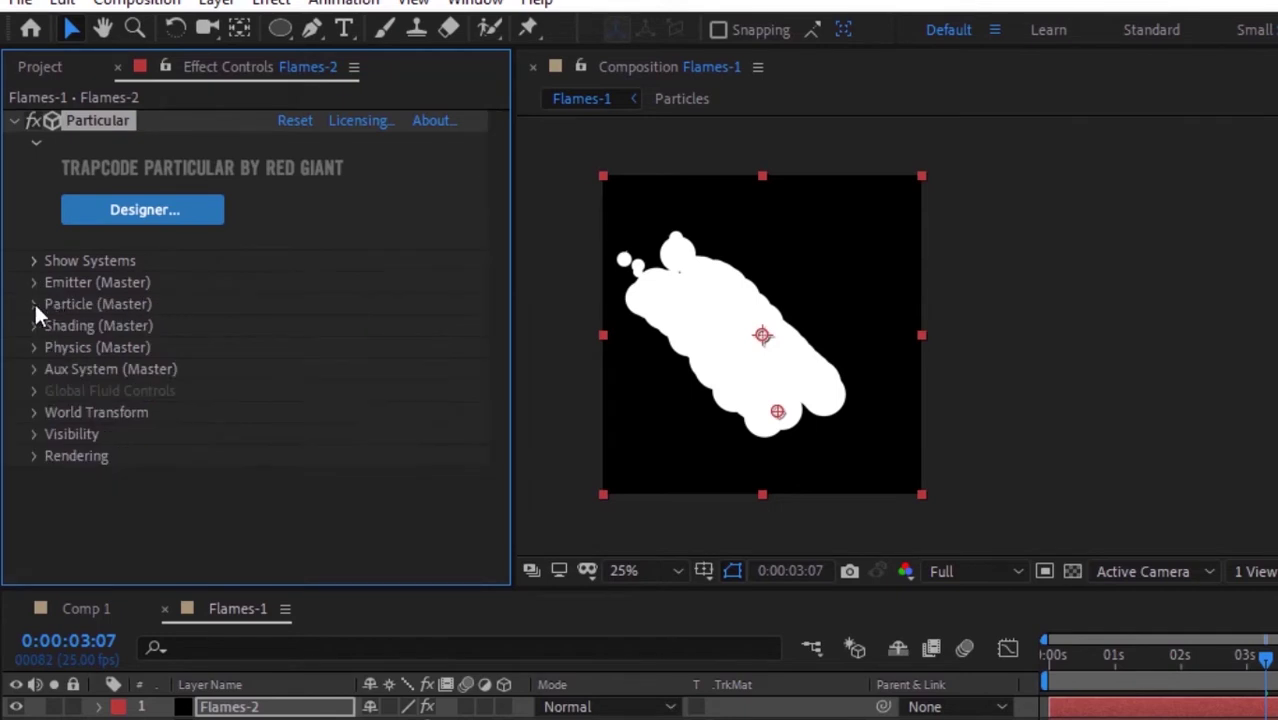
click(34, 304)
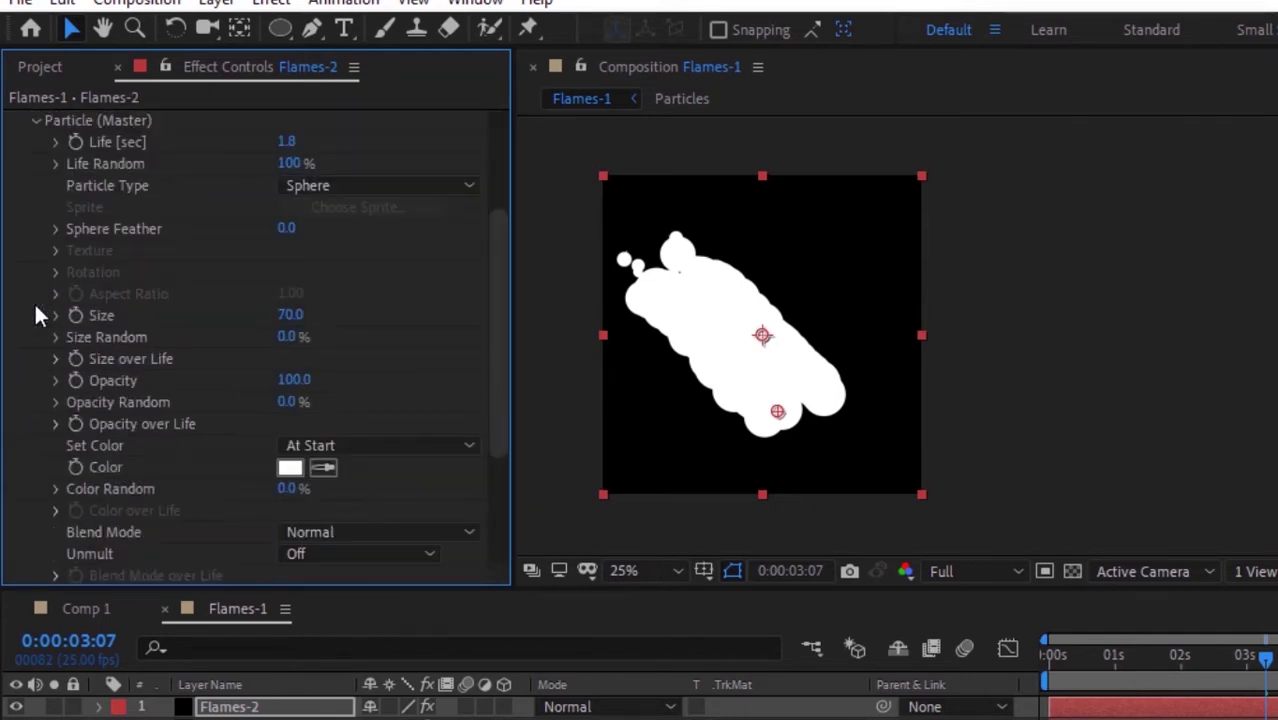
click(287, 142)
text(6)
key(Tab)
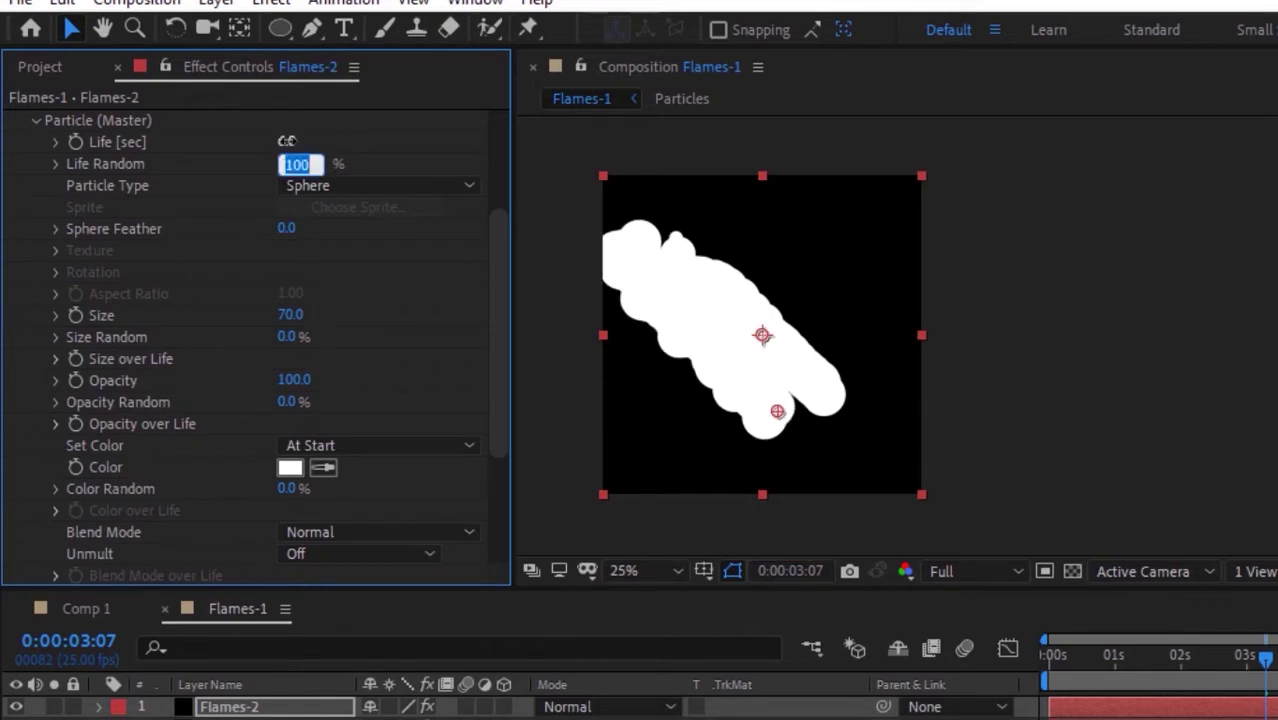
text(0)
key(Tab)
Change the particle type to Sprite Colorize, using the Particles layer as texture with Current Time sampling
click(332, 185)
key(Escape)
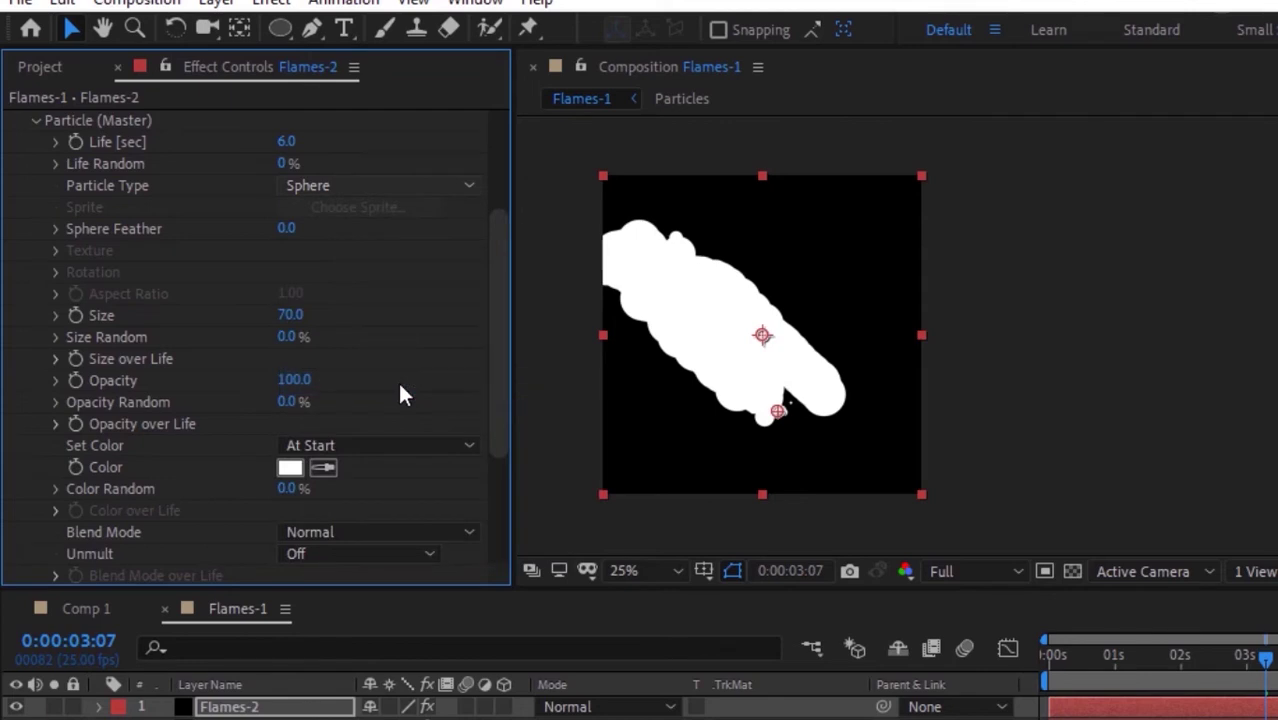
click(56, 251)
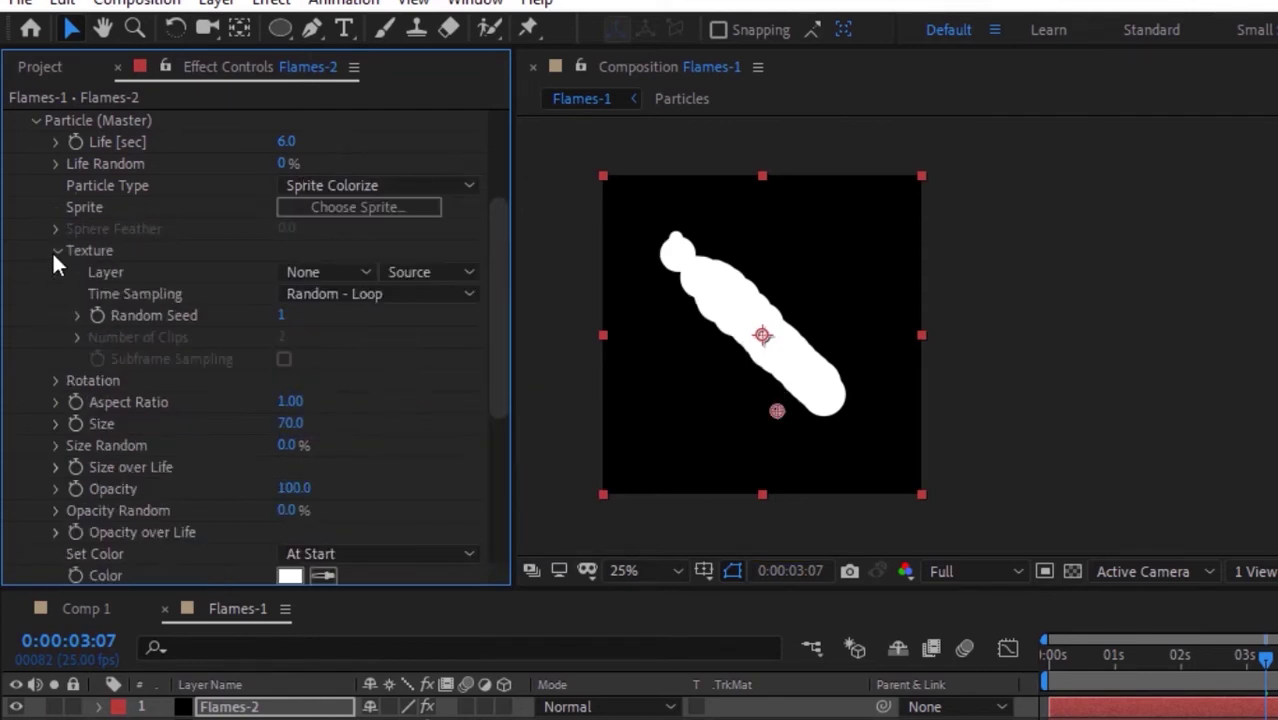
click(311, 262)
click(355, 418)
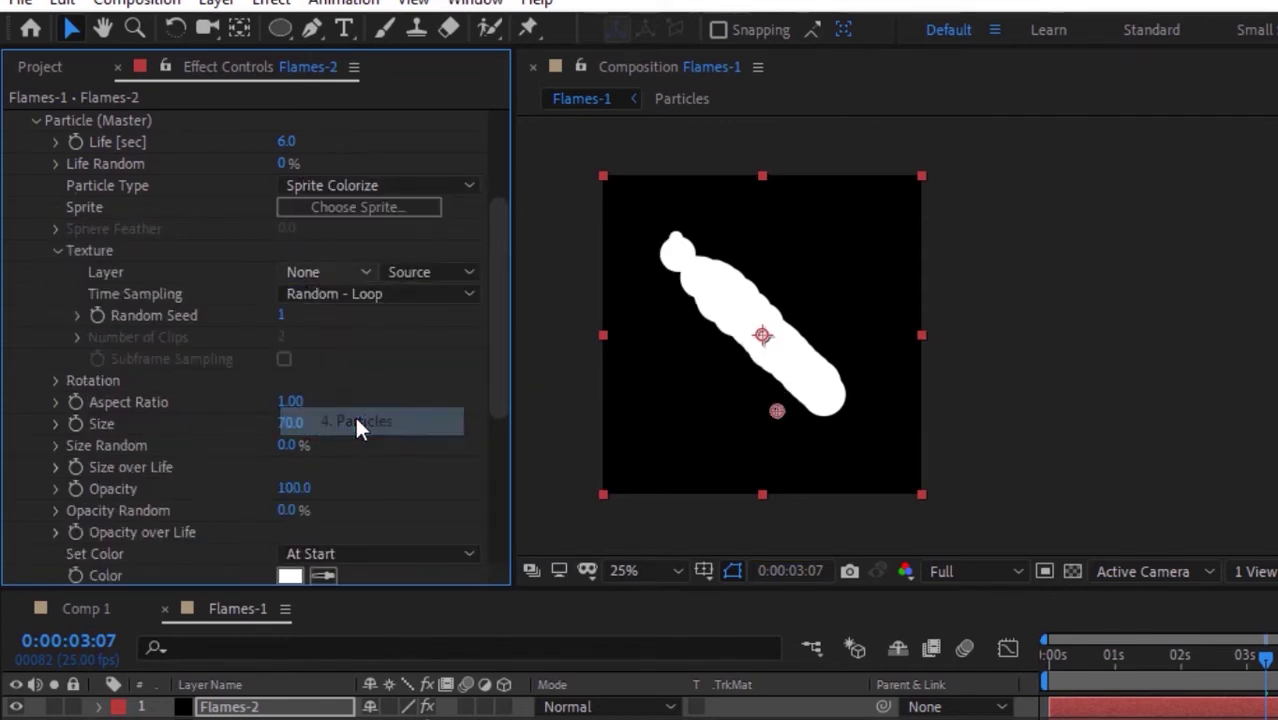
click(398, 294)
click(398, 321)
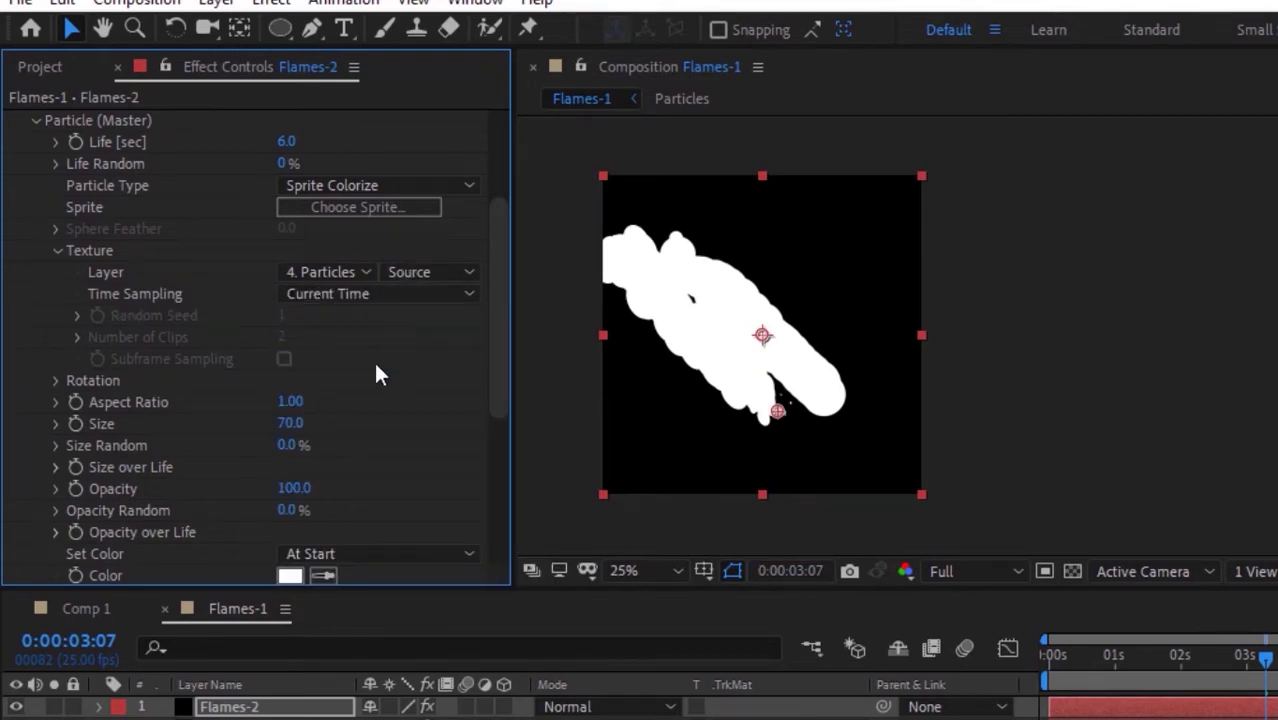
Set the particles' Random Rotation to 3 and collapse the Rotation settings
drag(498, 329, 498, 381)
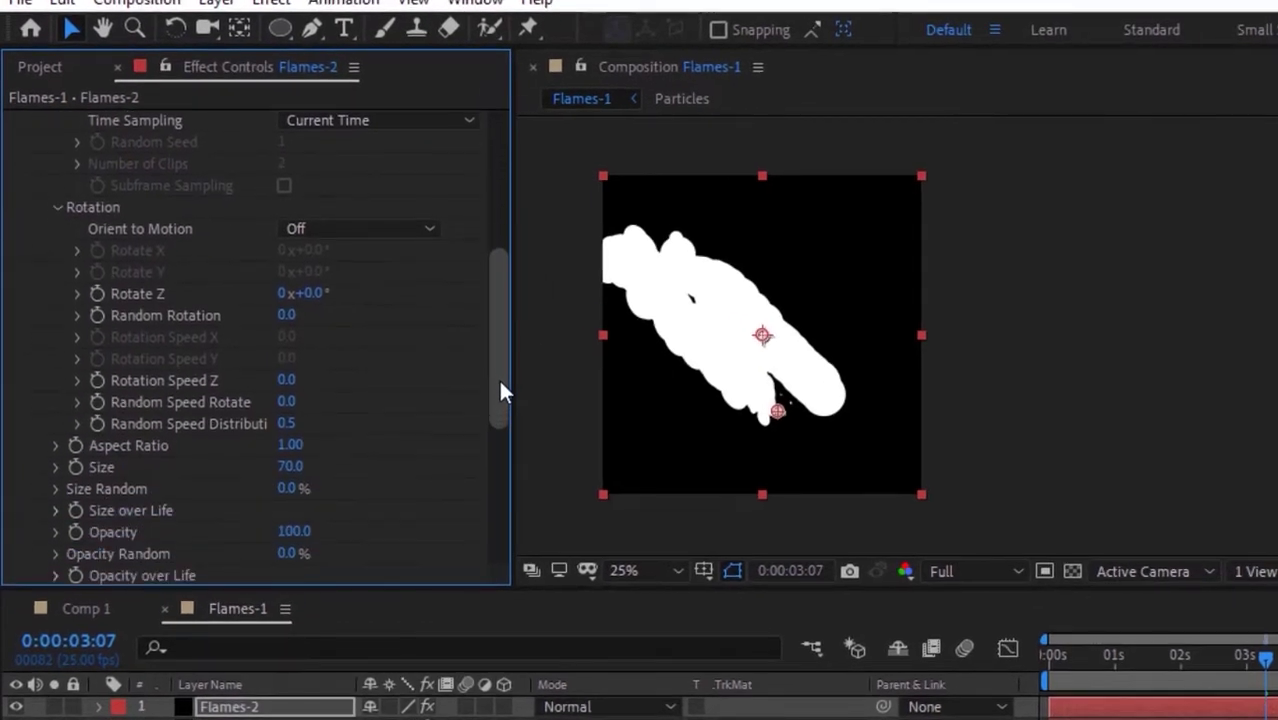
click(285, 316)
text(3)
key(Return)
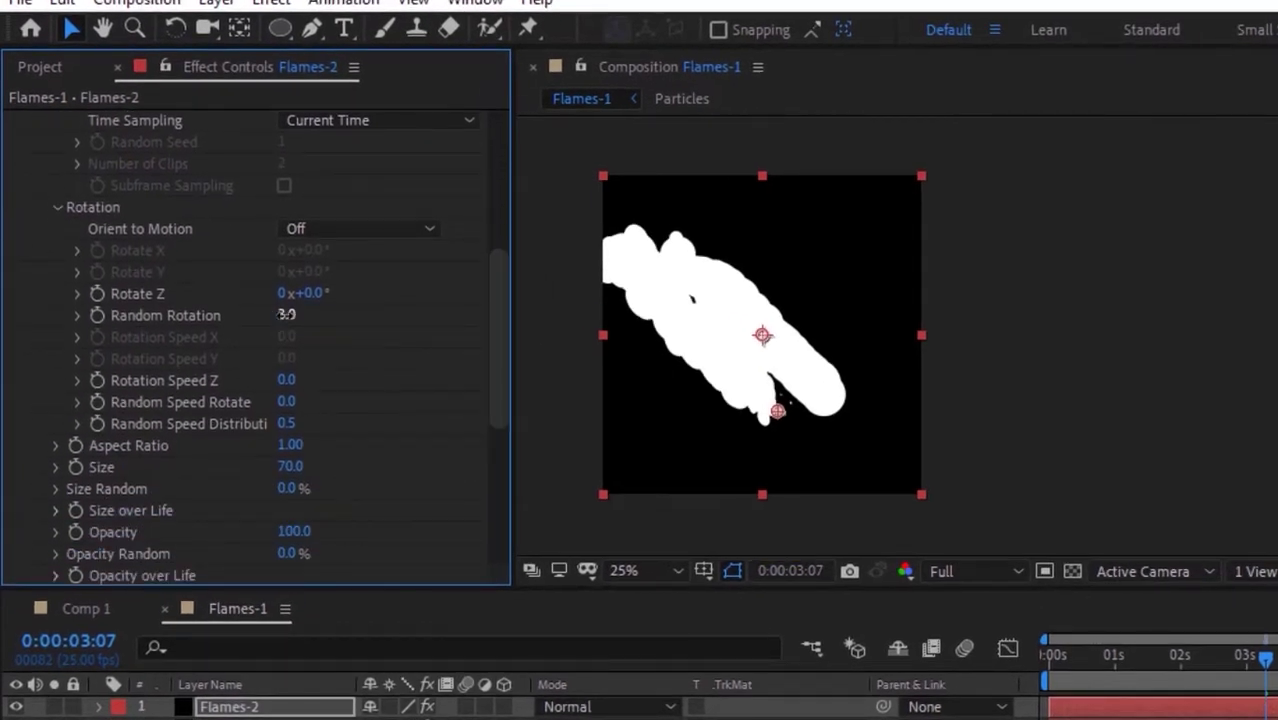
click(57, 210)
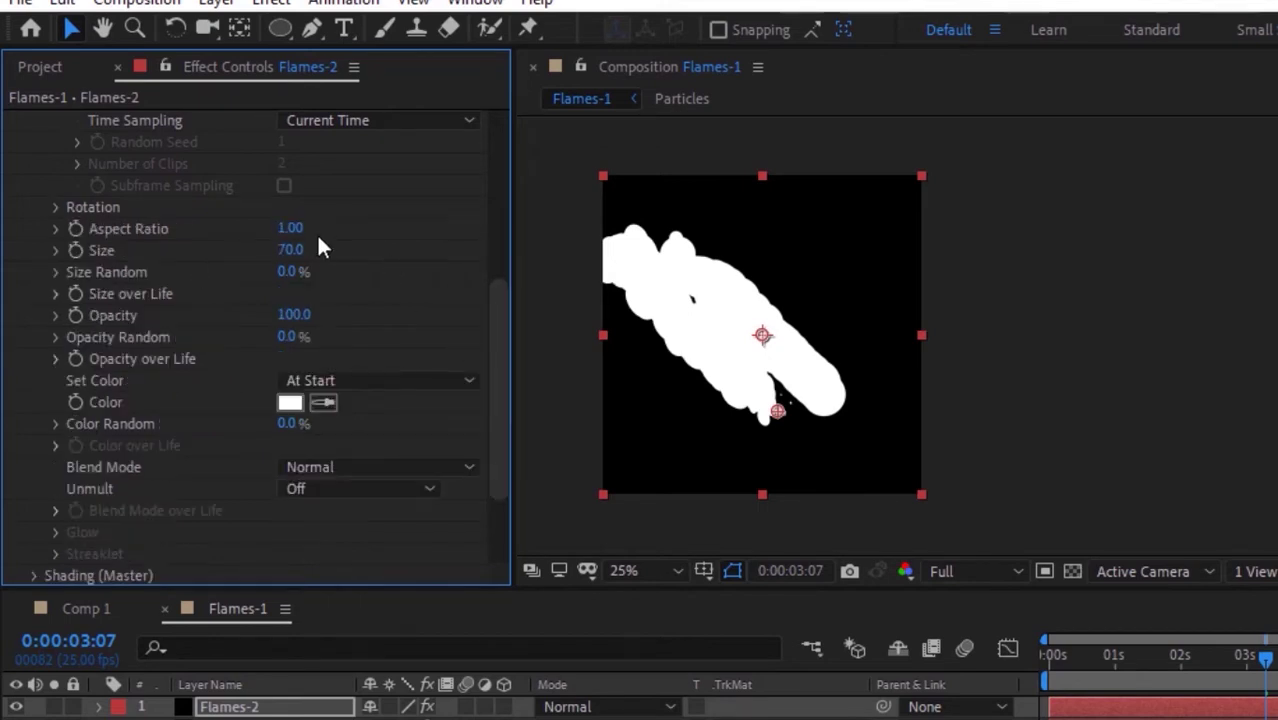
Set the particle Size to 30 and Size Random to 100%
key(Return)
click(294, 272)
text(100)
key(Return)
Apply the flat full-size preset to Size over Life and reshape its curve into uneven dips, deepest near mid-life
click(55, 293)
click(403, 361)
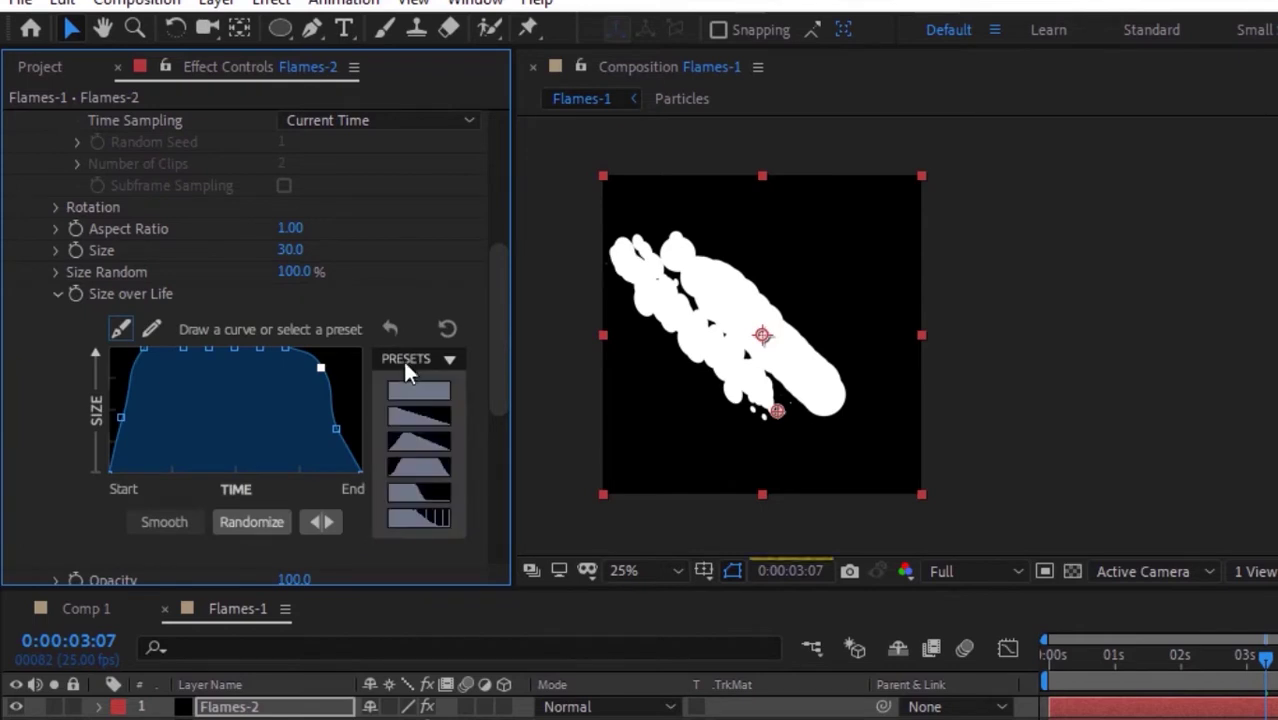
click(418, 388)
click(121, 329)
mouse_move(172, 349)
mouse_down()
mouse_move(249, 374)
mouse_move(197, 349)
mouse_up()
mouse_move(298, 348)
mouse_down()
mouse_move(311, 363)
mouse_move(258, 374)
mouse_move(245, 391)
mouse_move(326, 376)
mouse_move(291, 356)
mouse_move(240, 393)
mouse_move(190, 359)
mouse_move(205, 373)
mouse_up()
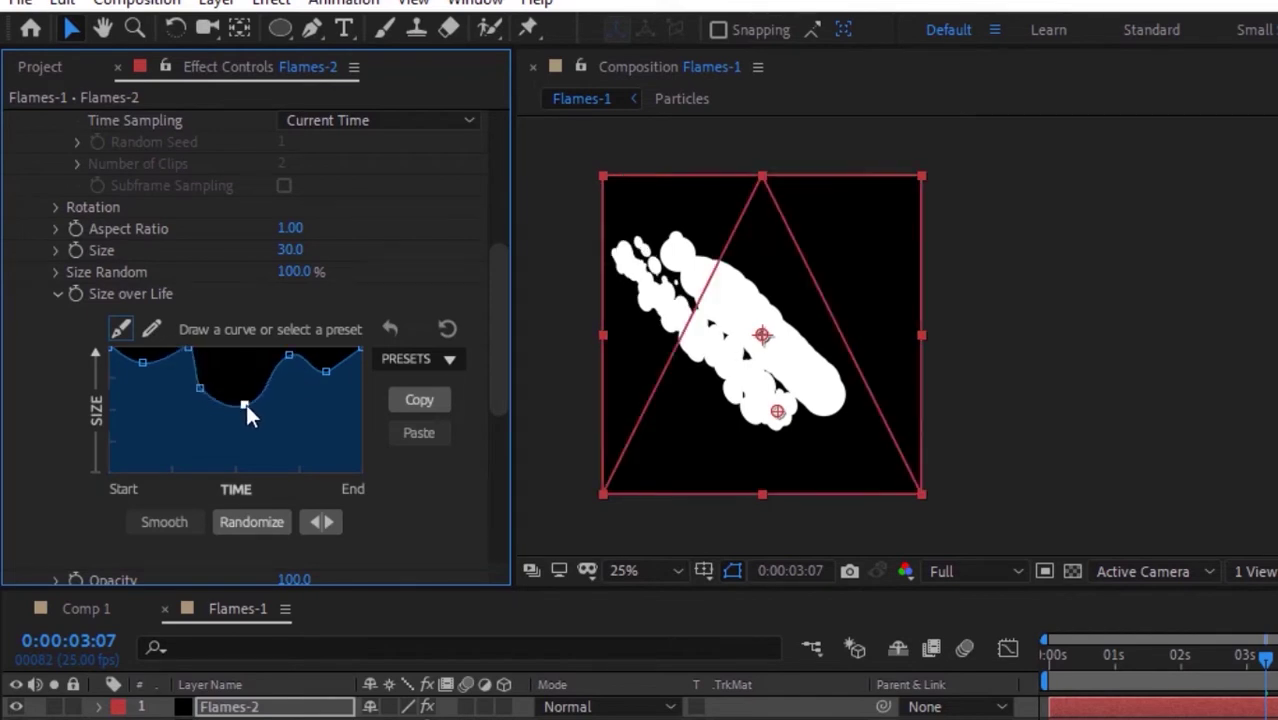
click(58, 294)
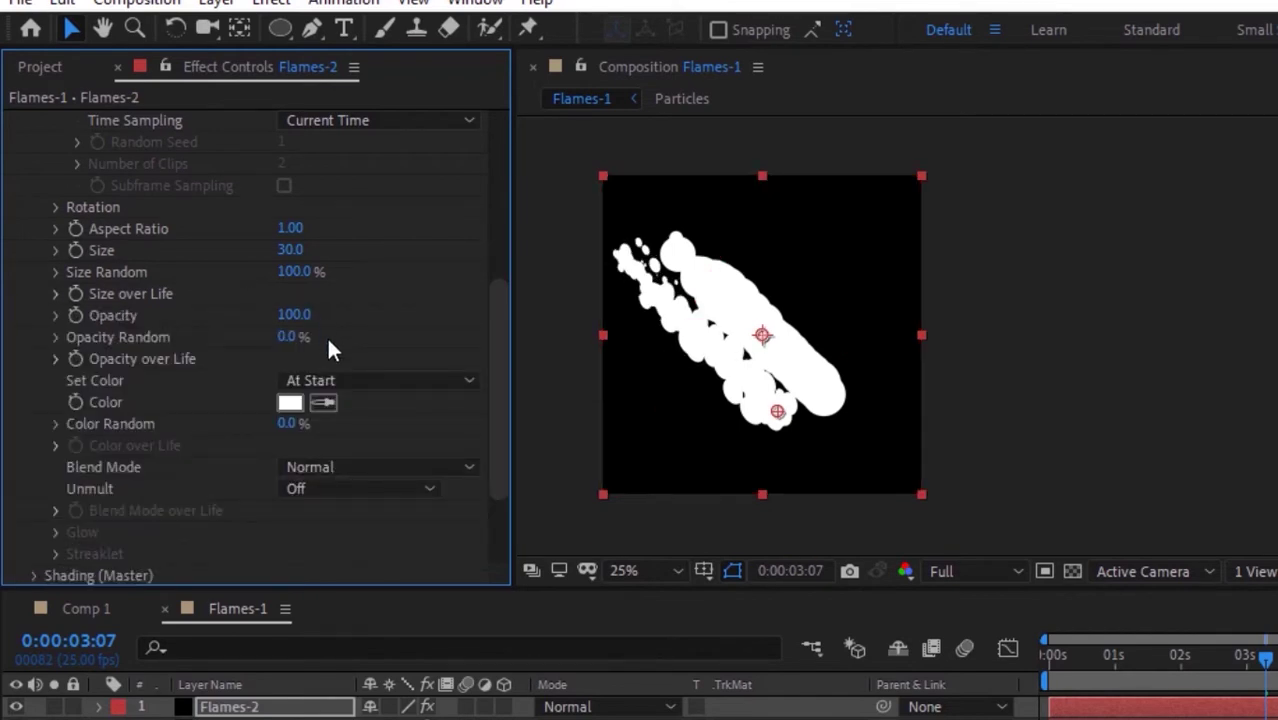
Set the Spin Amplitude in the Air physics of Flames-2 to 10
click(502, 226)
click(33, 303)
click(56, 436)
scroll(458, 300, down, 5)
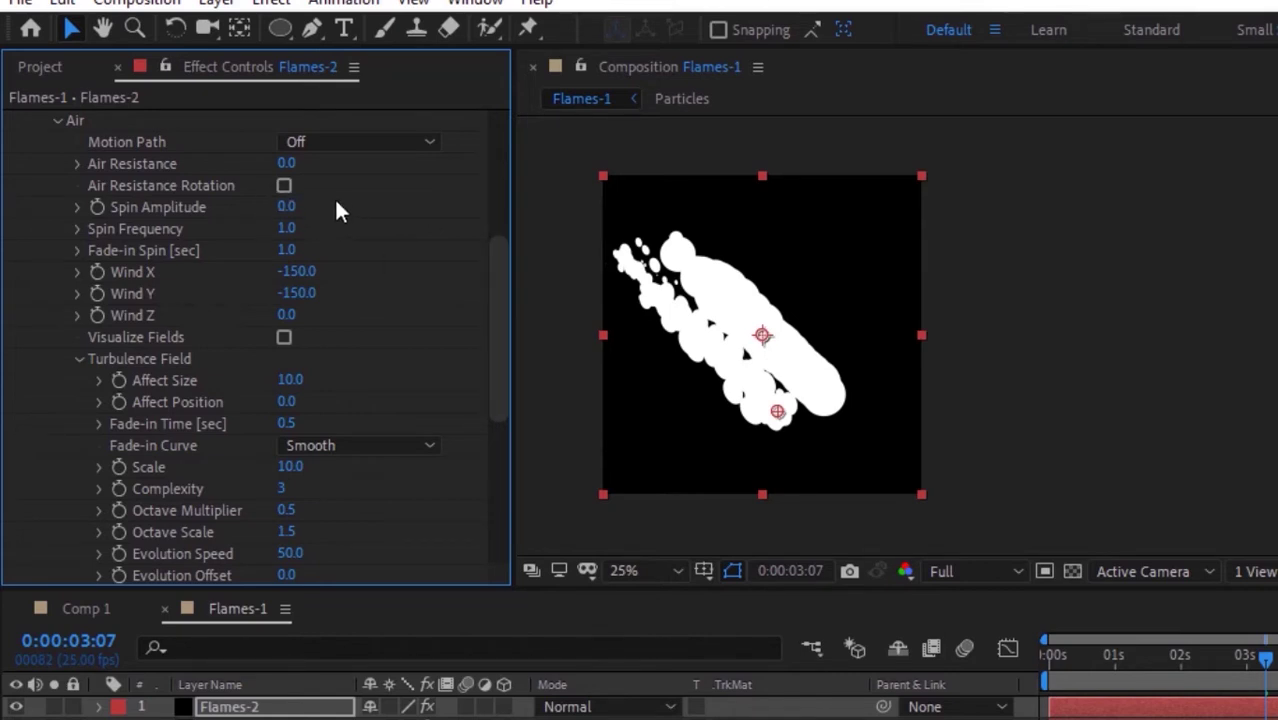
click(287, 207)
text(10)
key(Return)
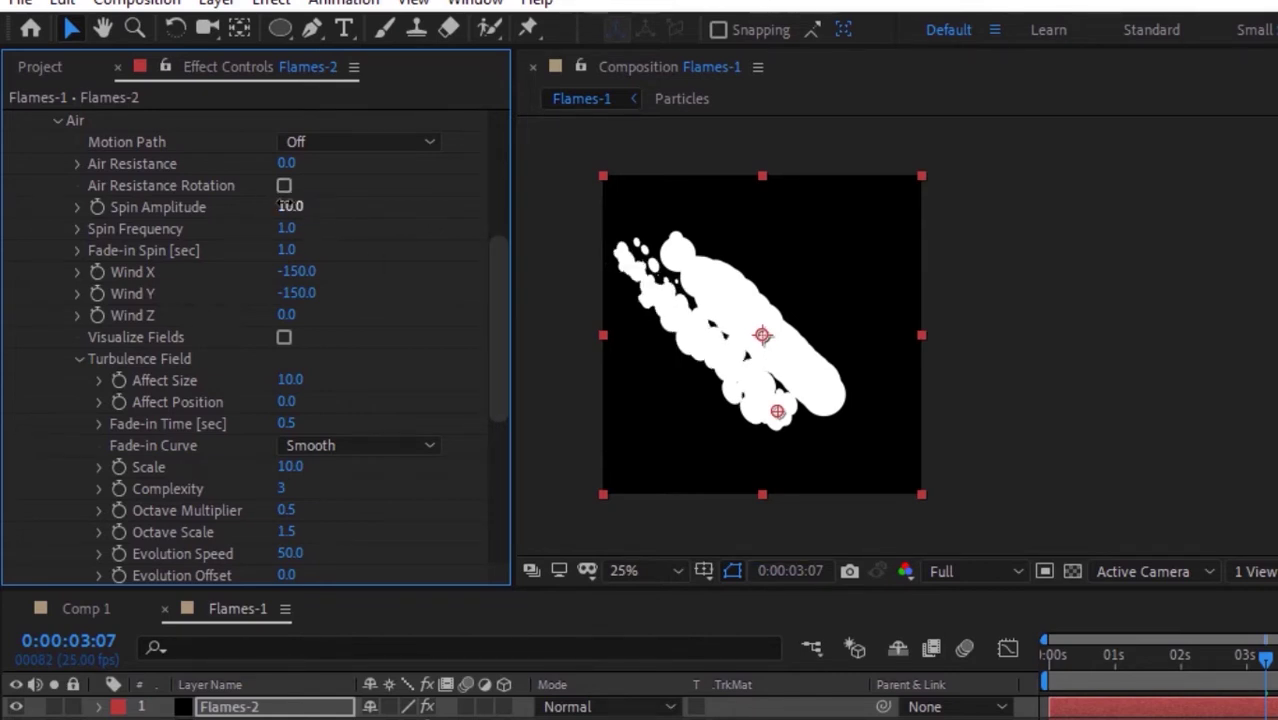
Set Wind X to -128 and Wind Y to -175 for the Flames-2 particles
click(298, 272)
text(-128)
key(Tab)
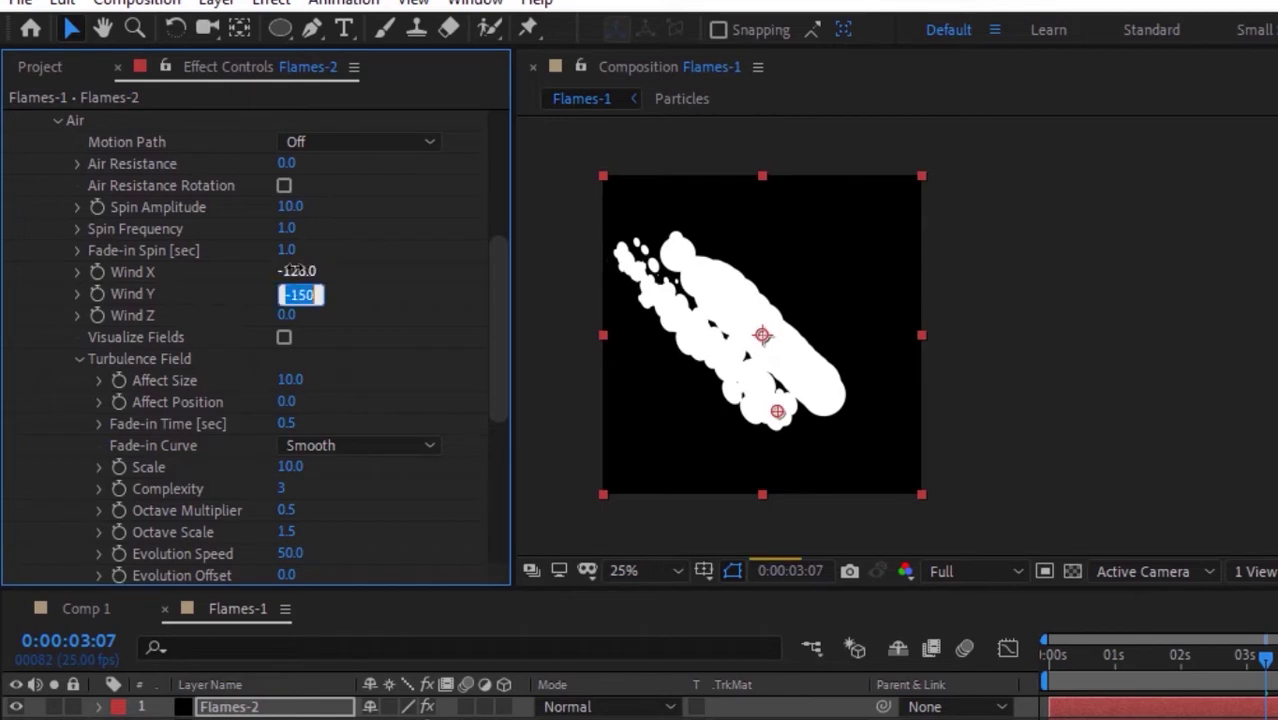
text(-17)
key(Return)
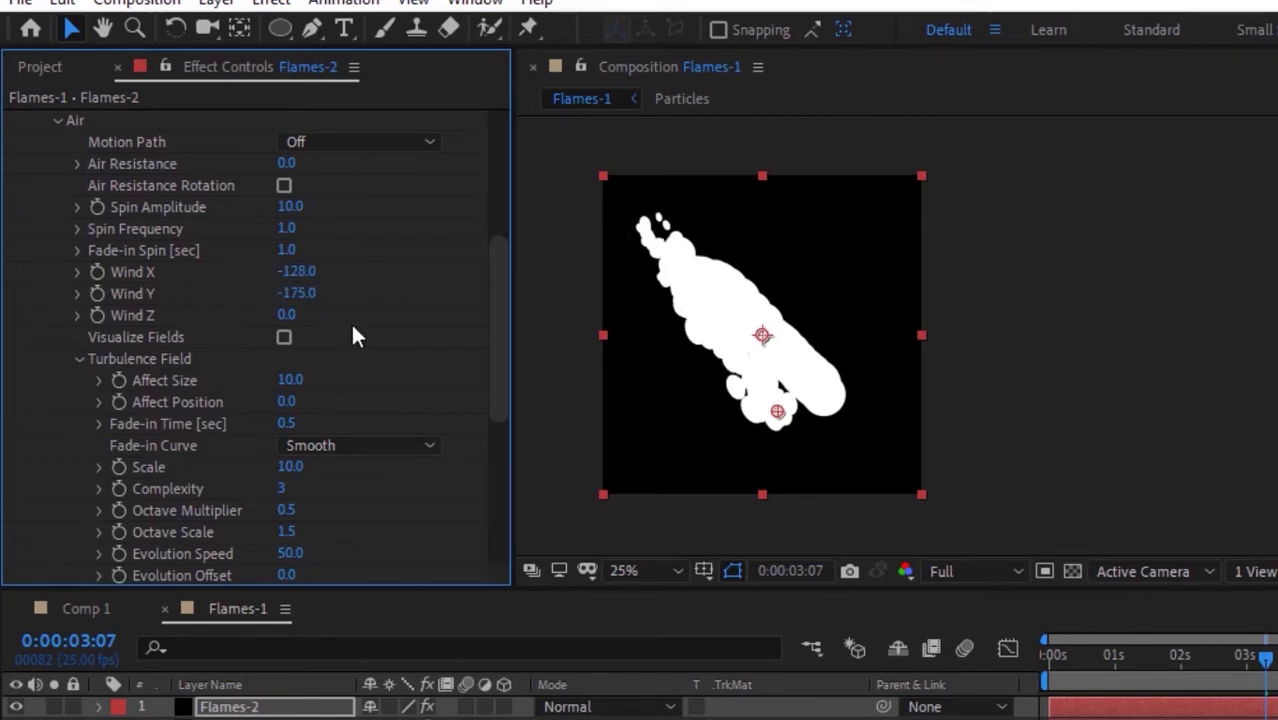
Collapse the Air and Physics settings of Flames-2
drag(506, 344, 494, 214)
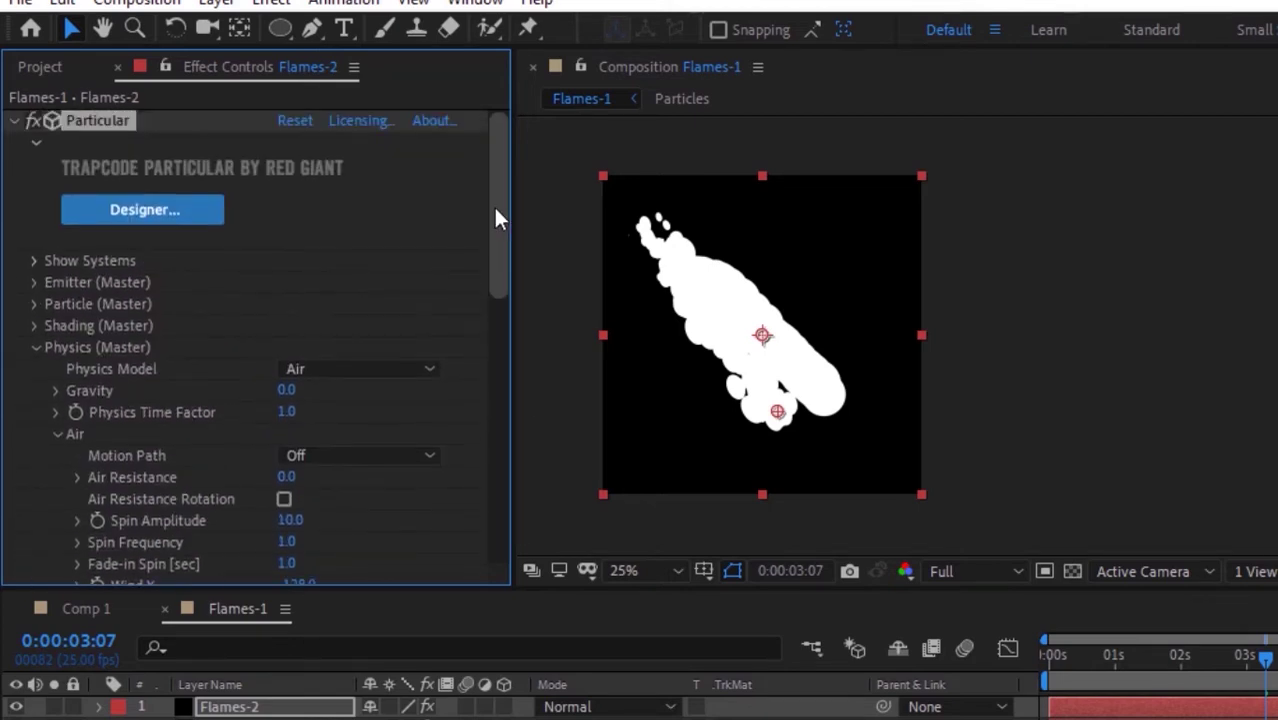
click(55, 436)
click(35, 347)
Play back the two flame layers from the start of the composition
drag(1145, 662, 876, 653)
key(space)
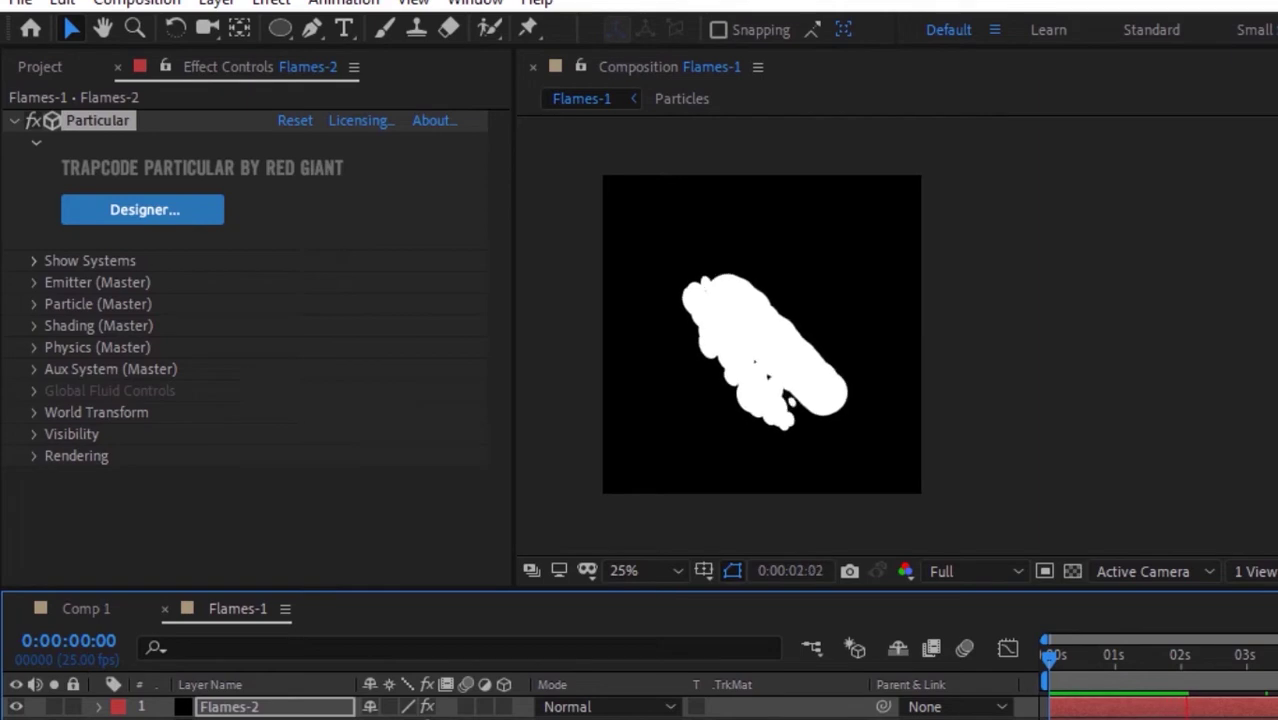
key(space)
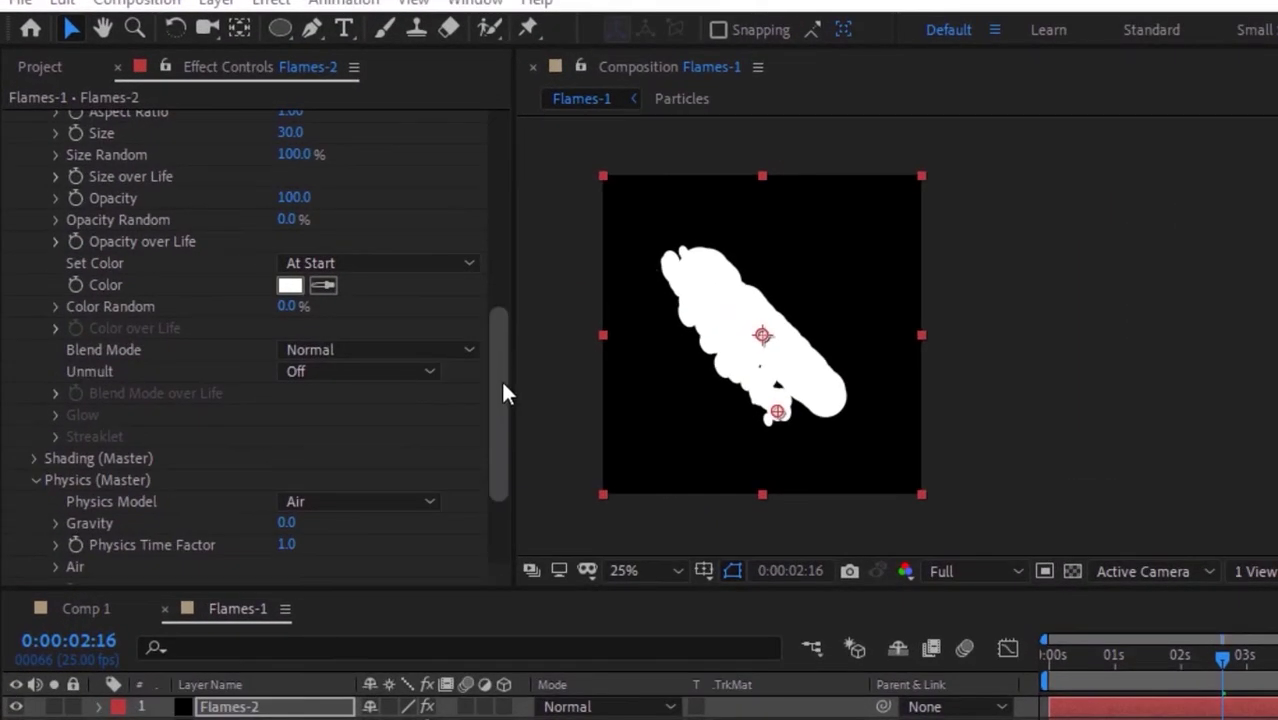
Set the Flames-2 turbulence field's Affect Size to 0 and Affect Position to 200
scroll(502, 391, down, 2)
scroll(502, 453, down, 1)
click(55, 418)
scroll(56, 437, down, 3)
click(290, 380)
text(0)
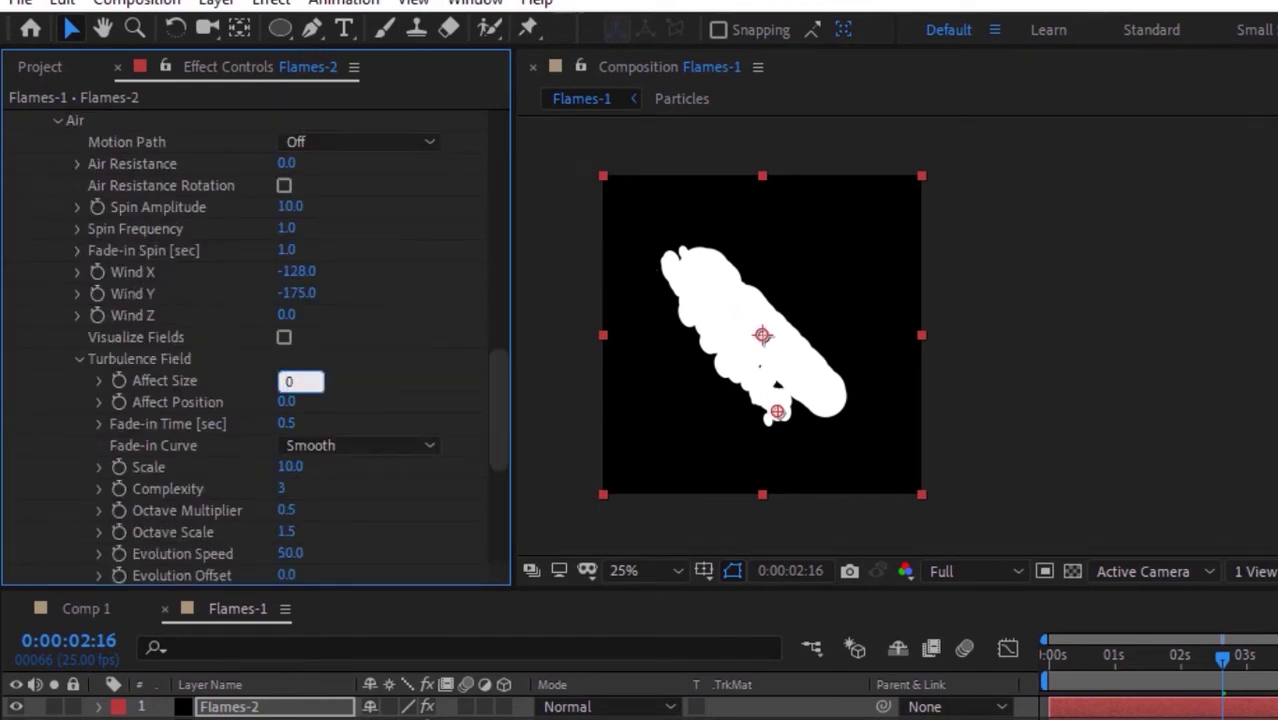
text(200)
key(Return)
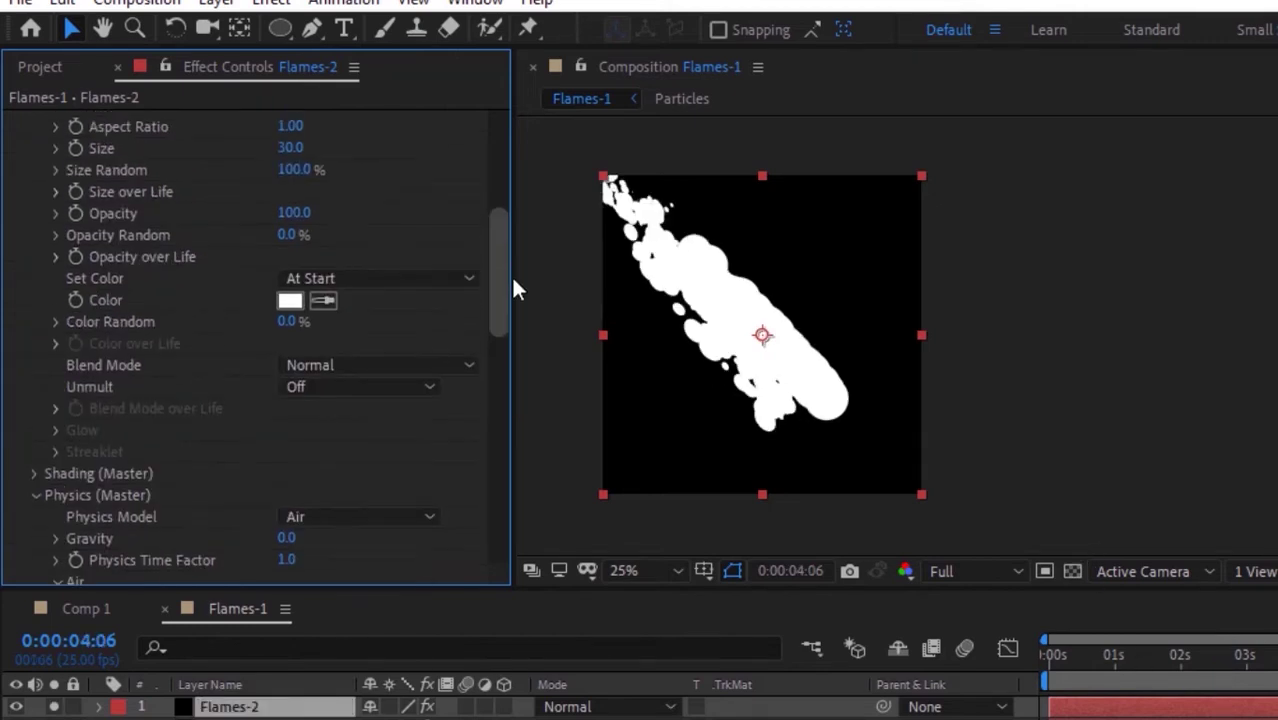
Change the Flames-2 particle color to black
scroll(512, 278, up, 1)
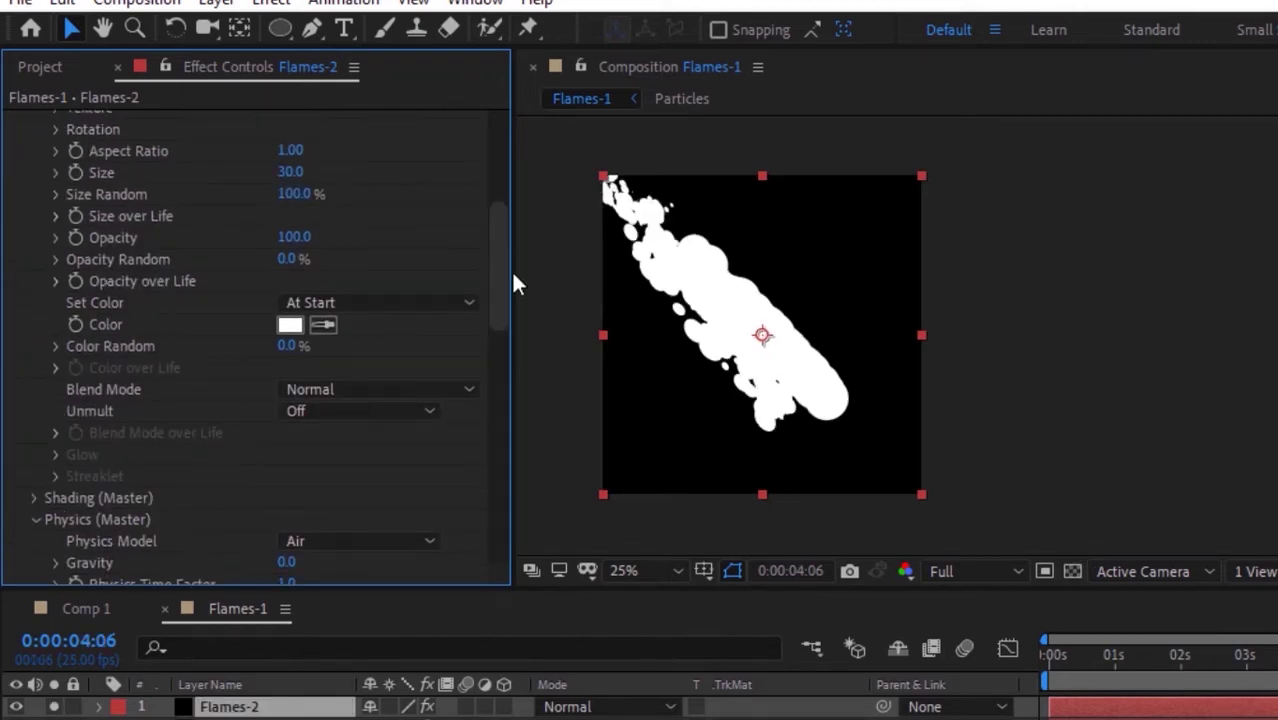
click(289, 324)
drag(300, 328, 80, 490)
click(671, 150)
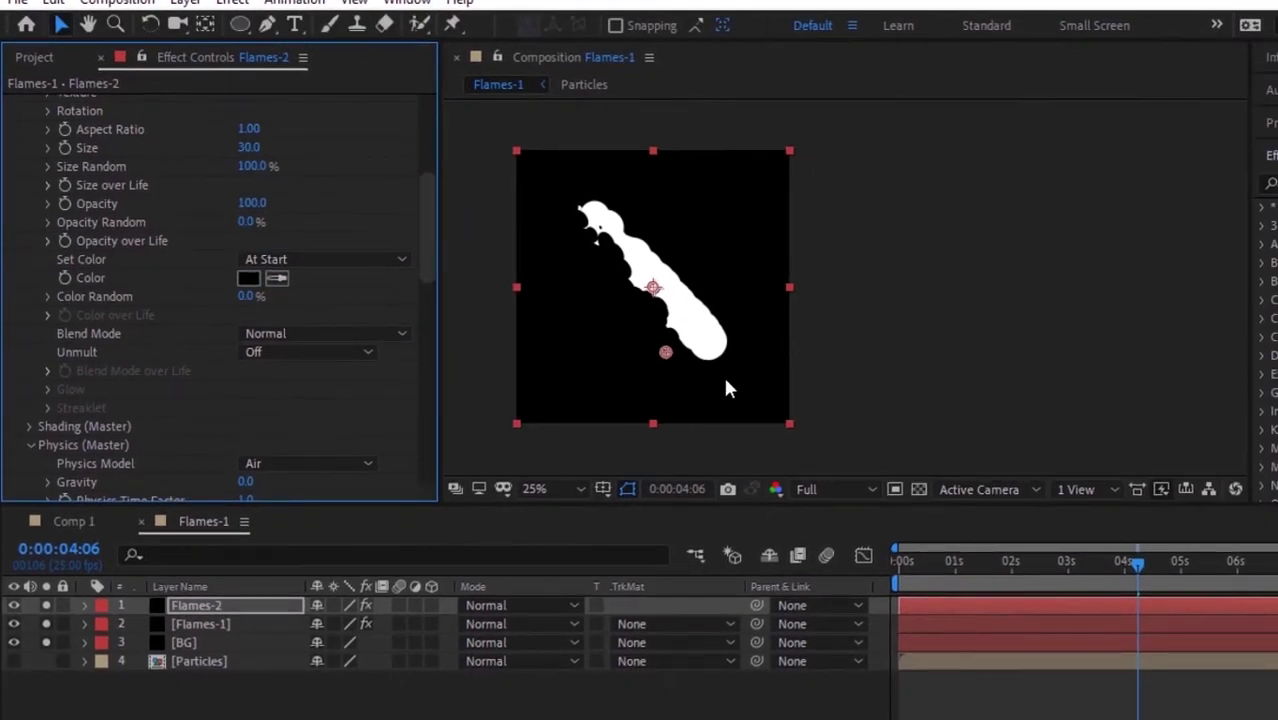
Preview the black particles cutting into the white flame from the first frame, and deselect the layer
drag(932, 567, 824, 562)
key(space)
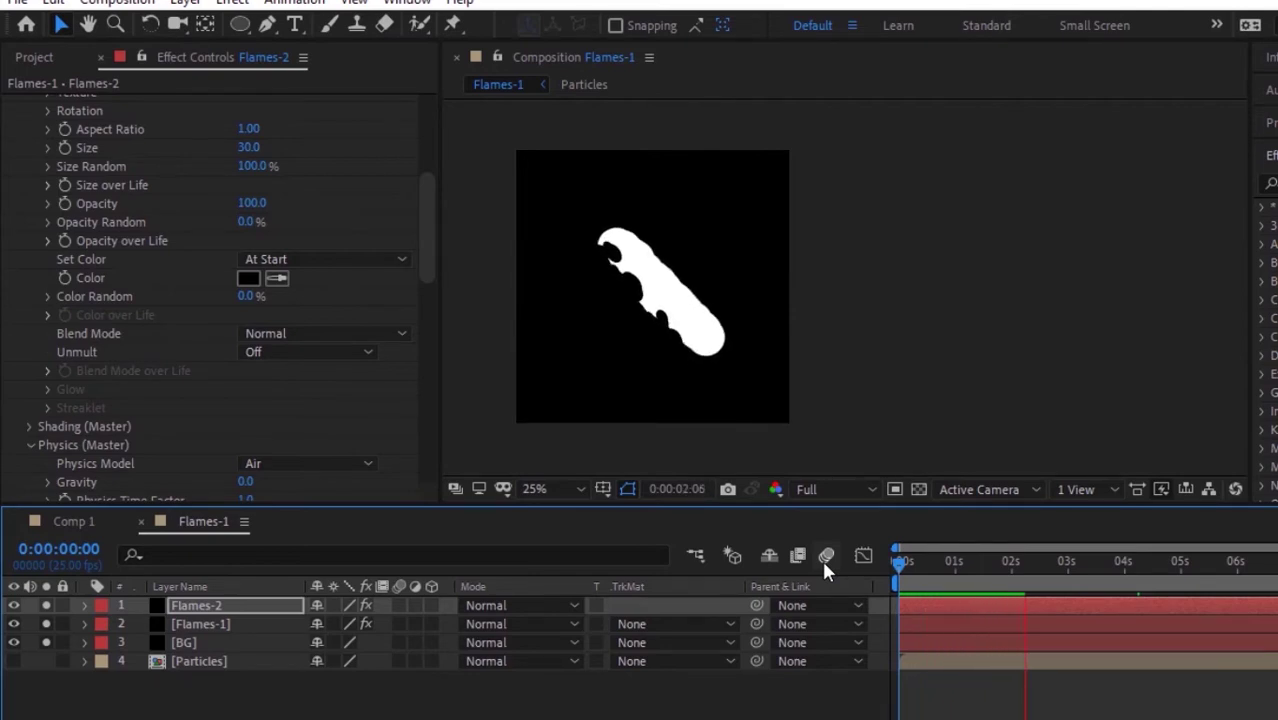
key(space)
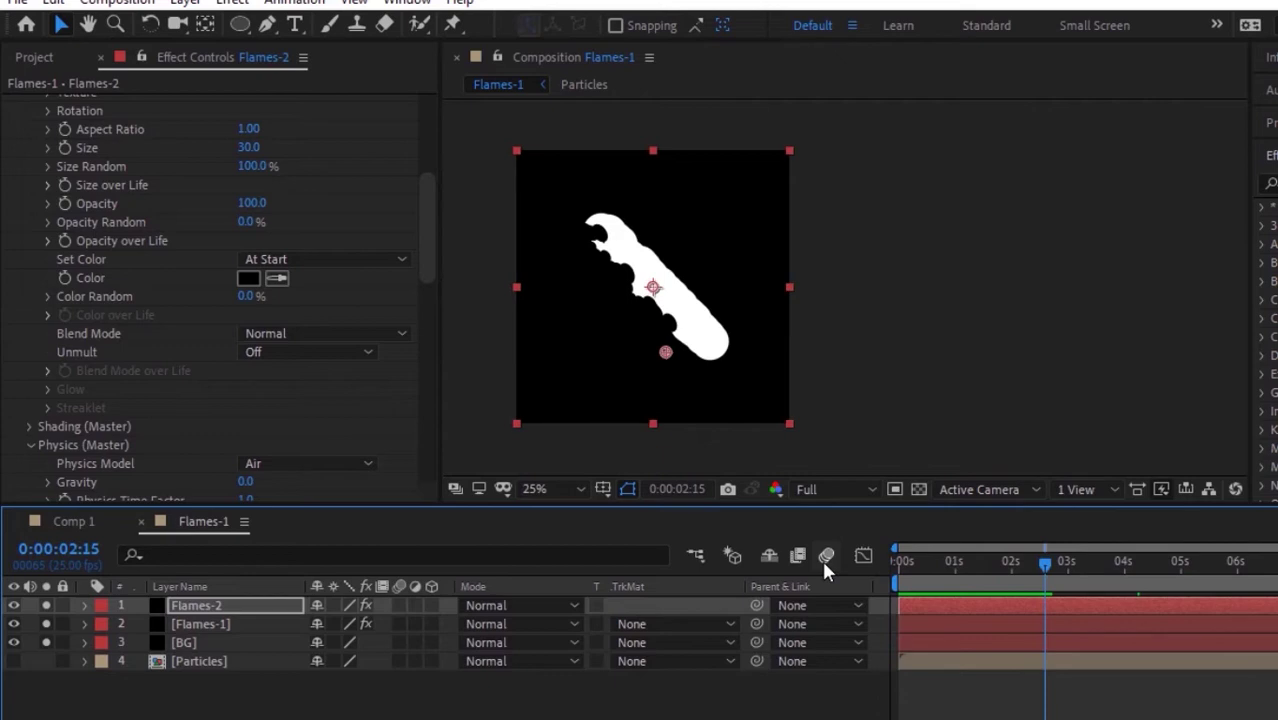
key(F2)
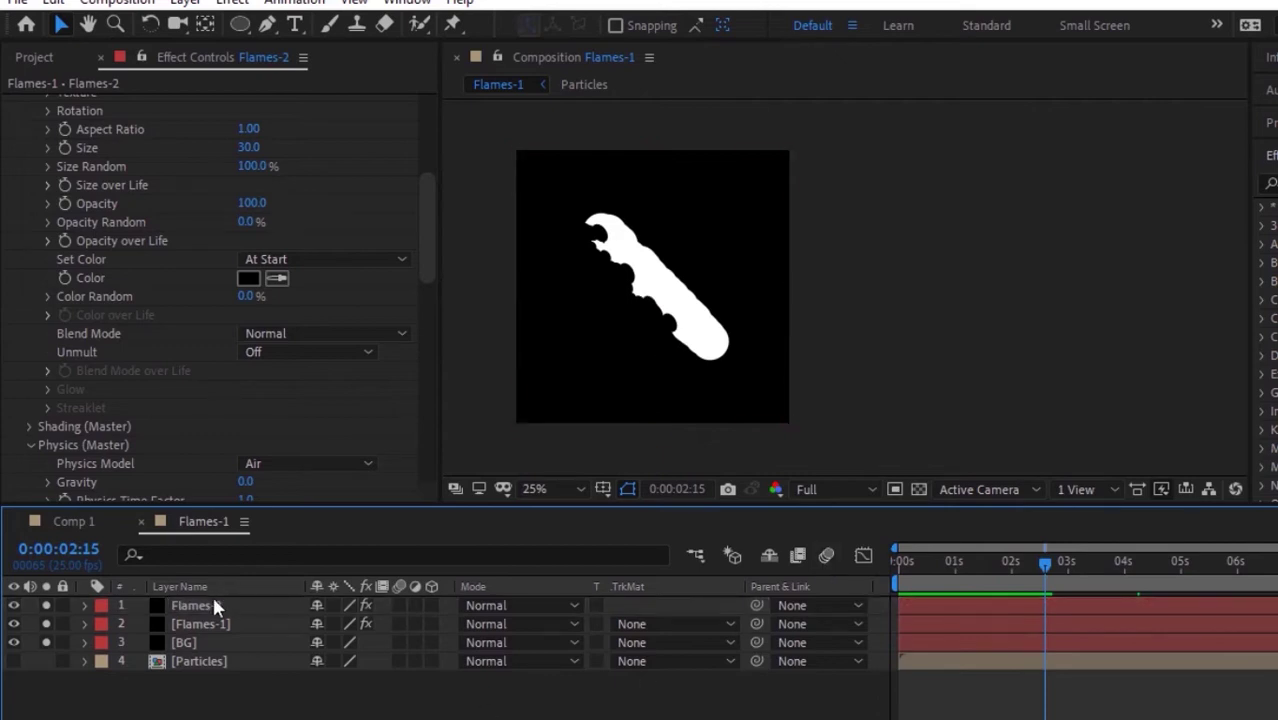
Duplicate the Flames-2 particle layer and set the copy's Particular emitter Position to 748, 564
click(211, 605)
key(ctrl+d)
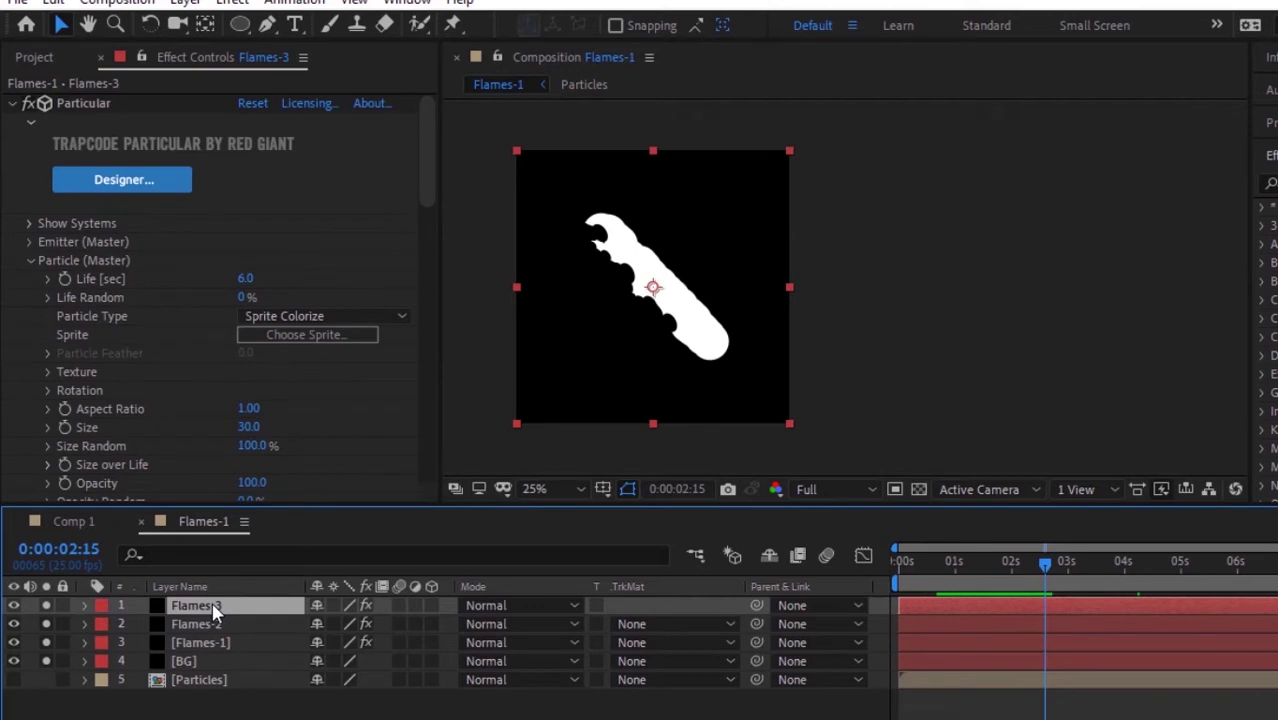
click(31, 260)
click(31, 242)
scroll(184, 203, down, 3)
click(286, 215)
text(740)
key(Tab)
text(564)
key(Return)
click(350, 238)
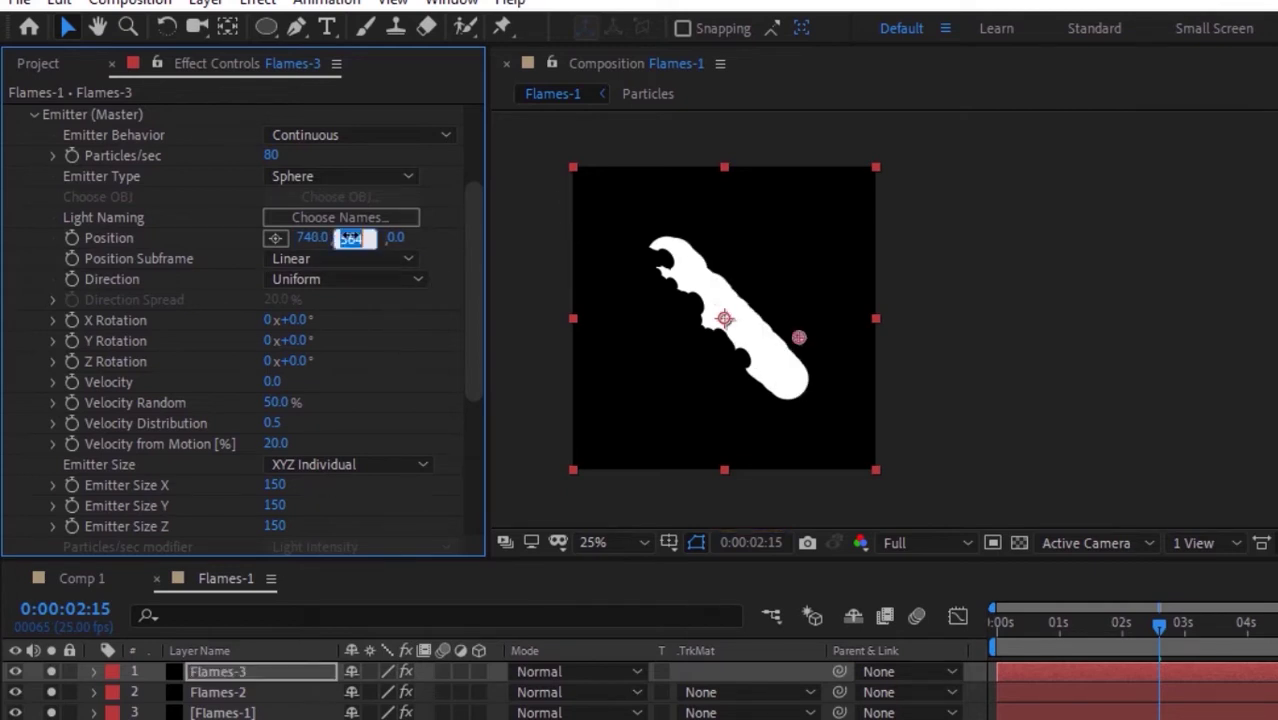
key(Return)
click(33, 115)
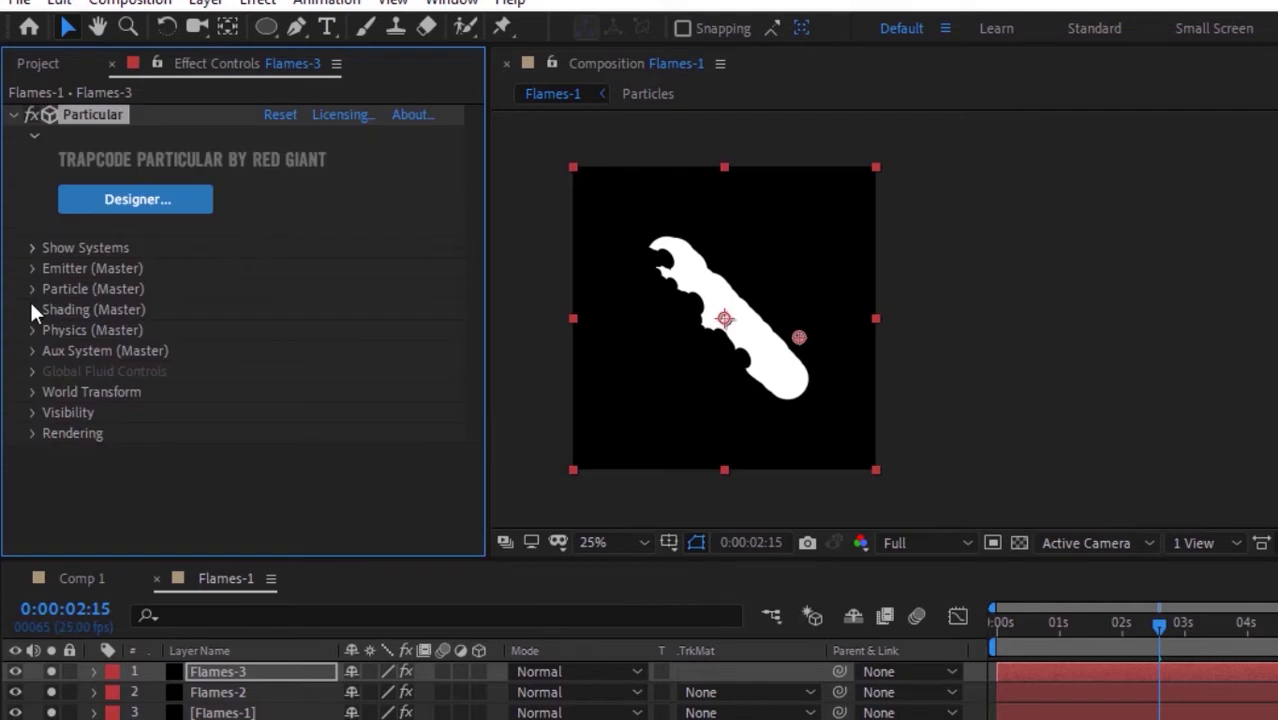
Set the Flames-3 layer's Wind X to -252 in Particular's Air physics and preview the flame from the first frame
click(31, 331)
scroll(32, 342, down, 3)
text(-252)
key(Tab)
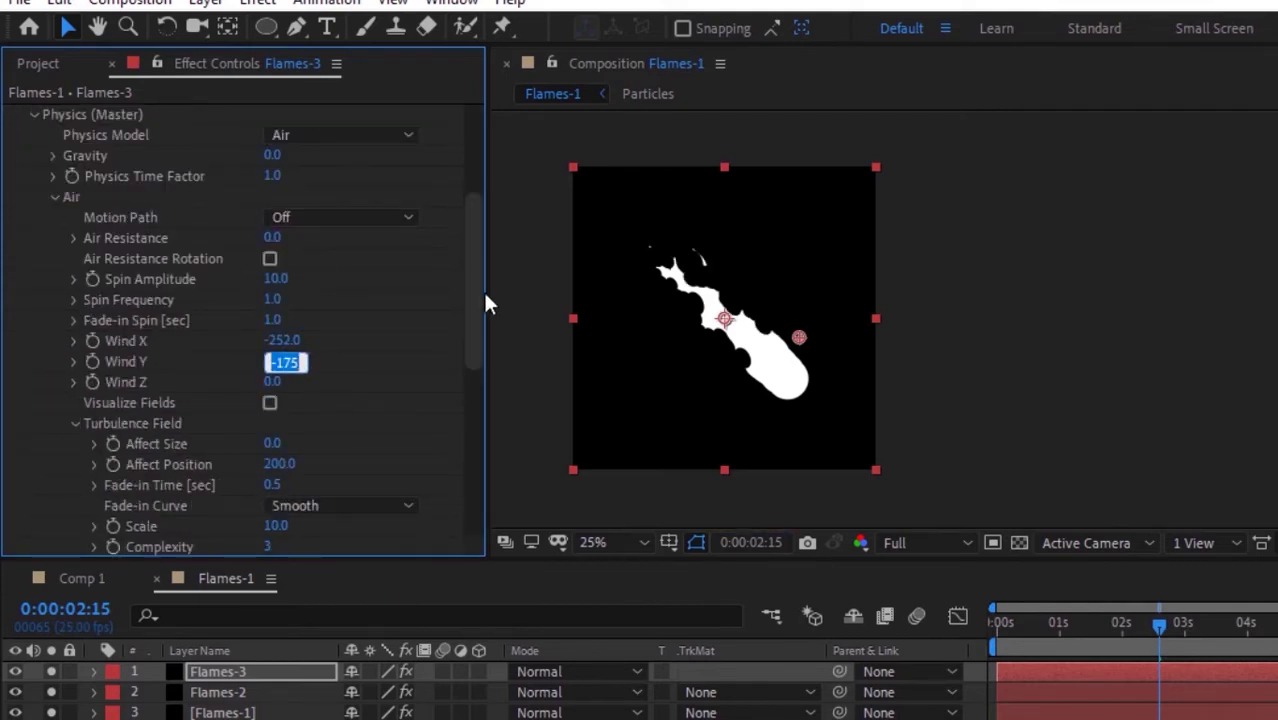
click(55, 197)
click(31, 315)
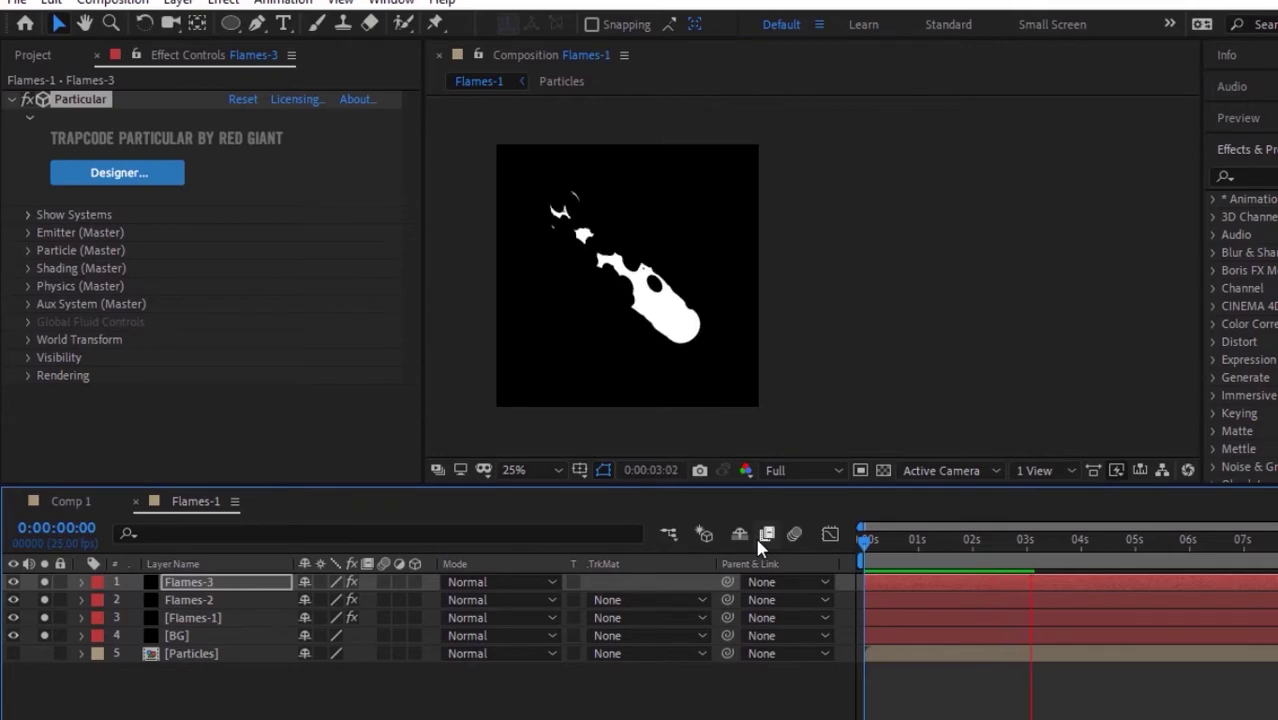
key(space)
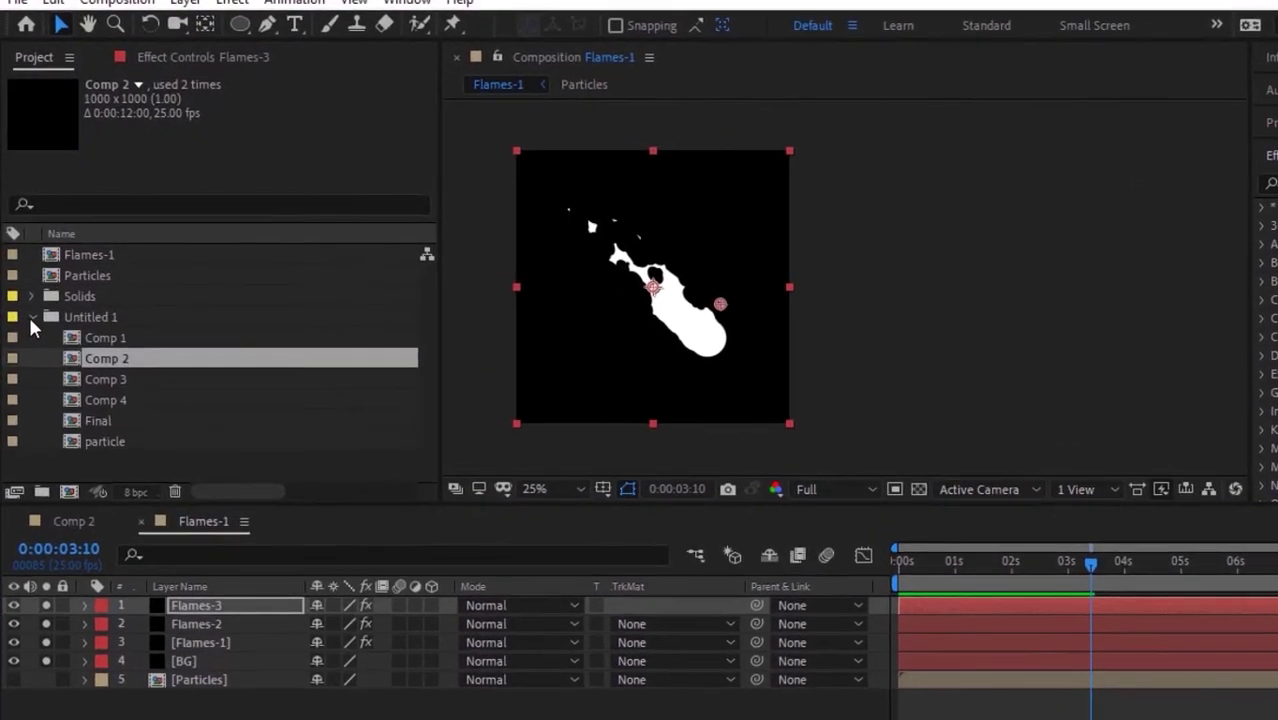
Create a new composition from the Flames-1 composition
click(31, 318)
click(91, 257)
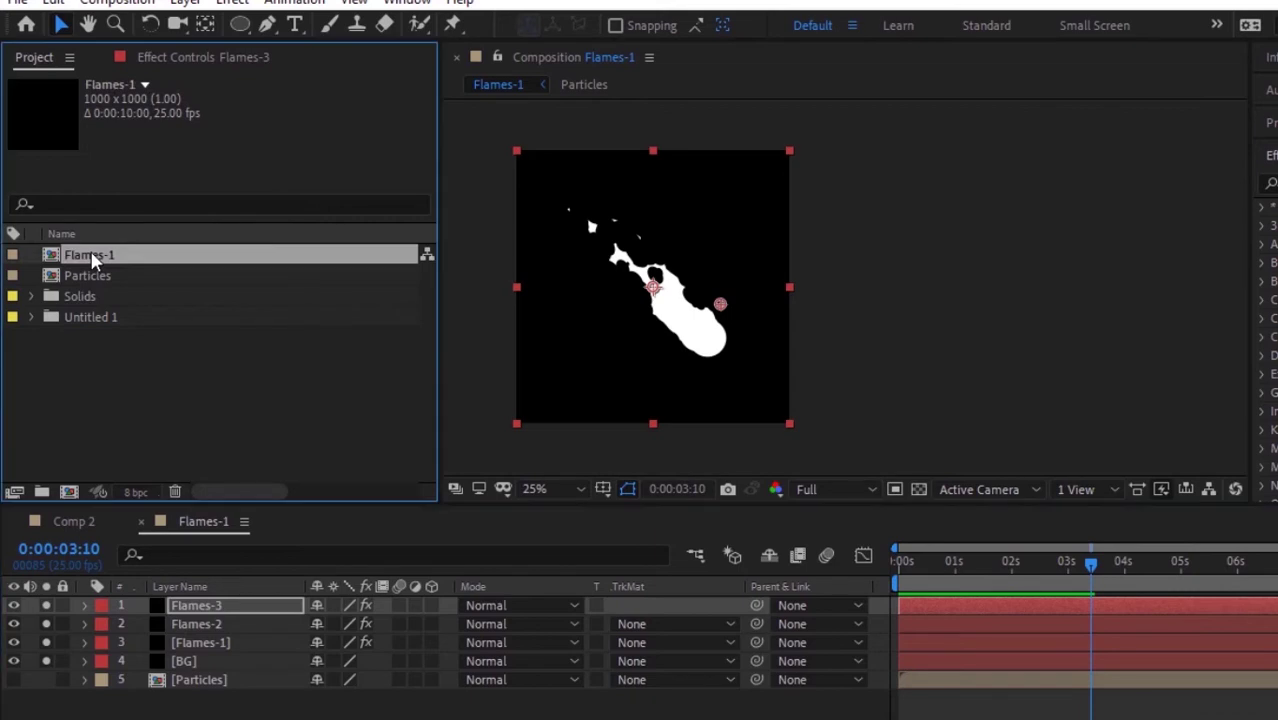
drag(105, 262, 70, 492)
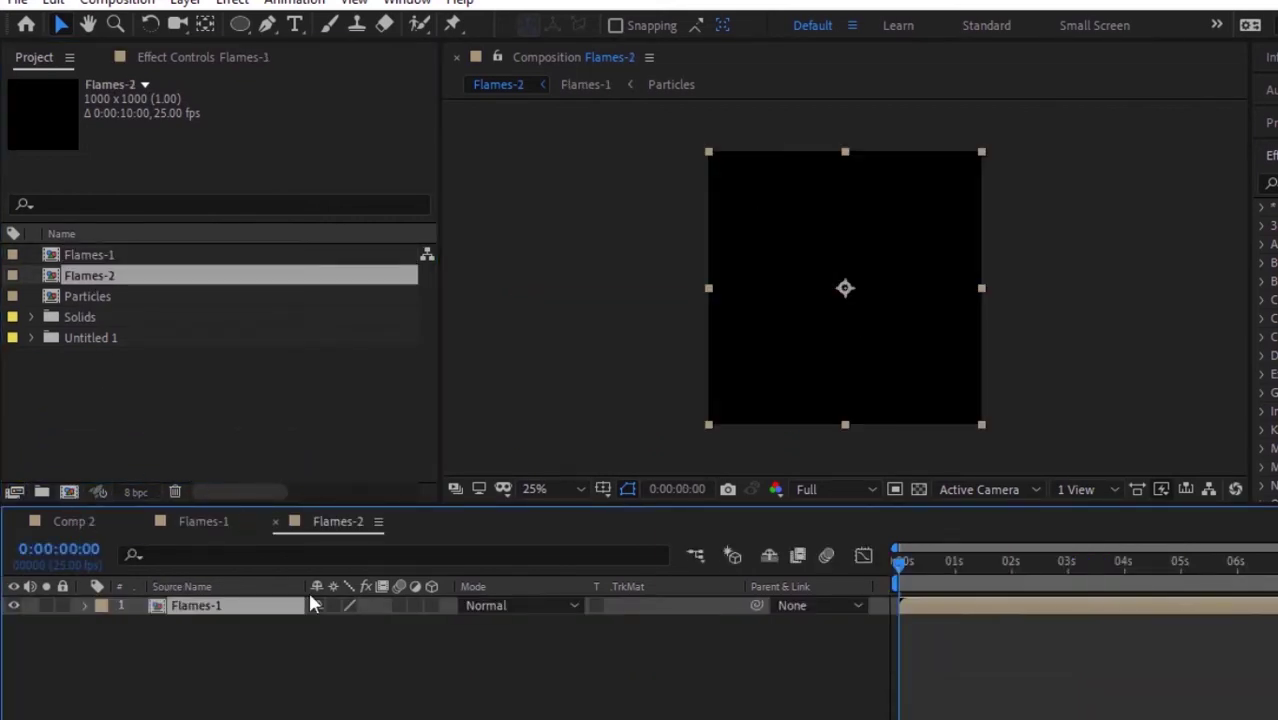
Add a white (FFFFFF) solid to the new Flames-2 composition
right_click(285, 677)
mouse_move(458, 432)
click(604, 482)
click(733, 405)
text(FFFFFF)
click(575, 129)
click(820, 468)
Place the white solid beneath the Flames-1 layer and set its track matte to Luma Matte "Flames-1"
drag(255, 624, 266, 646)
click(665, 624)
click(717, 719)
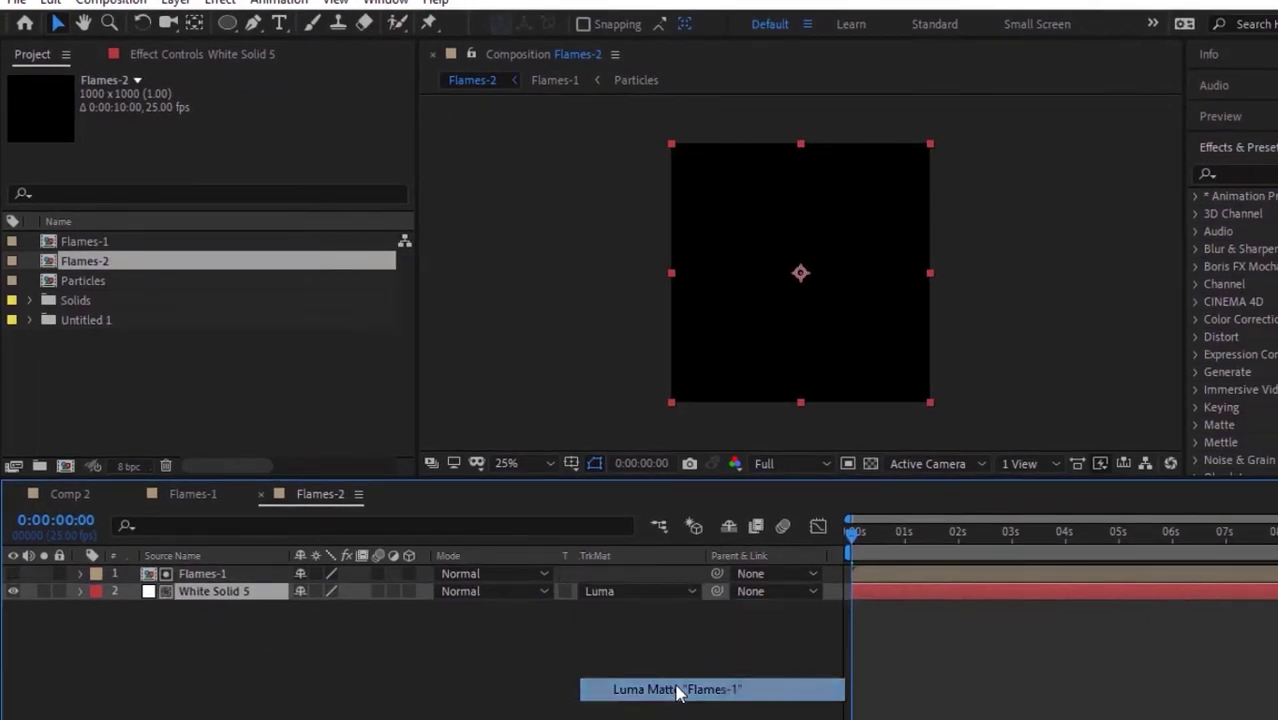
click(749, 639)
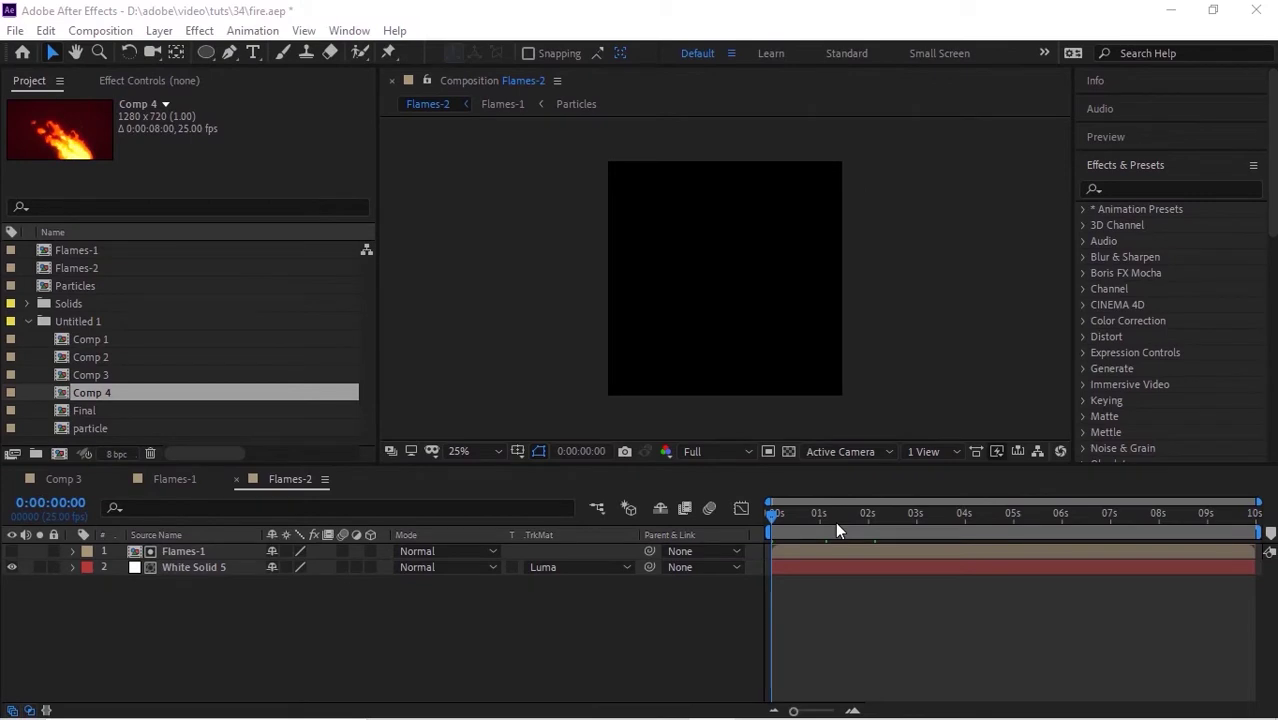
Play back the matted flame from the start and check its background by toggling the transparency grid
click(910, 530)
key(space)
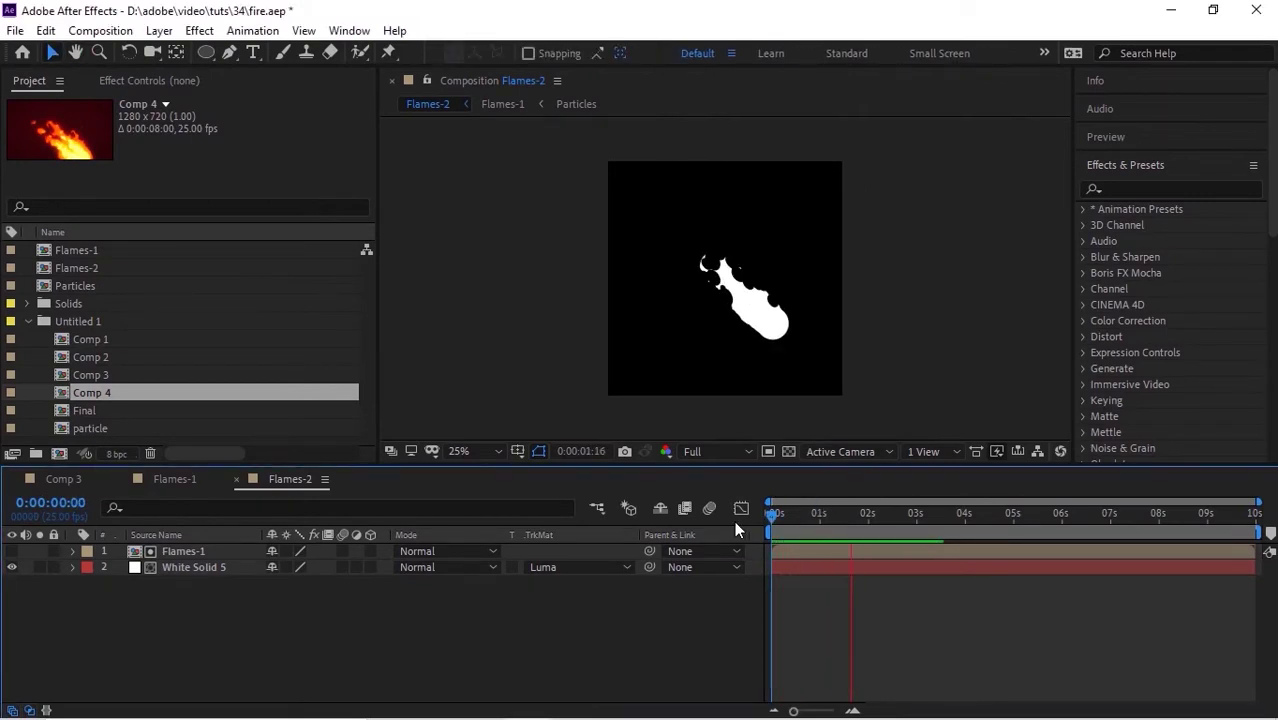
click(789, 452)
drag(814, 515, 756, 508)
key(space)
click(789, 452)
key(space)
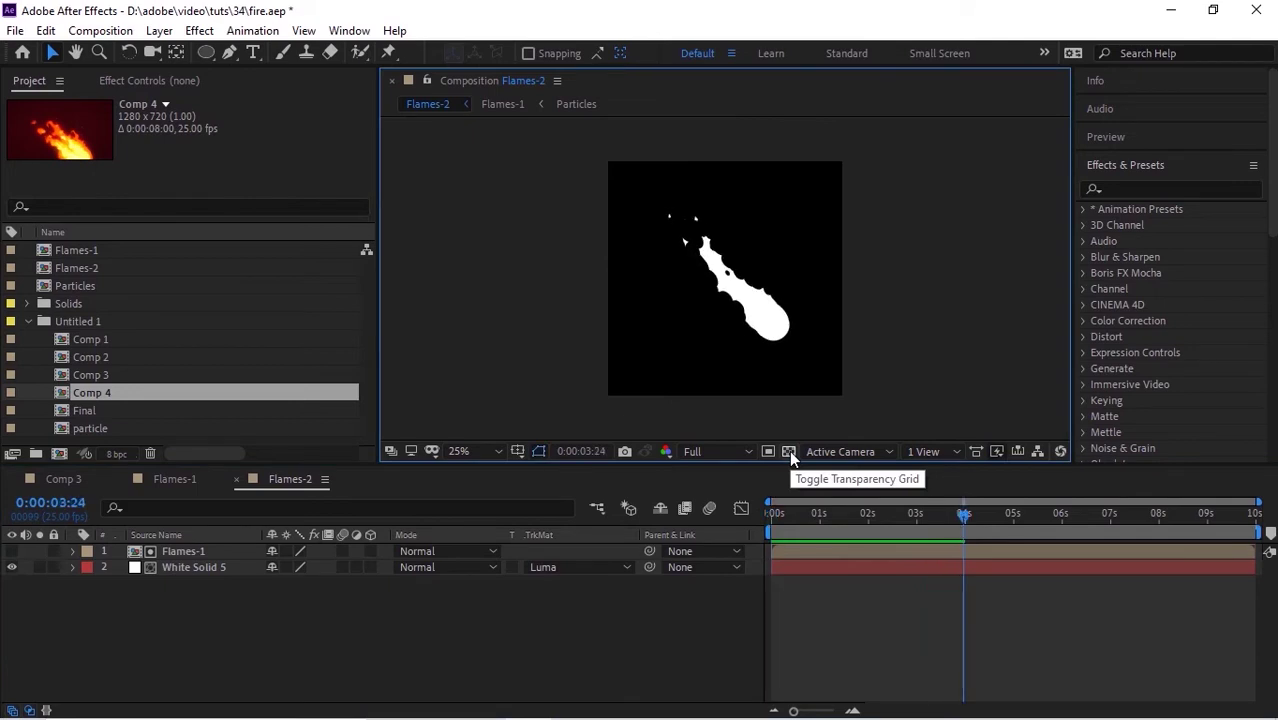
Create a new composition from Flames-2 and move the current time to 0:00:02:04
click(28, 322)
drag(71, 268, 60, 455)
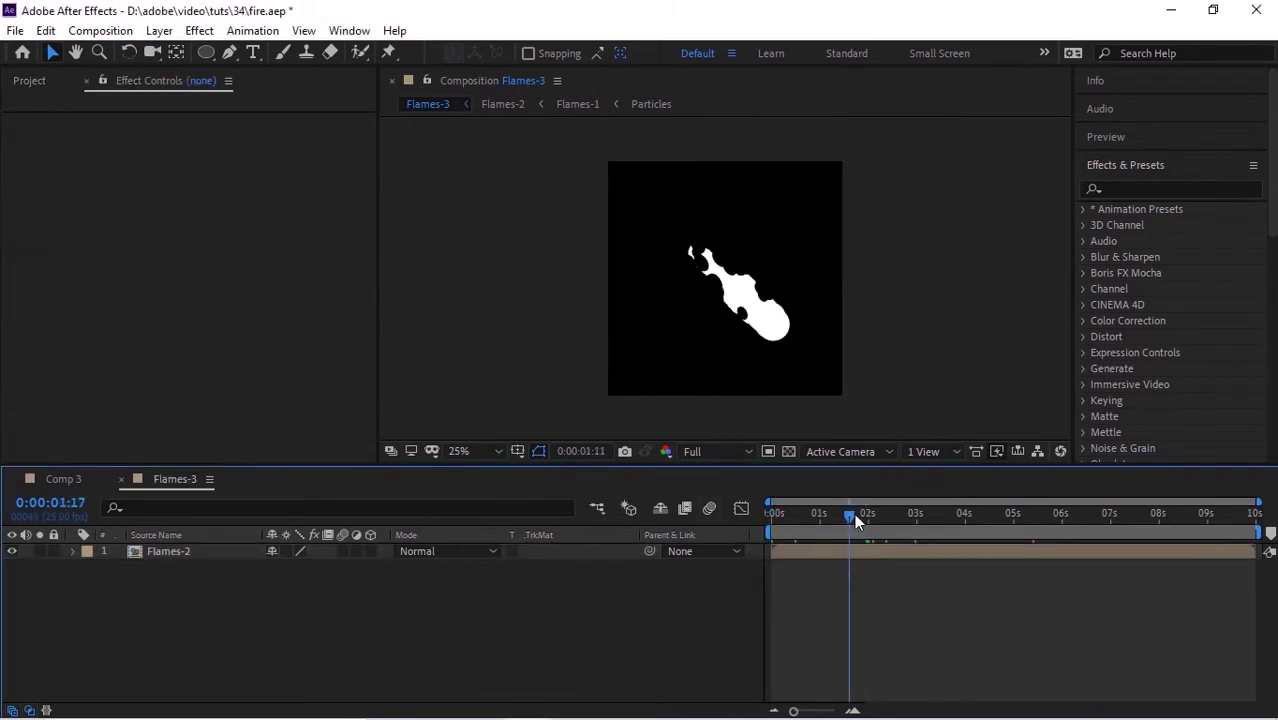
drag(854, 513, 873, 511)
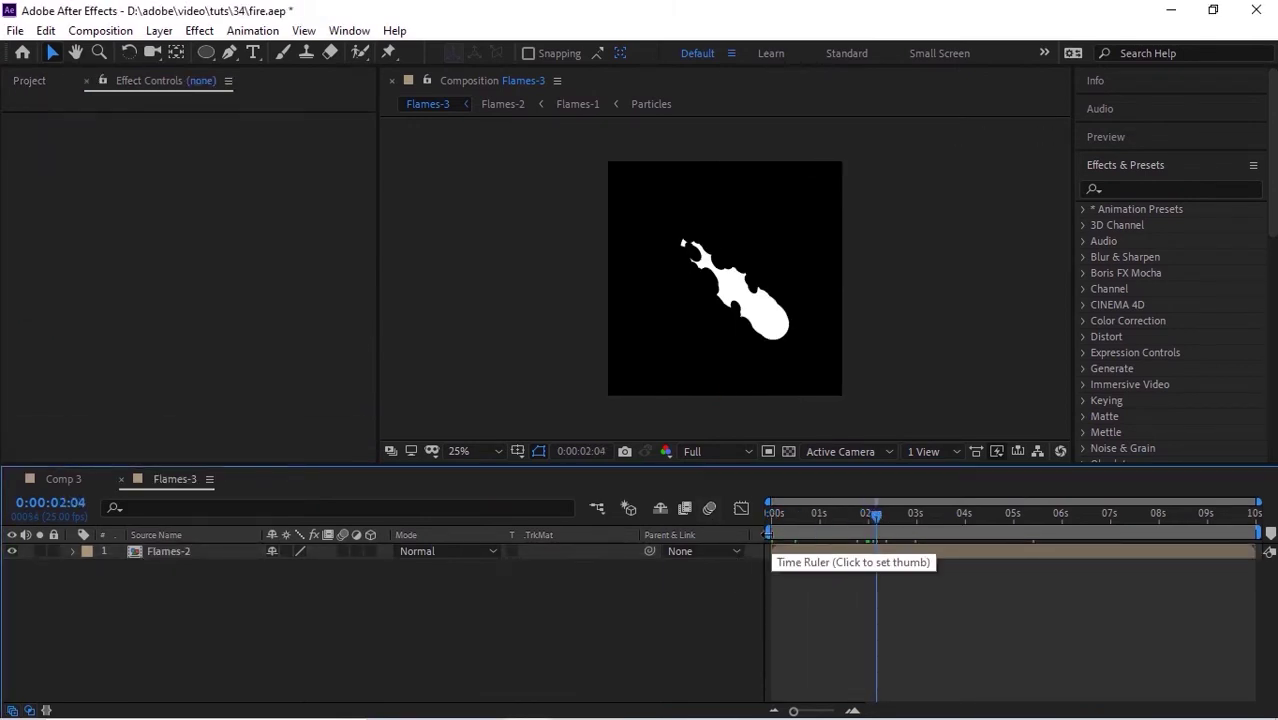
Trim the Flames-2 layer's start to the current time, slide it to the composition's beginning, and scrub through the result
click(876, 551)
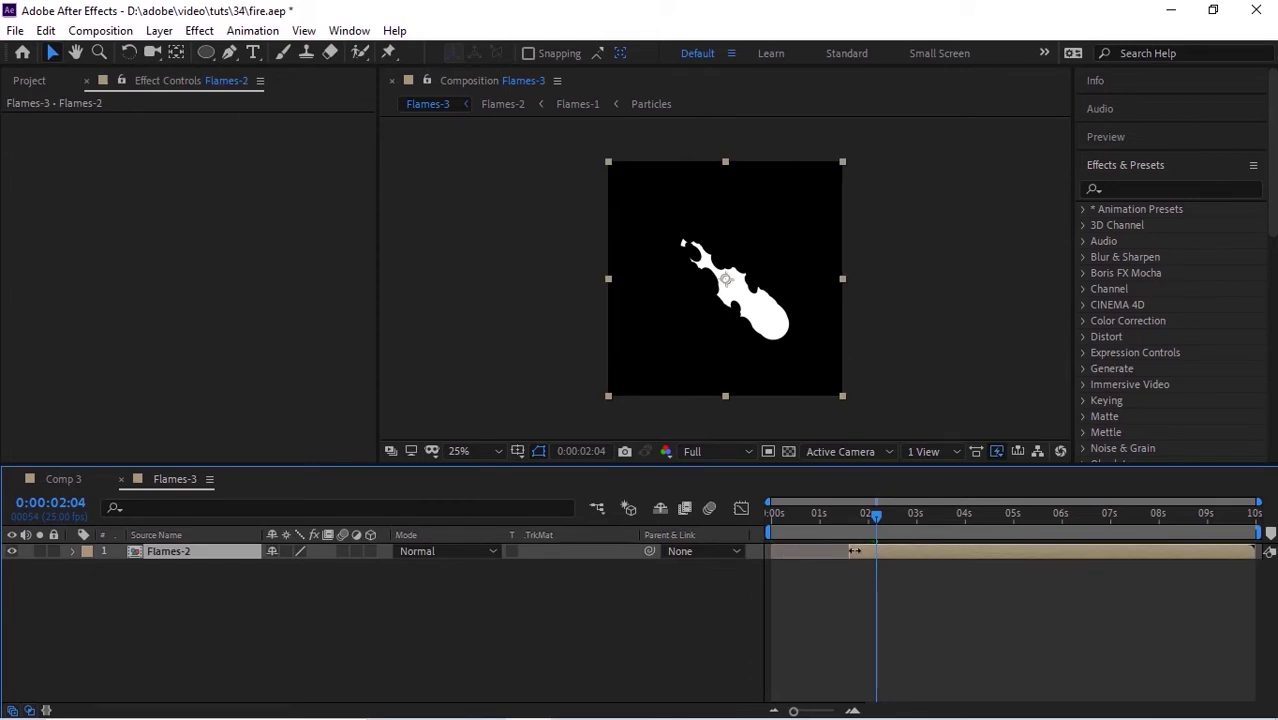
drag(1055, 560, 950, 569)
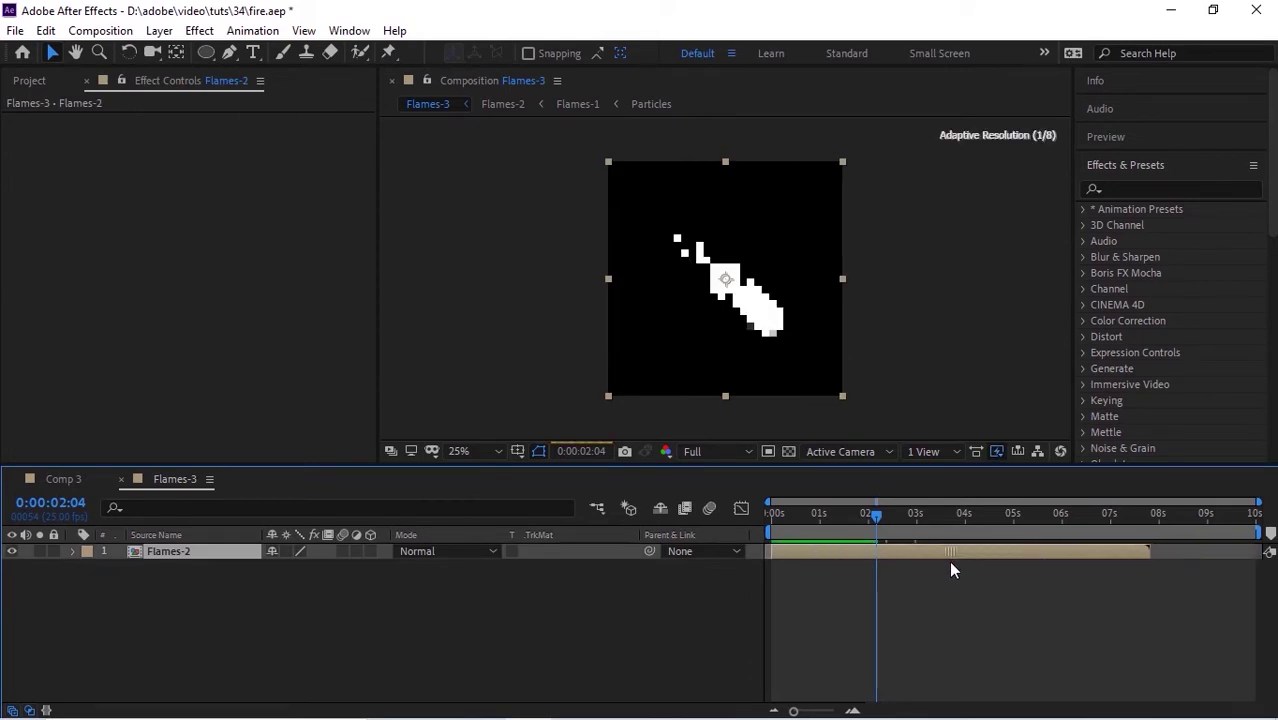
click(768, 515)
drag(768, 515, 1004, 520)
drag(1088, 518, 1124, 520)
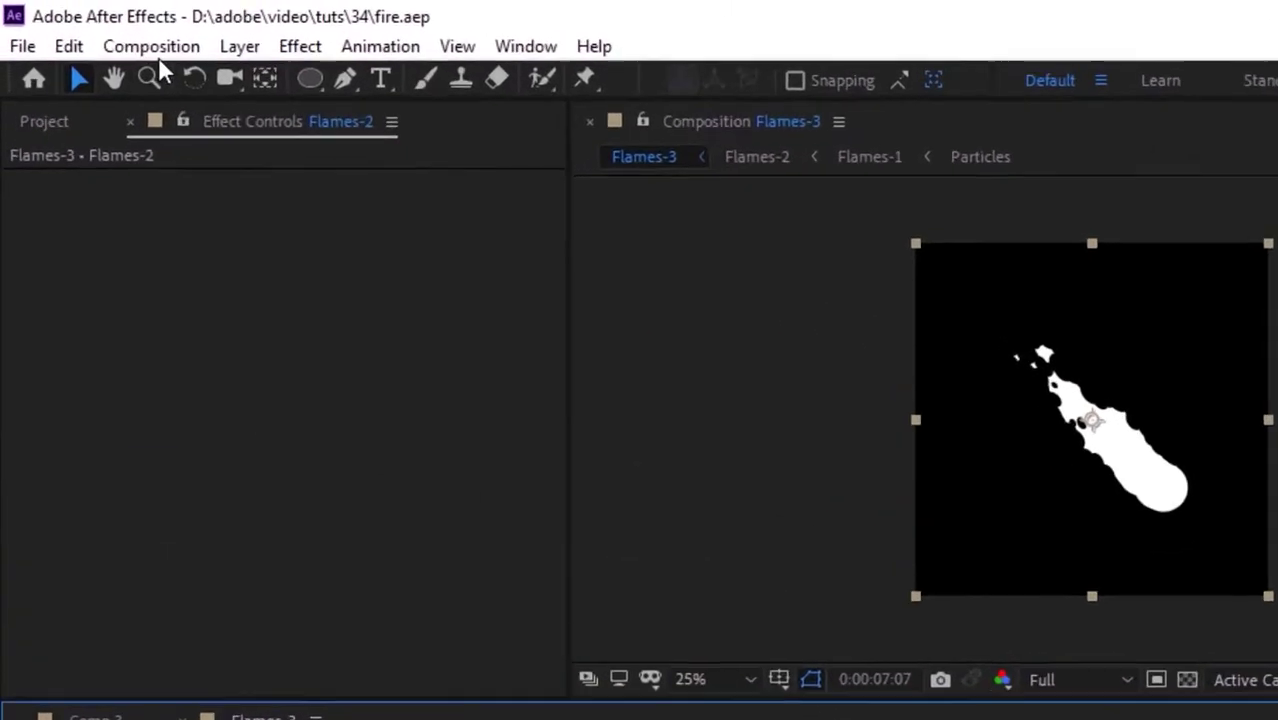
Create a new composition named Final at 1280 x 720 px
click(104, 32)
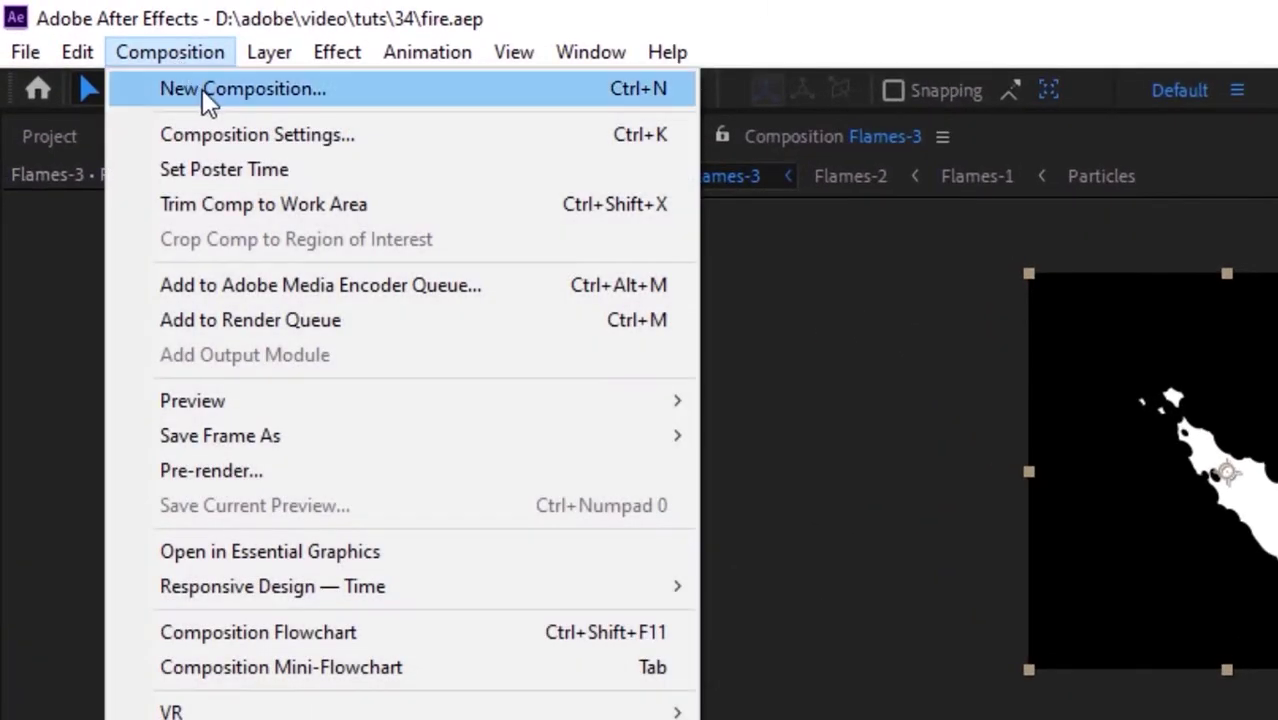
click(202, 89)
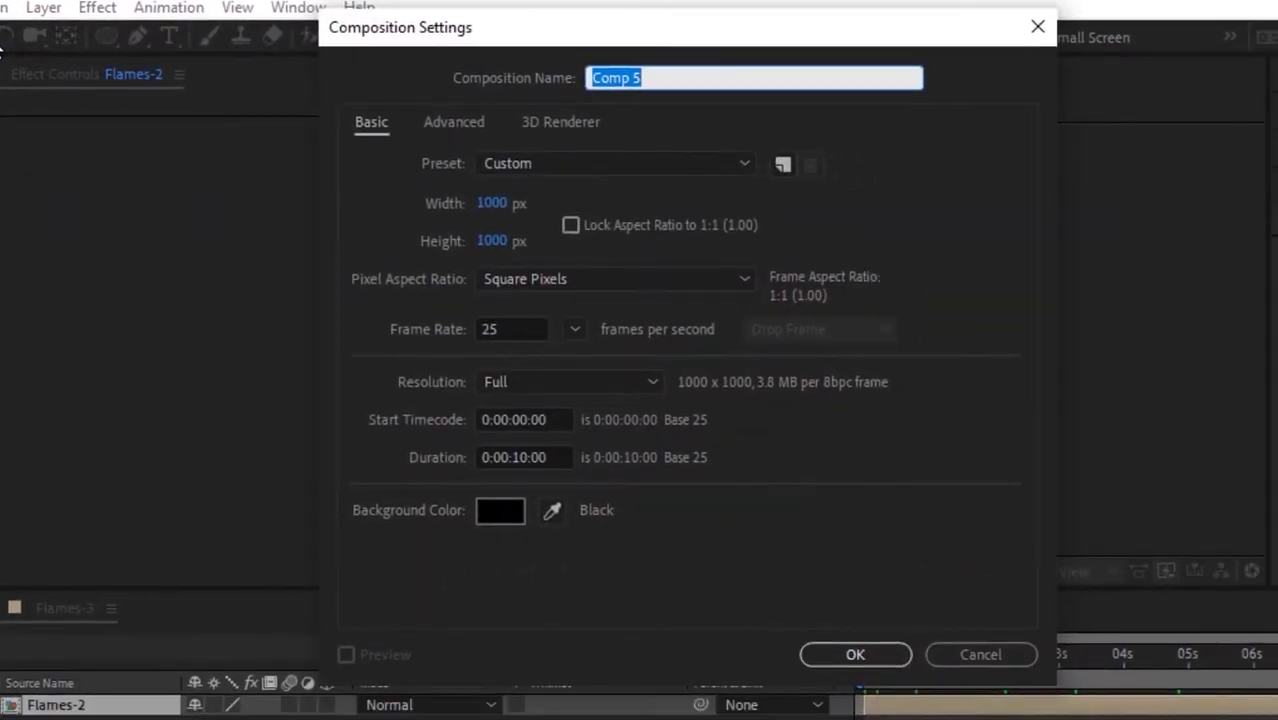
text(Fina)
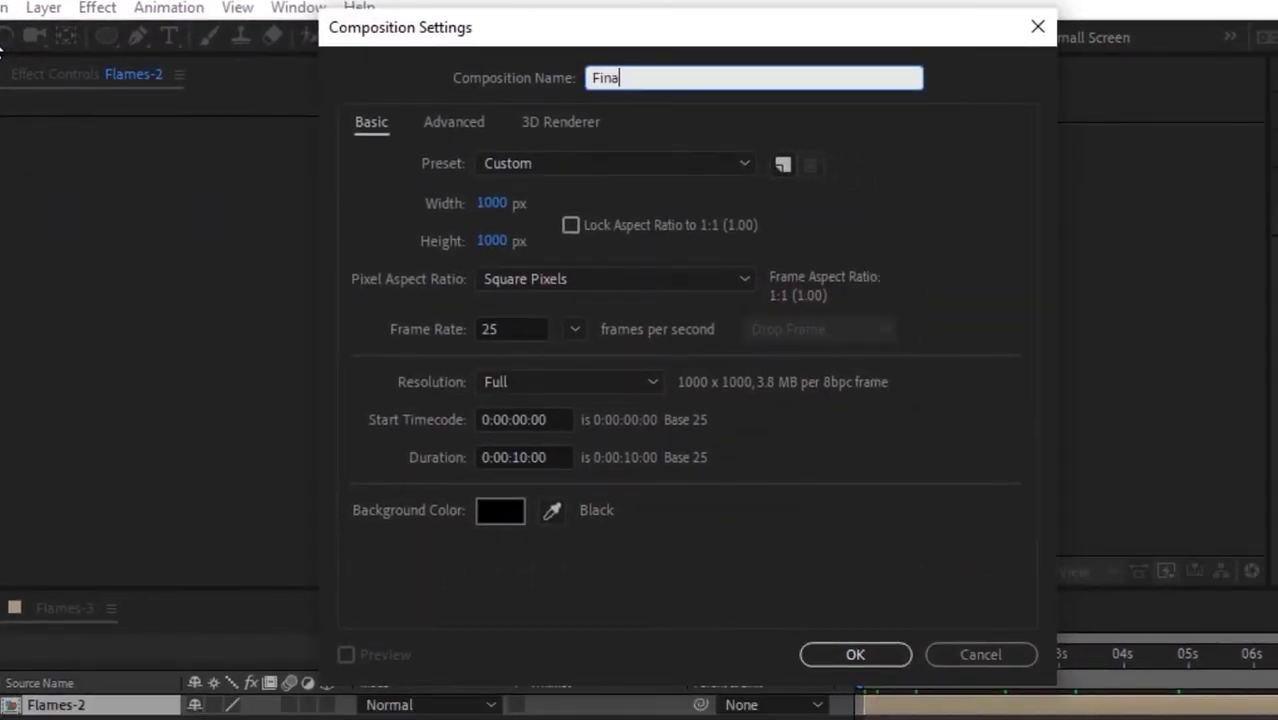
key(Tab)
key(Tab)
text(1280)
key(Tab)
text(72)
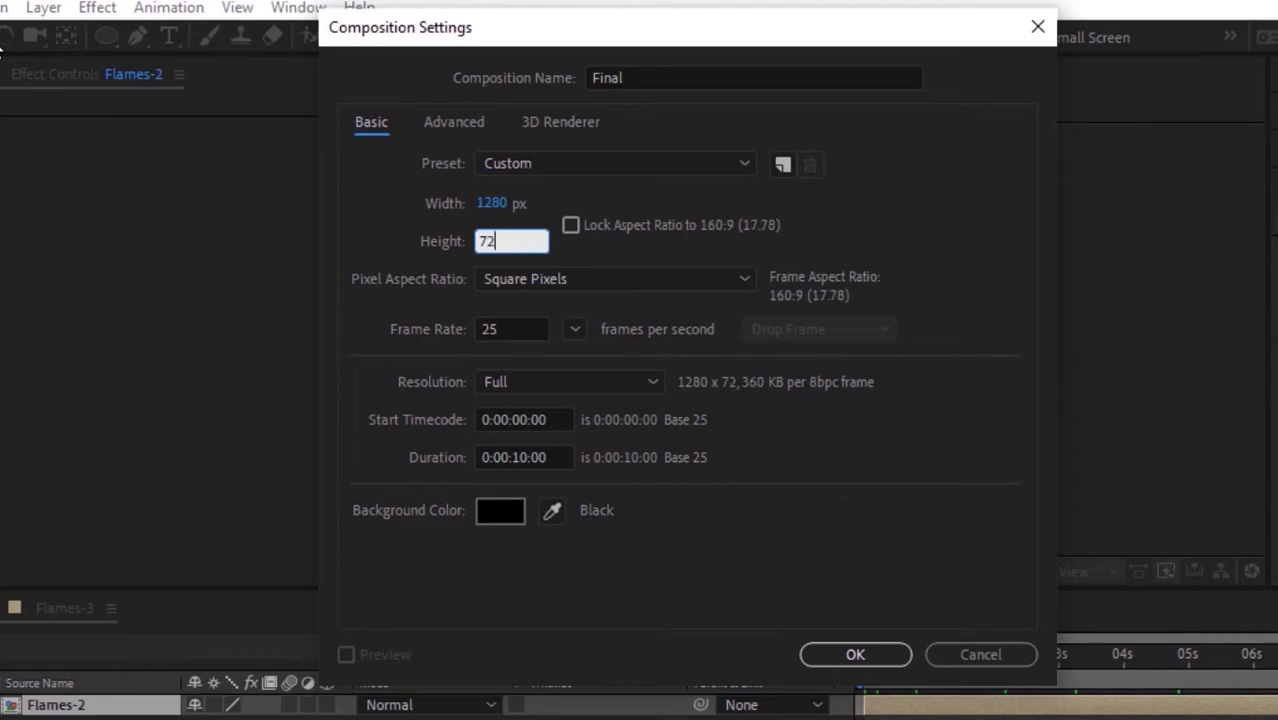
text(0)
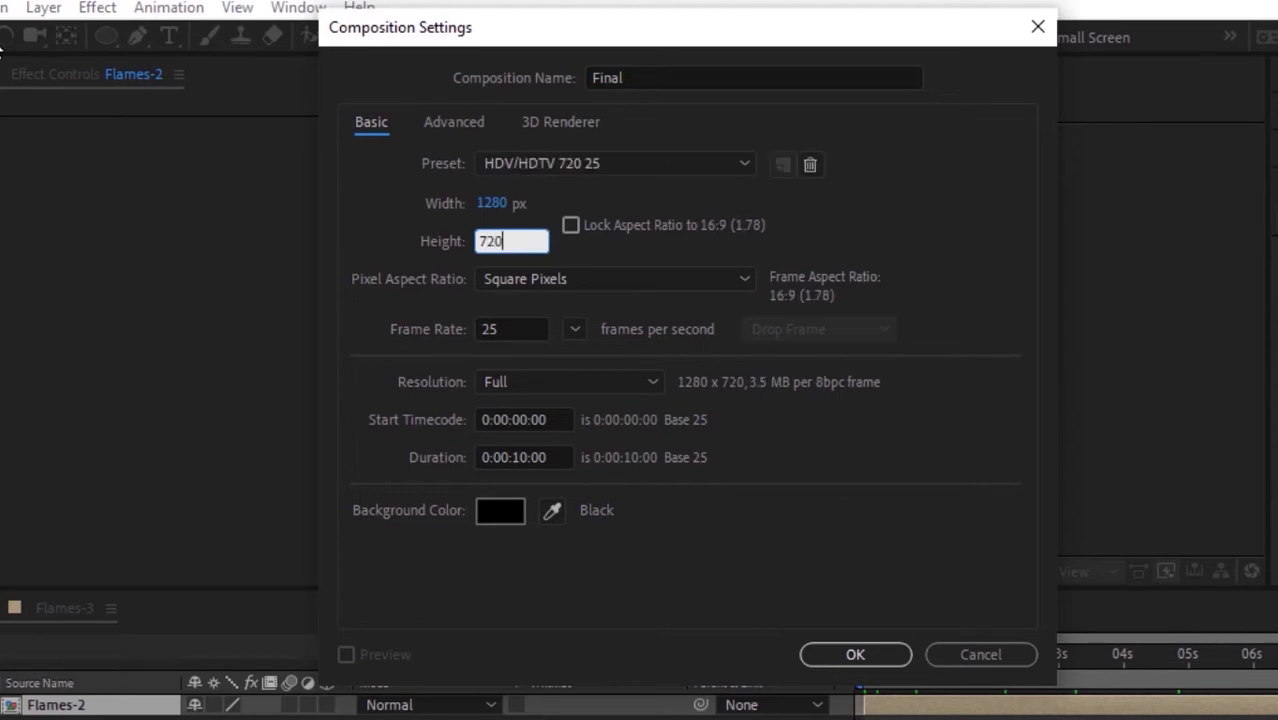
key(Return)
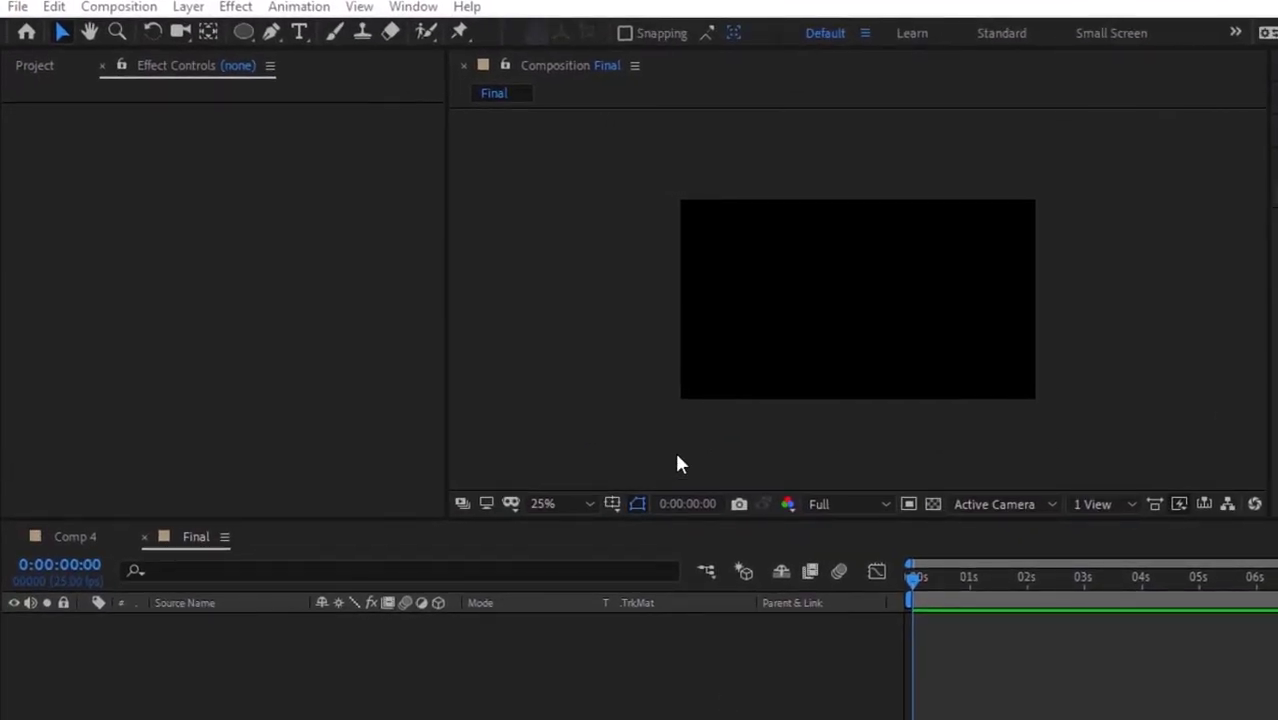
Add a dark red background solid to the Final composition with hue 352, saturation 93% and brightness 18%
click(587, 386)
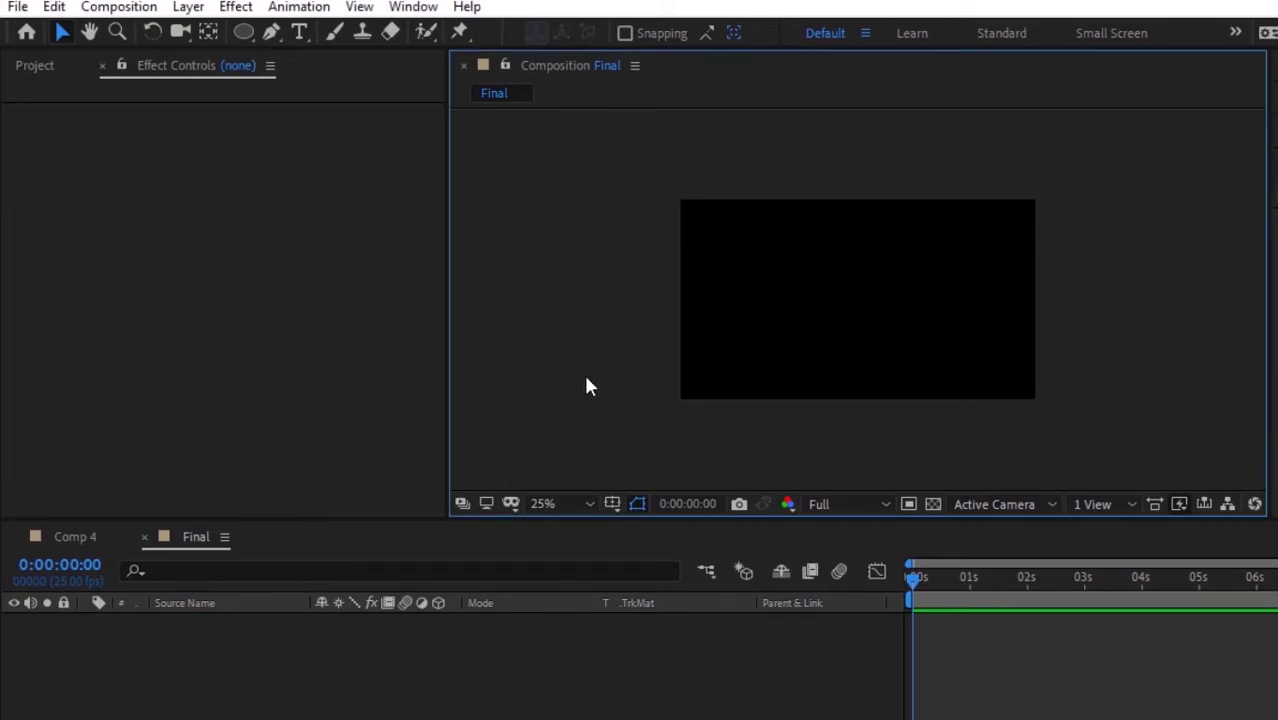
drag(890, 240, 713, 294)
right_click(257, 702)
mouse_move(480, 455)
click(604, 508)
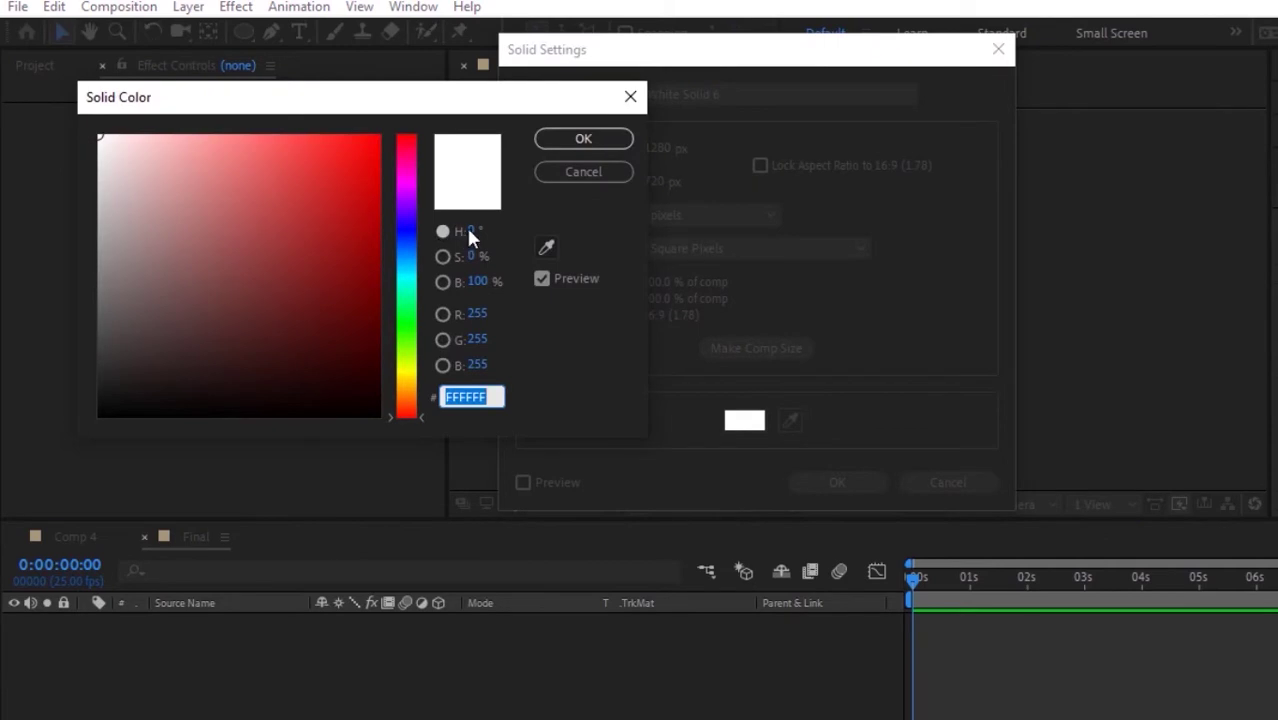
click(469, 228)
text(352)
key(Tab)
text(93)
key(Tab)
text(18)
key(Return)
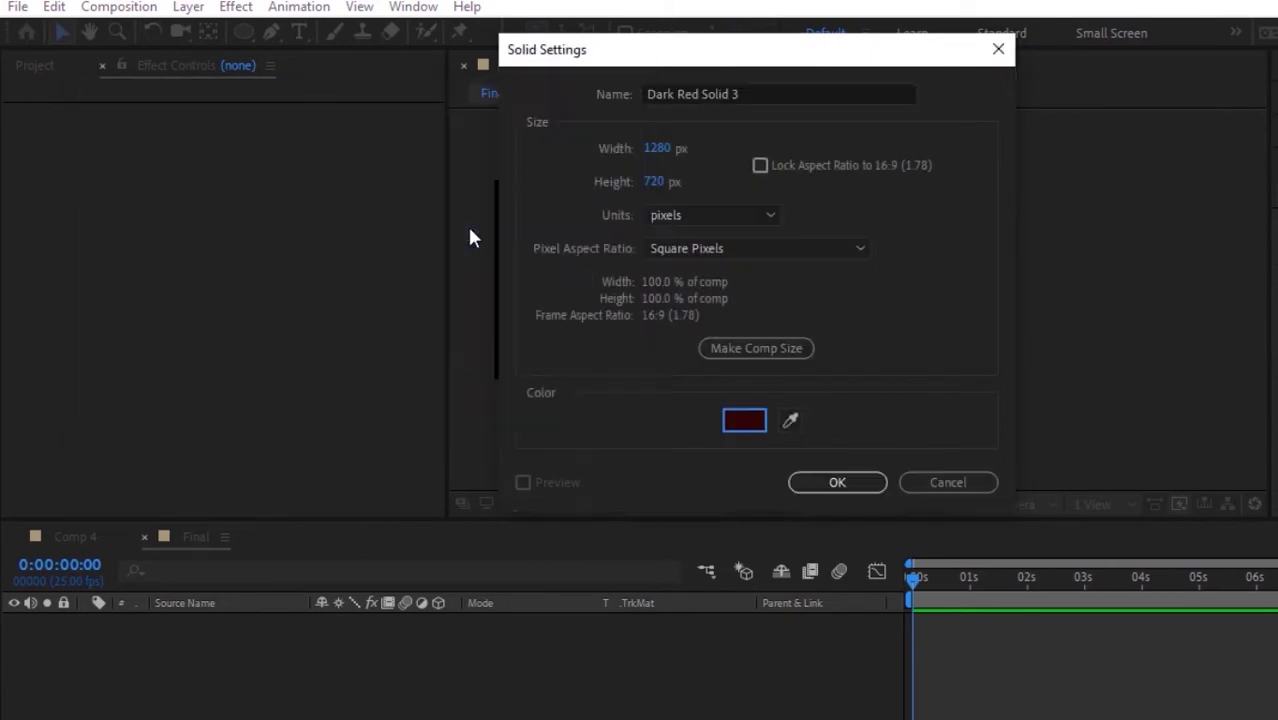
key(Return)
key(period)
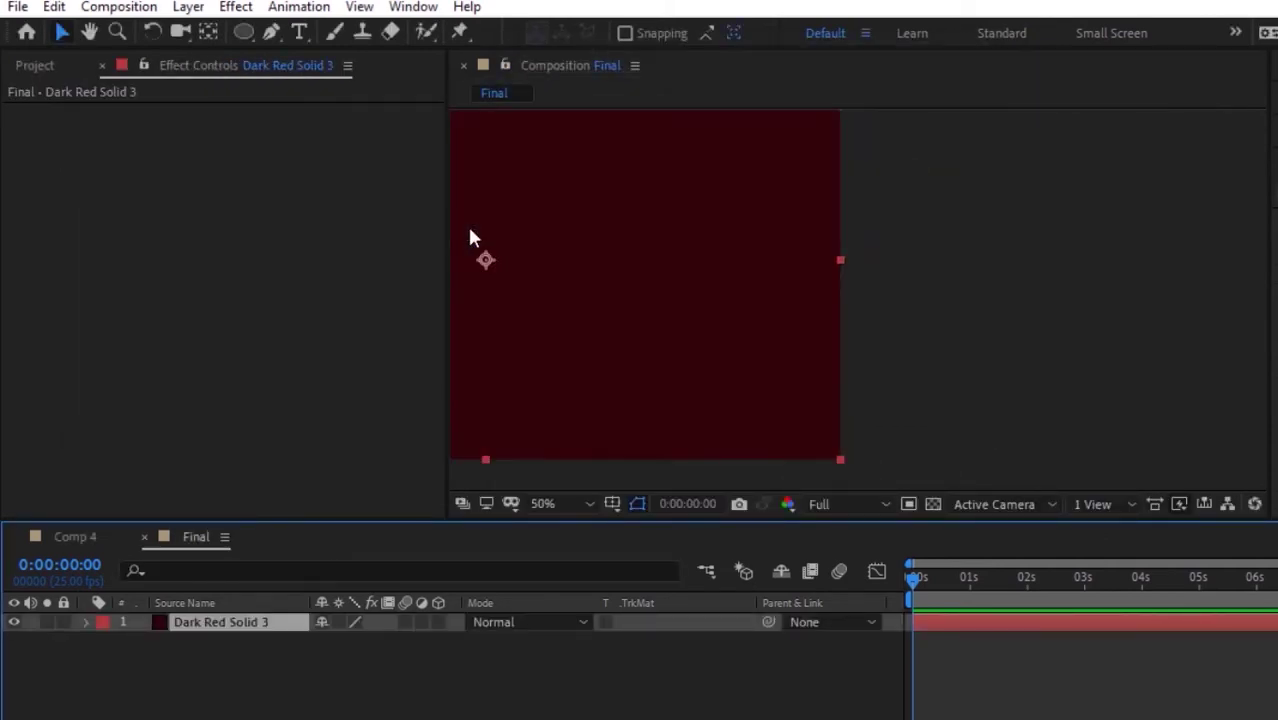
key(comma)
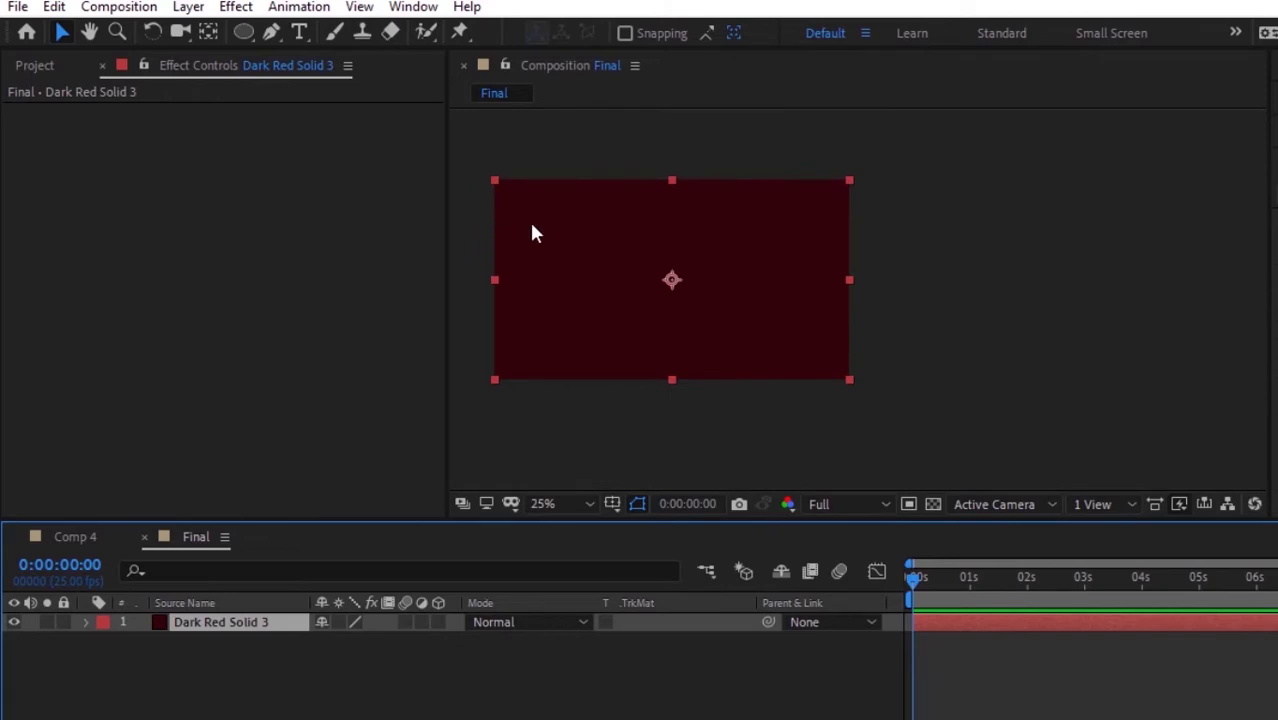
key(h)
click(598, 293)
drag(598, 293, 704, 292)
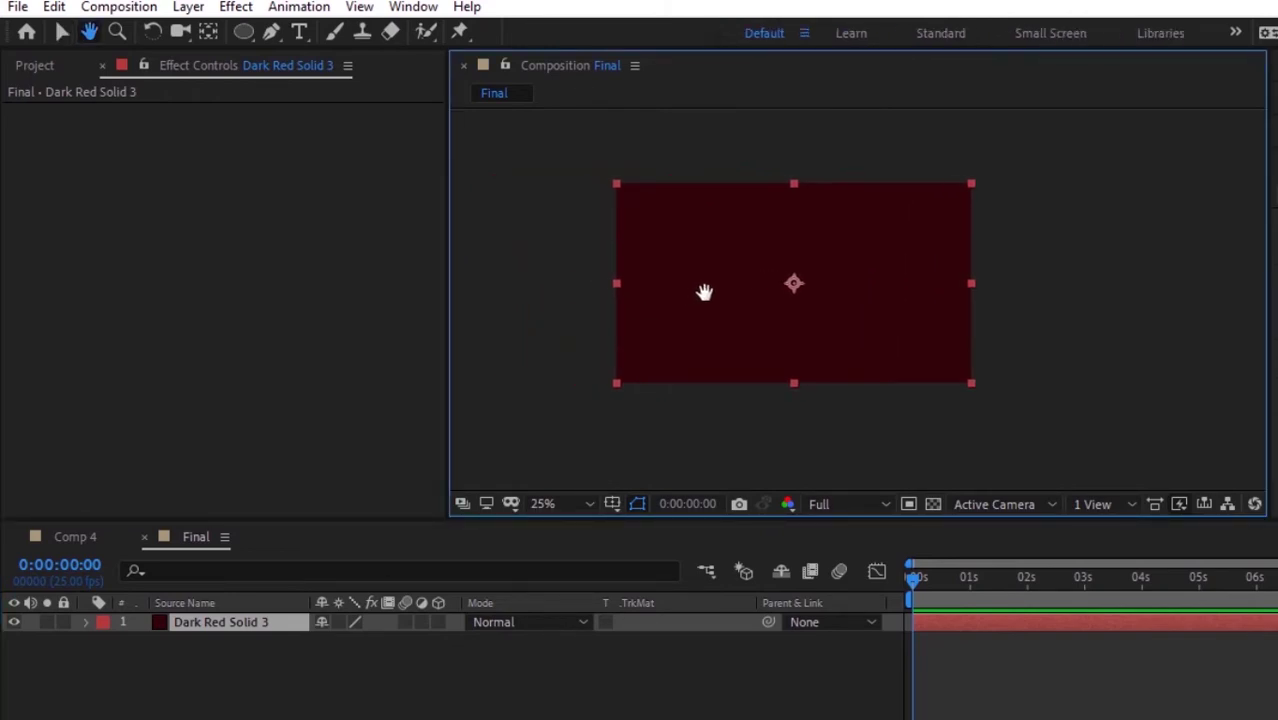
key(period)
drag(662, 274, 656, 306)
key(comma)
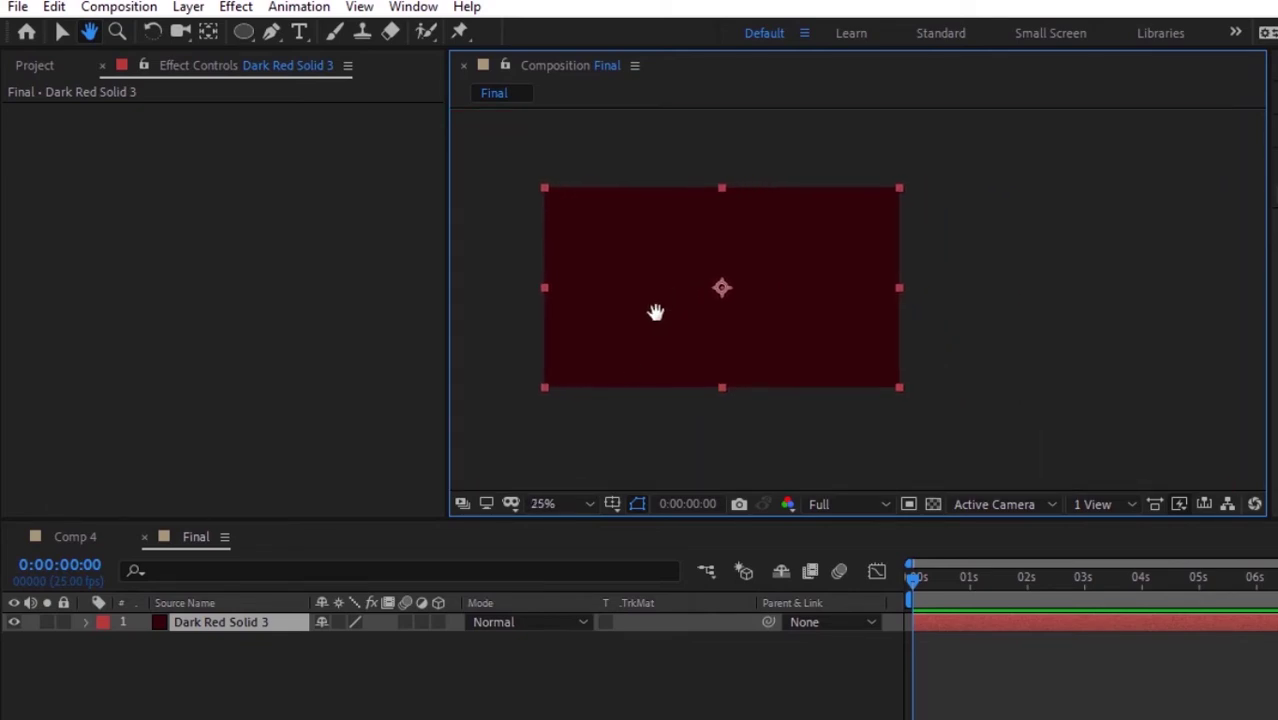
click(298, 689)
key(v)
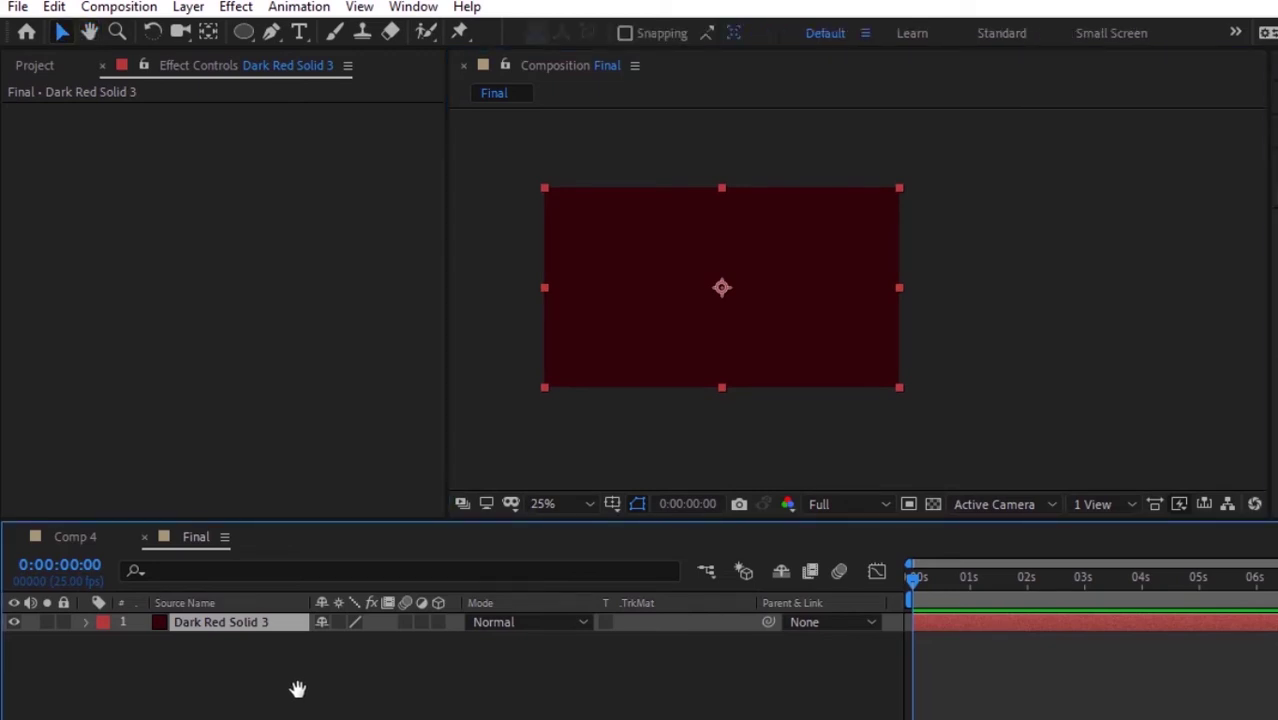
Add the Flames-3 composition as a layer above the dark red solid and fit the composition to the viewer
click(35, 68)
drag(96, 329, 160, 615)
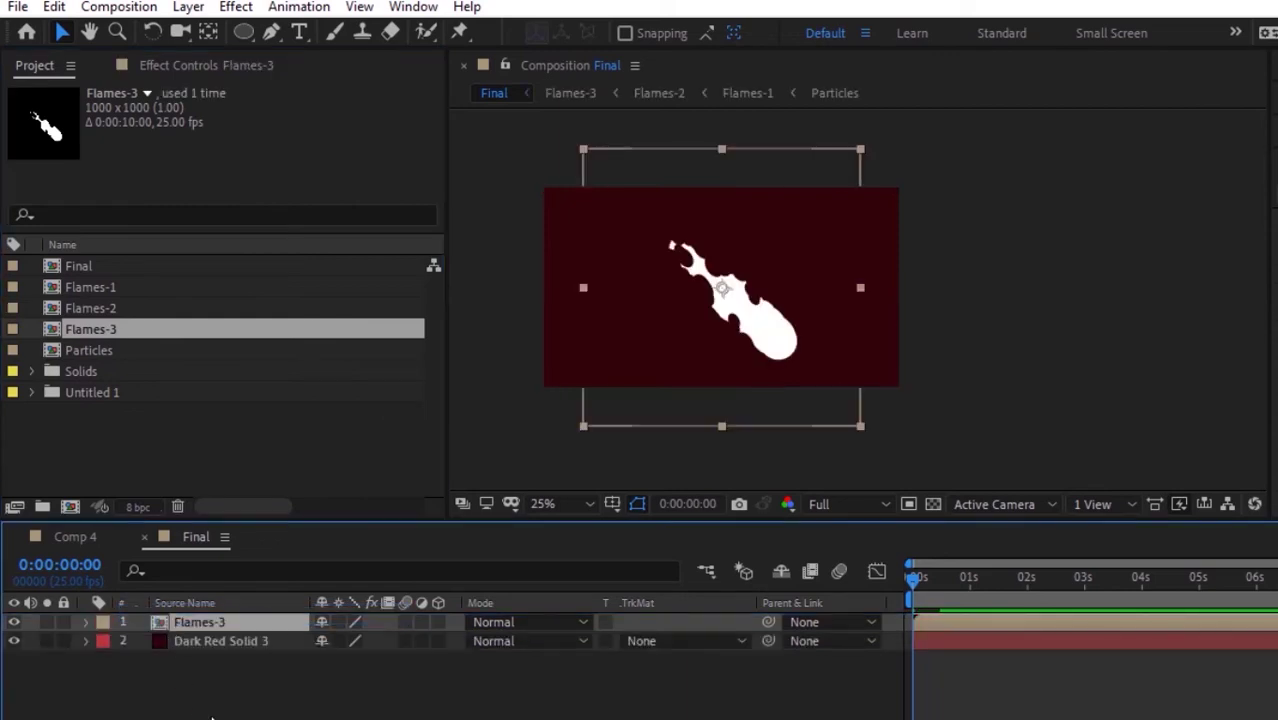
click(545, 503)
click(556, 110)
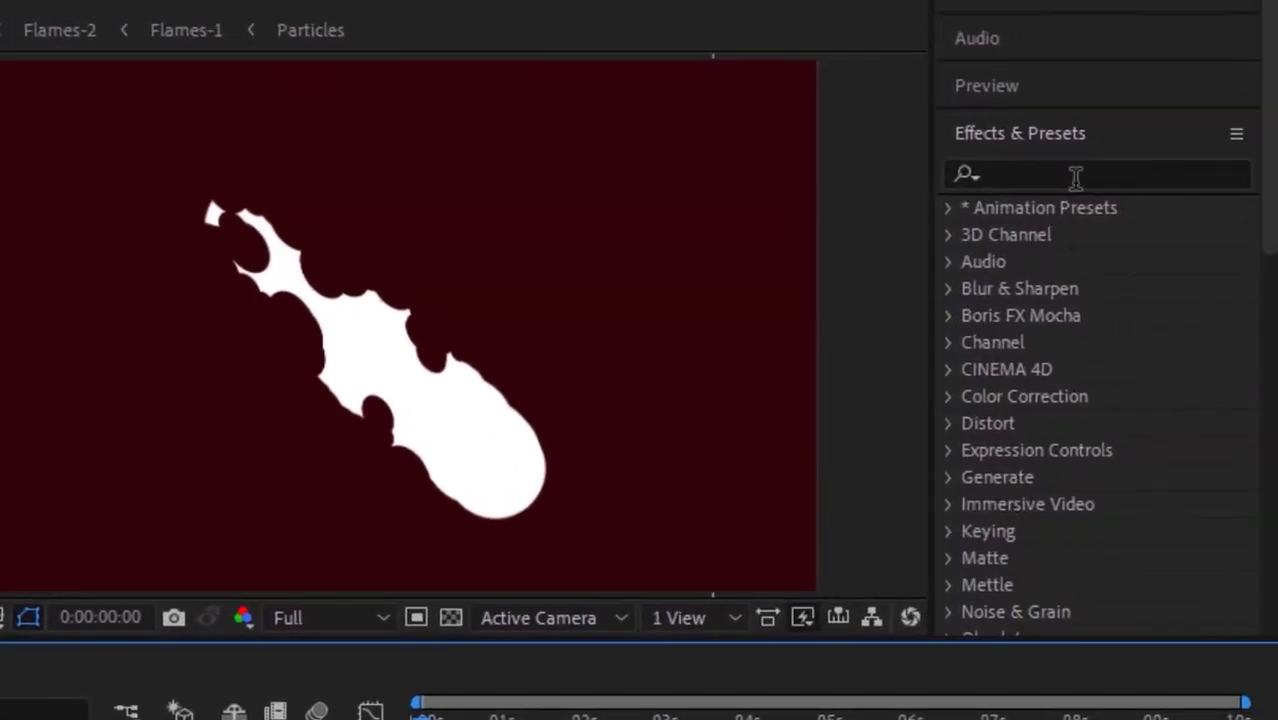
Search the effects for "tint" and apply Tint to the Flames-3 layer
click(1072, 176)
text(tint)
drag(1058, 316, 89, 686)
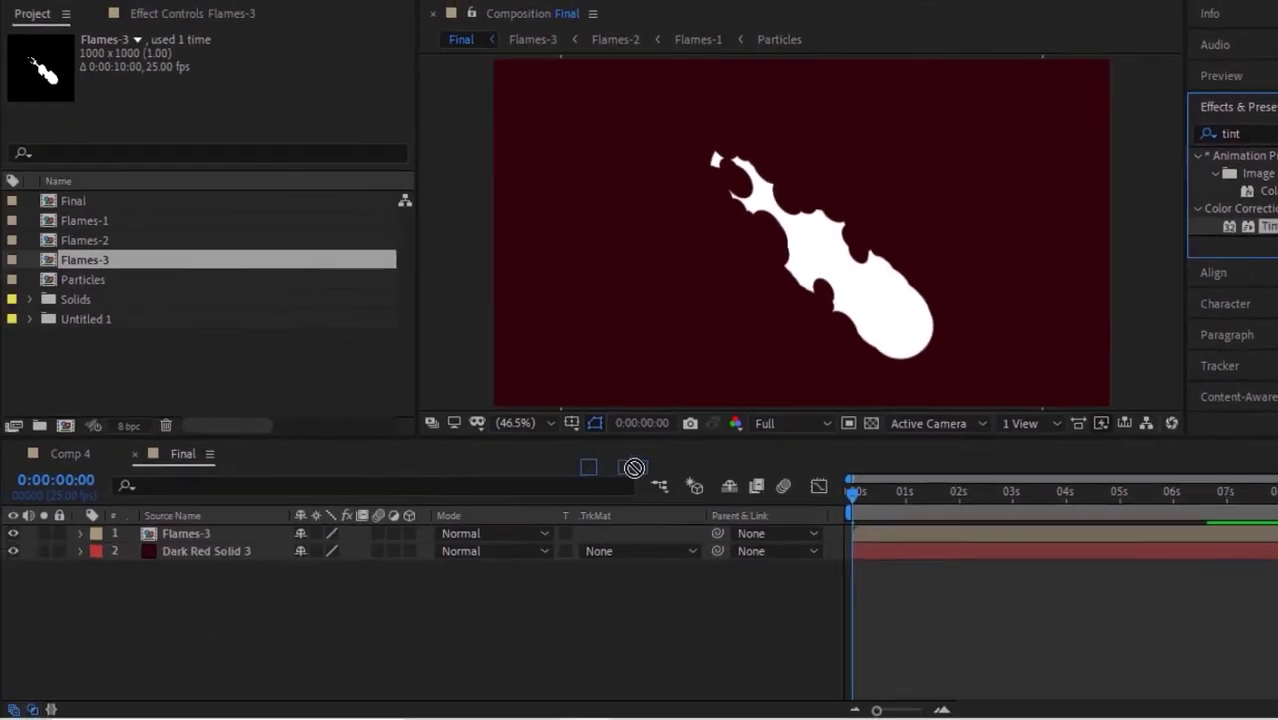
drag(634, 467, 257, 537)
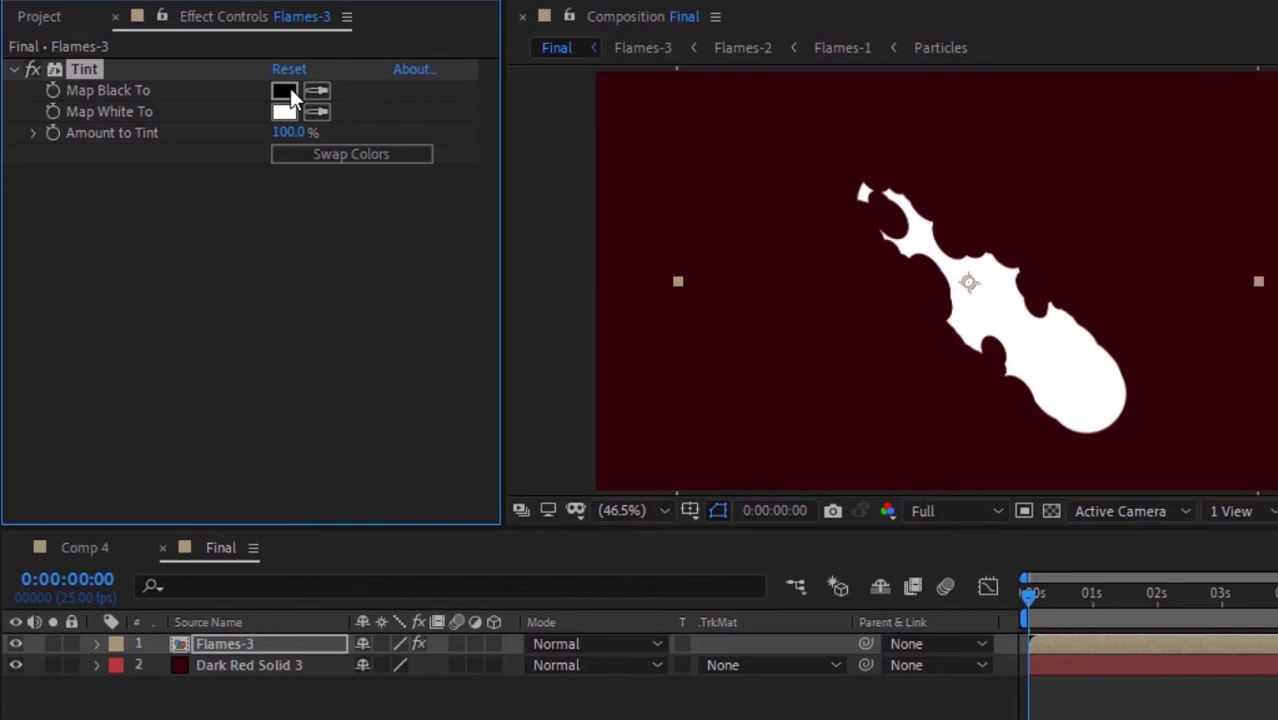
Set the Tint effect's Map Black To colour to orange with hue 16, saturation 100% and brightness 100%
click(288, 92)
click(533, 203)
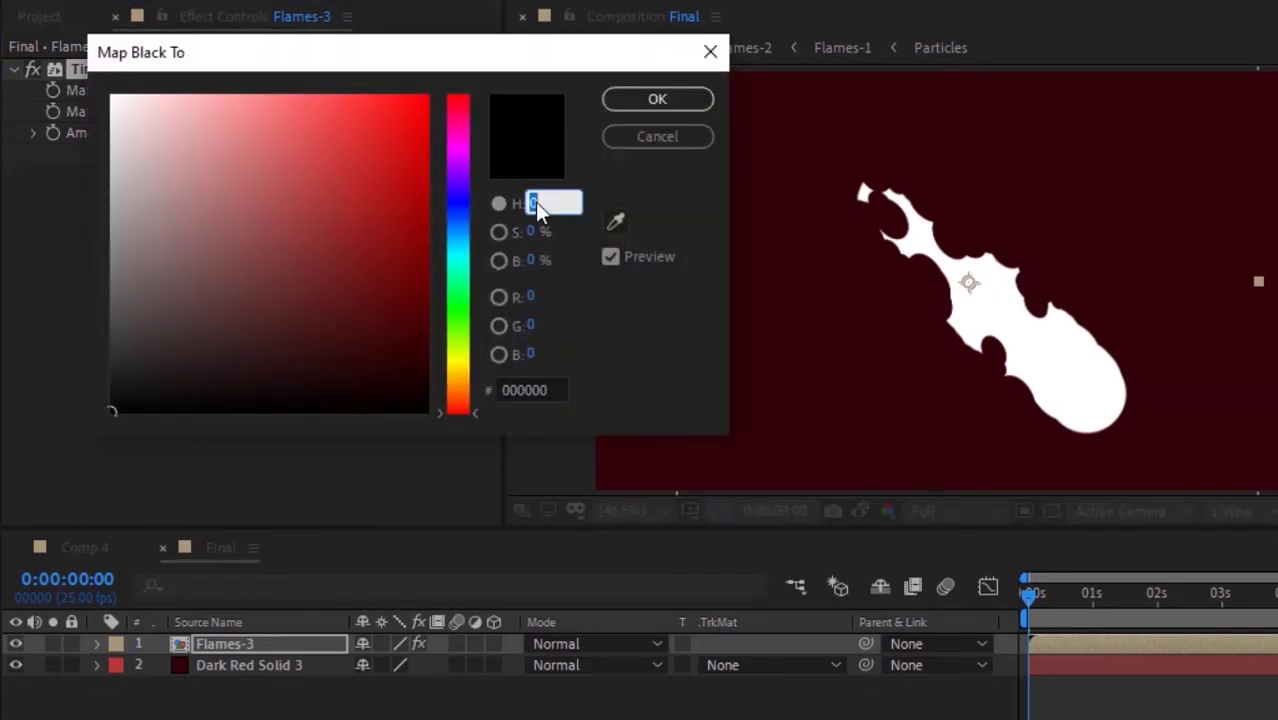
text(16)
key(Tab)
text(100)
key(Tab)
text(100)
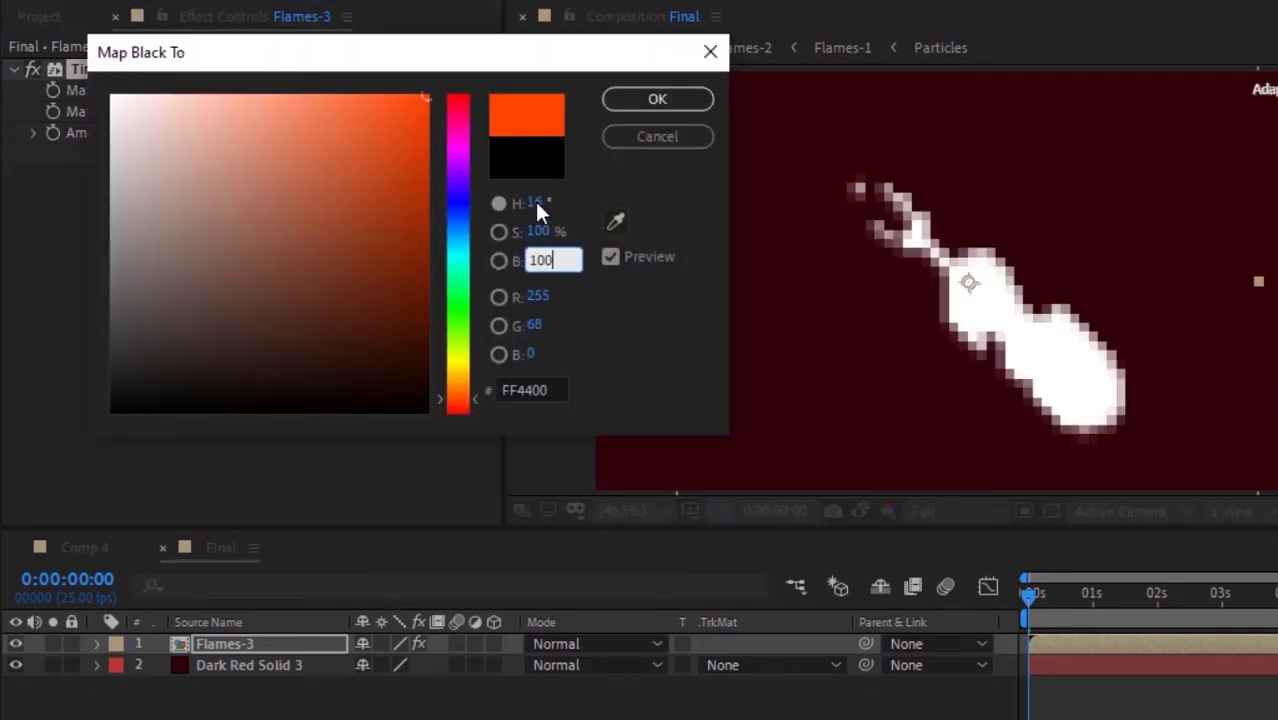
key(Return)
Set the Tint effect's Map White To colour to orange with hue 16, saturation 100% and brightness 100%
click(288, 111)
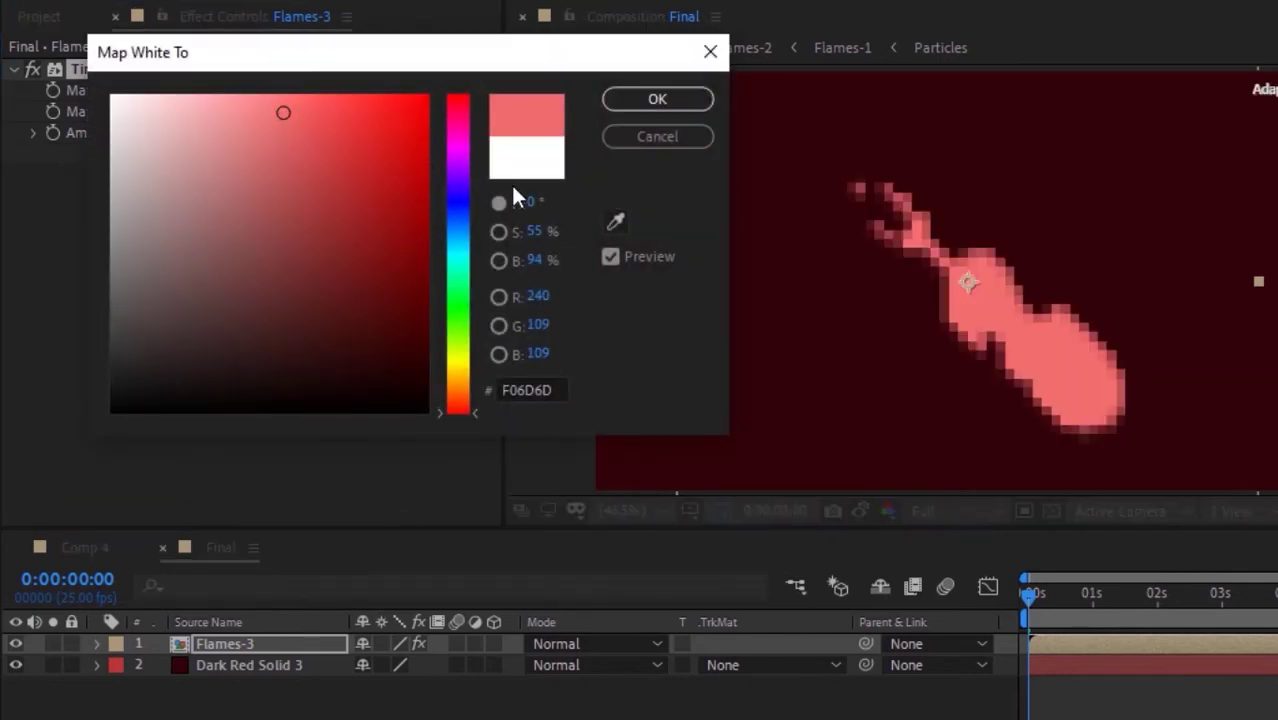
click(533, 204)
text(16)
key(Tab)
text(100)
key(Tab)
text(100)
key(Return)
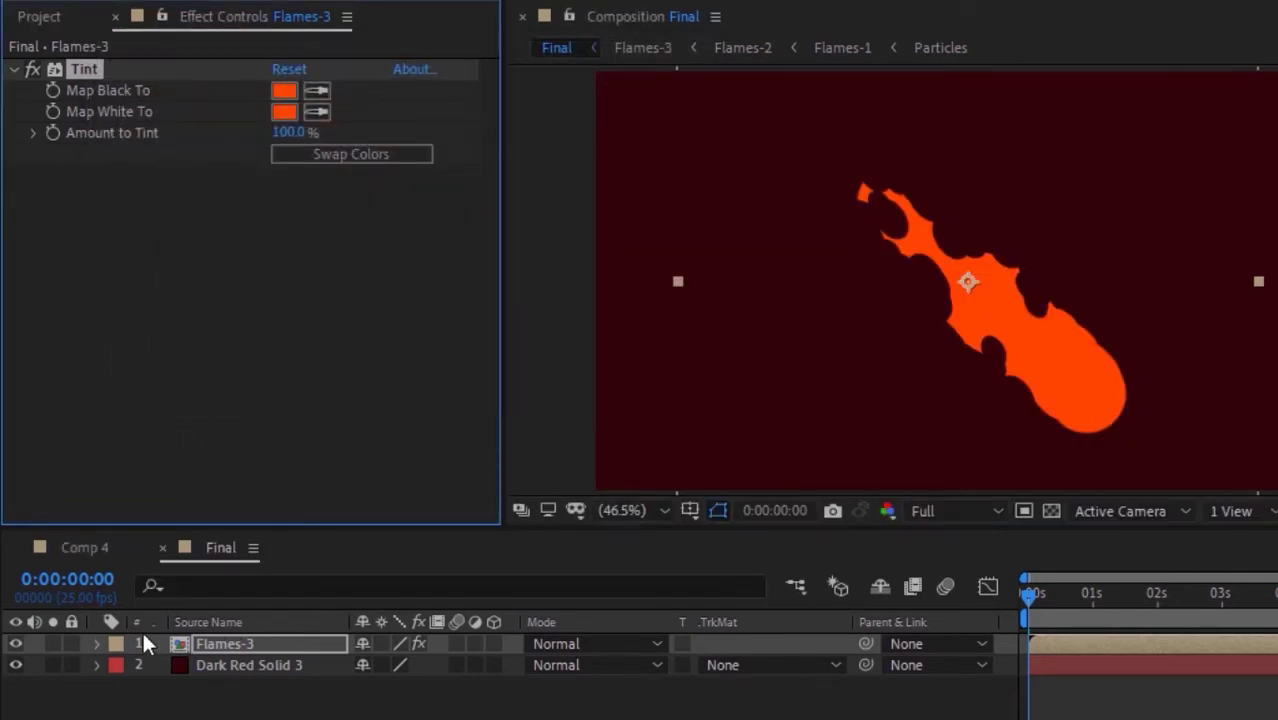
Set the Flames-3 layer's position to 690, 462
key(p)
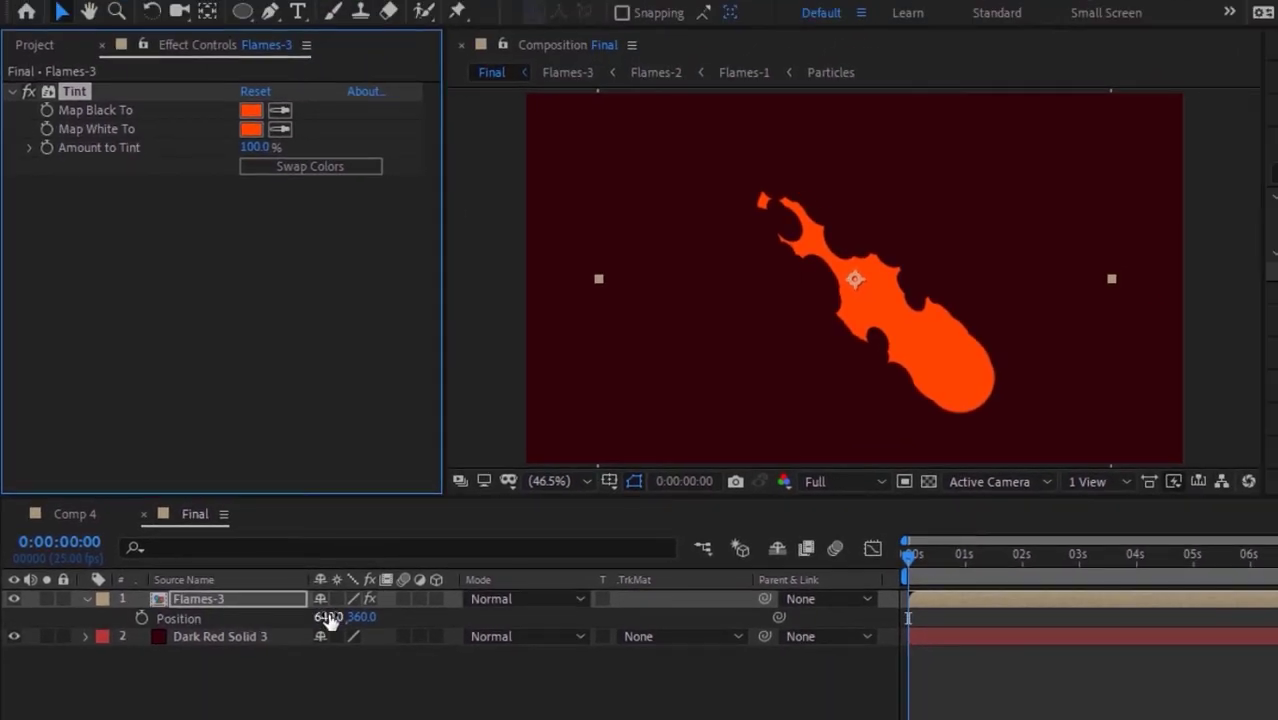
click(372, 603)
text(690)
key(Tab)
text(462)
key(Return)
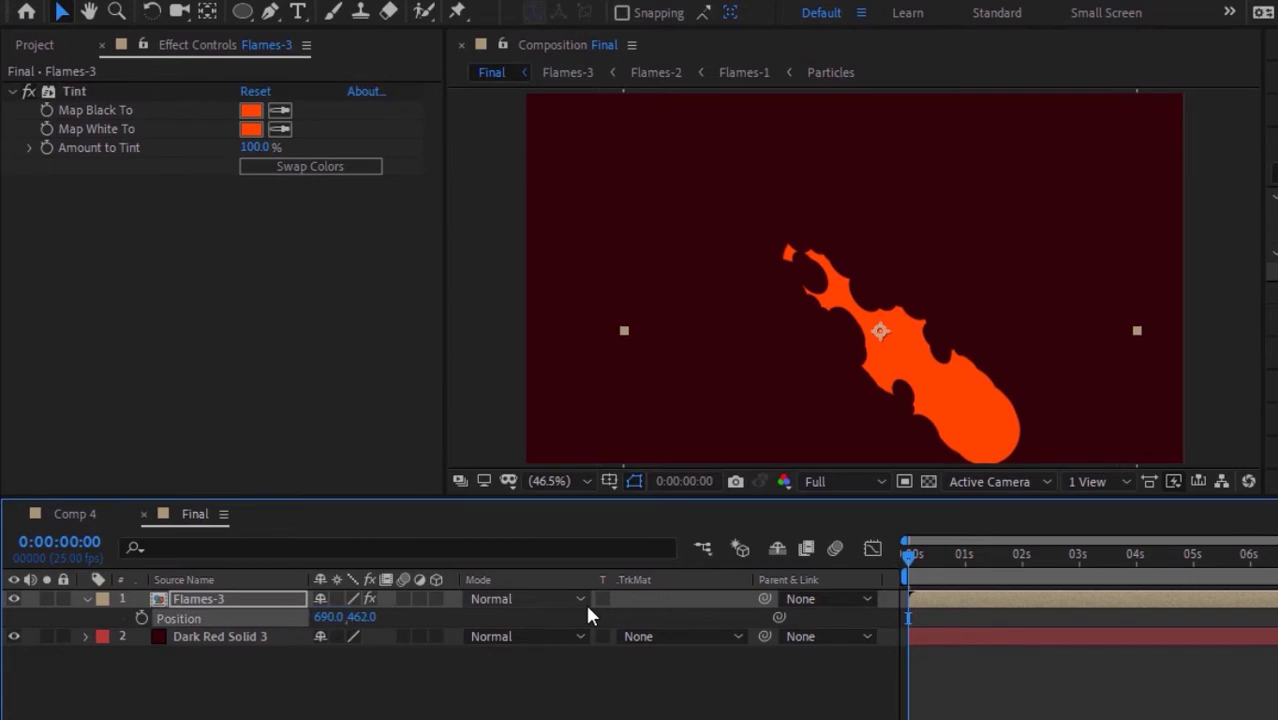
Scale the Flames-3 layer to 130%
click(228, 594)
key(s)
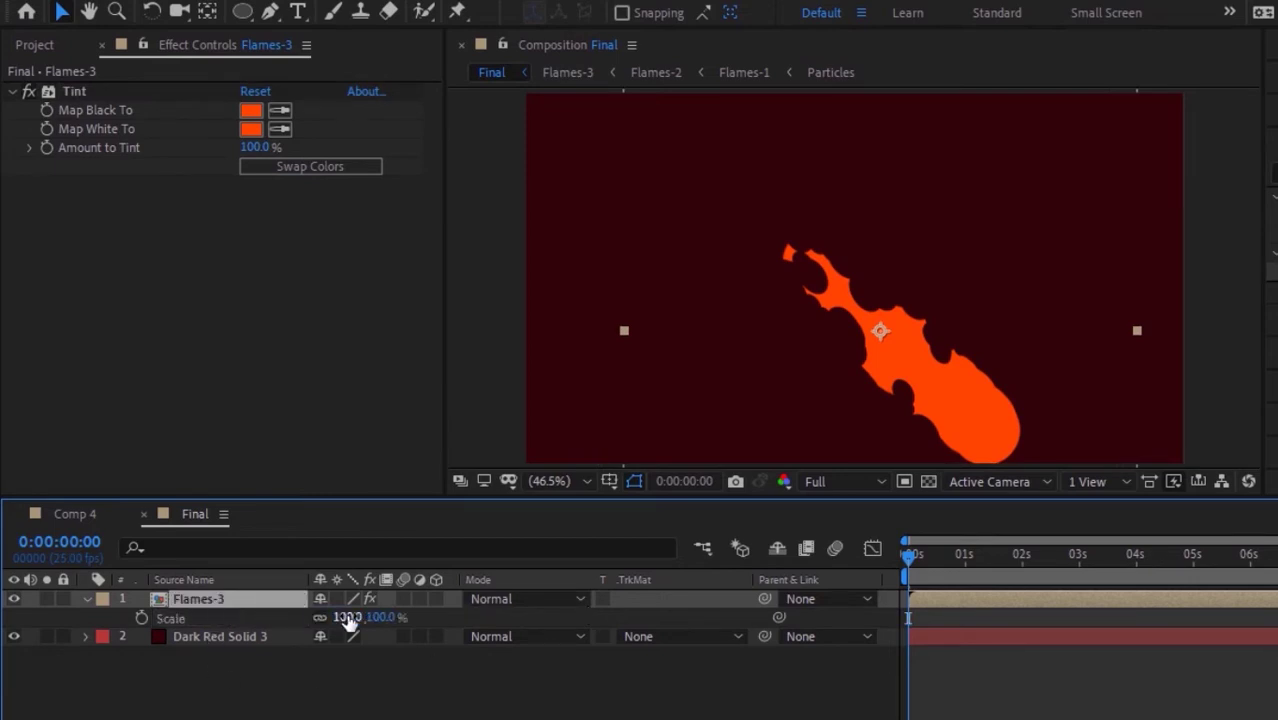
drag(347, 617, 367, 617)
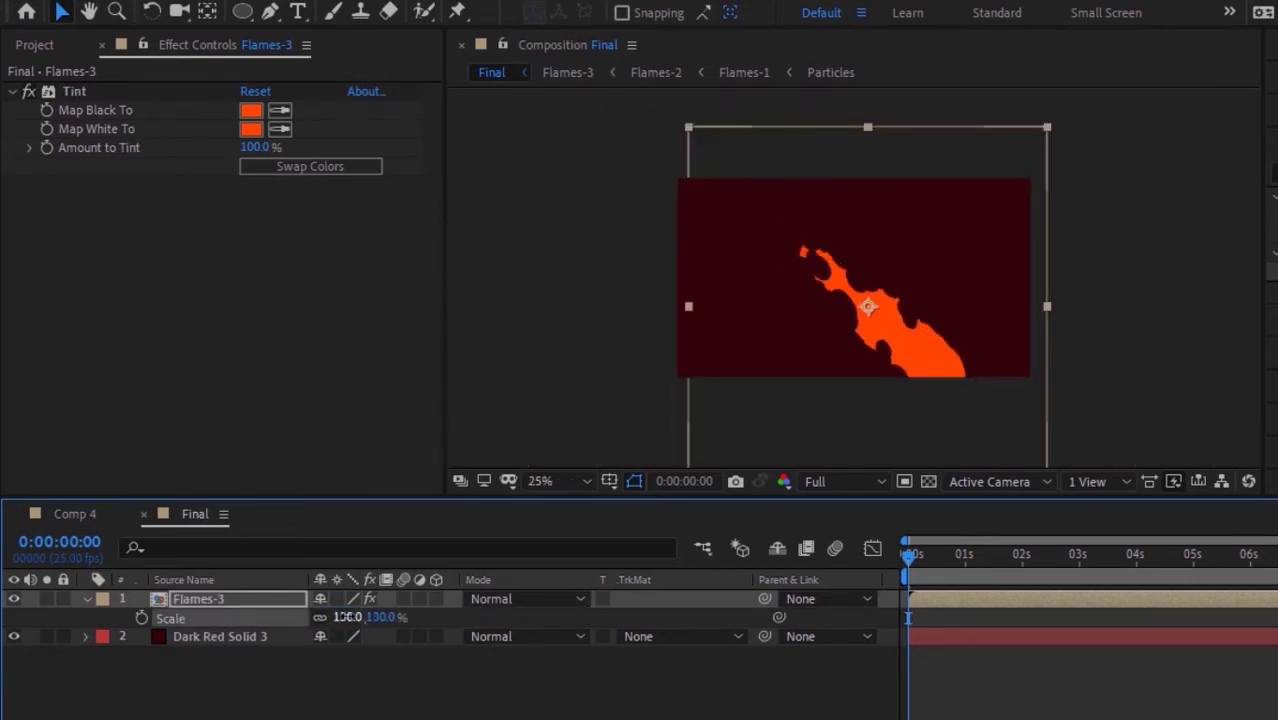
click(402, 663)
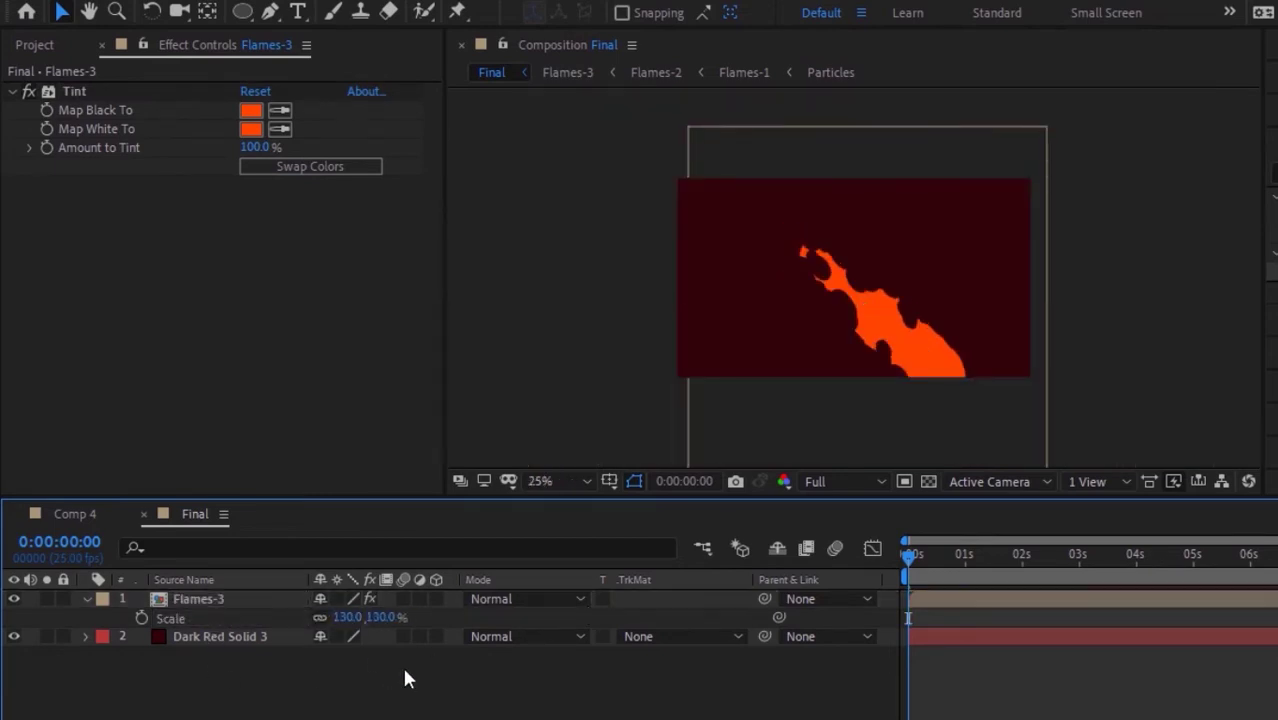
click(85, 598)
Duplicate the Flames-3 layer and set the copy's position to 892, 530
click(196, 600)
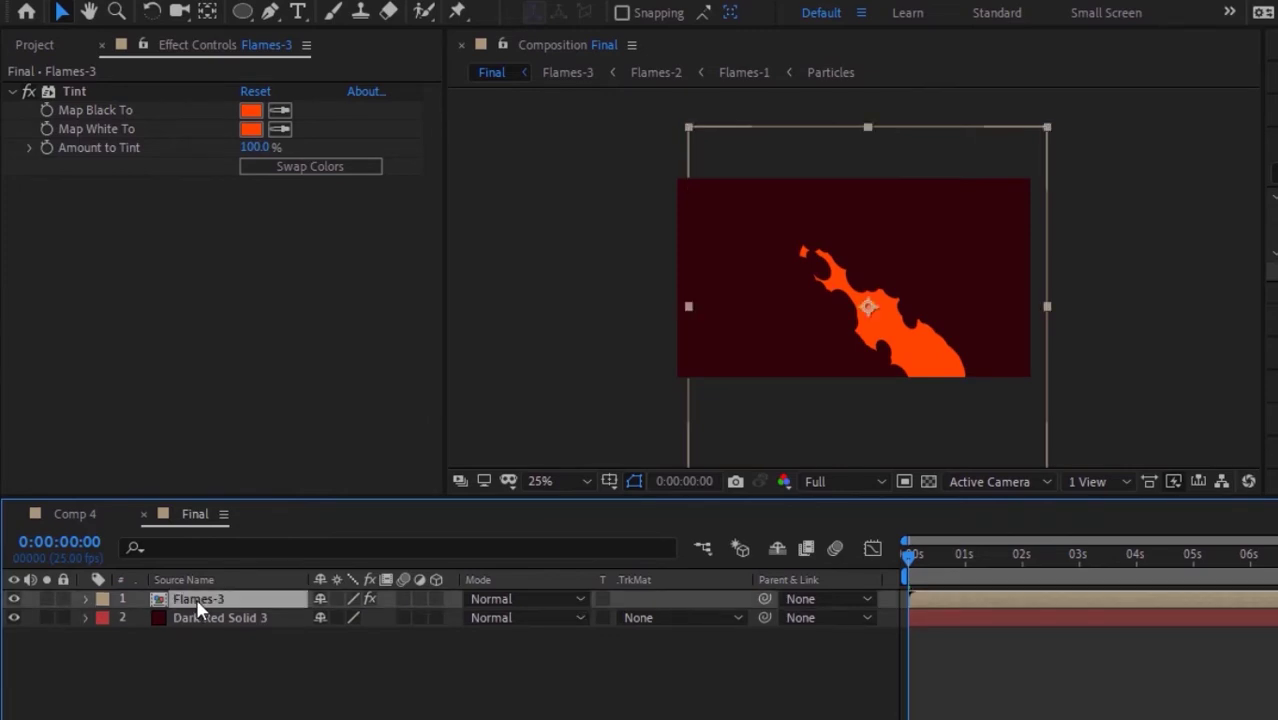
key(ctrl+d)
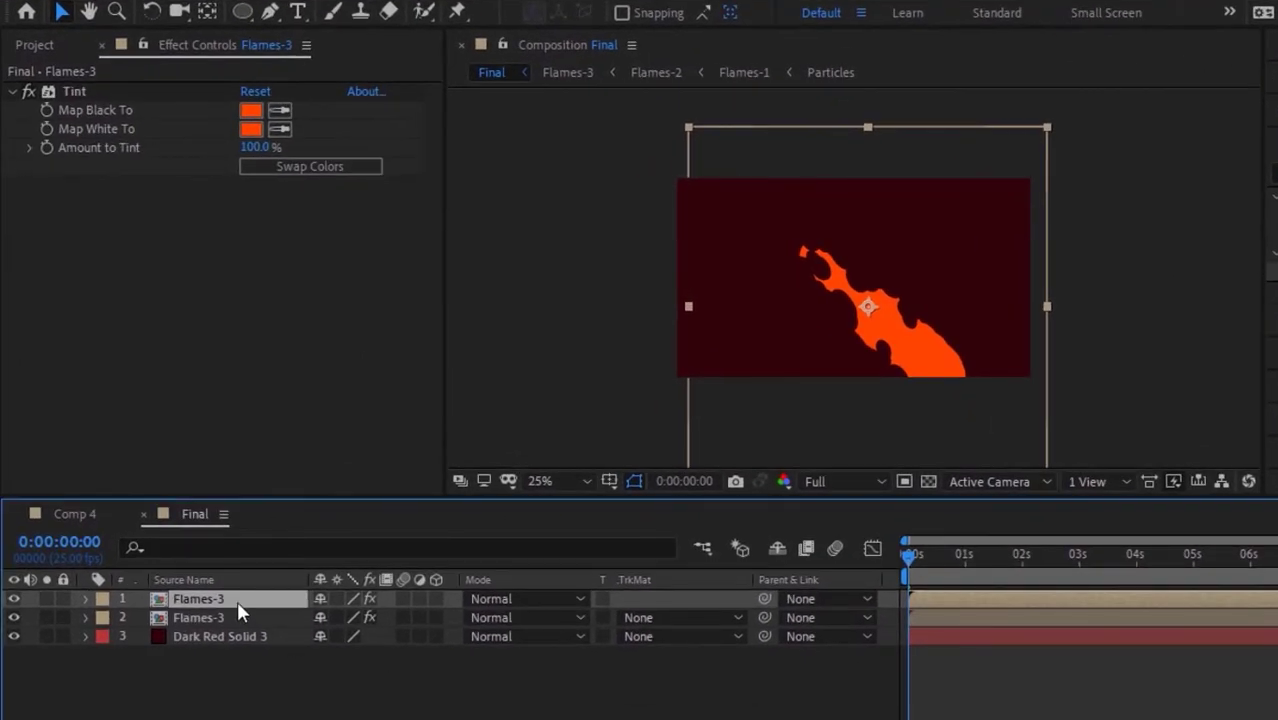
key(p)
click(330, 617)
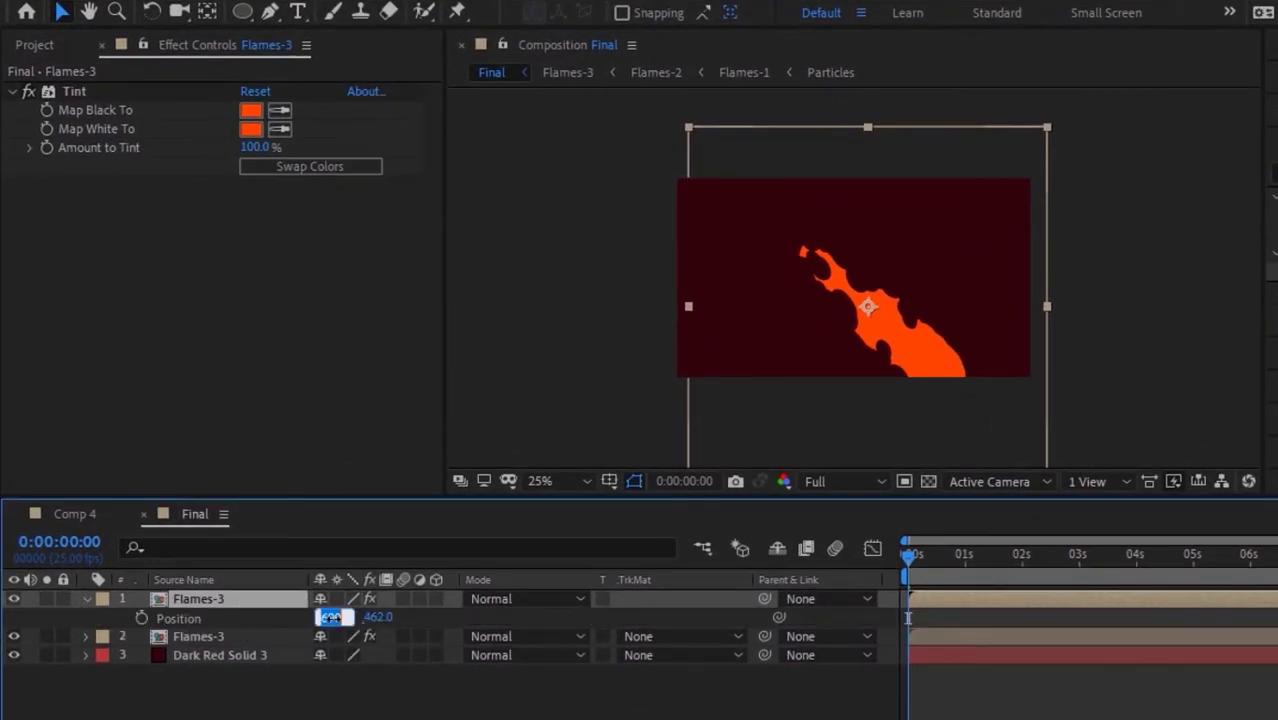
text(893)
key(Tab)
text(530)
key(Return)
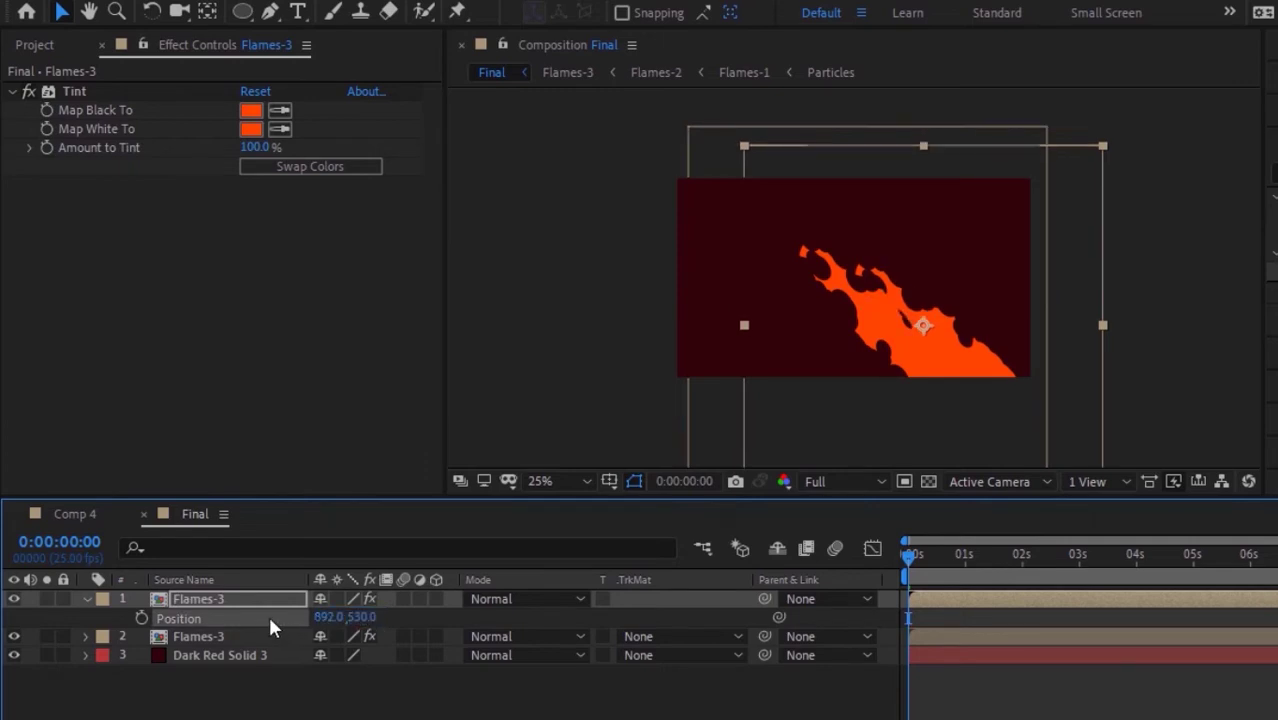
Set the duplicated Flames-3 layer's scale to 80% and its rotation to 16°
key(s)
click(343, 617)
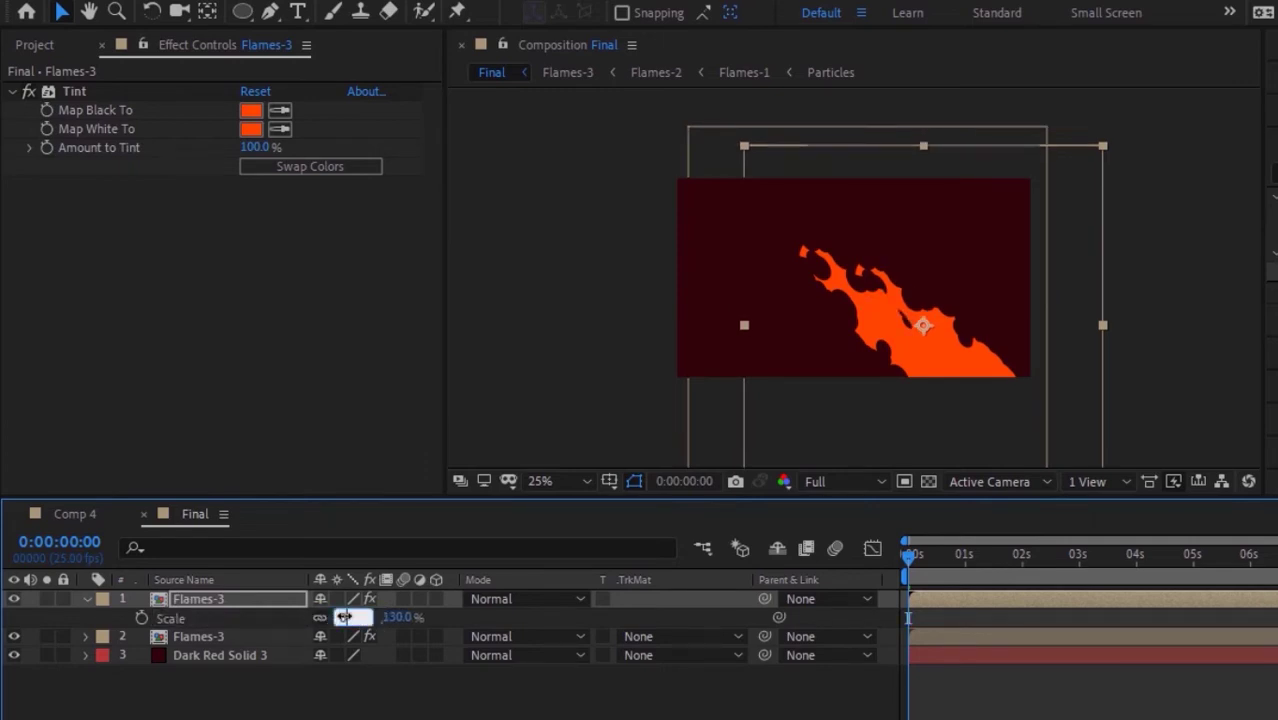
text(80)
key(Return)
key(r)
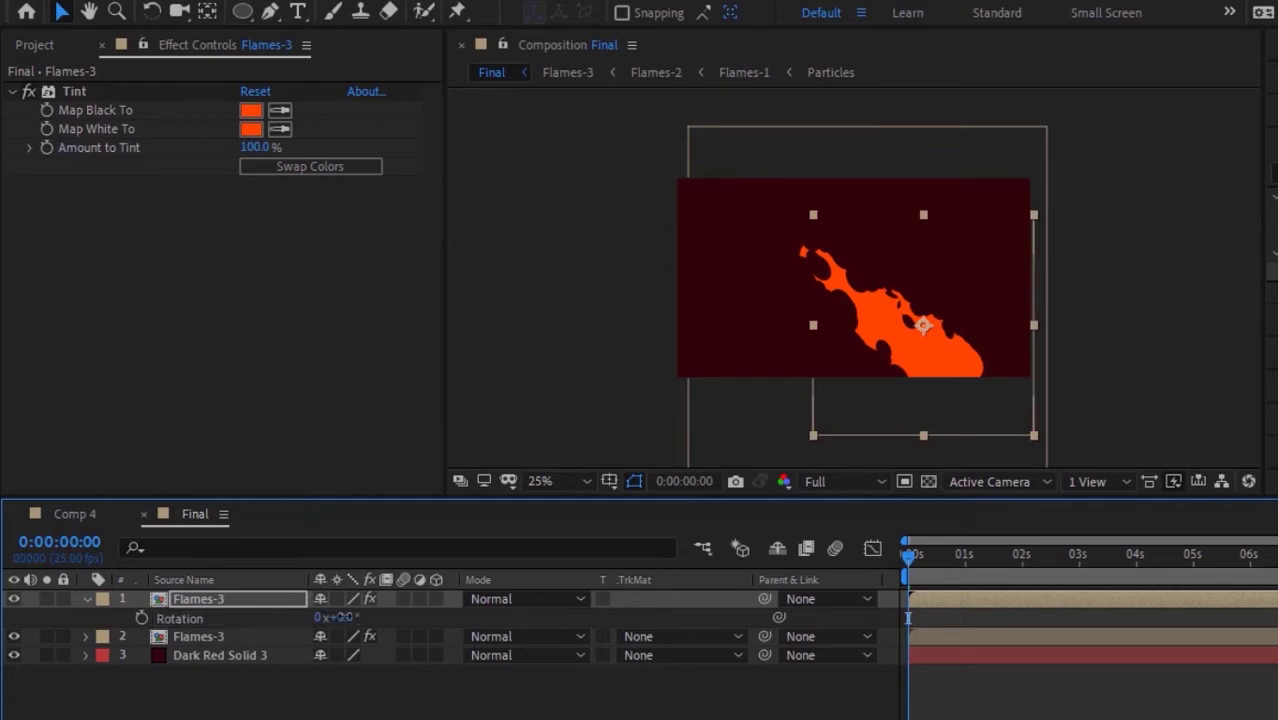
click(345, 617)
text(16)
key(Return)
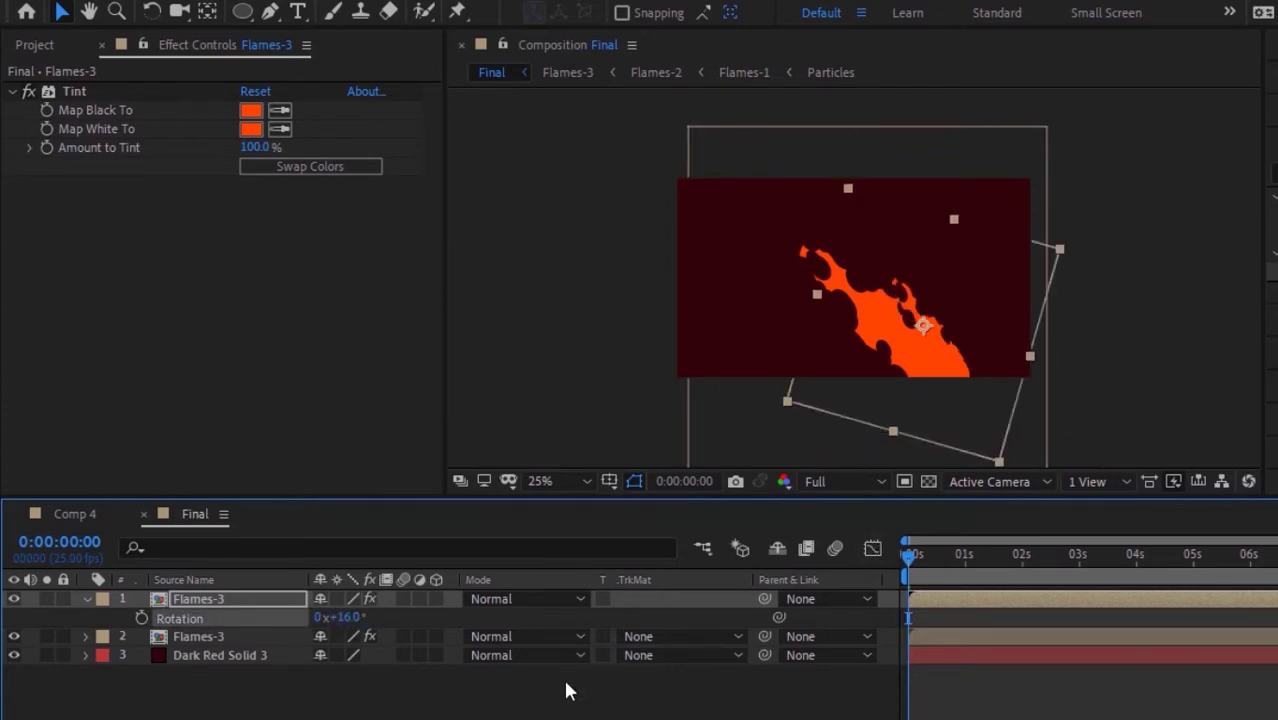
click(150, 682)
click(86, 598)
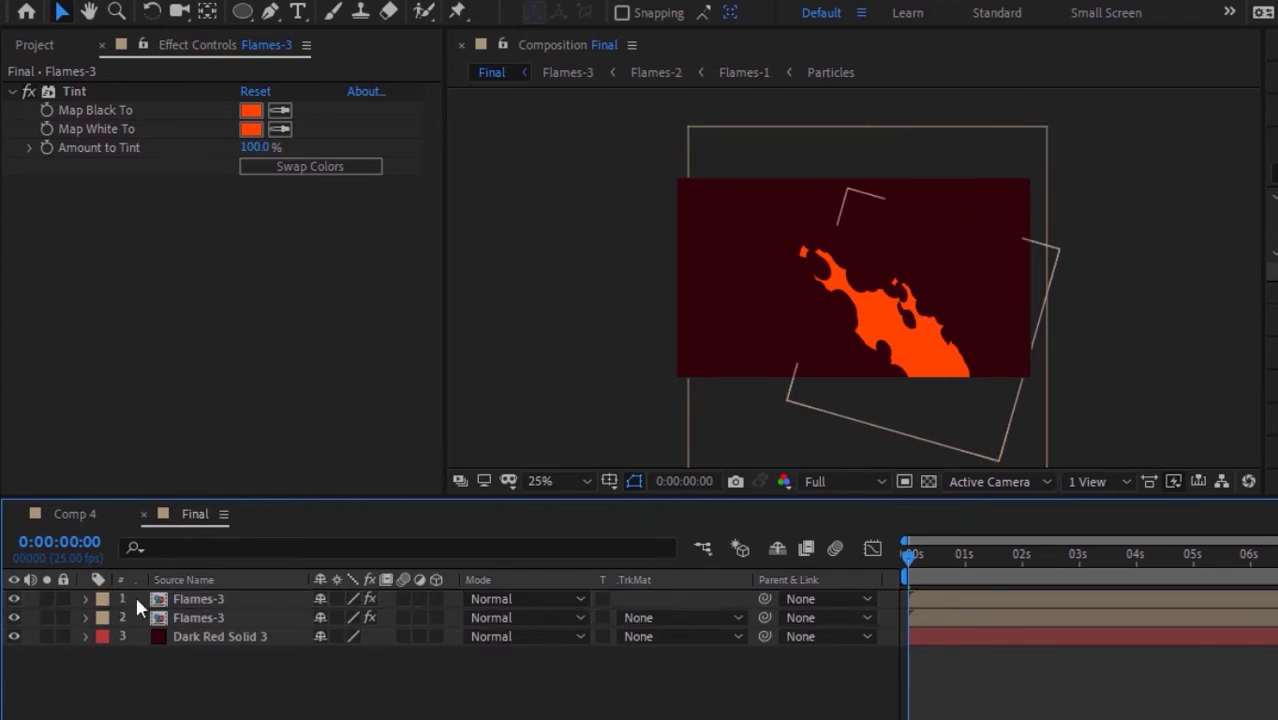
Duplicate the topmost Flames-3 layer and set the new copy's position to 602, 552
click(193, 602)
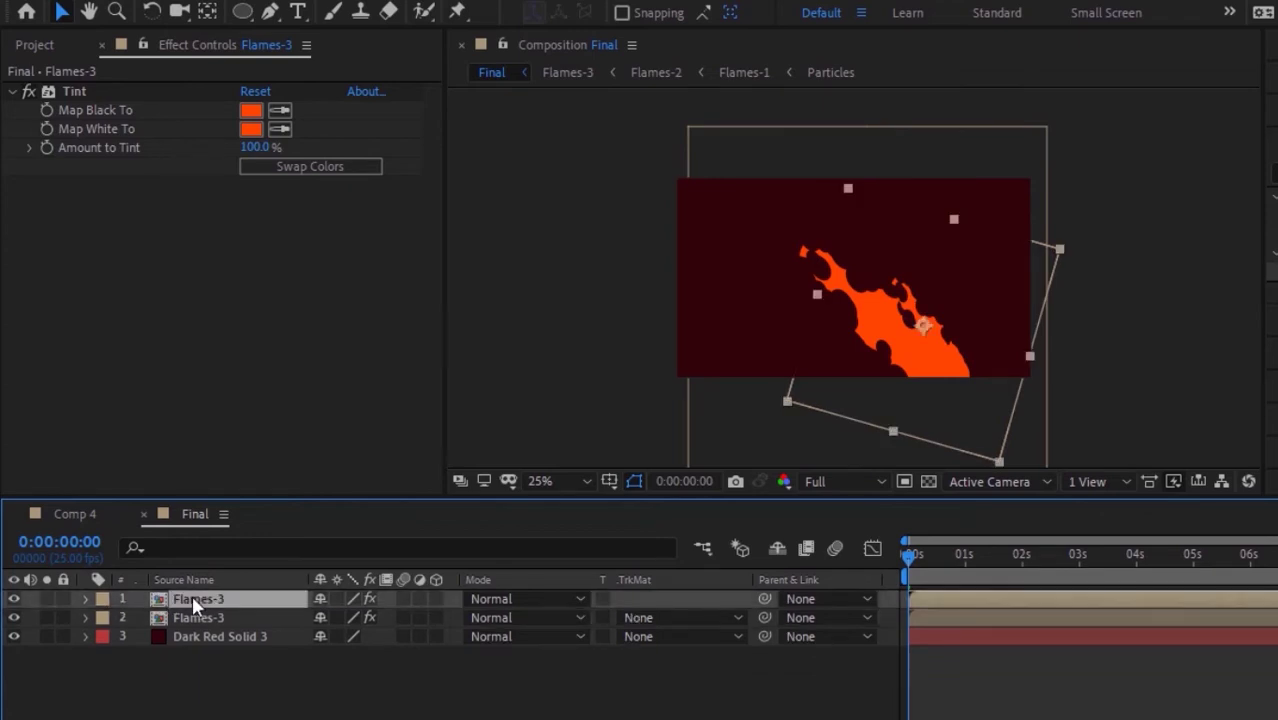
key(ctrl+d)
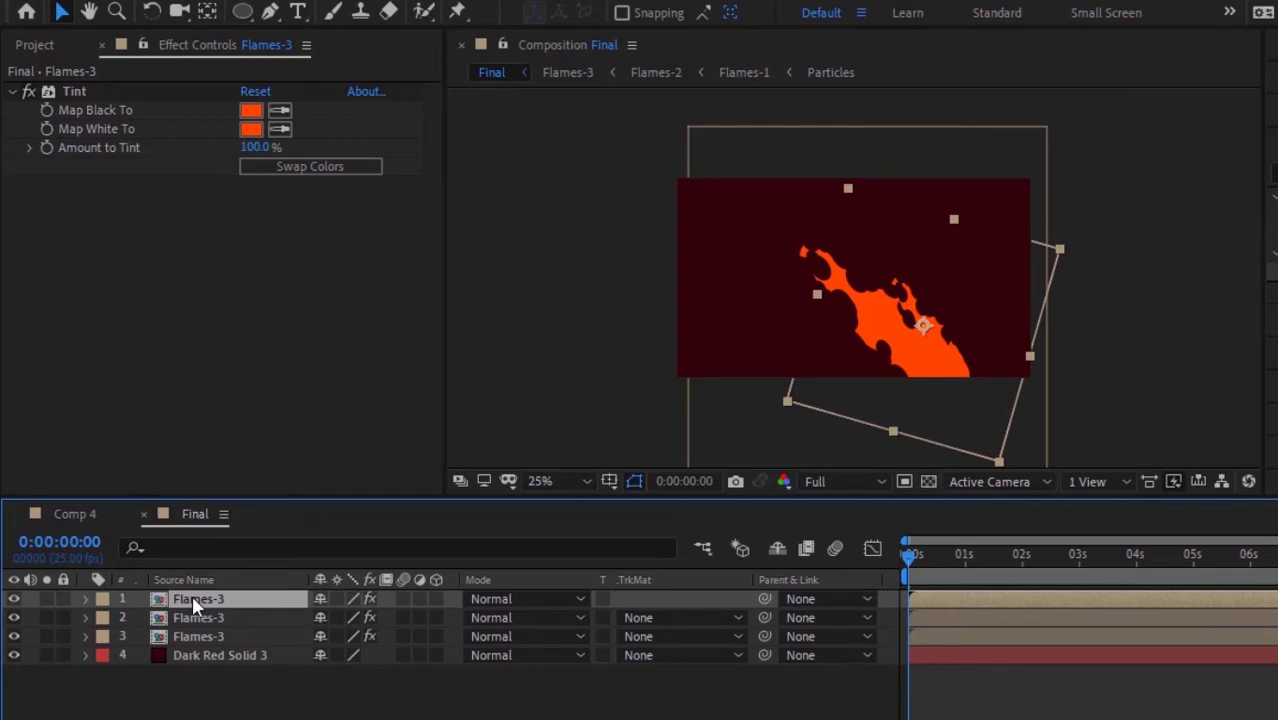
key(p)
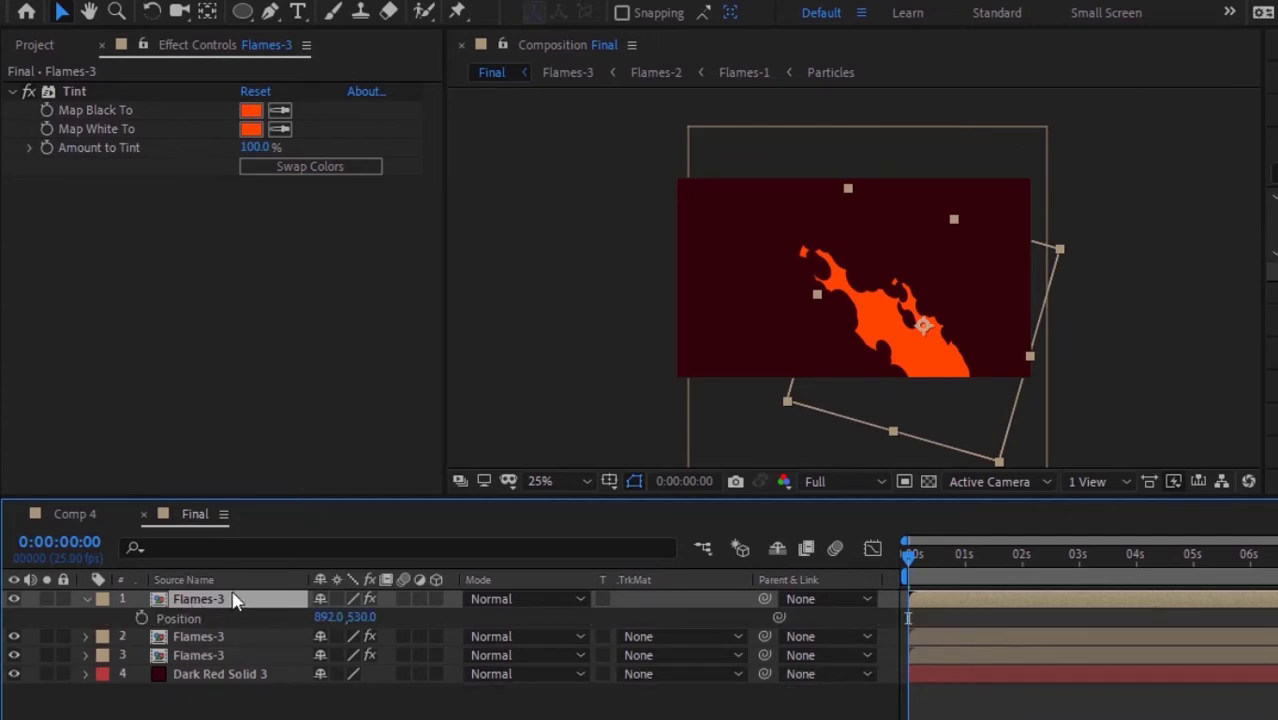
click(328, 617)
text(602)
key(Tab)
text(552)
key(Return)
click(360, 716)
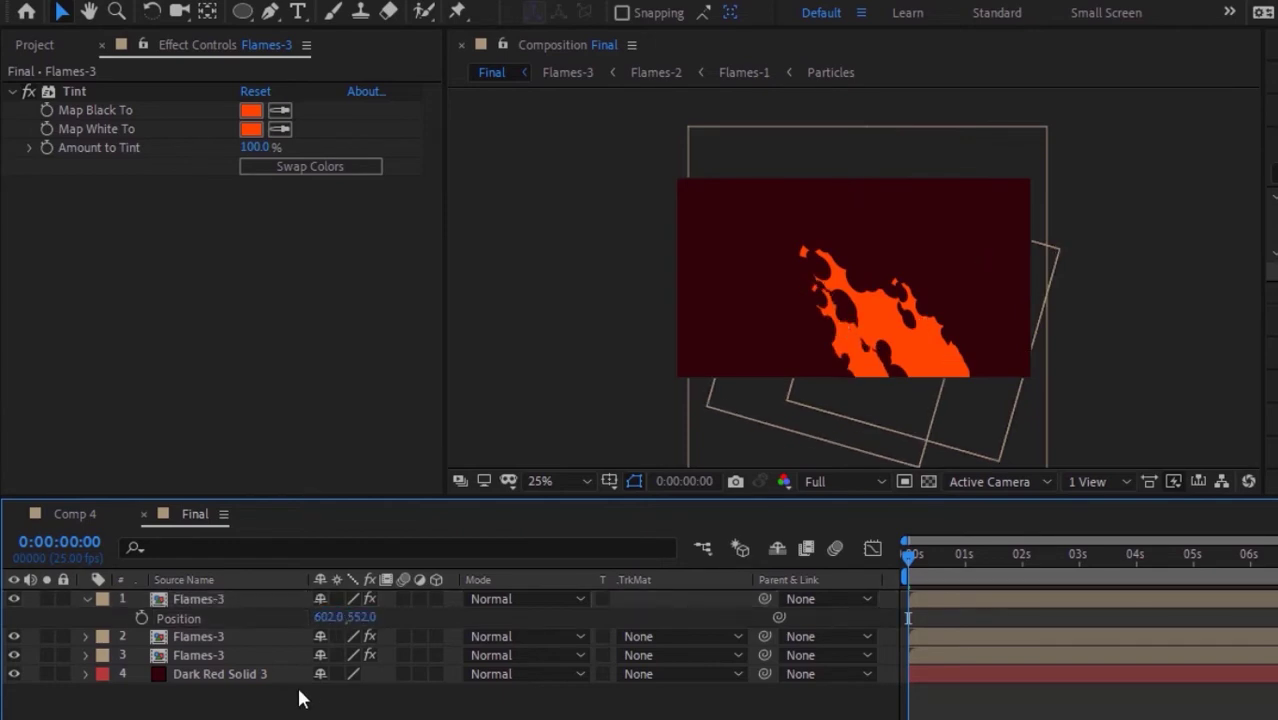
Set the topmost Flames-3 copy's scale to 120% and its rotation to 0°
click(227, 598)
key(s)
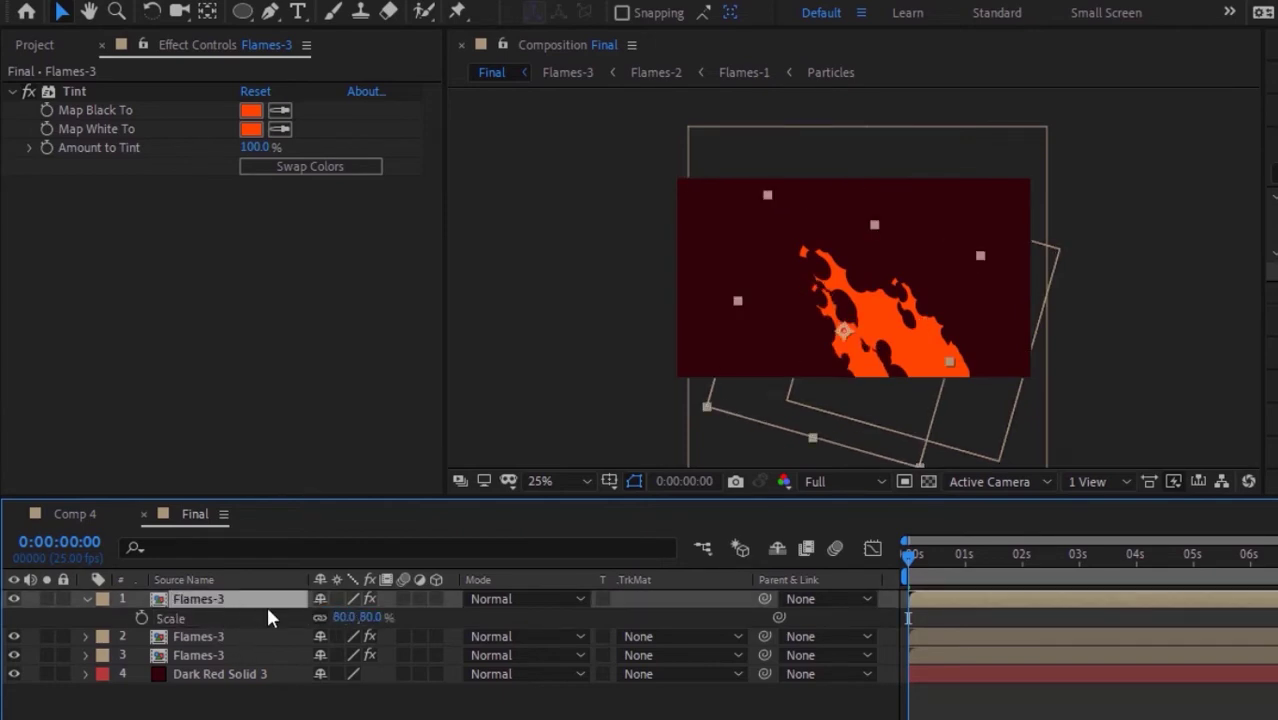
click(343, 617)
text(120)
key(Return)
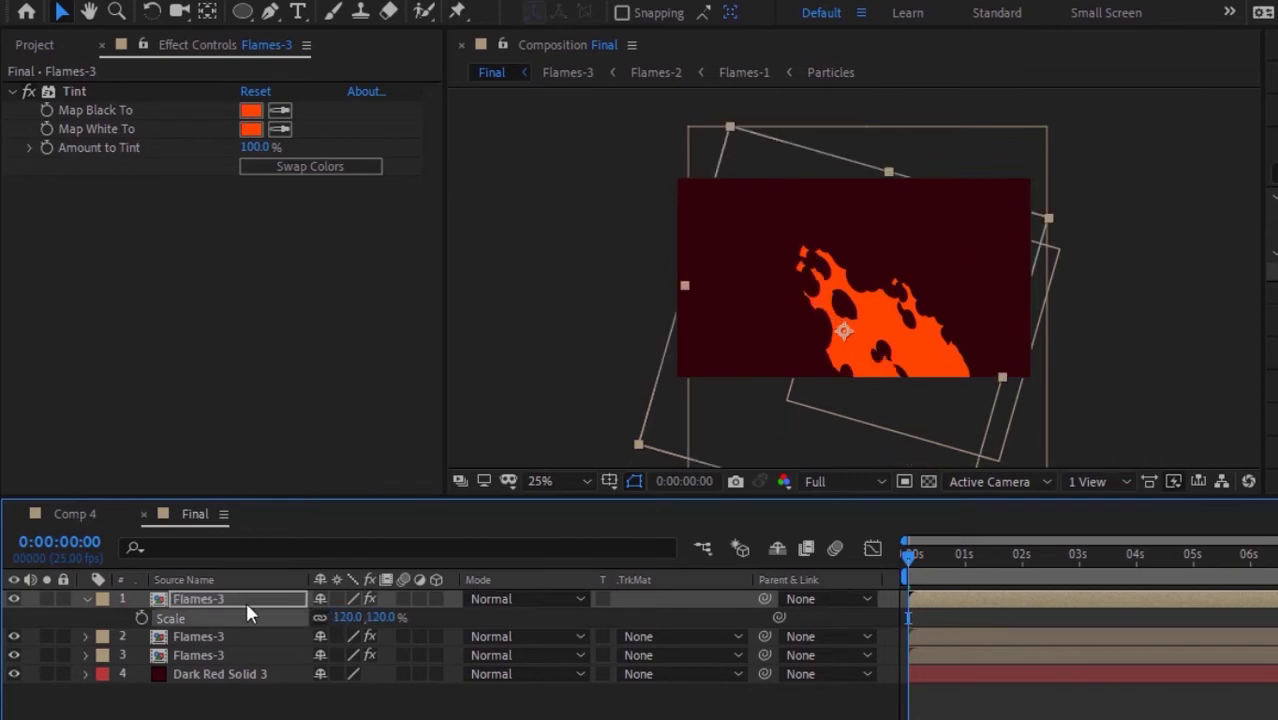
key(r)
click(338, 618)
text(0)
key(Return)
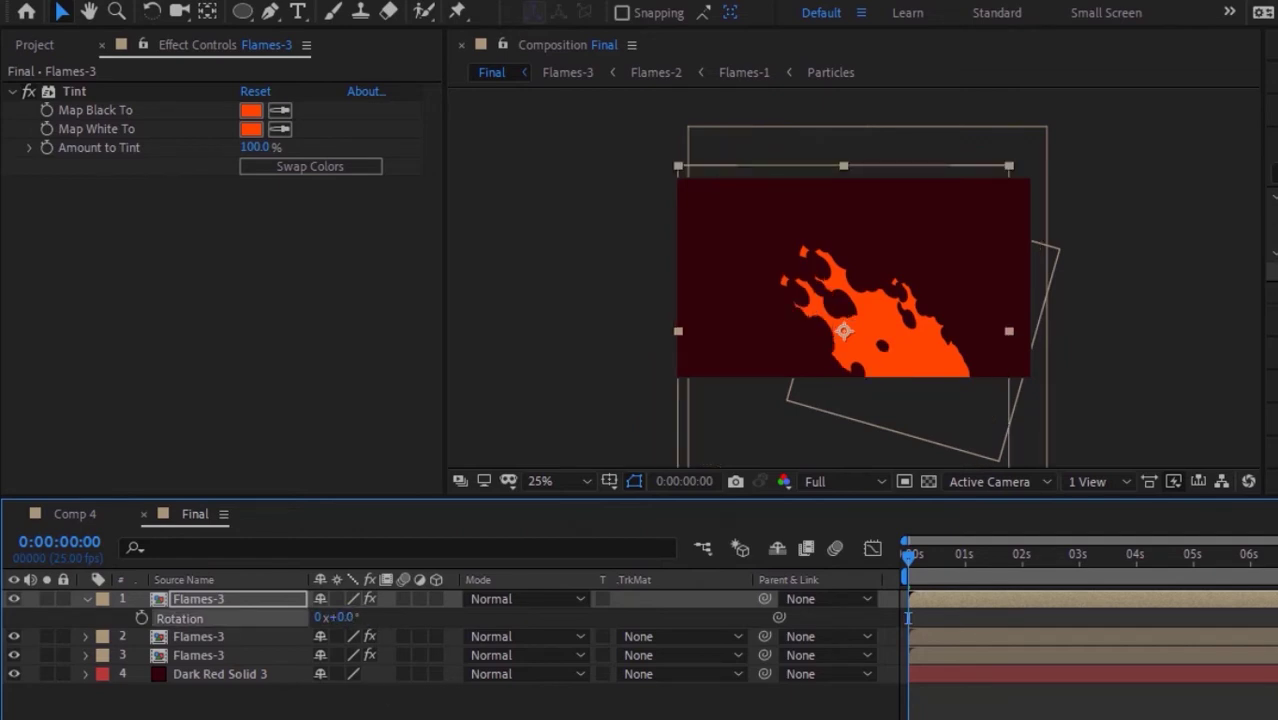
click(381, 705)
click(86, 598)
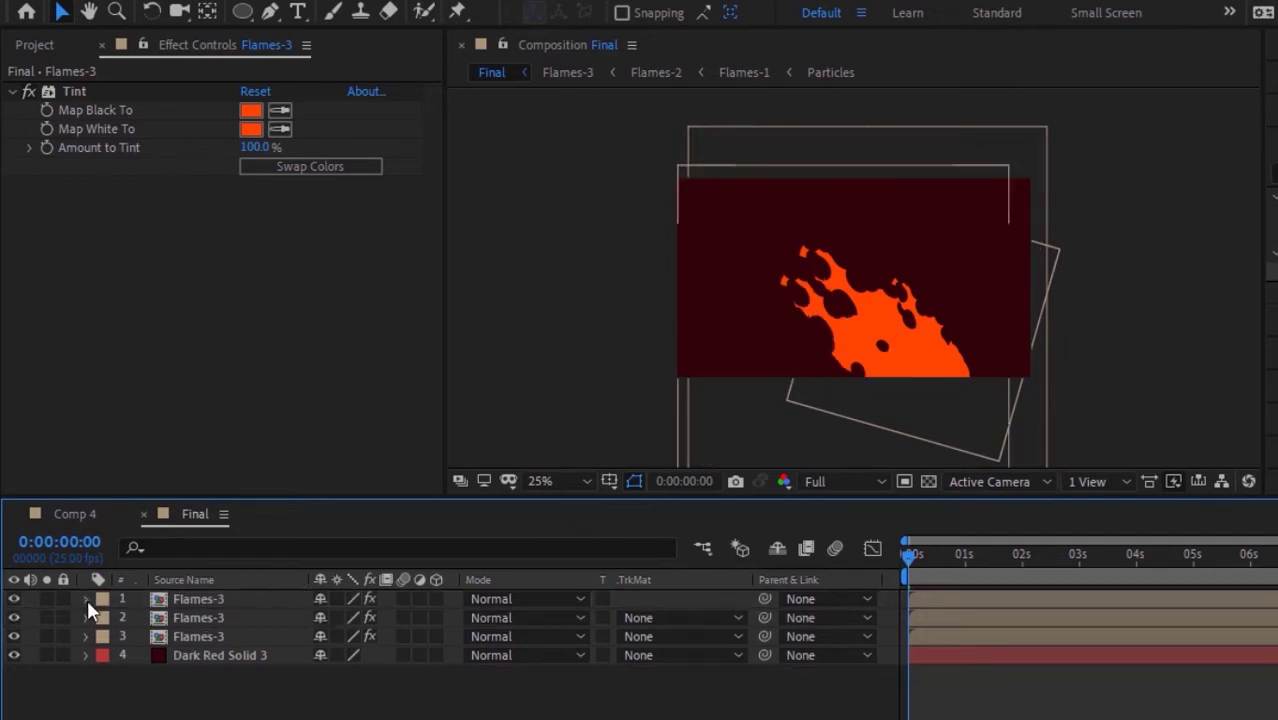
Duplicate the topmost Flames-3 layer and change the copy's Tint Map Black To hue to 28
click(195, 598)
key(ctrl+d)
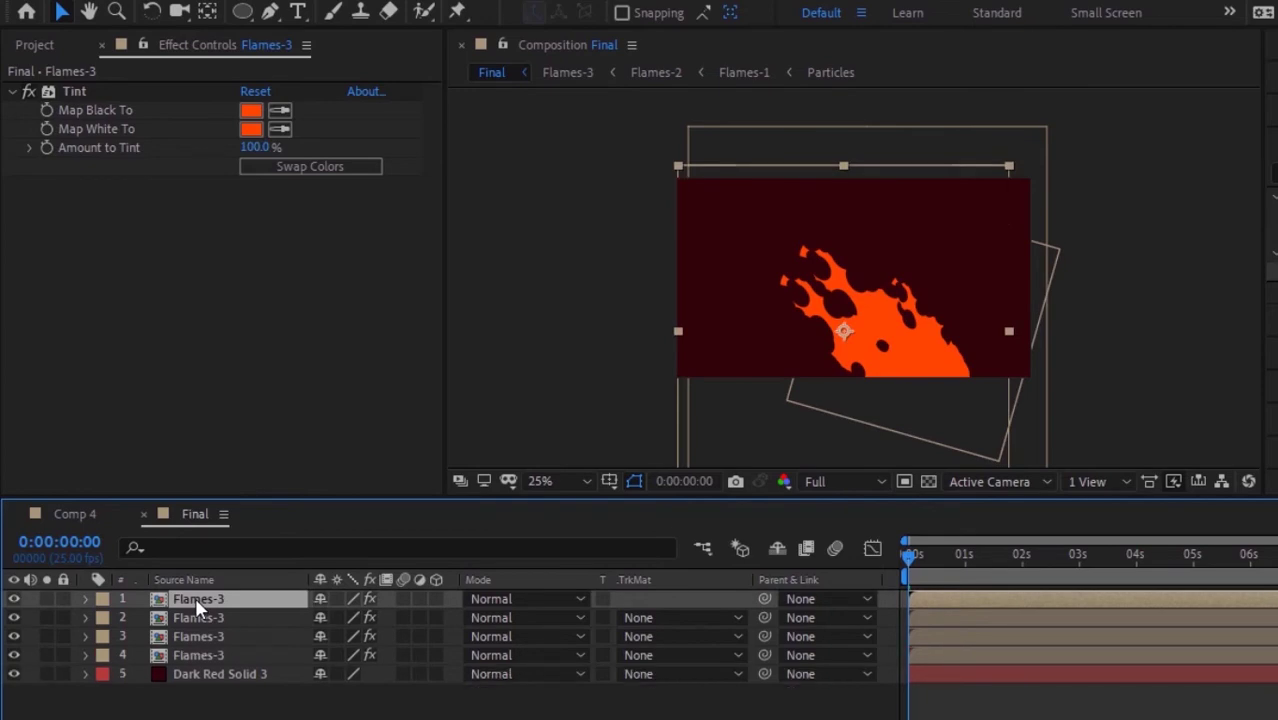
click(250, 111)
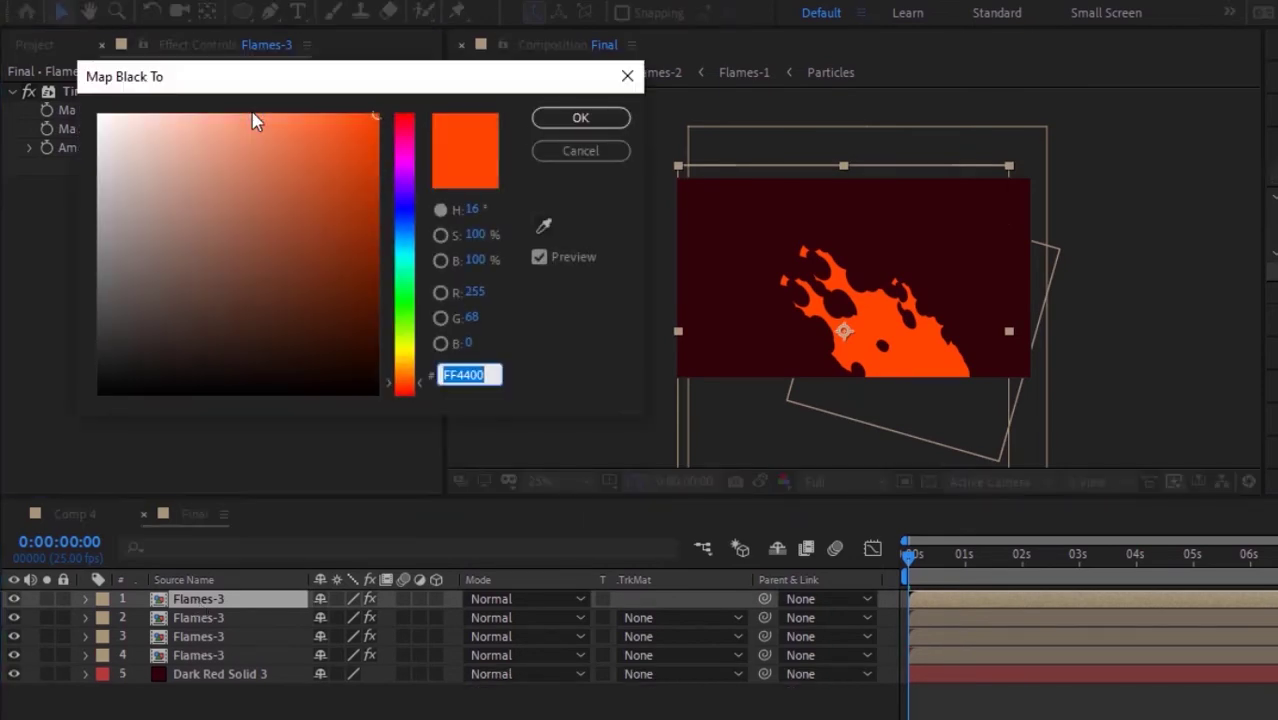
click(472, 209)
text(28)
key(Return)
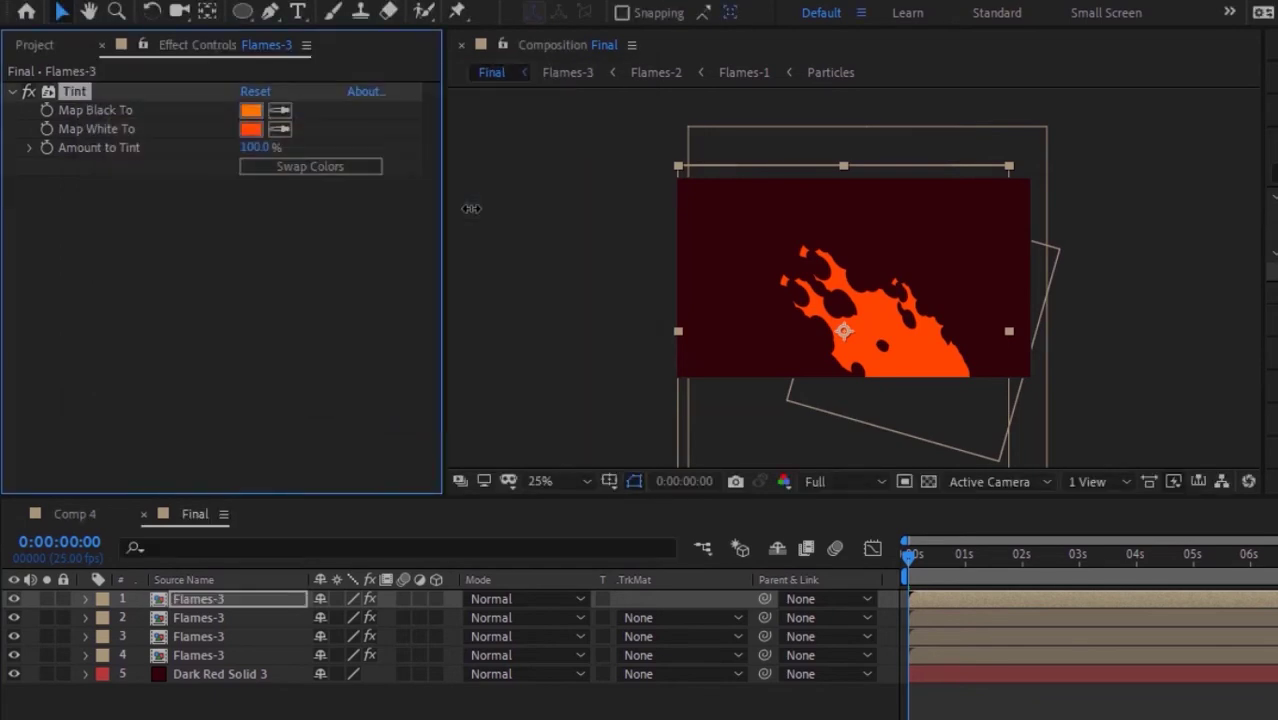
Change the new copy's Tint Map White To hue to 30
click(250, 129)
click(472, 209)
text(30)
key(Return)
Set the lighter orange Flames-3 copy's position to 620, 551
key(p)
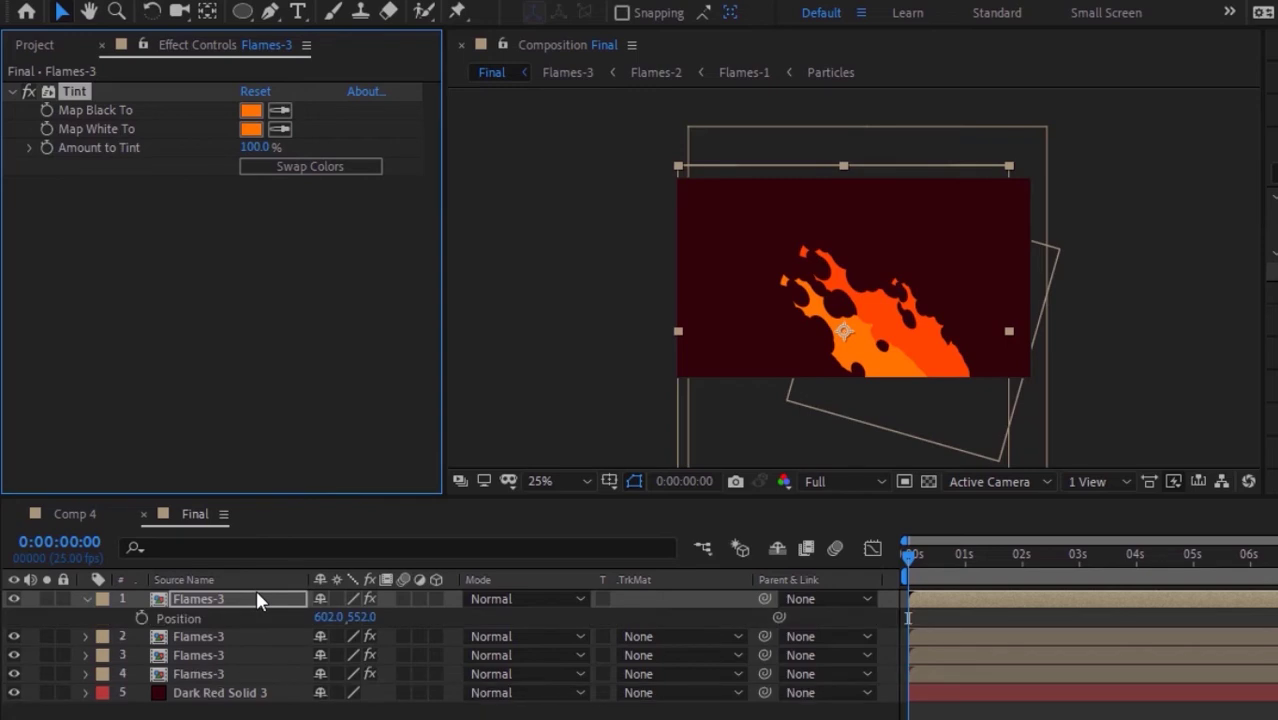
click(327, 617)
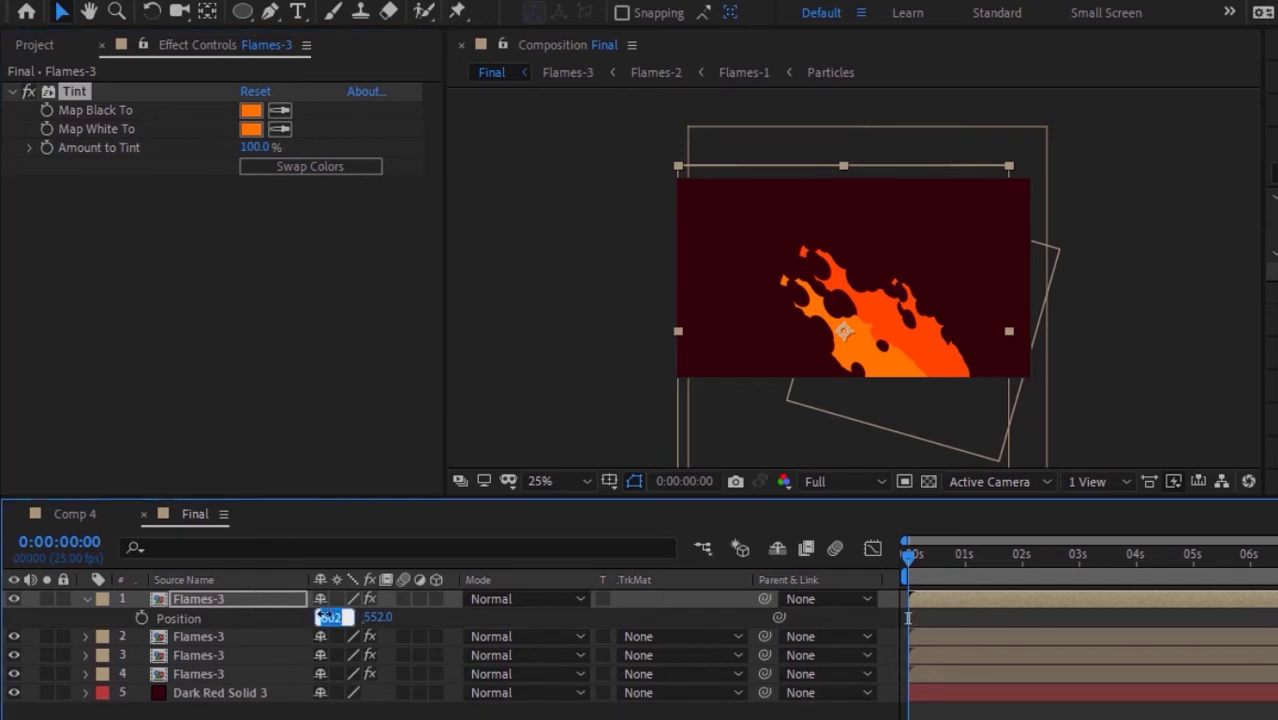
text(620)
key(Tab)
text(551)
key(Return)
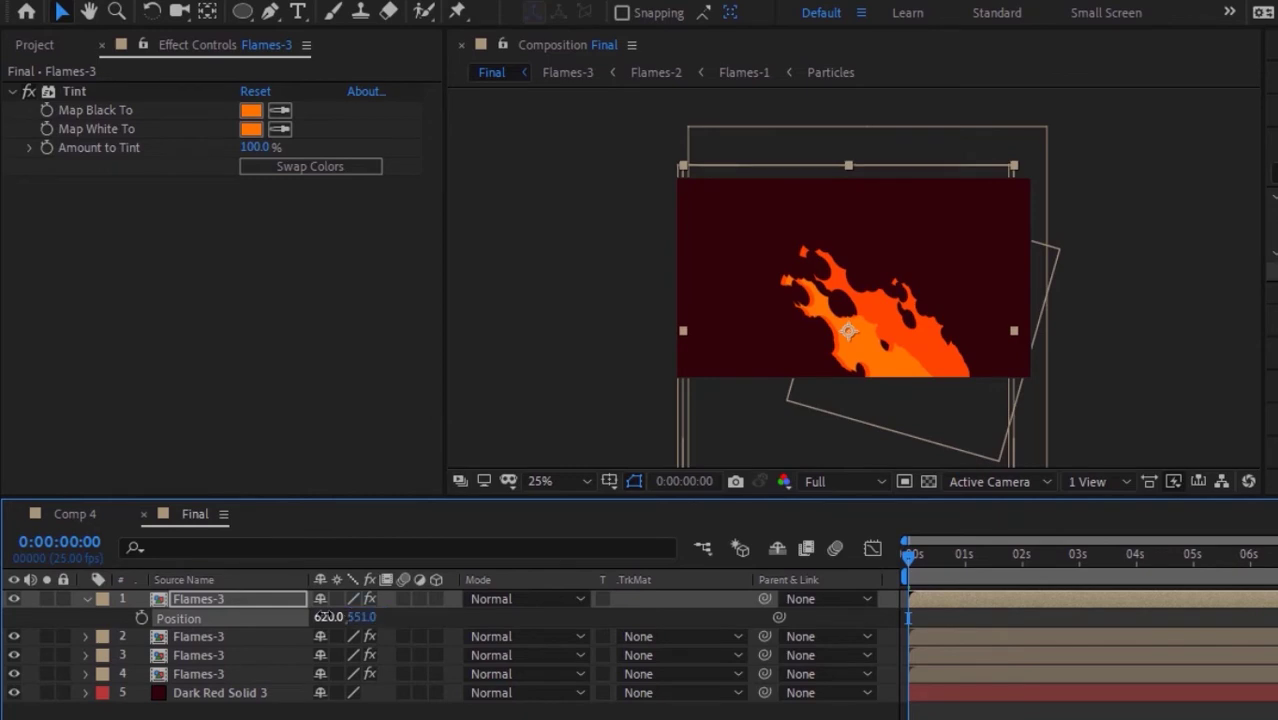
Scale the lighter orange Flames-3 copy to 90%, leaving its rotation at 0°
key(s)
click(346, 617)
text(90)
key(Return)
key(r)
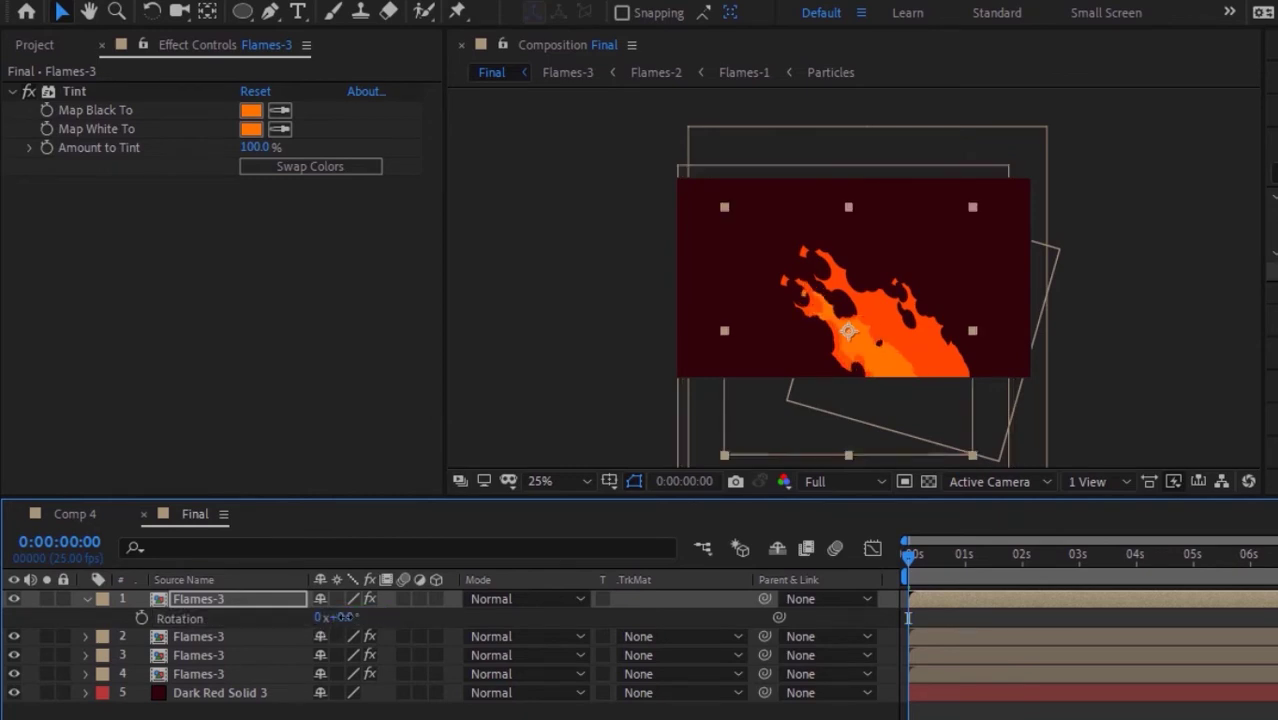
click(87, 598)
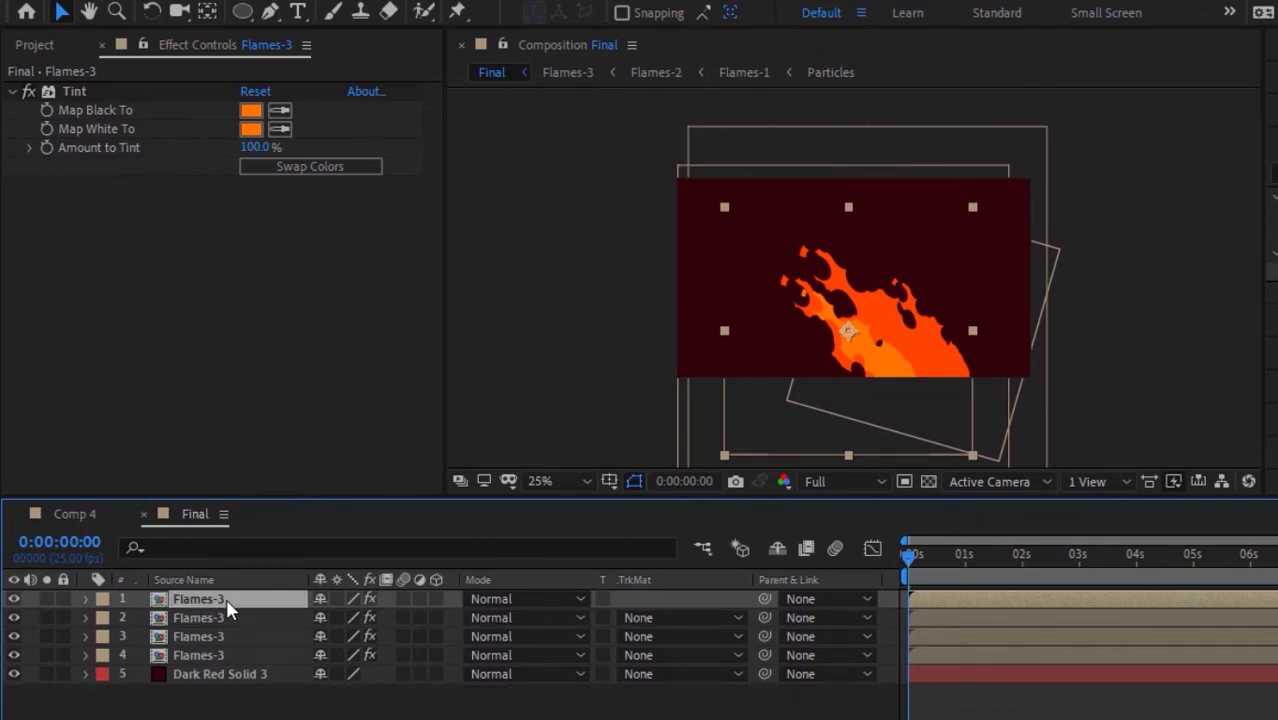
Duplicate the lighter orange Flames-3 layer and set the new copy's position to 793, 535
key(ctrl+d)
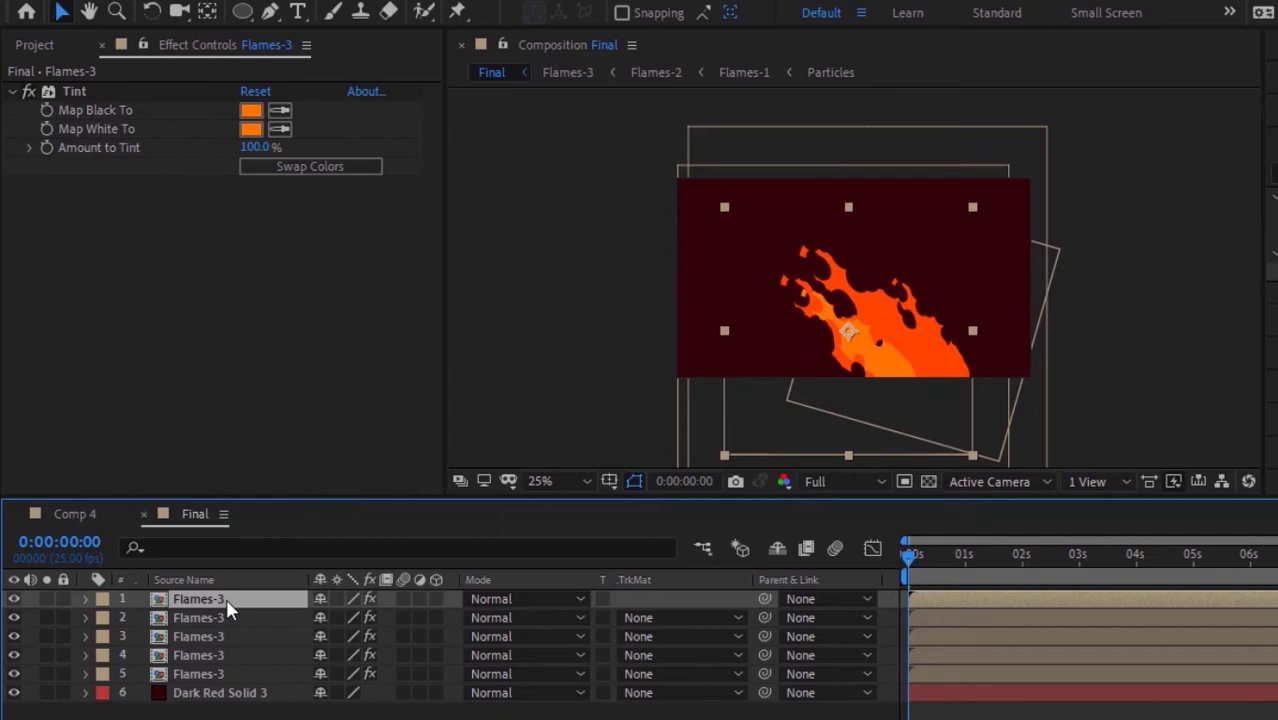
key(p)
click(325, 617)
text(753)
key(Tab)
text(535)
key(Return)
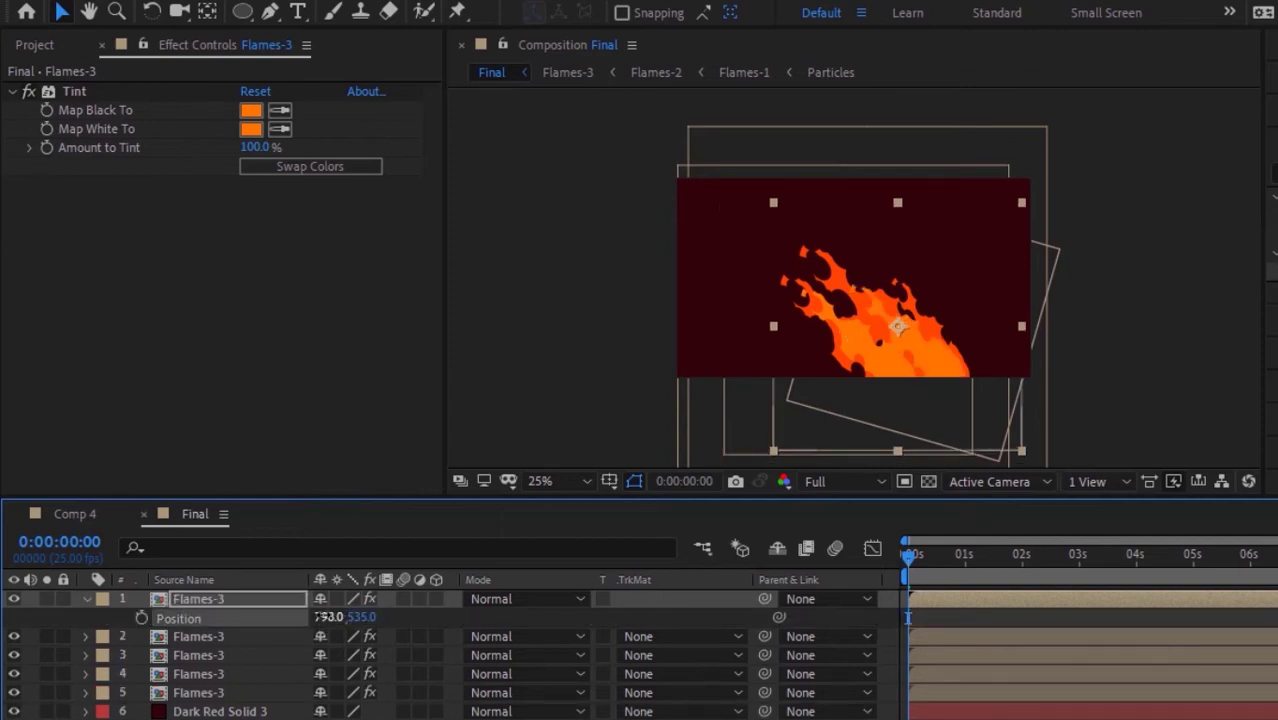
Set the newest lighter orange Flames-3 copy's rotation to 4°, keeping its scale at 90%
key(s)
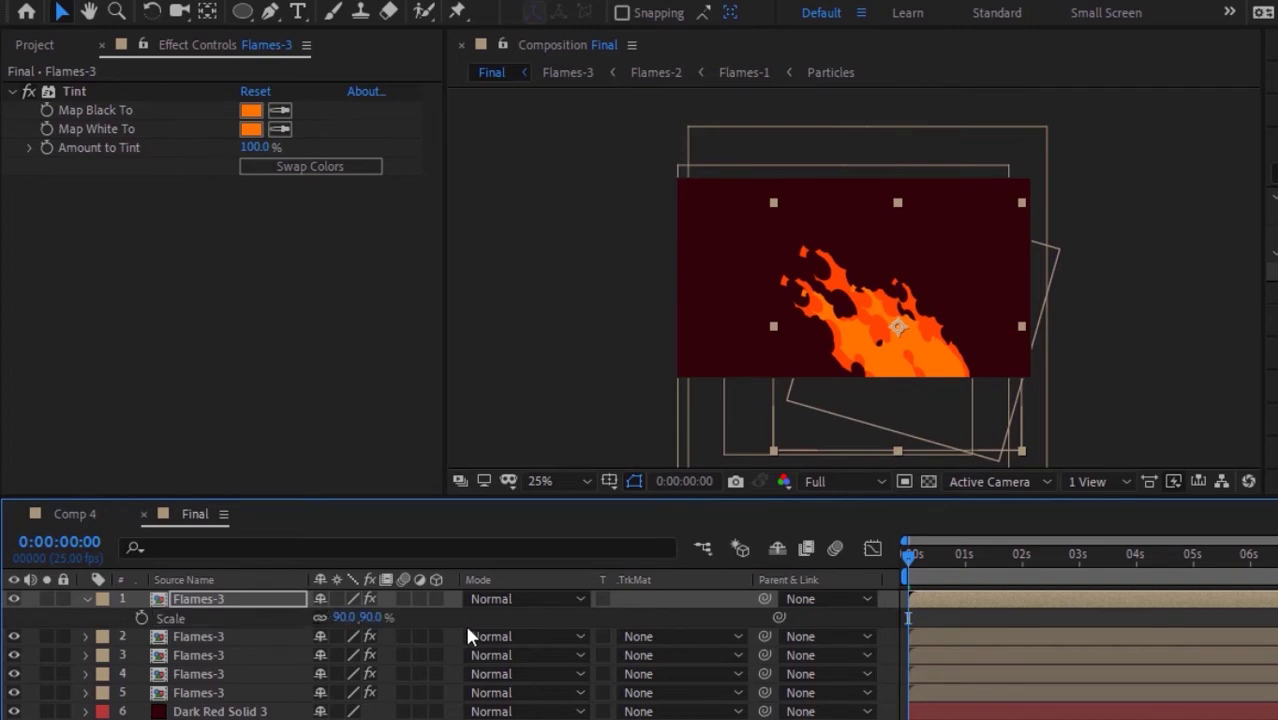
key(r)
click(345, 618)
text(4)
key(Return)
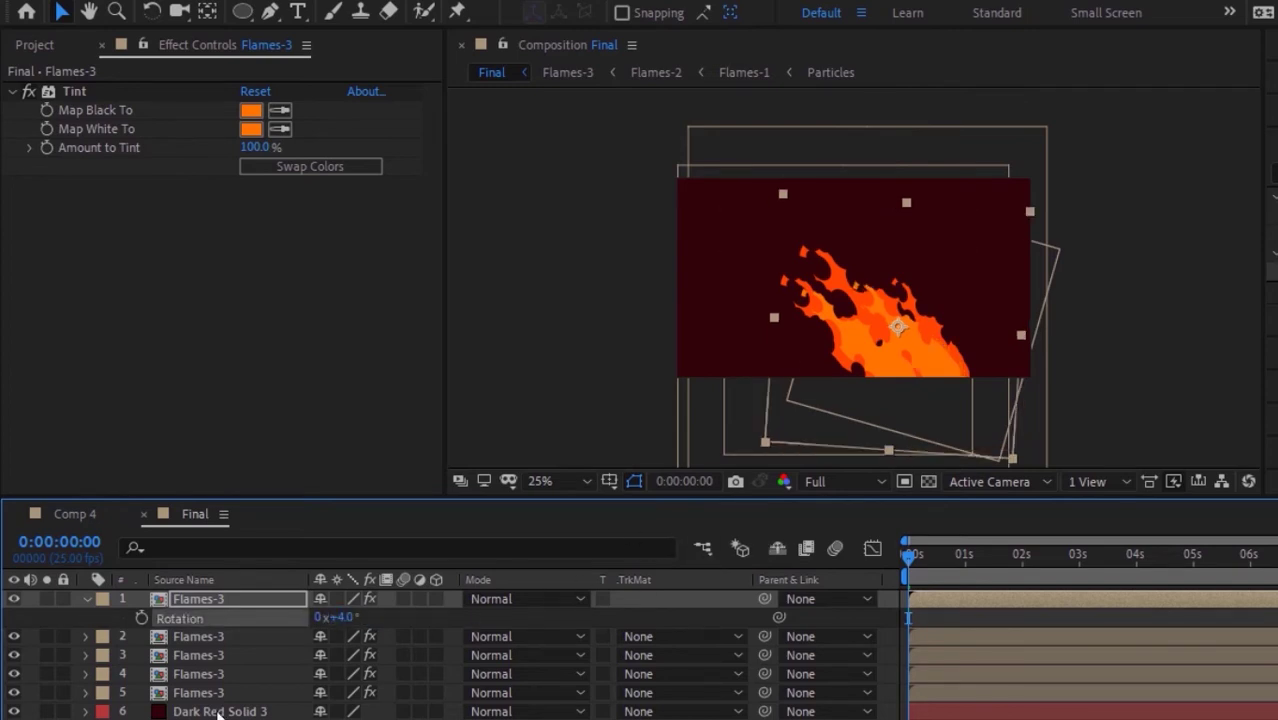
click(87, 598)
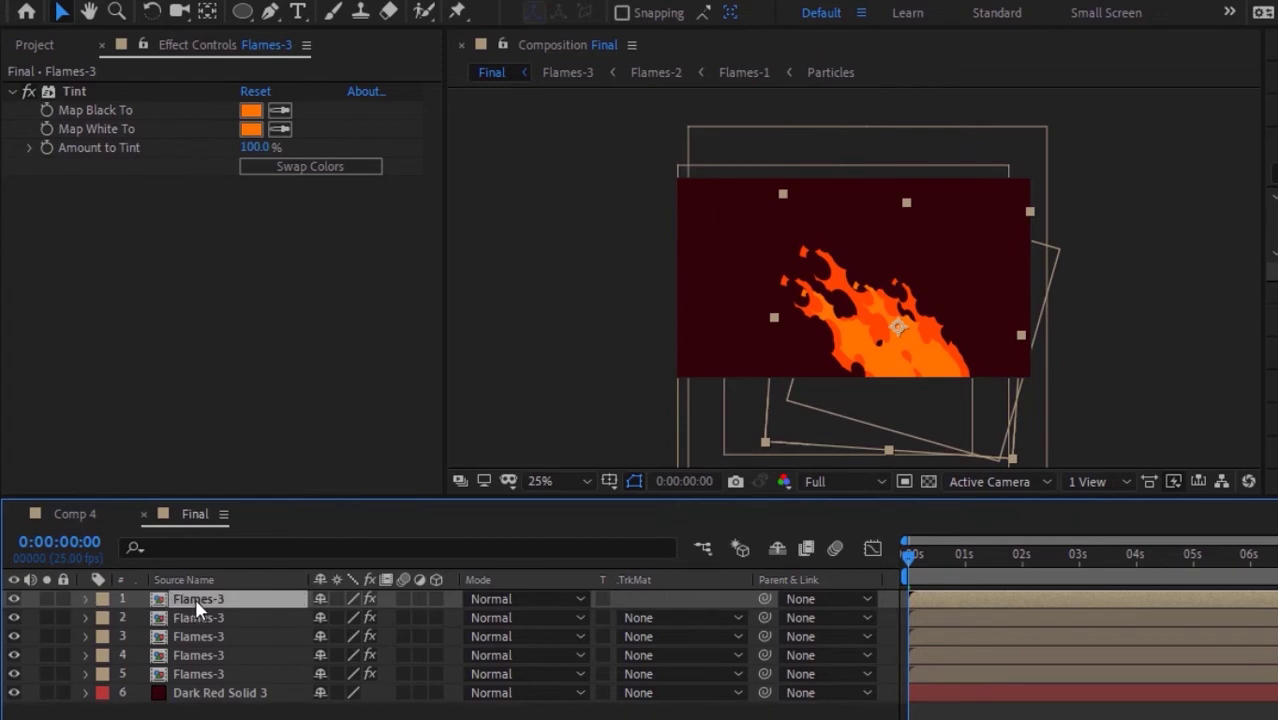
Duplicate the topmost Flames-3 layer and set the copy's Tint Map Black To color to hue 47, saturation 58
key(ctrl+d)
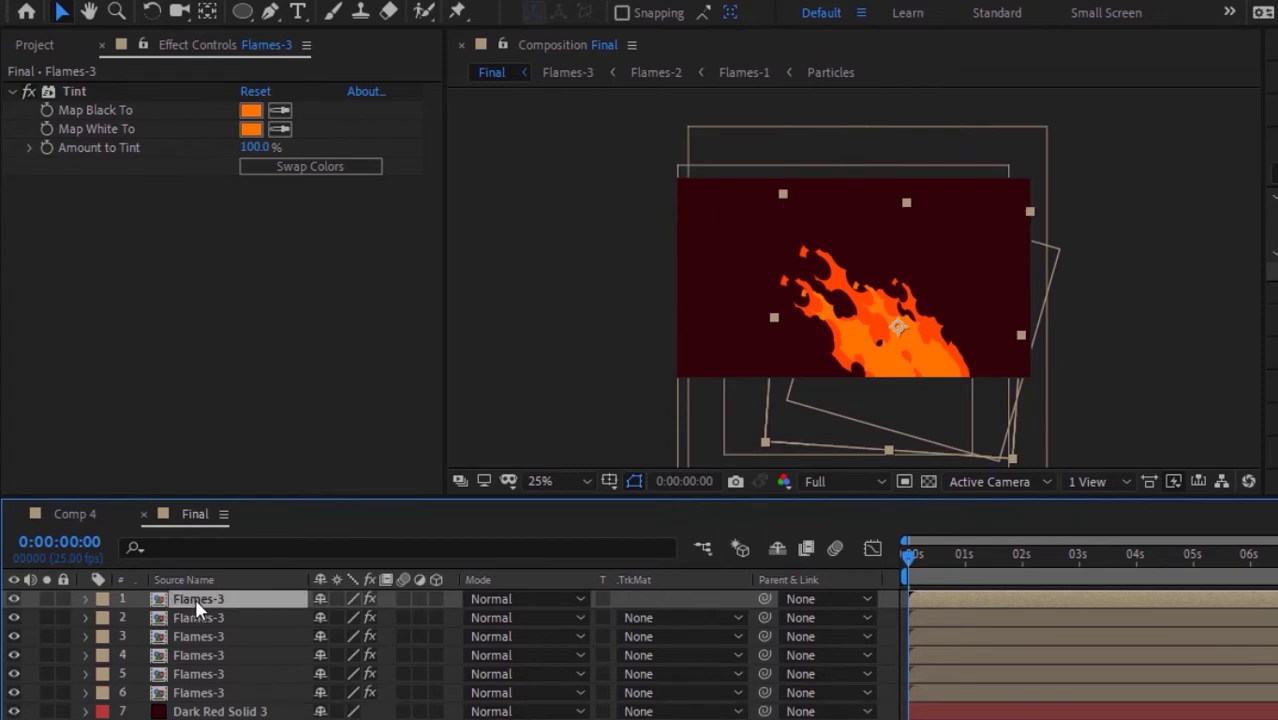
click(250, 112)
click(474, 210)
text(47)
key(Tab)
text(58)
key(Return)
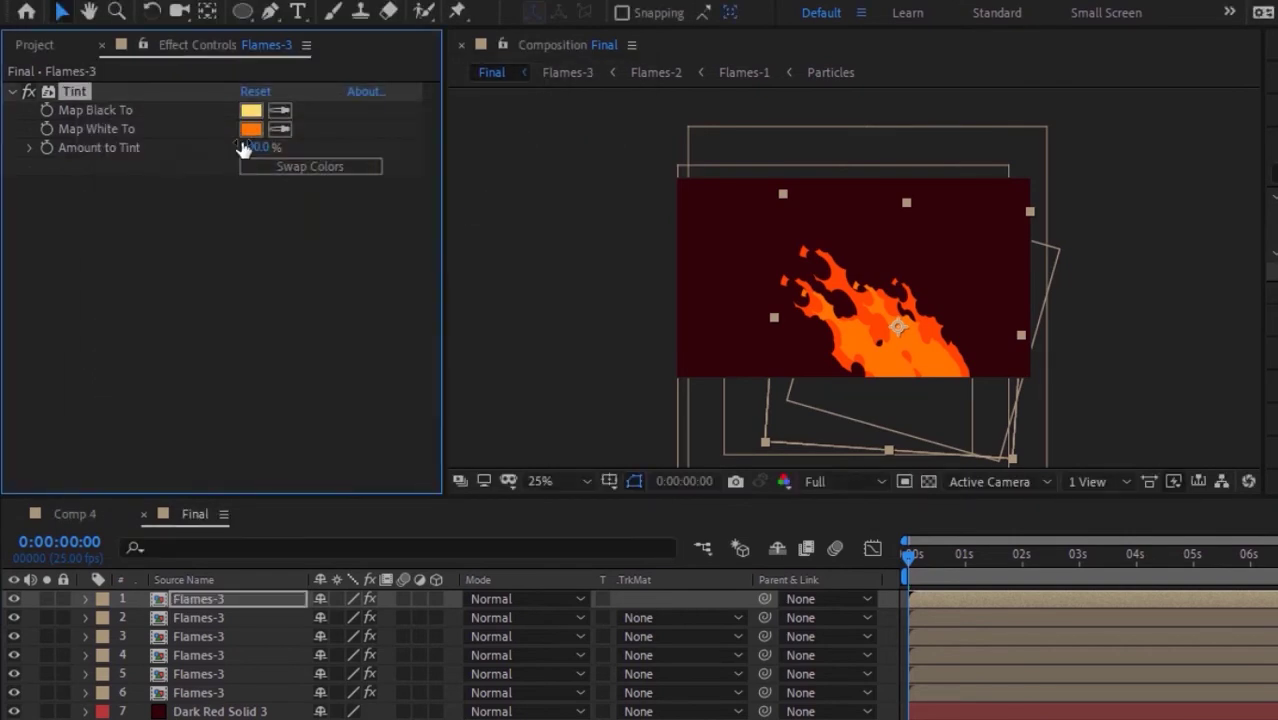
Set the new Flames-3 copy's Tint Map White To color to hue 47, saturation 58
click(250, 129)
drag(474, 211, 476, 210)
key(Tab)
text(58)
key(Return)
Set the yellow Flames-3 copy's position to 809, 561
key(p)
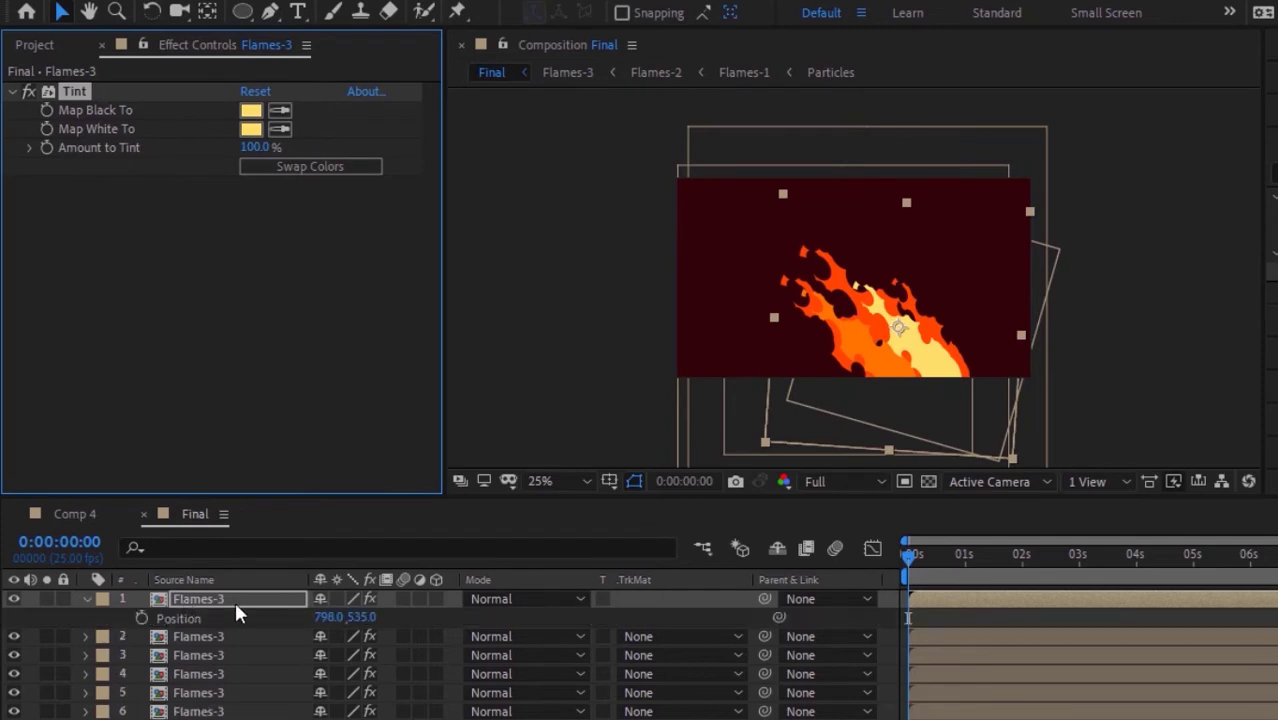
click(322, 618)
text(809)
key(Tab)
text(561)
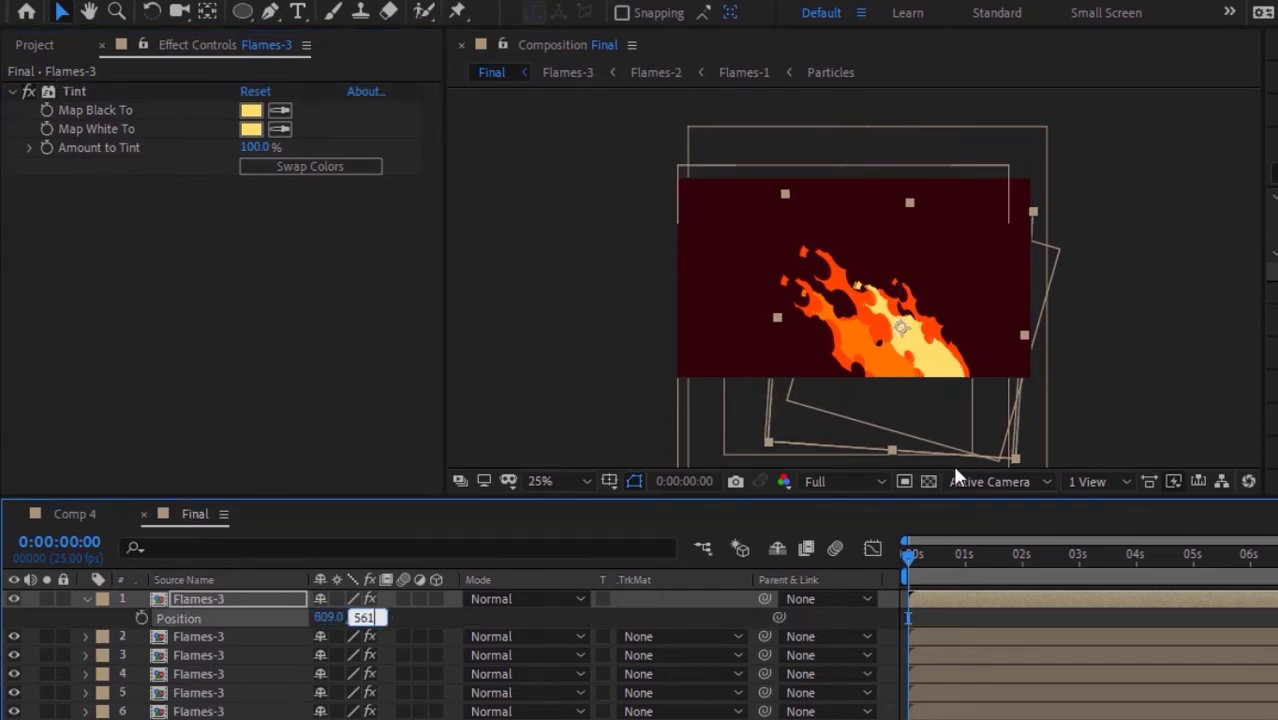
key(Return)
Scale the yellow Flames-3 copy to 75% and set its rotation to 1°
key(s)
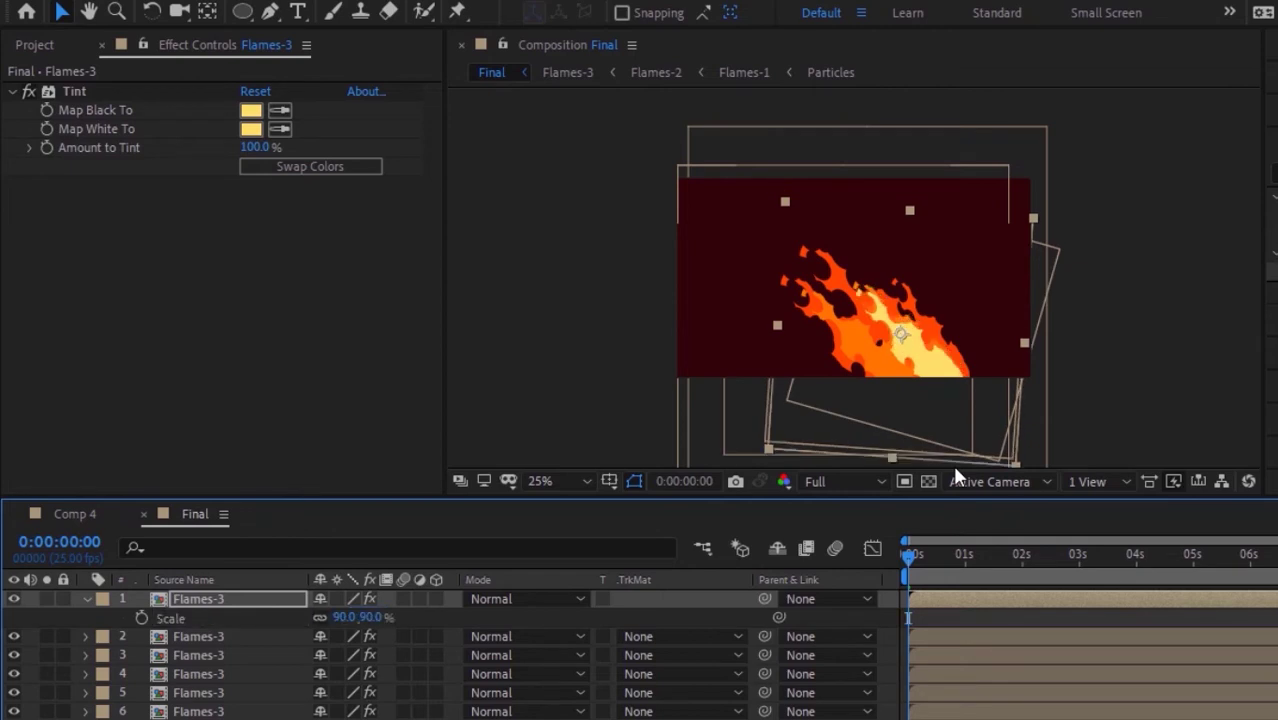
click(343, 617)
text(75)
key(Return)
key(r)
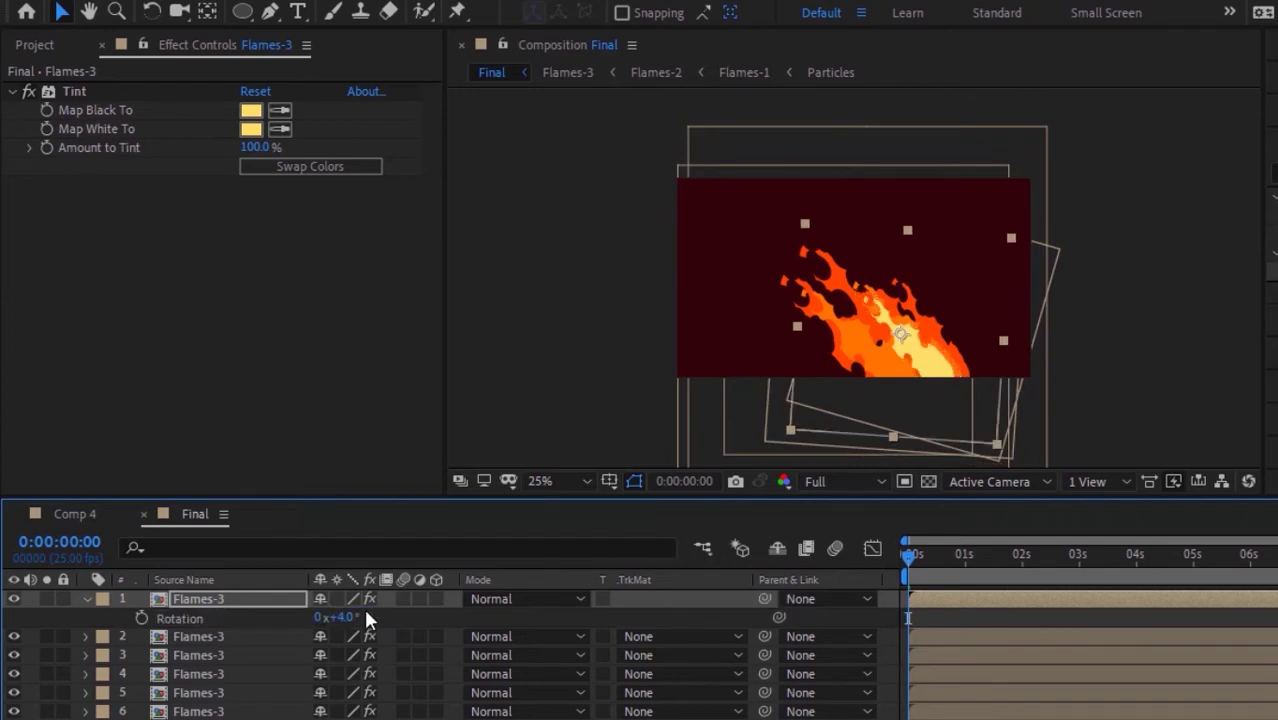
drag(345, 617, 339, 617)
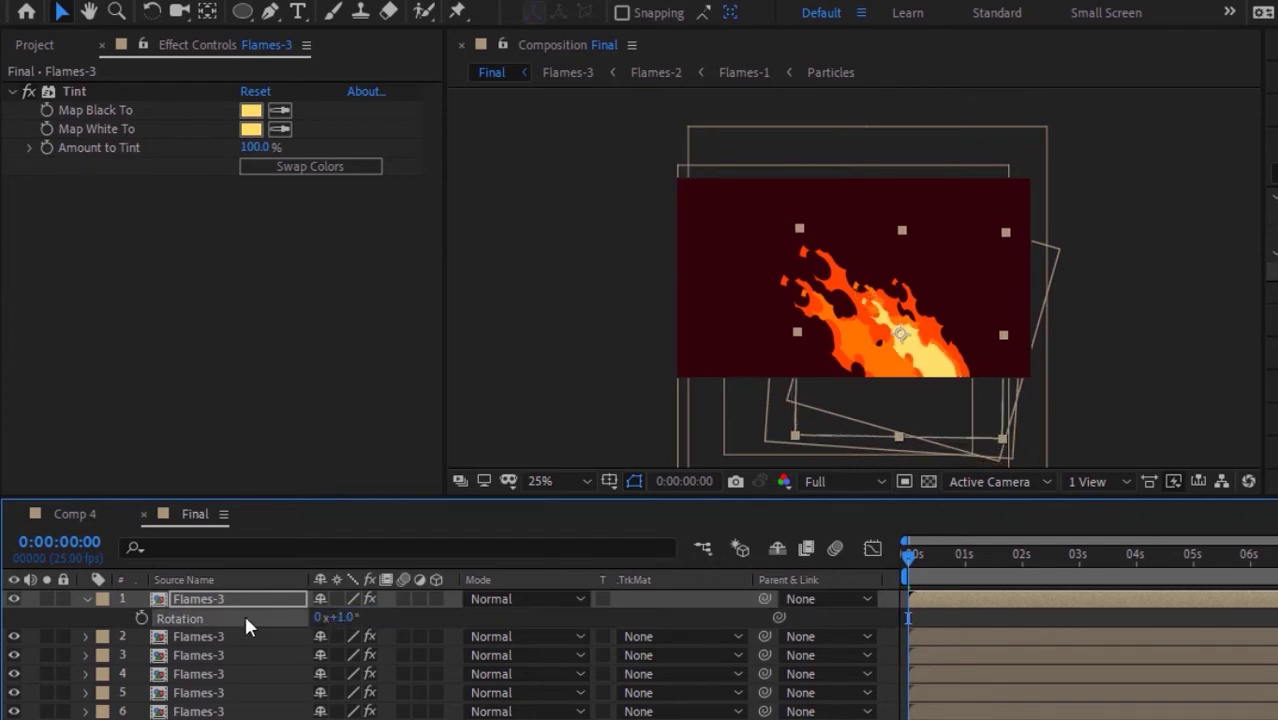
click(87, 598)
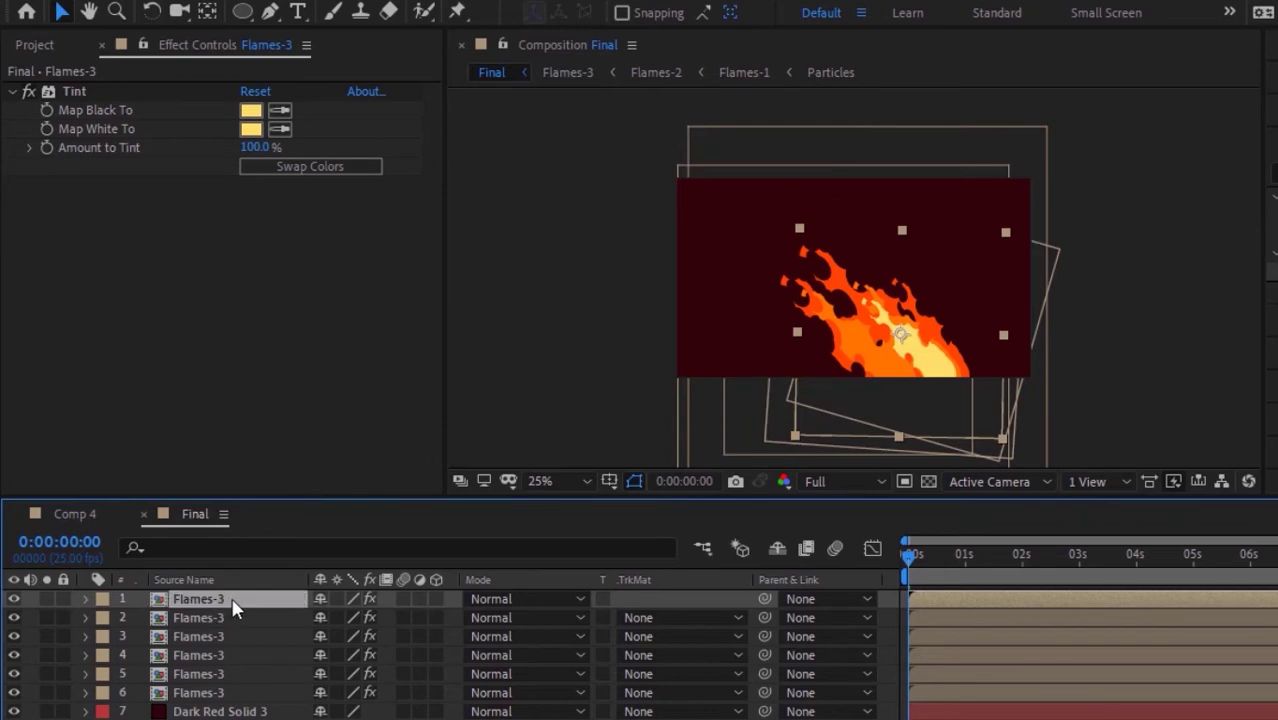
Duplicate the yellow Flames-3 layer and set the copy's Tint Map Black To color to hue 41, saturation 62
key(ctrl+d)
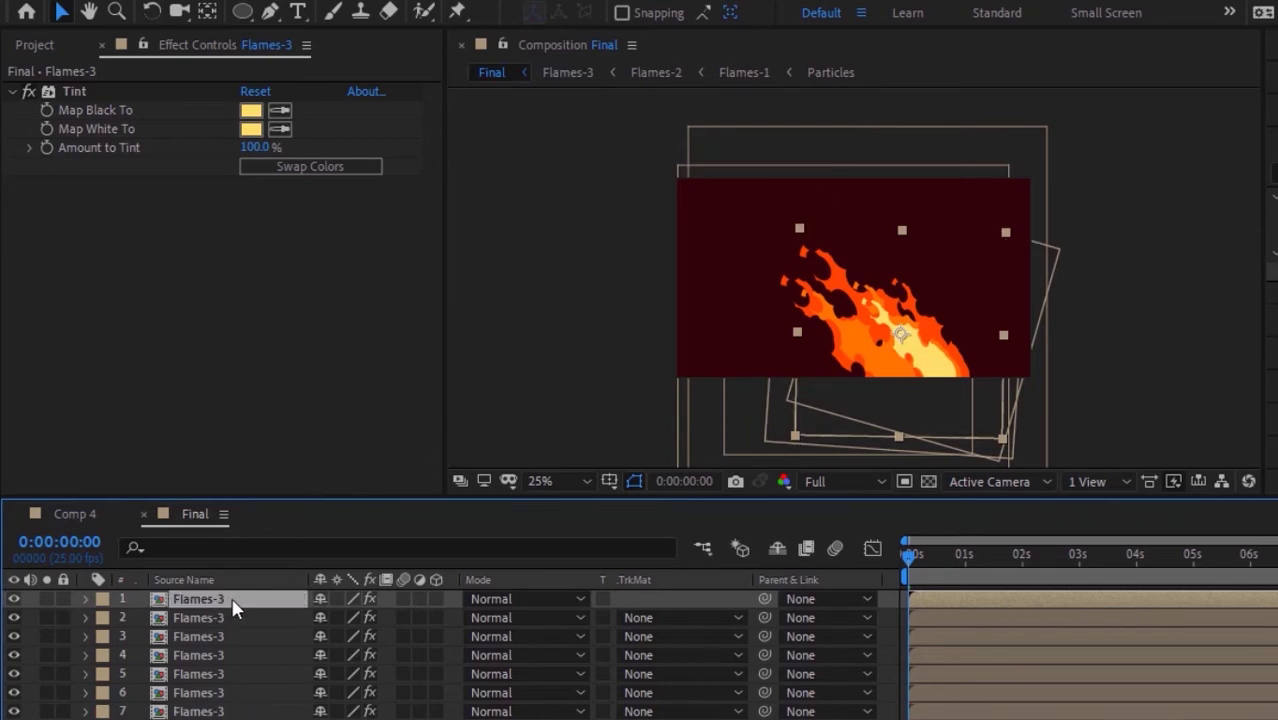
click(250, 110)
click(472, 208)
text(41)
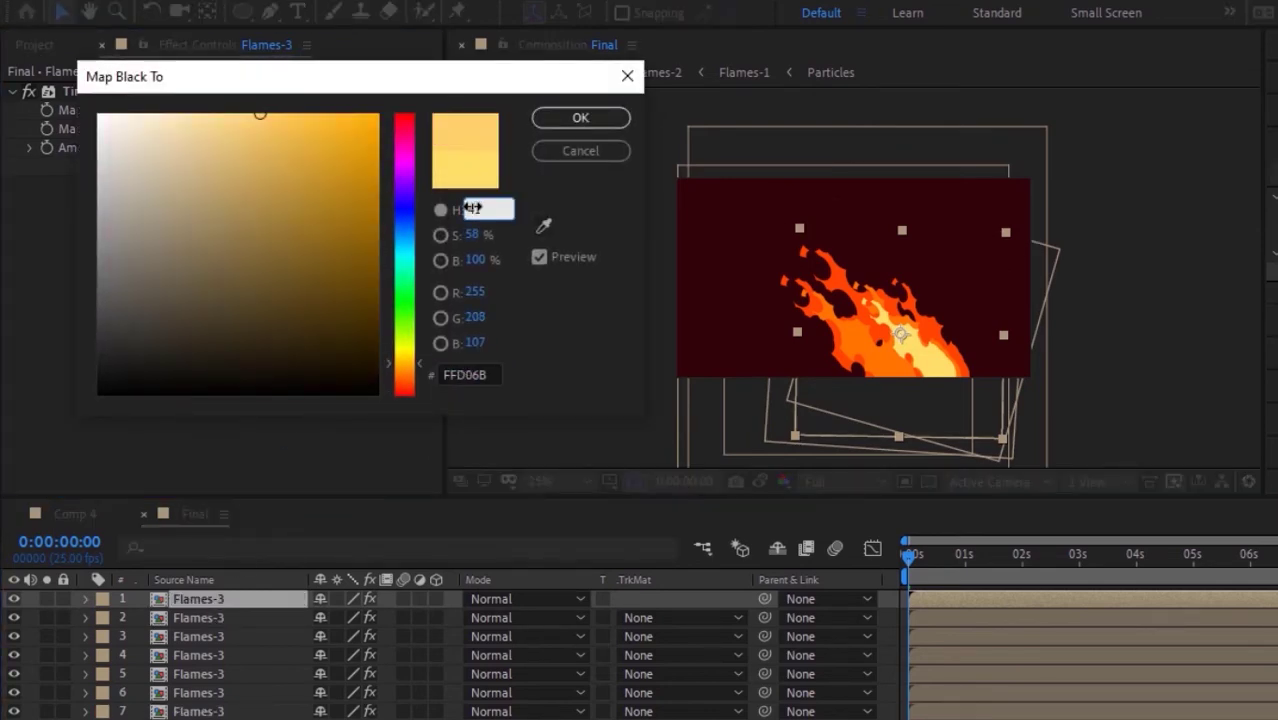
key(Tab)
text(62)
key(Return)
Set the new copy's Tint Map White To color to hue 40, saturation 62
click(255, 130)
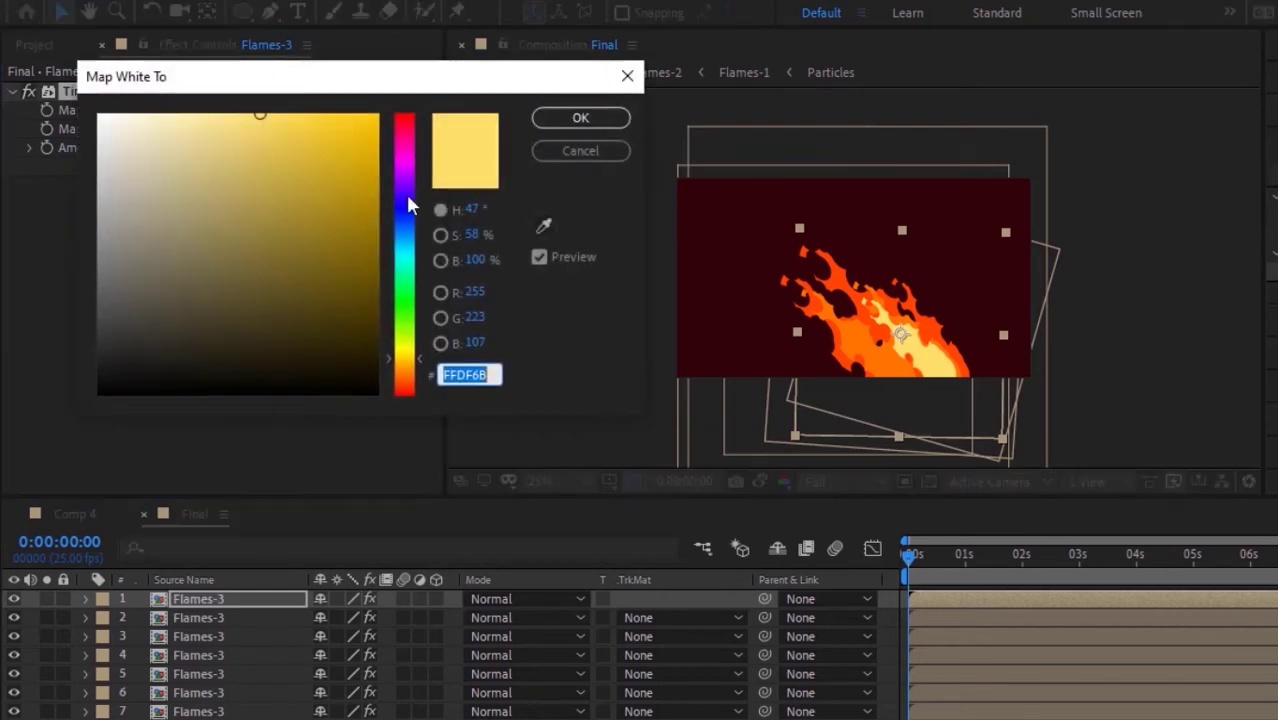
click(472, 208)
text(40)
key(Tab)
text(62)
key(Return)
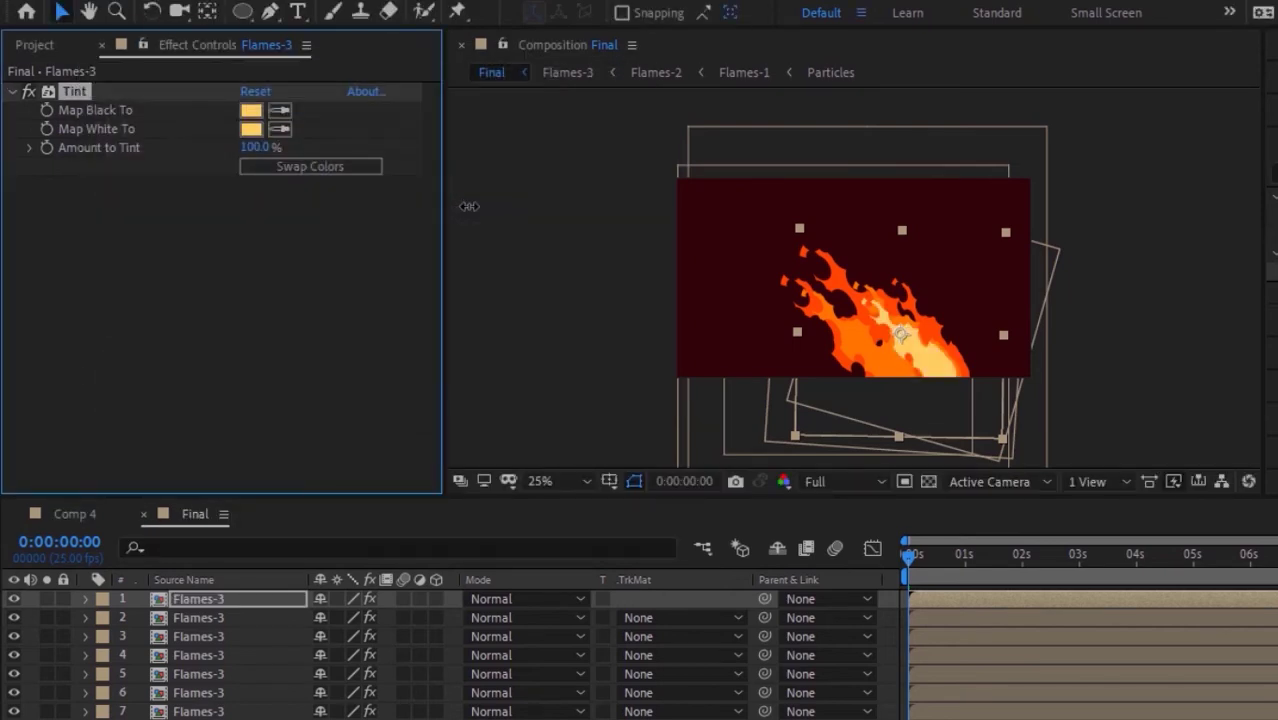
Set the golden yellow Flames-3 copy's position to 684, 620
key(p)
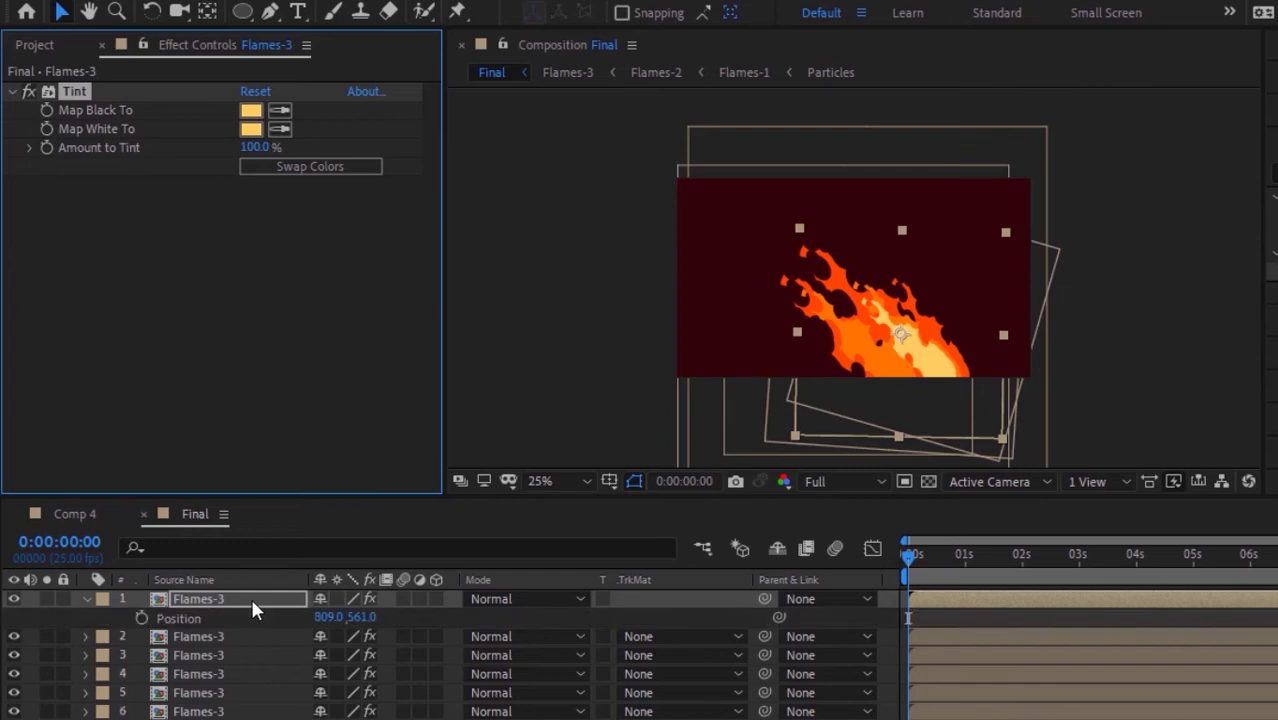
click(330, 617)
text(684)
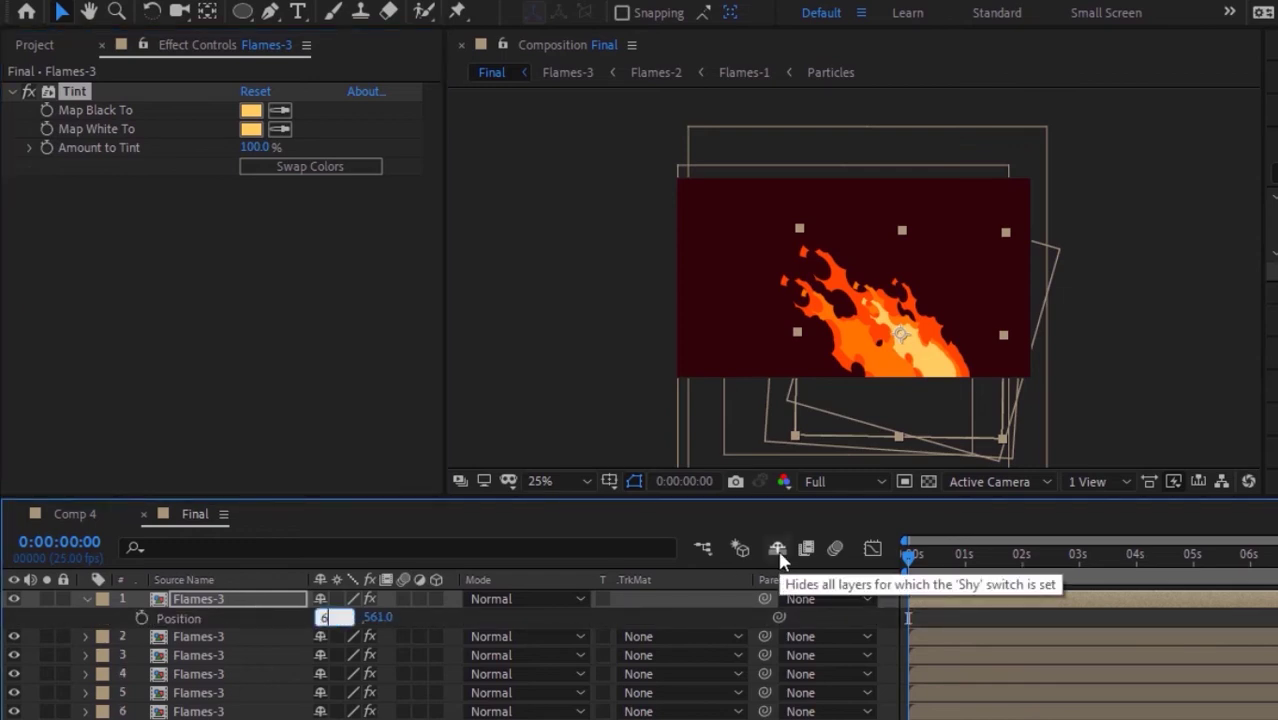
key(Tab)
text(620)
key(Return)
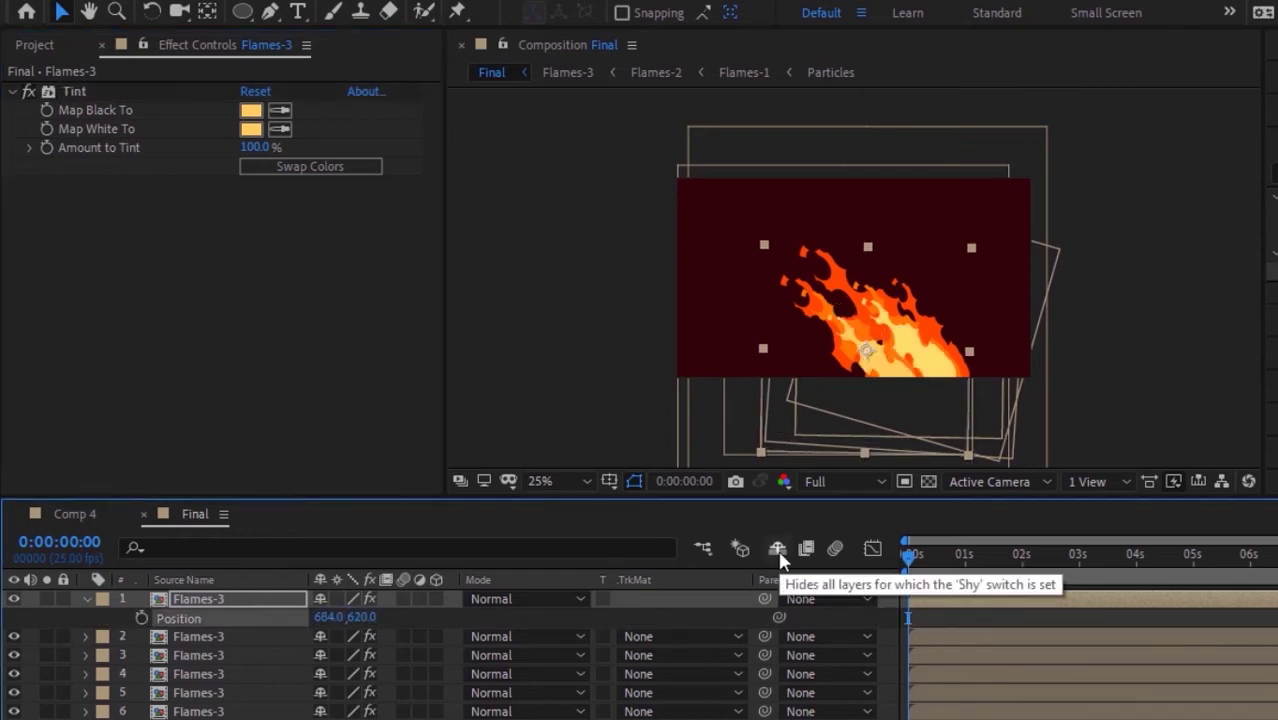
Scale the golden yellow Flames-3 copy to 60% and set its rotation to -1°
key(s)
click(340, 617)
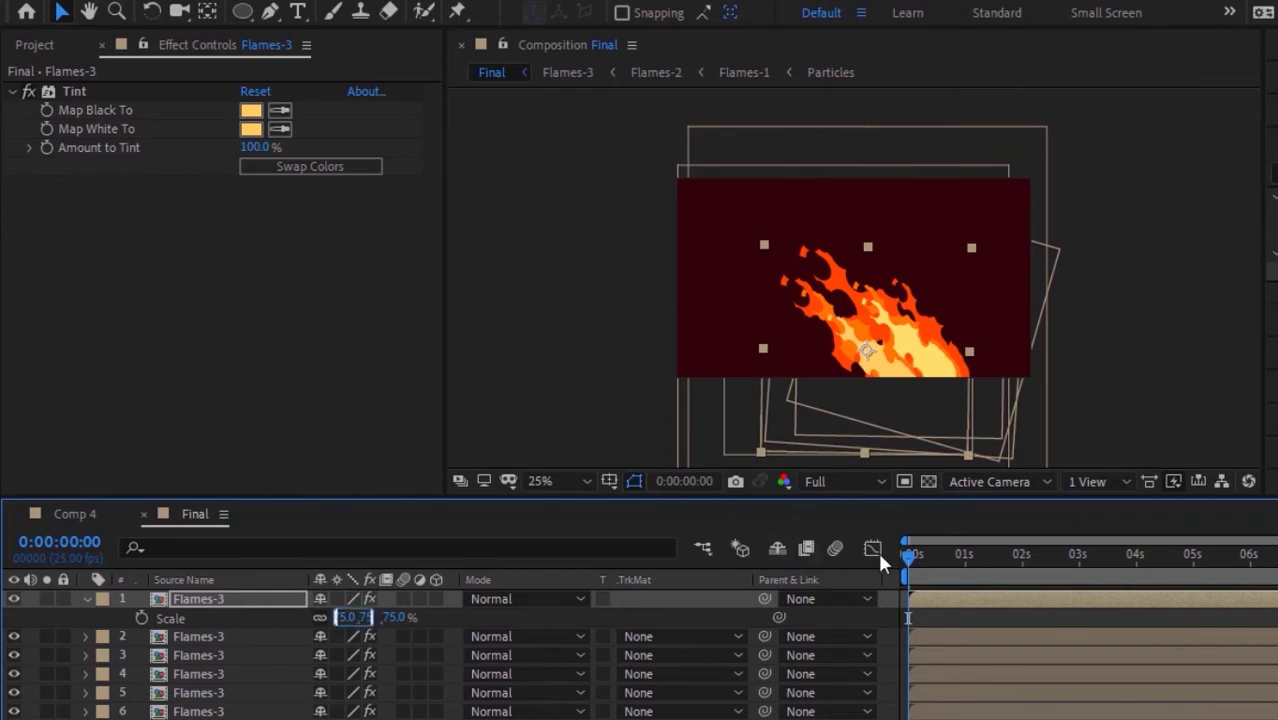
text(60)
key(Return)
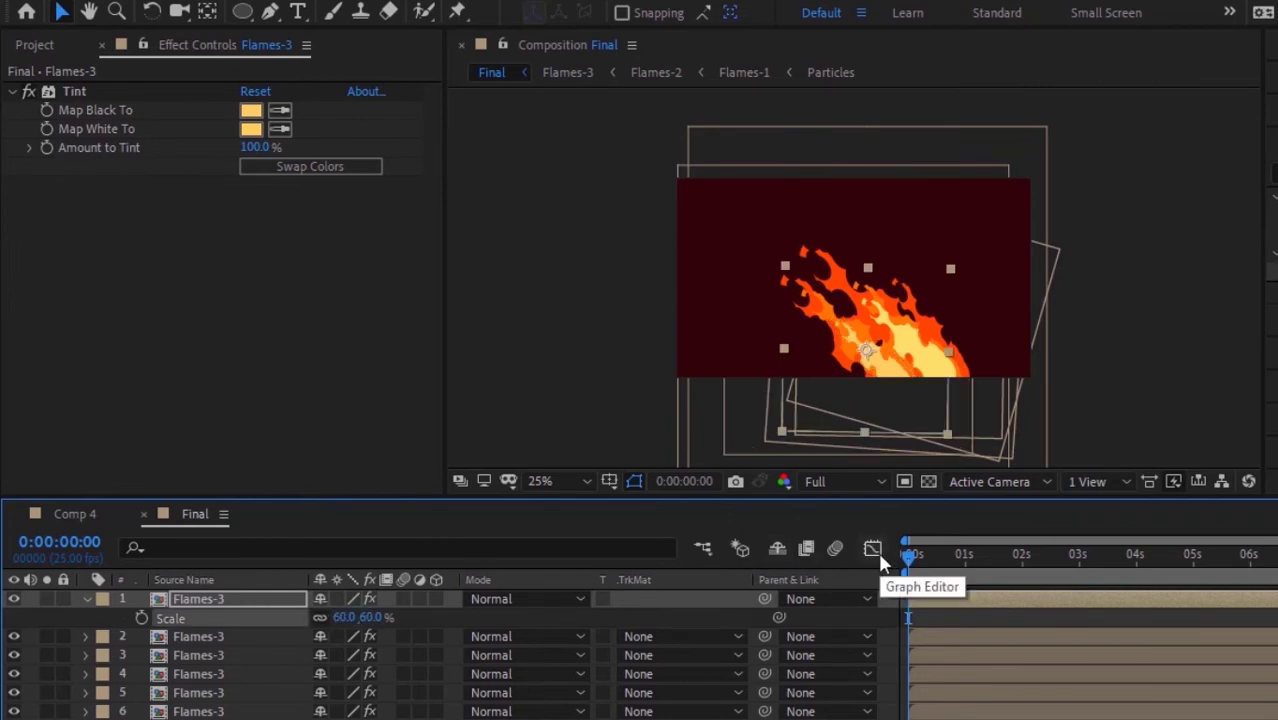
key(r)
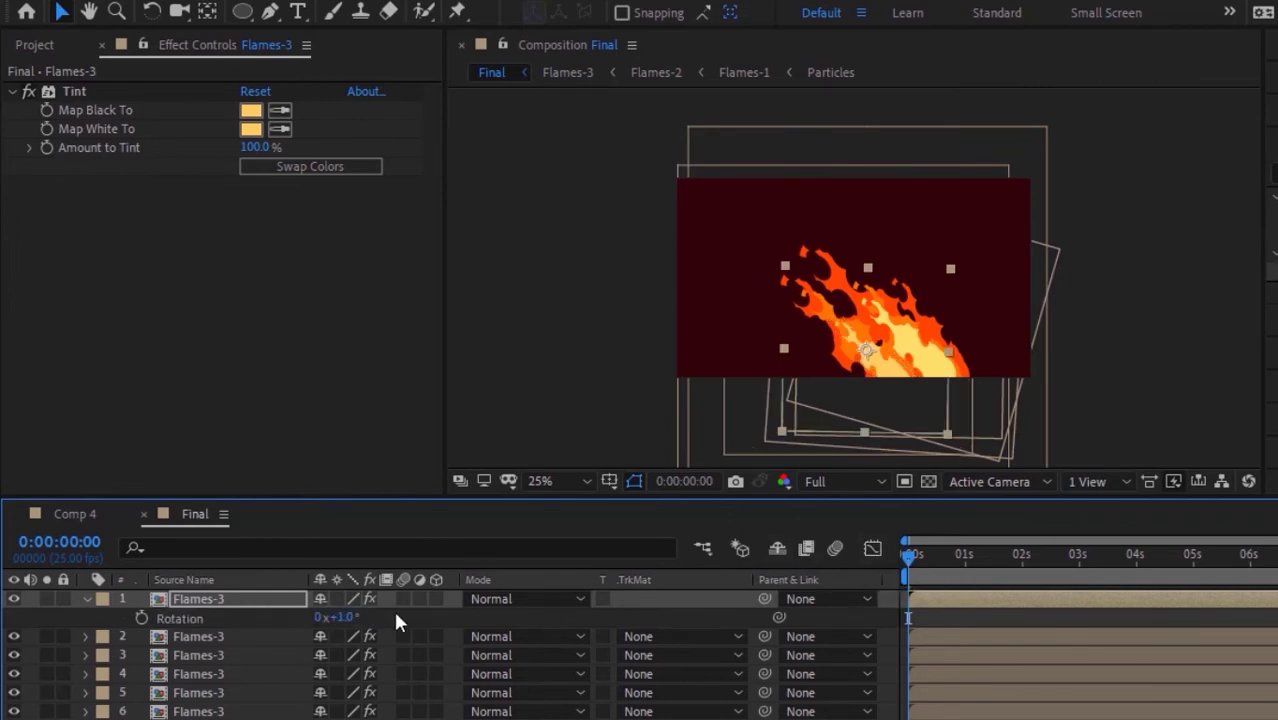
click(343, 617)
text(-10)
key(Return)
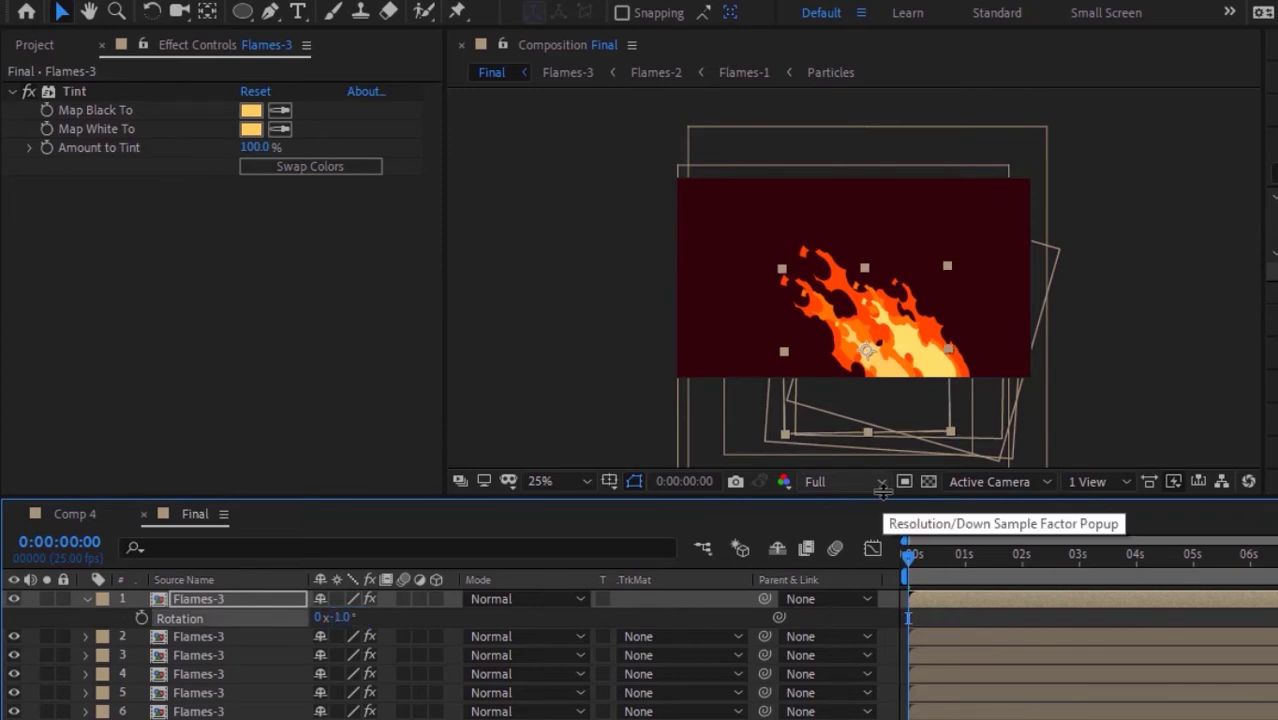
click(86, 599)
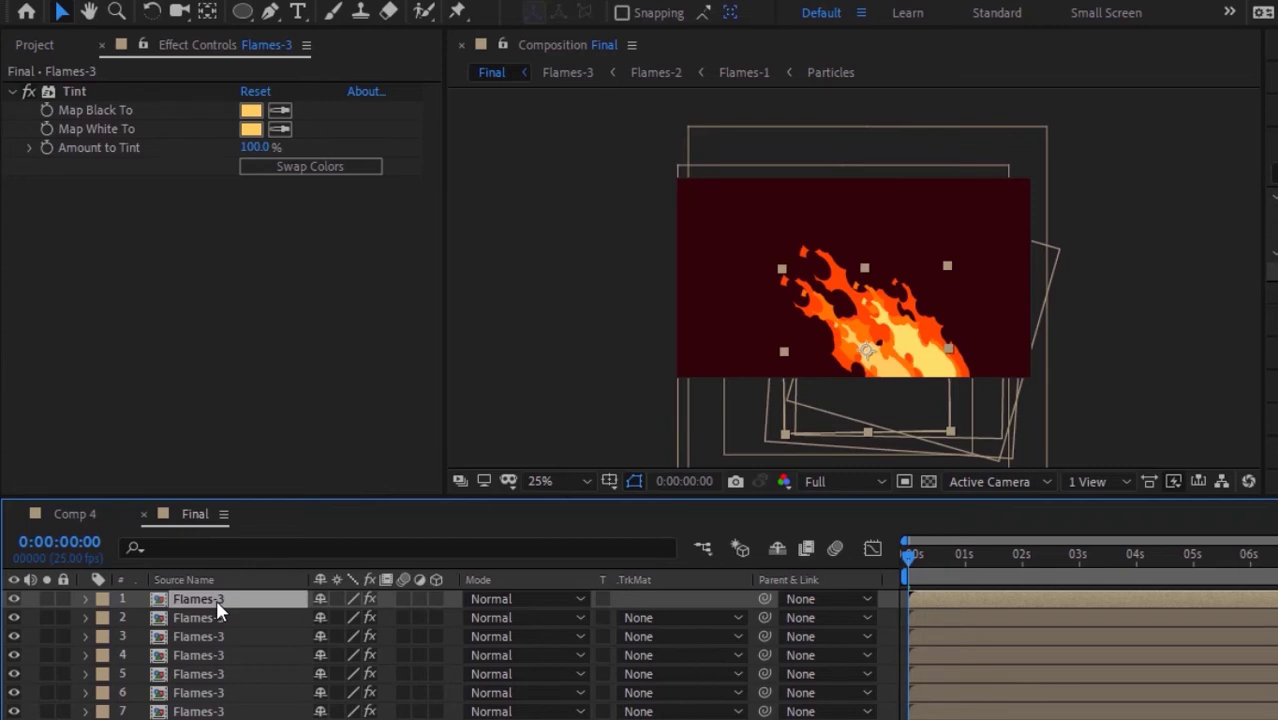
Duplicate the golden yellow Flames-3 layer and set the copy's Tint saturation to 48 for Map Black To and 47 for Map White To
click(250, 110)
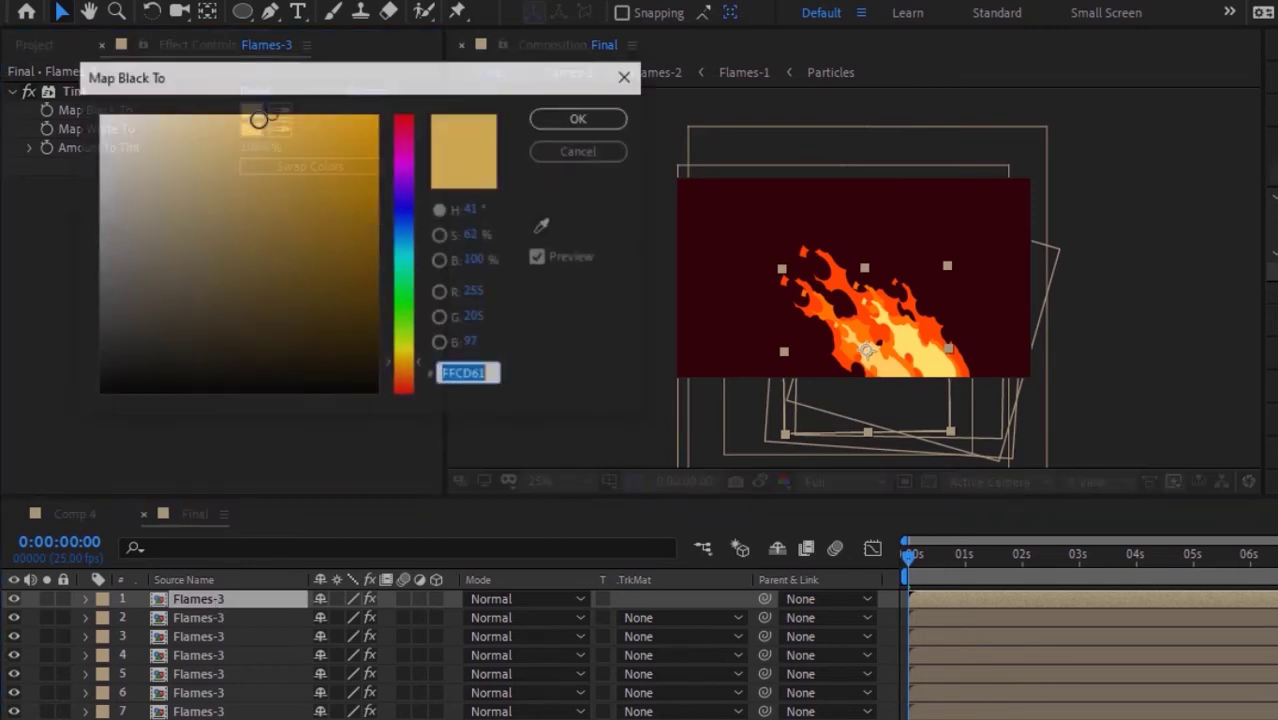
key(Tab)
text(50)
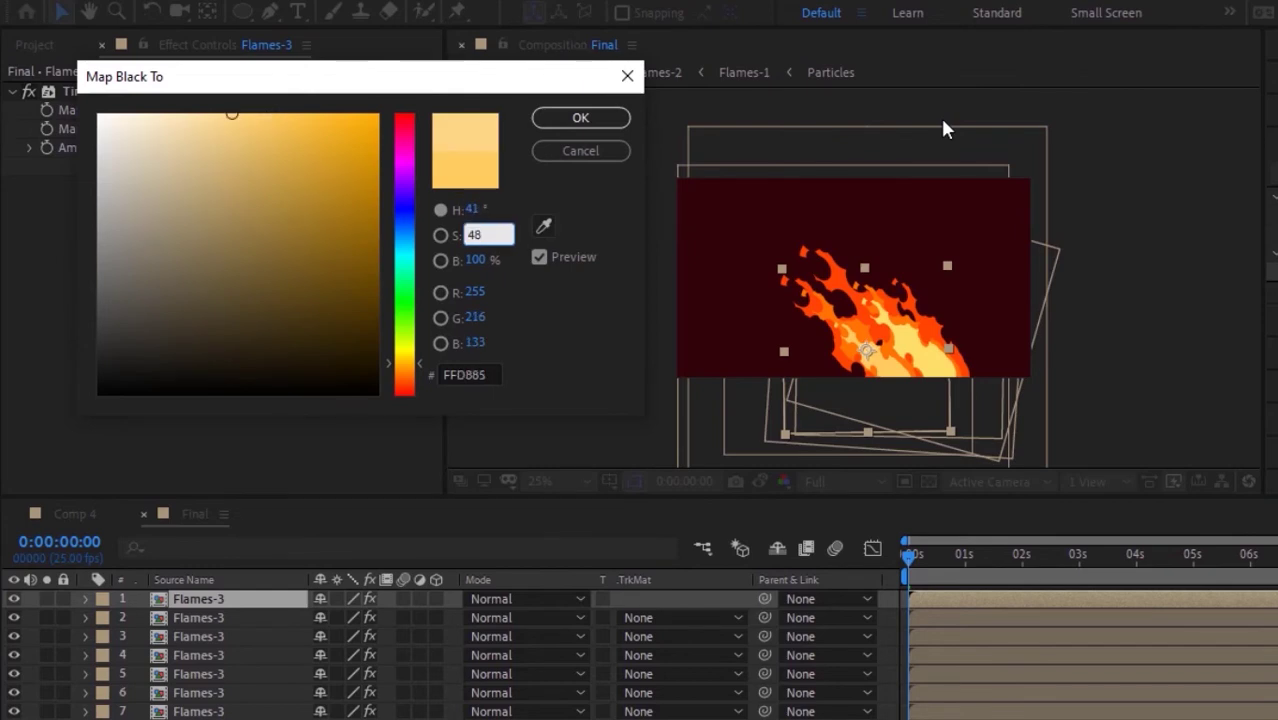
key(Return)
click(476, 236)
text(47)
key(Return)
click(217, 596)
Set the palest Flames-3 copy's position to 810, 687, leaving its scale at 60%
key(p)
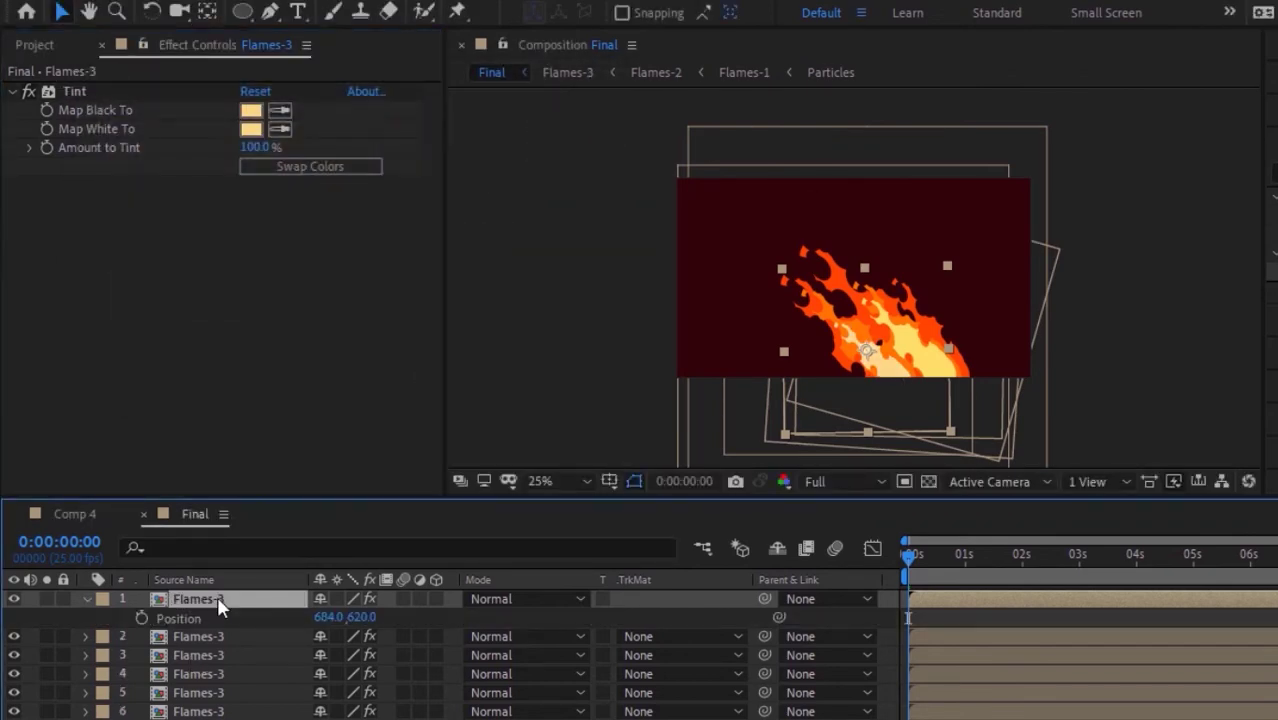
click(331, 617)
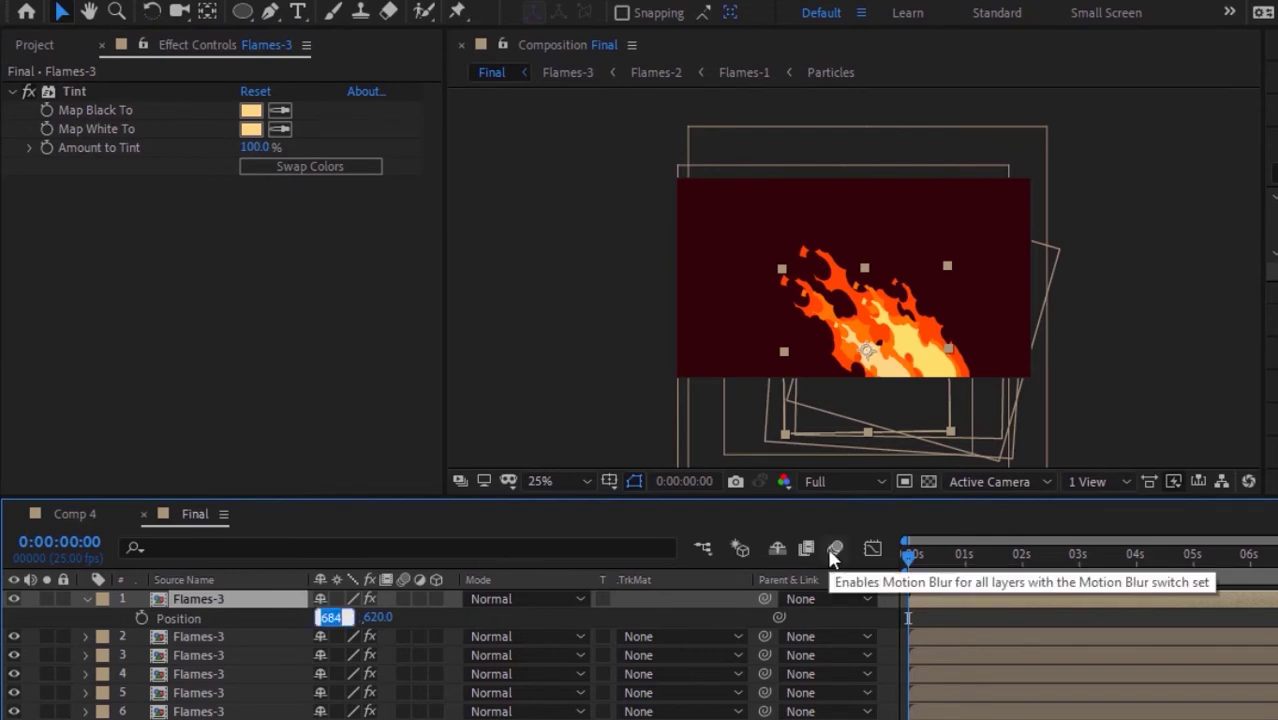
text(810)
key(Tab)
text(687)
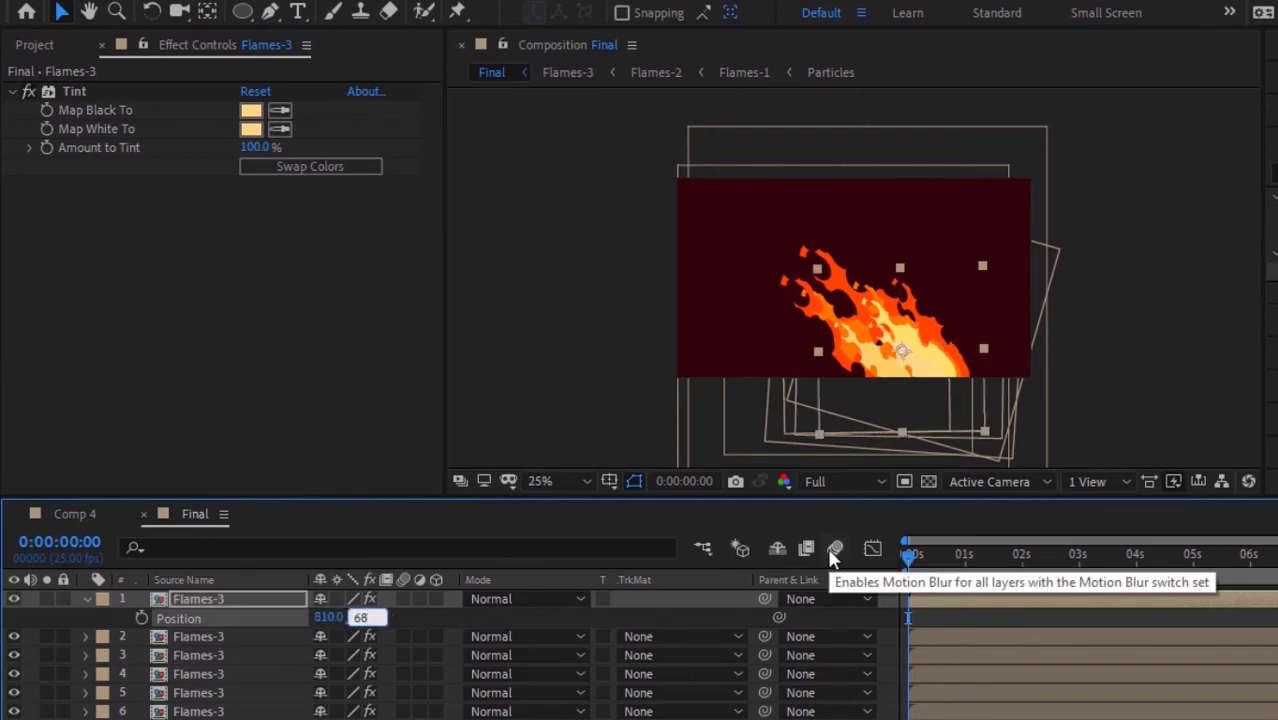
key(Return)
key(s)
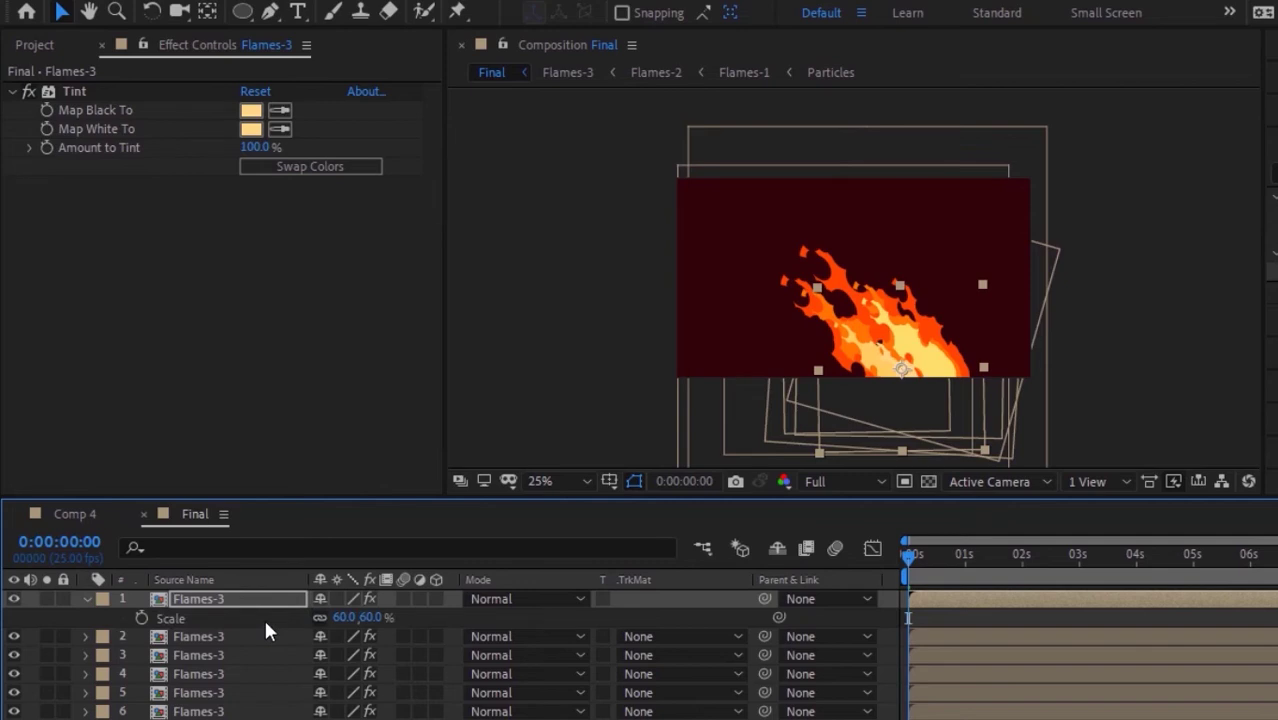
click(87, 599)
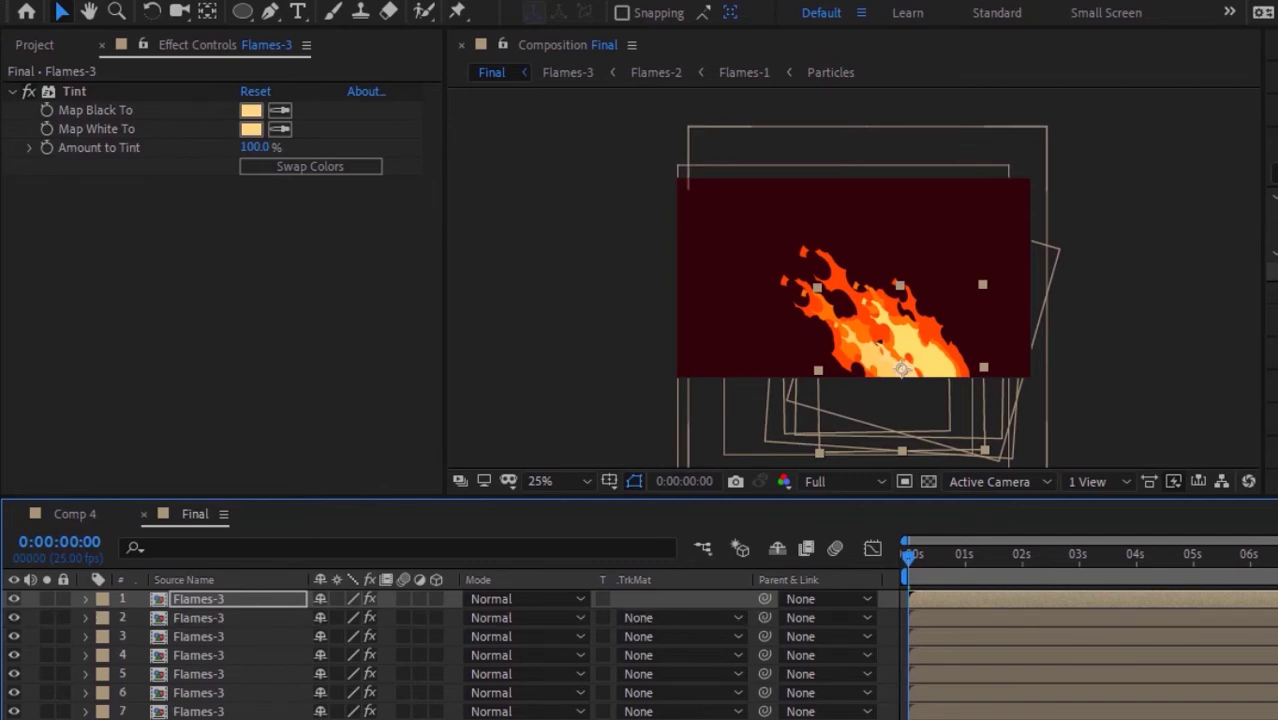
Preview the layered fire animation in the Final composition, magnified to 50%
key(ctrl+a)
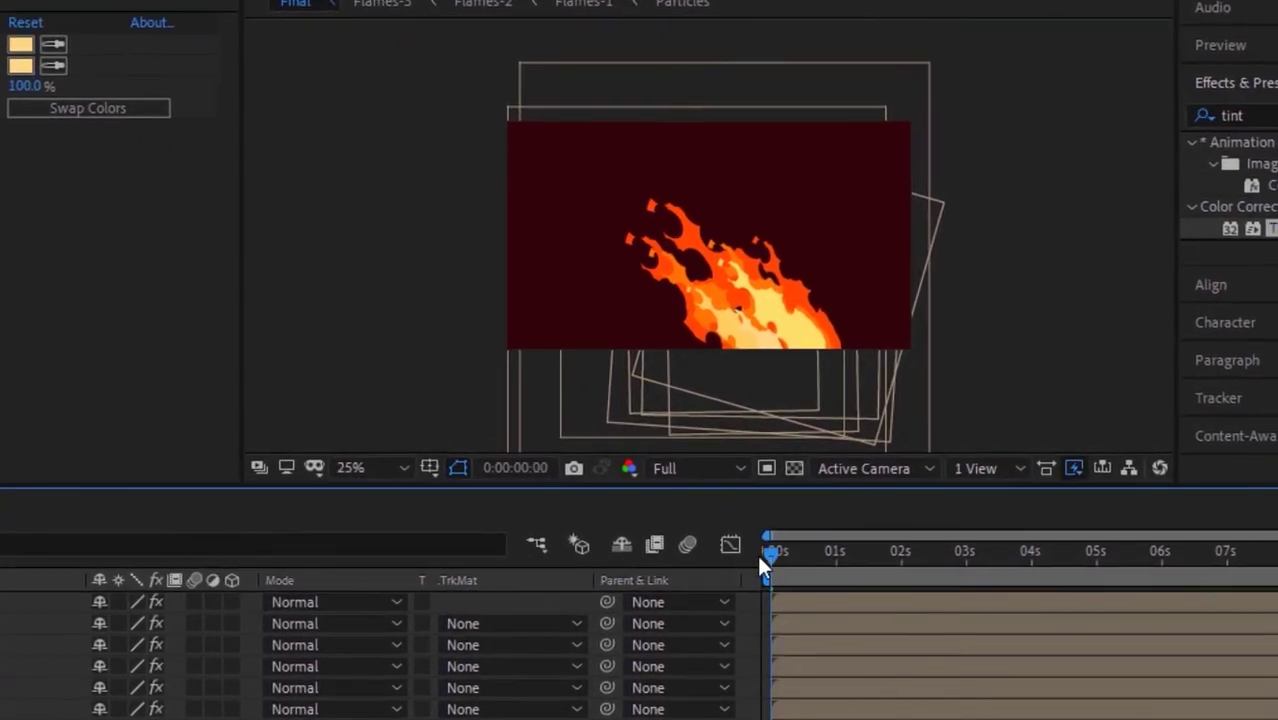
key(space)
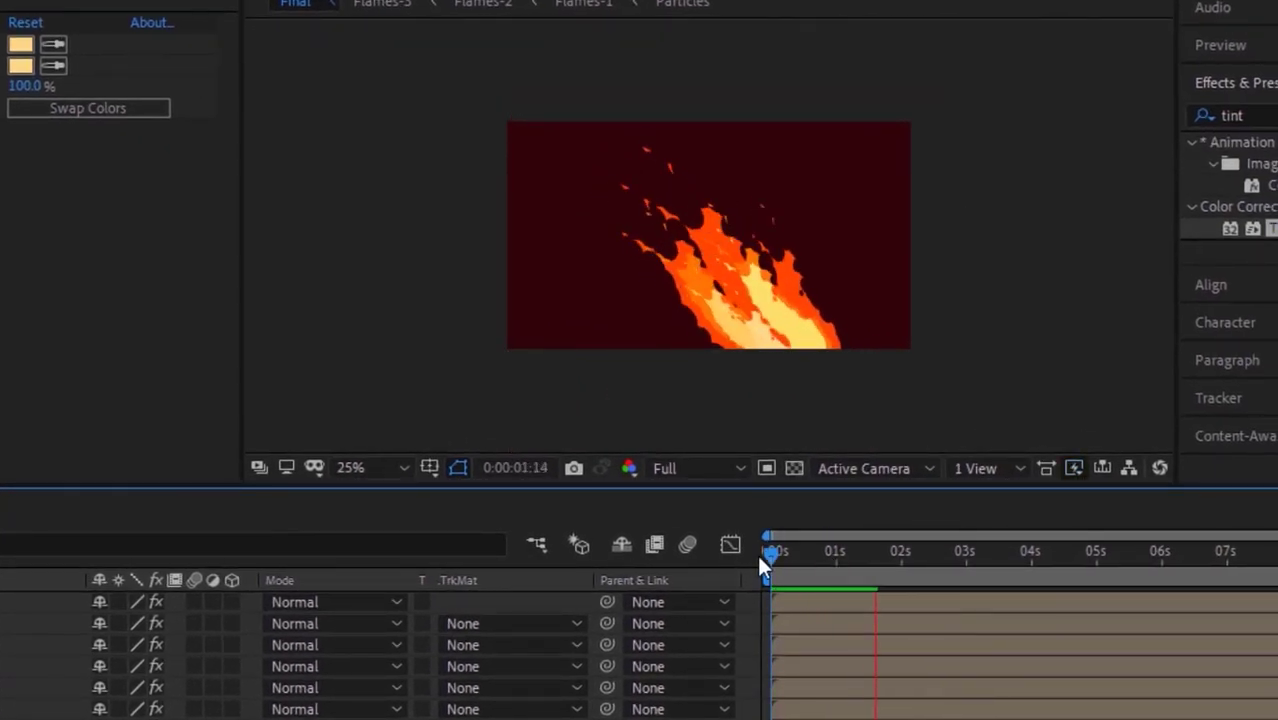
key(period)
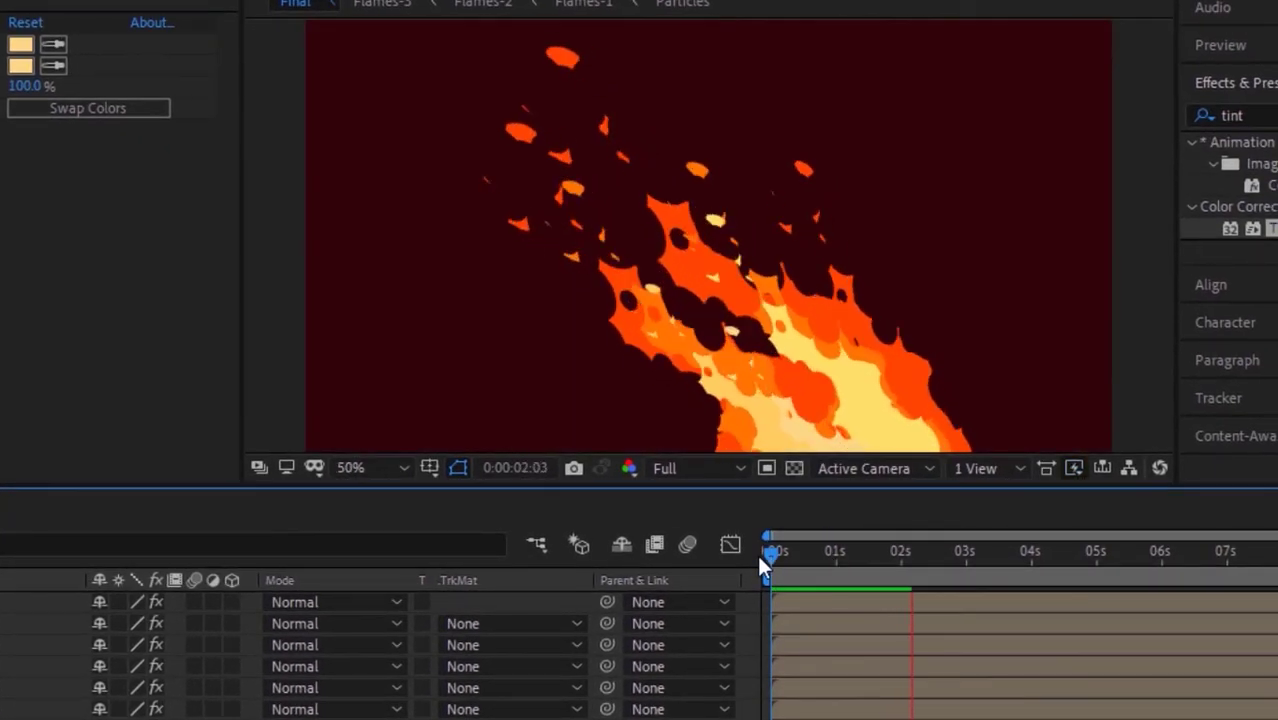
key(space)
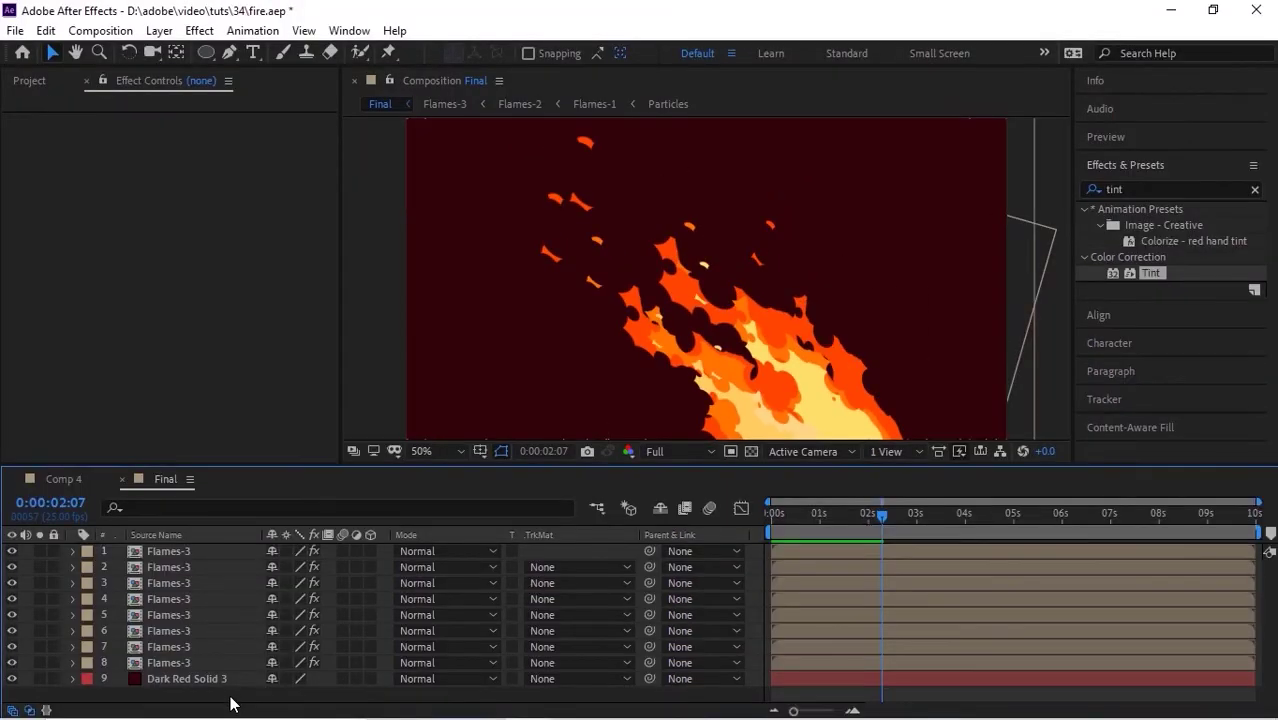
Create a 1280 x 720 dark red solid above the flame layers and apply the Trapcode Particular effect to it
key(ctrl+y)
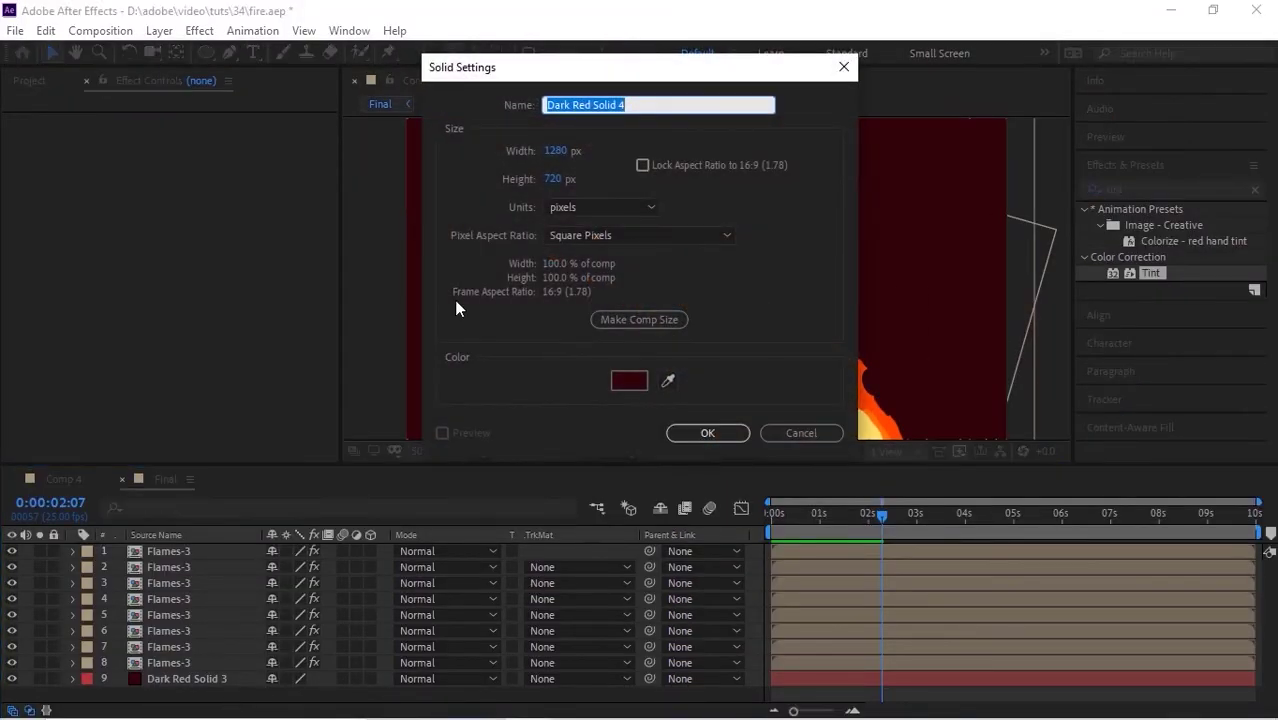
click(710, 432)
right_click(172, 86)
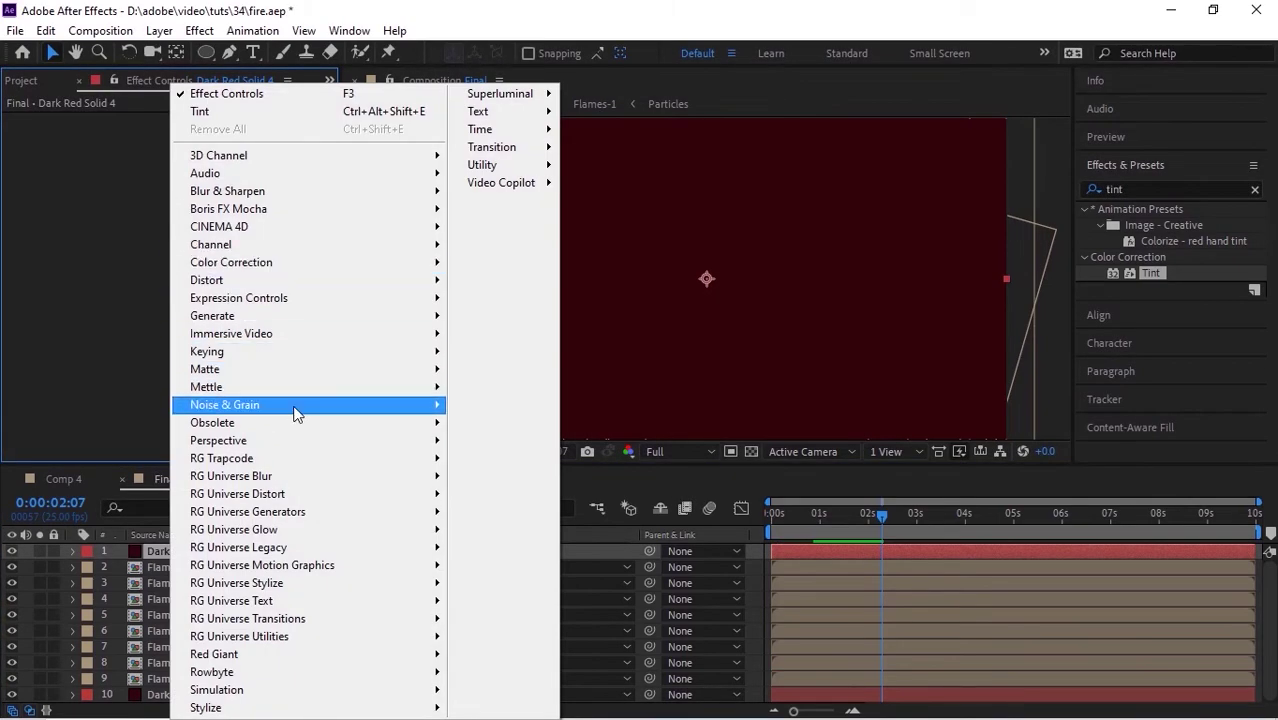
mouse_move(322, 458)
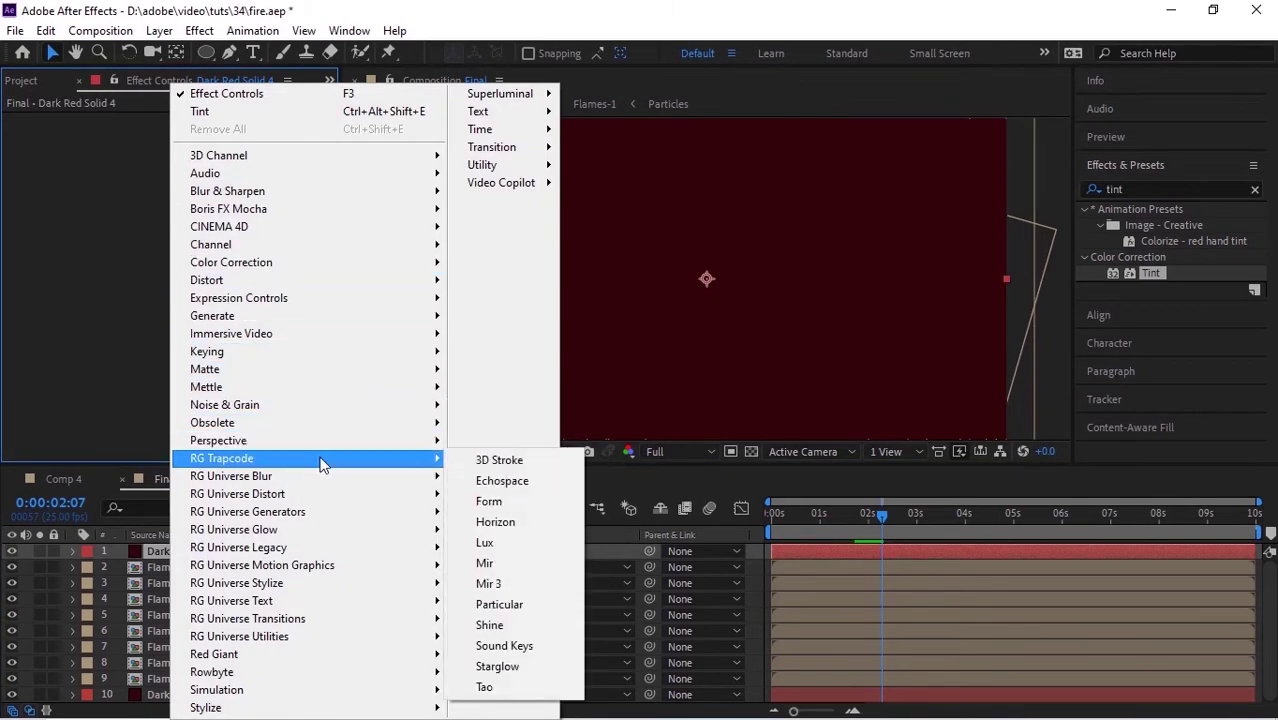
click(529, 585)
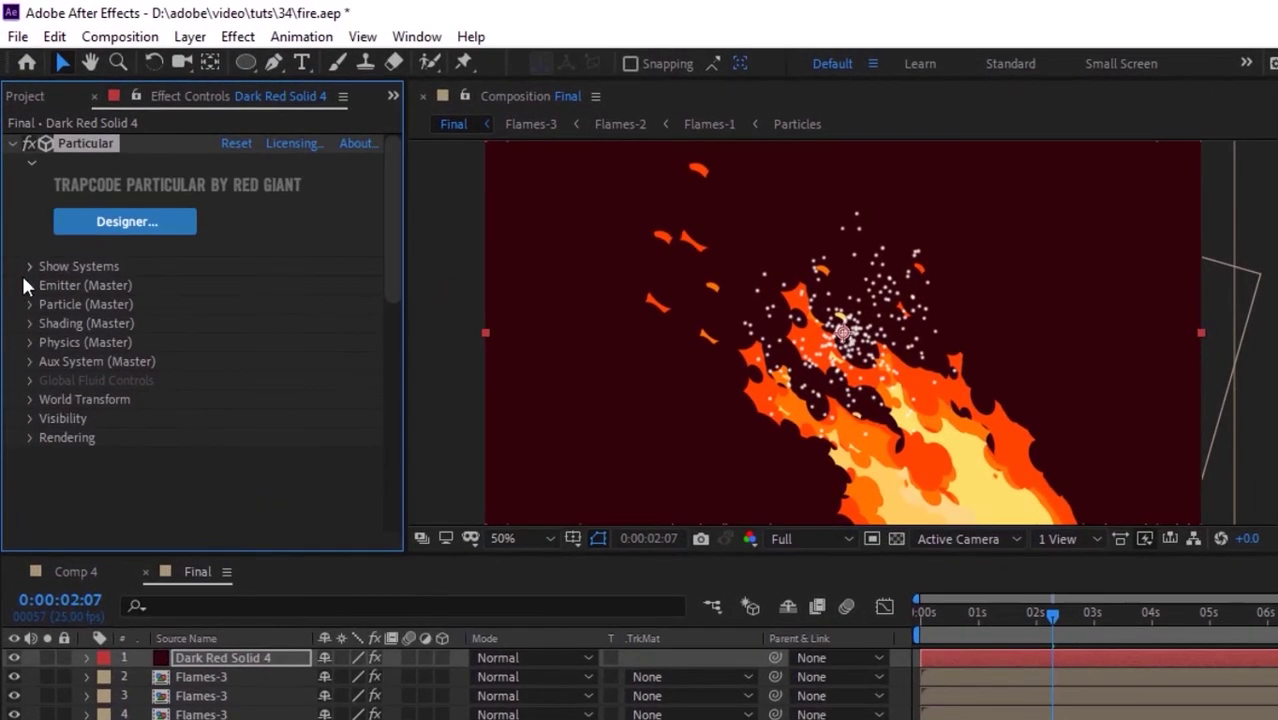
Set the Particular emitter to 400 particles per second and change its emitter type to Sphere
click(27, 285)
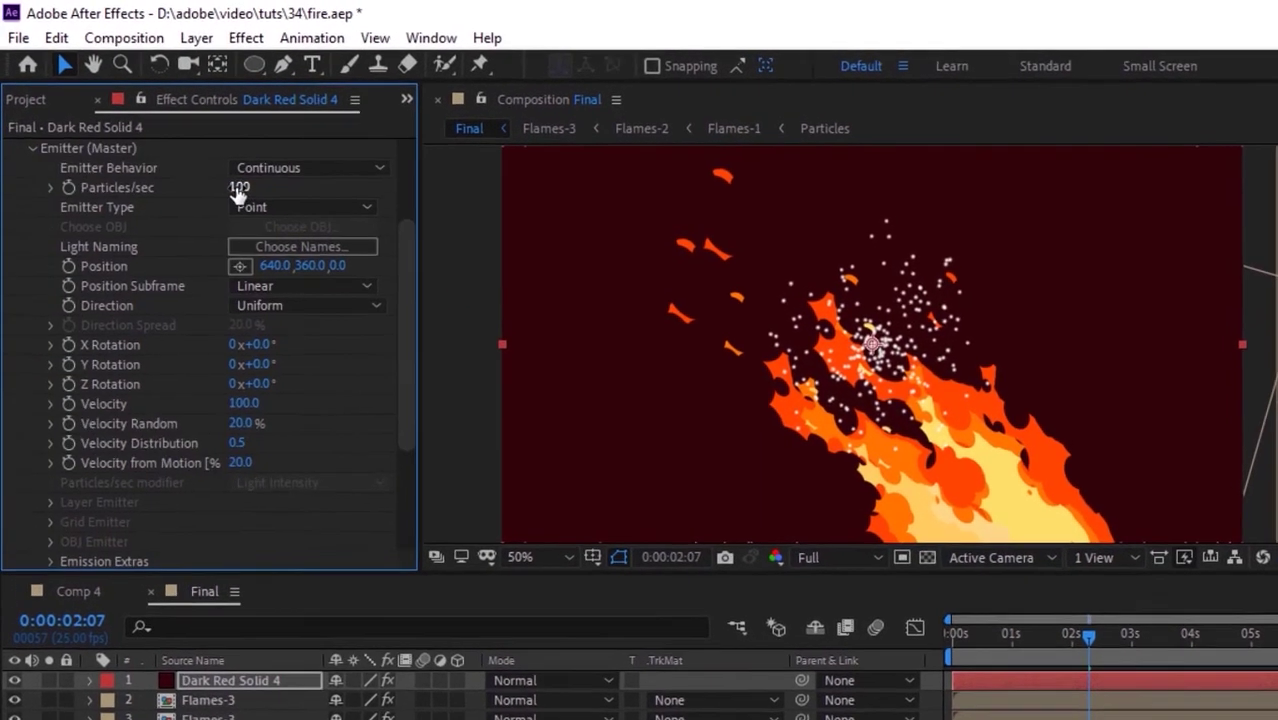
click(231, 181)
text(400)
key(Return)
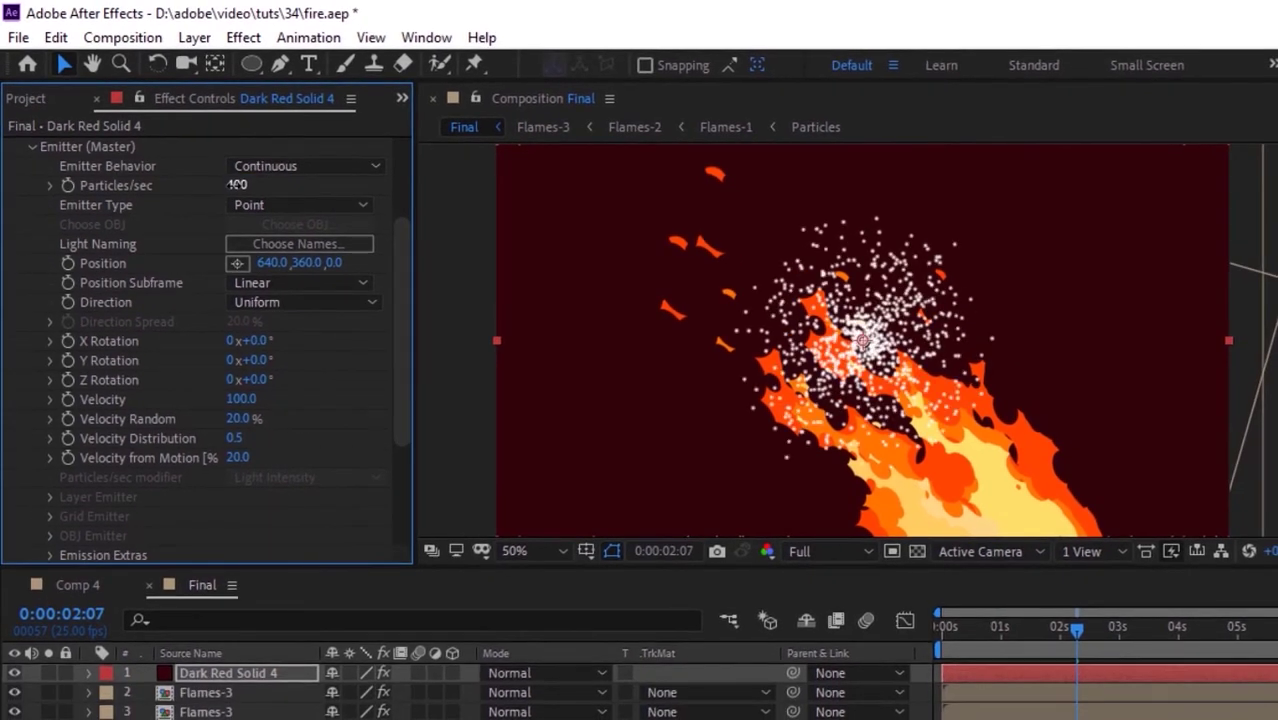
click(295, 205)
click(278, 281)
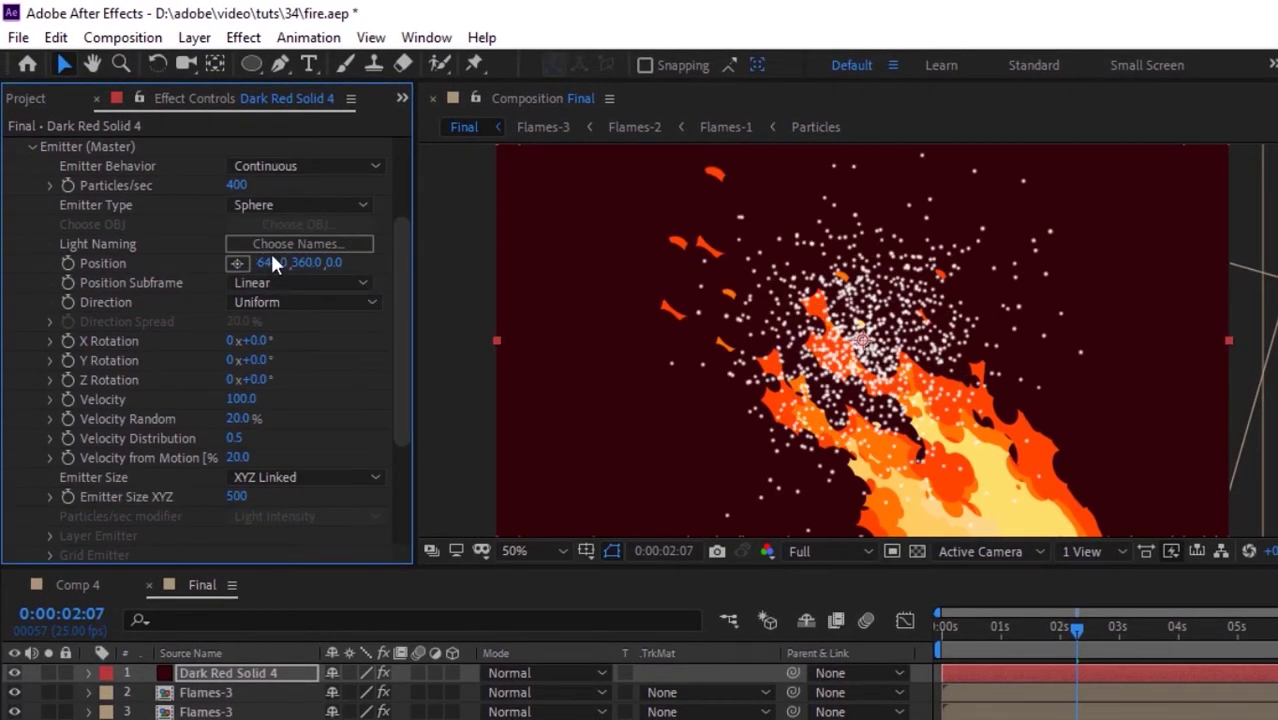
Position the particle emitter at 802, 627, near the base of the flames
click(273, 262)
text(602)
key(Tab)
text(627)
key(Return)
Set the emitter's particle velocity to 25
scroll(402, 360, down, 3)
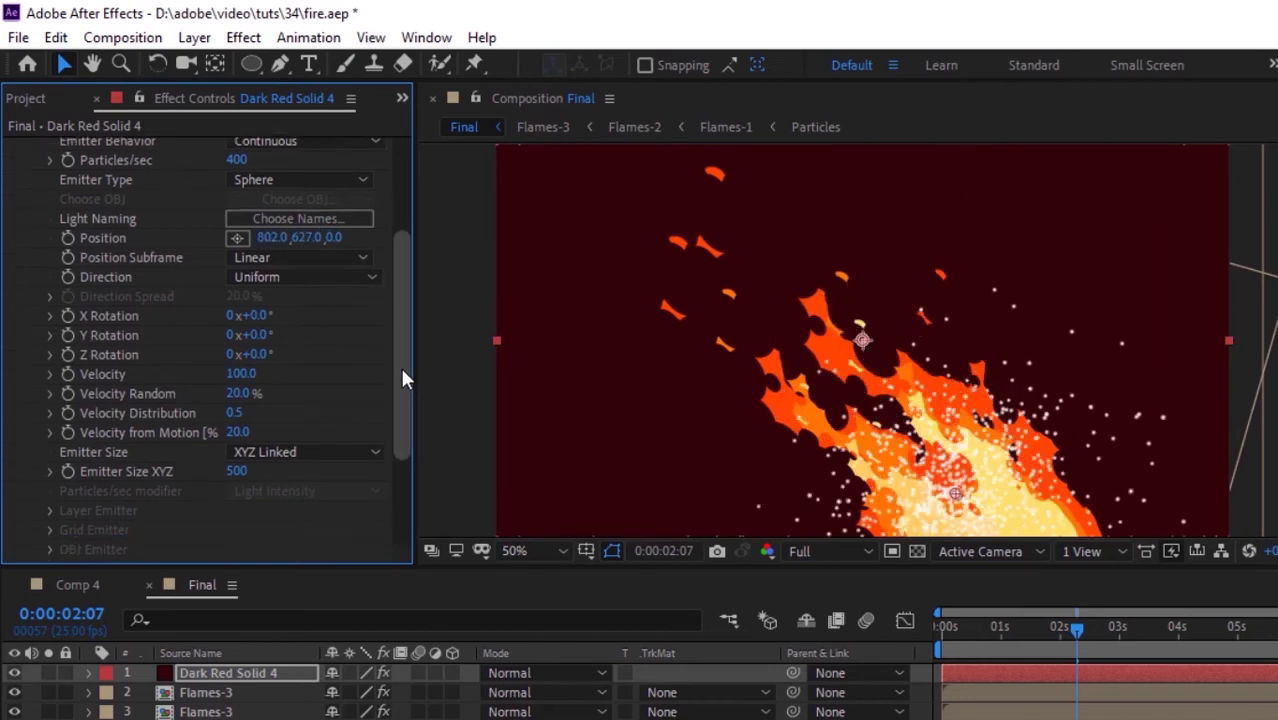
click(245, 298)
text(230)
key(Tab)
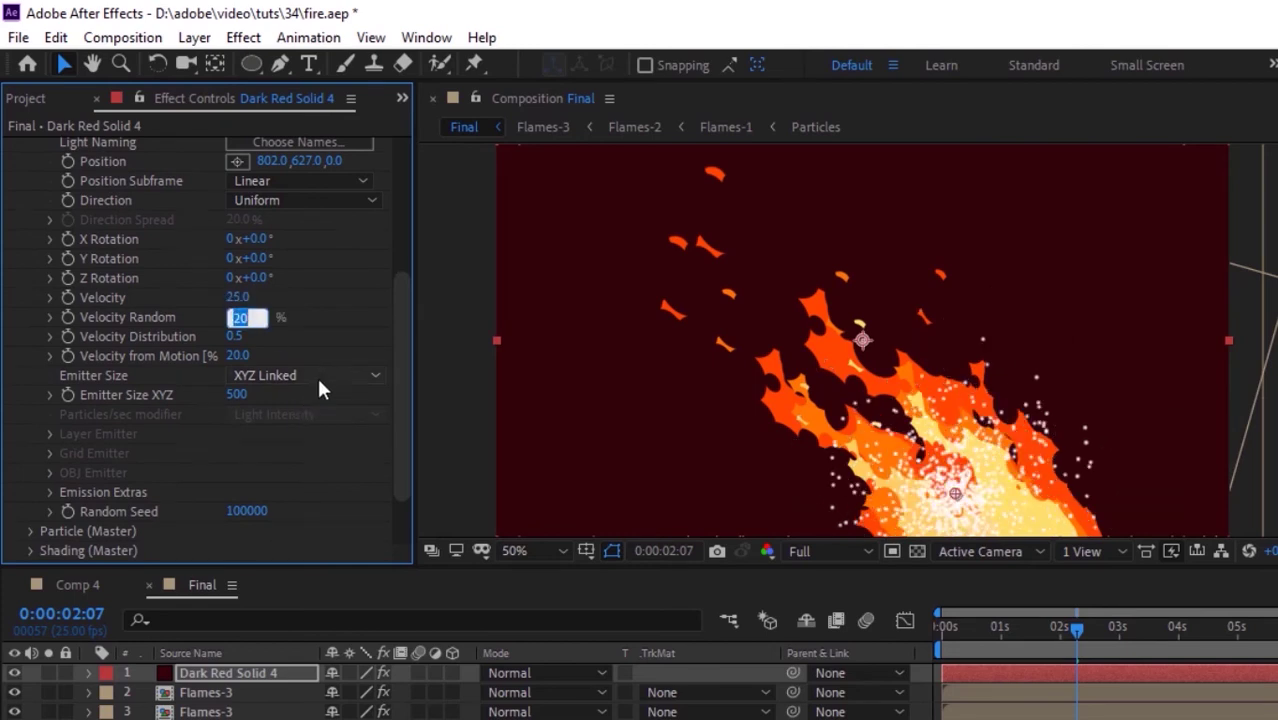
Switch the emitter size to XYZ Individual and set Emitter Size Z to 2000
click(317, 380)
click(296, 424)
key(Tab)
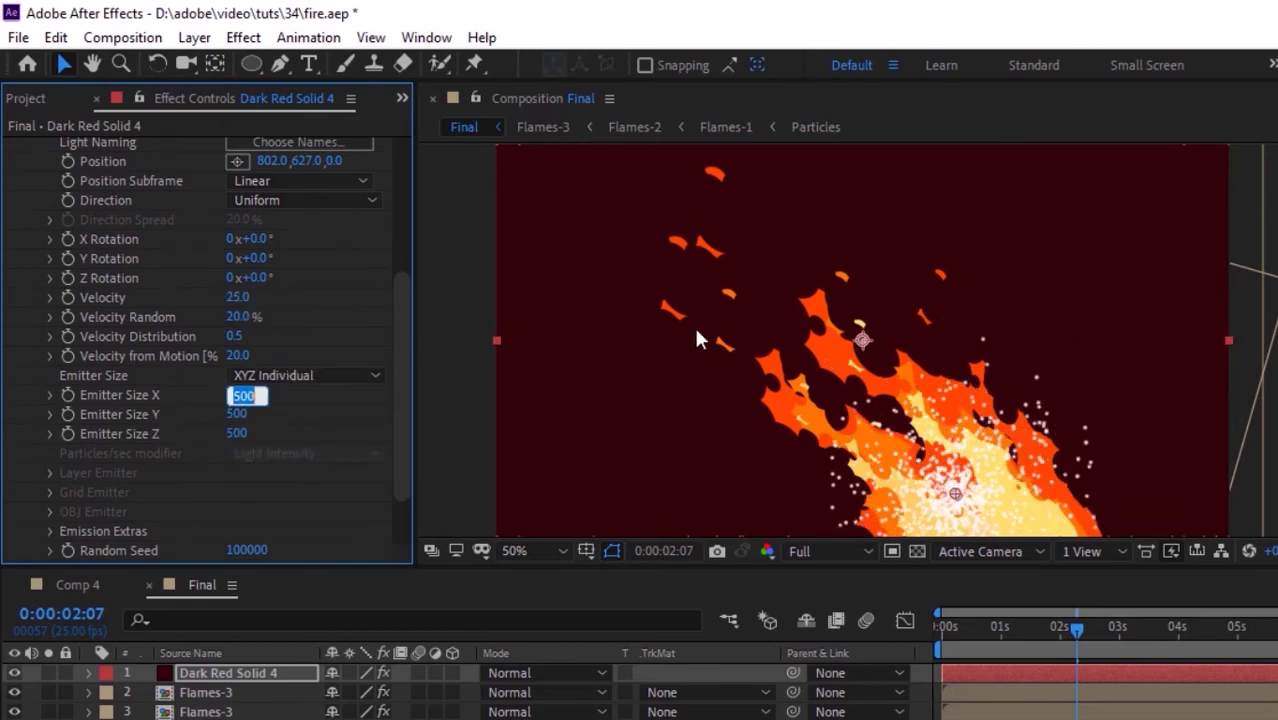
key(Tab)
key(Tab)
text(2000)
key(Return)
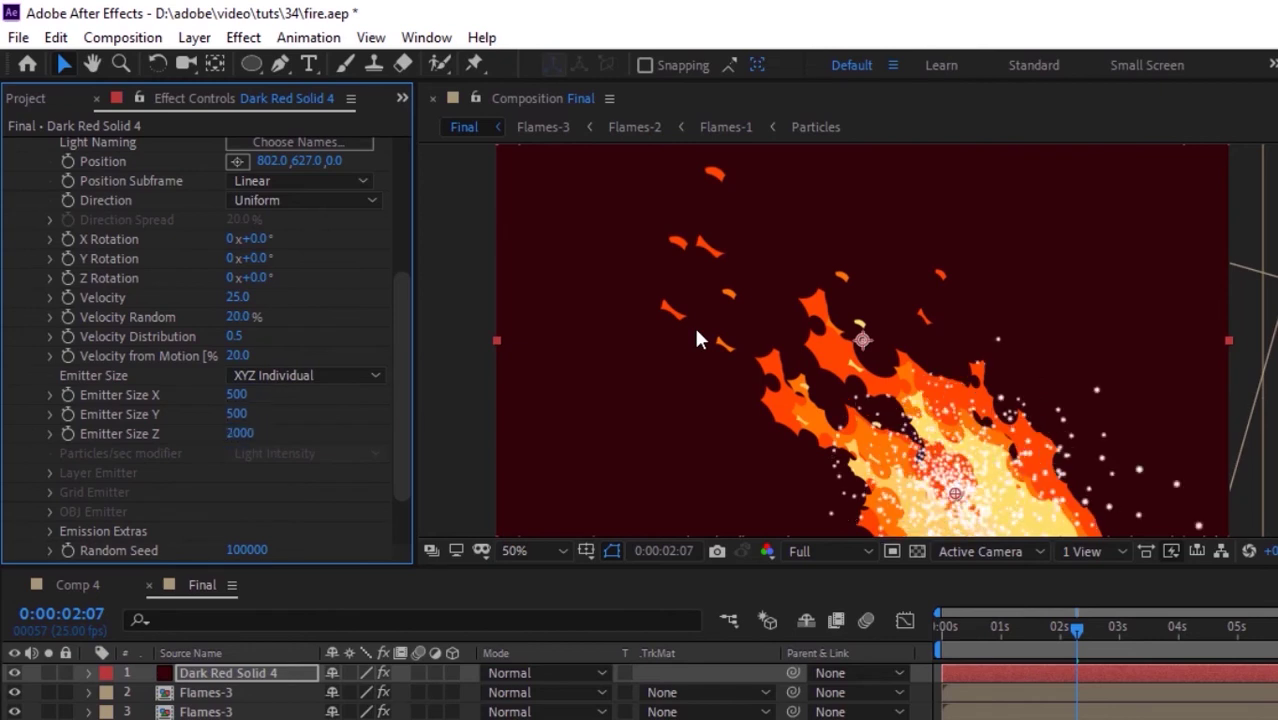
Set the Life Random of the master particles to 100%
scroll(20, 316, up, 5)
click(32, 294)
click(32, 312)
scroll(35, 321, down, 3)
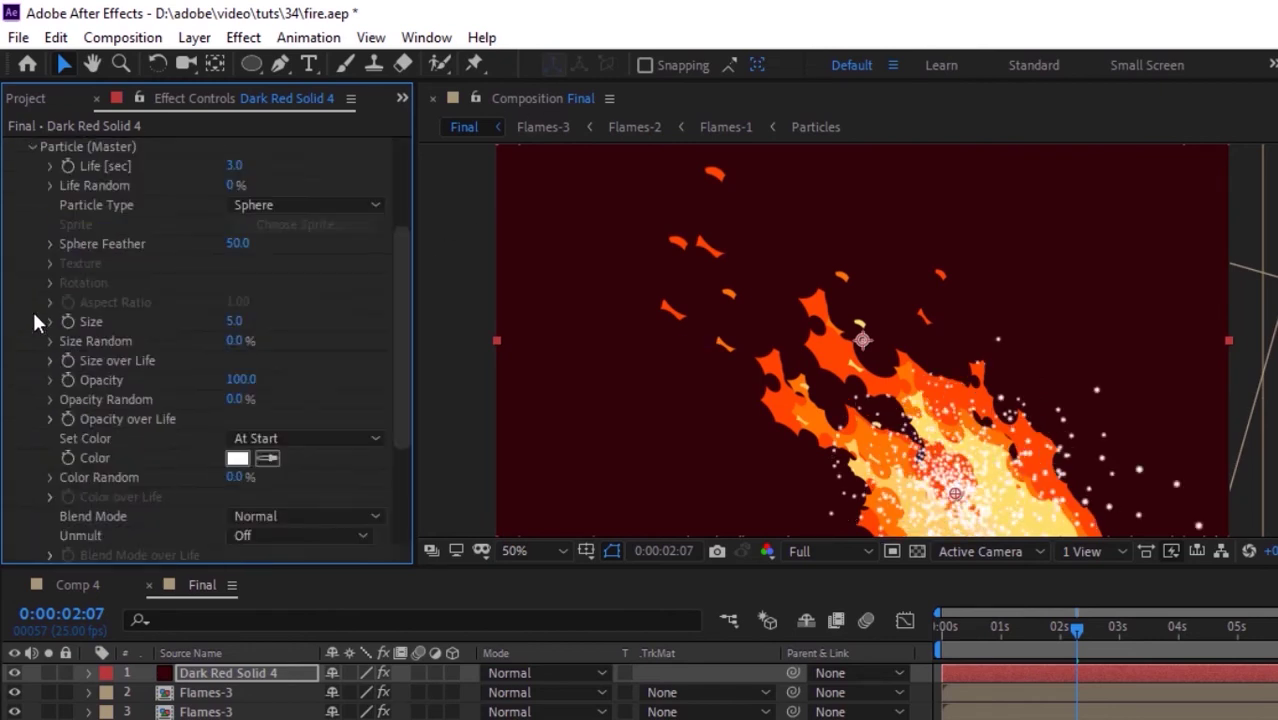
click(233, 185)
text(100)
key(Return)
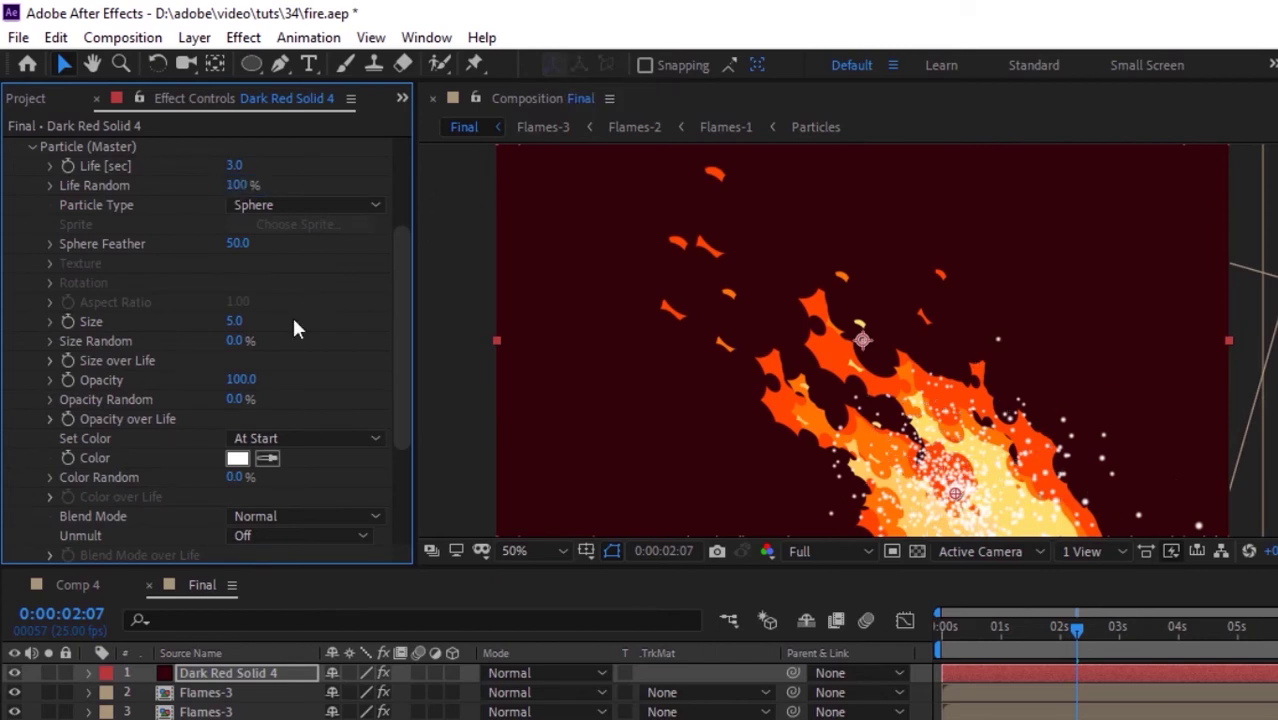
Give the particles a Sphere Feather of 0, a Size of 2 and a Size Random of 100%
click(238, 244)
text(0)
key(Return)
click(235, 322)
text(2)
key(Return)
click(233, 341)
text(100)
key(Return)
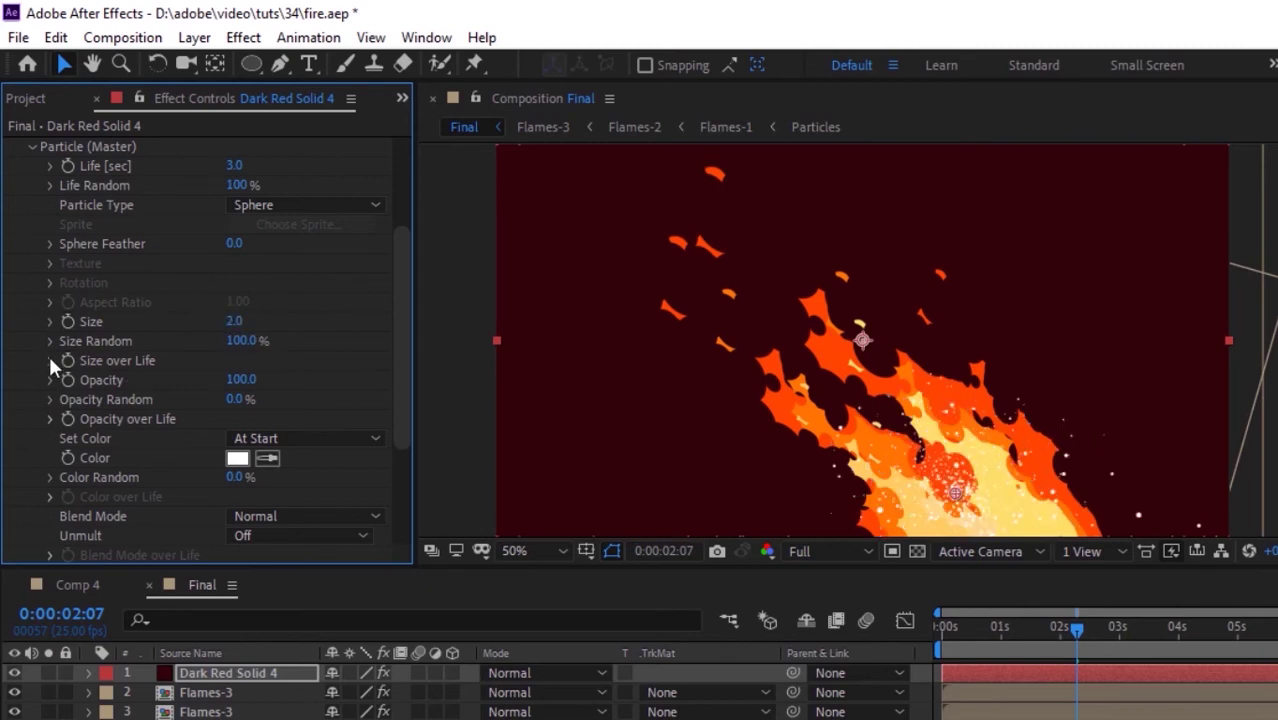
Apply the fourth preset curve to the particles' Size over Life
click(50, 360)
scroll(299, 374, down, 1)
mouse_move(364, 383)
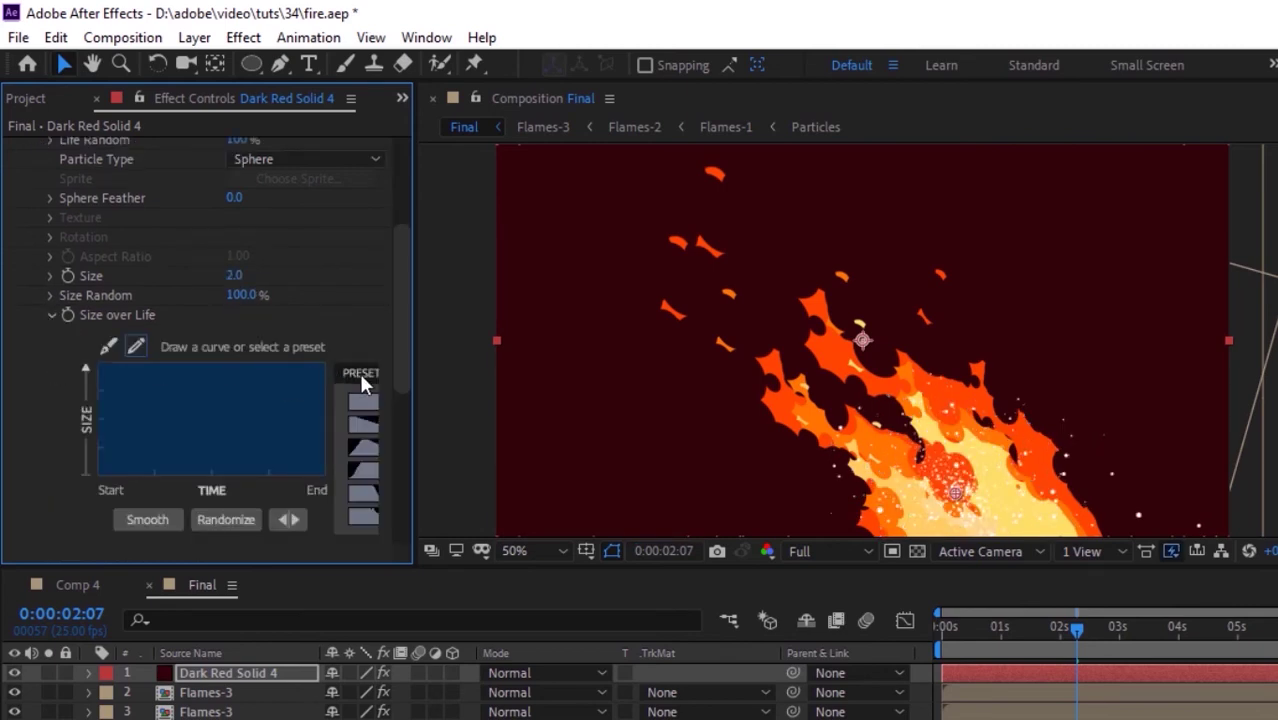
click(370, 470)
click(51, 315)
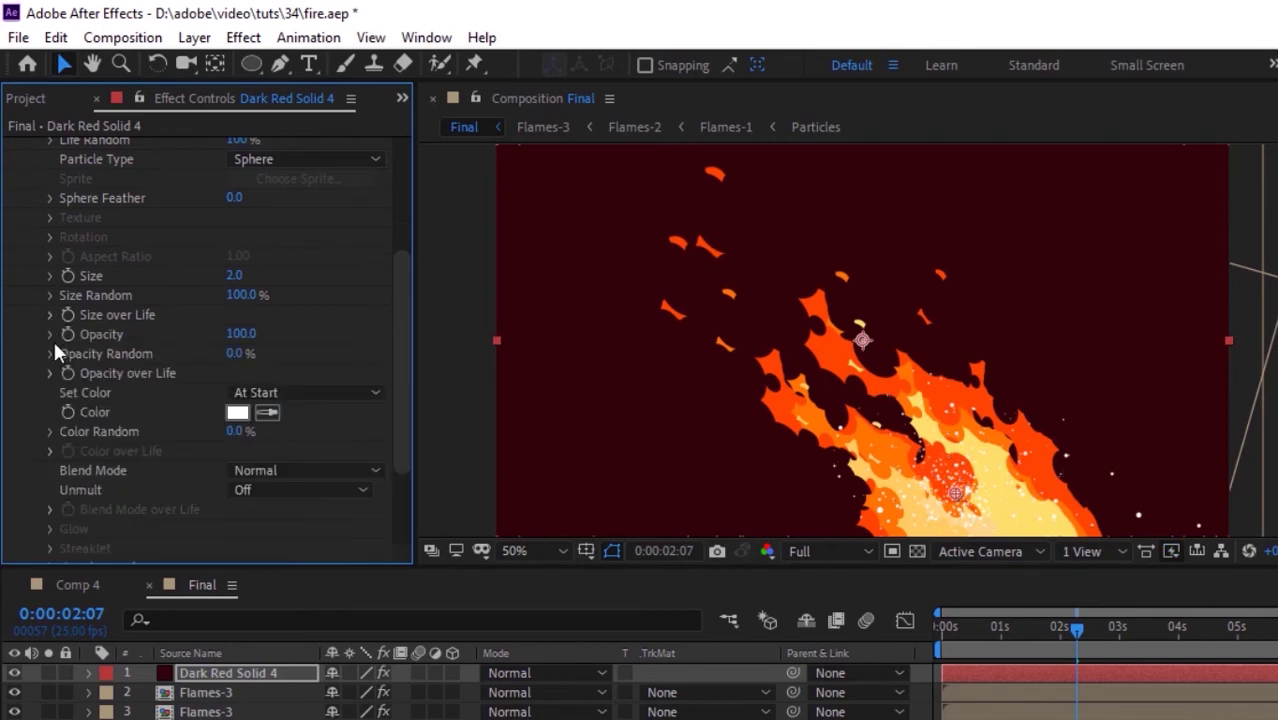
Set the particles' Opacity Random to 100% and Set Color to Over Life
click(237, 353)
text(100)
key(Return)
click(305, 392)
click(300, 443)
Replace the rainbow Color over Life ramp with the white-to-black gradient preset
click(54, 450)
scroll(50, 458, down, 3)
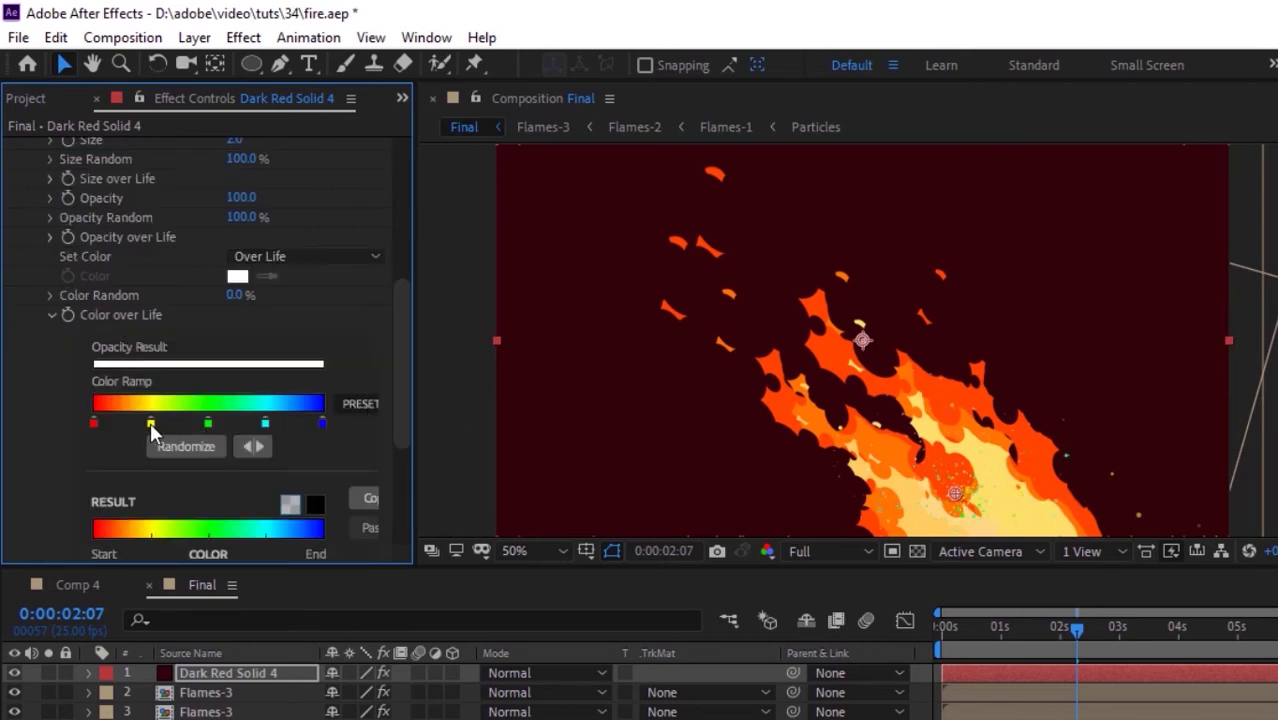
click(362, 404)
click(361, 455)
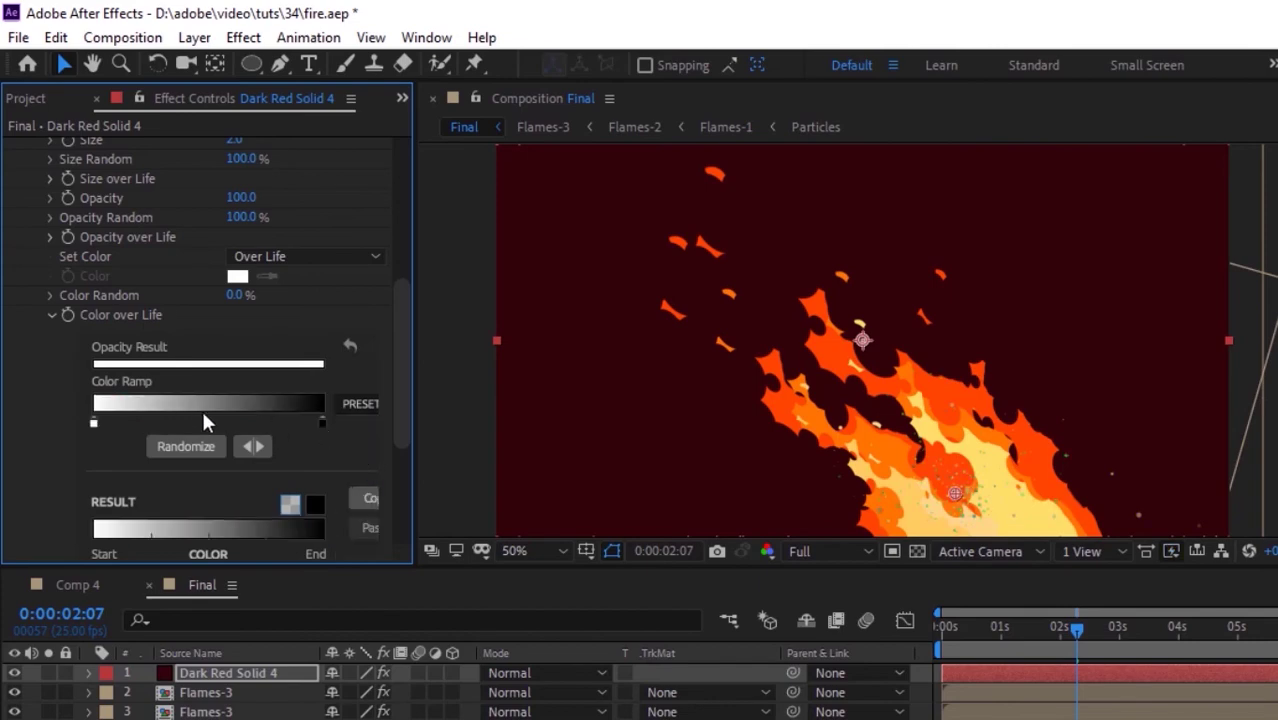
Color the ramp's start stop pale orange with hue 41 and saturation 70%
double_click(93, 423)
click(495, 269)
text(4)
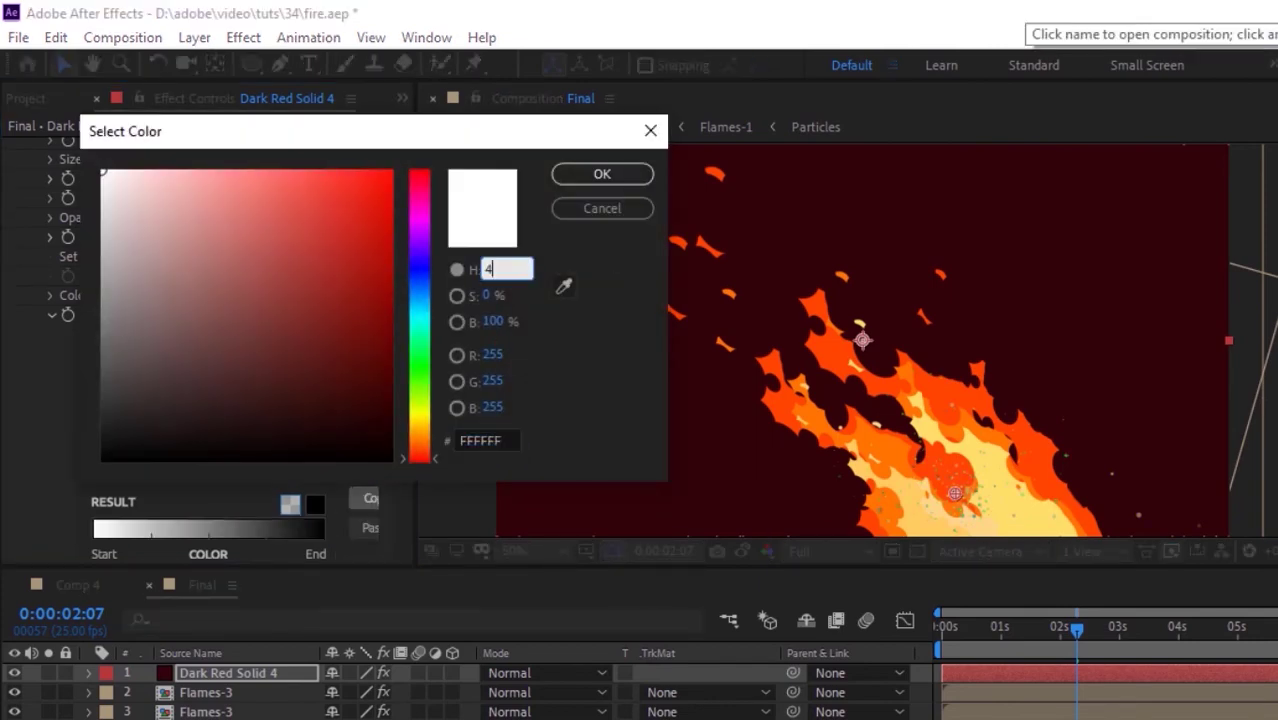
text(1)
key(Tab)
text(70)
key(Return)
Add a middle stop to the color ramp with hue 25 and saturation 86%
double_click(209, 422)
click(485, 270)
text(25)
key(Tab)
text(86)
key(Return)
Color the ramp's end stop red-orange with hue 14, saturation 100% and brightness 100%
double_click(322, 422)
click(482, 269)
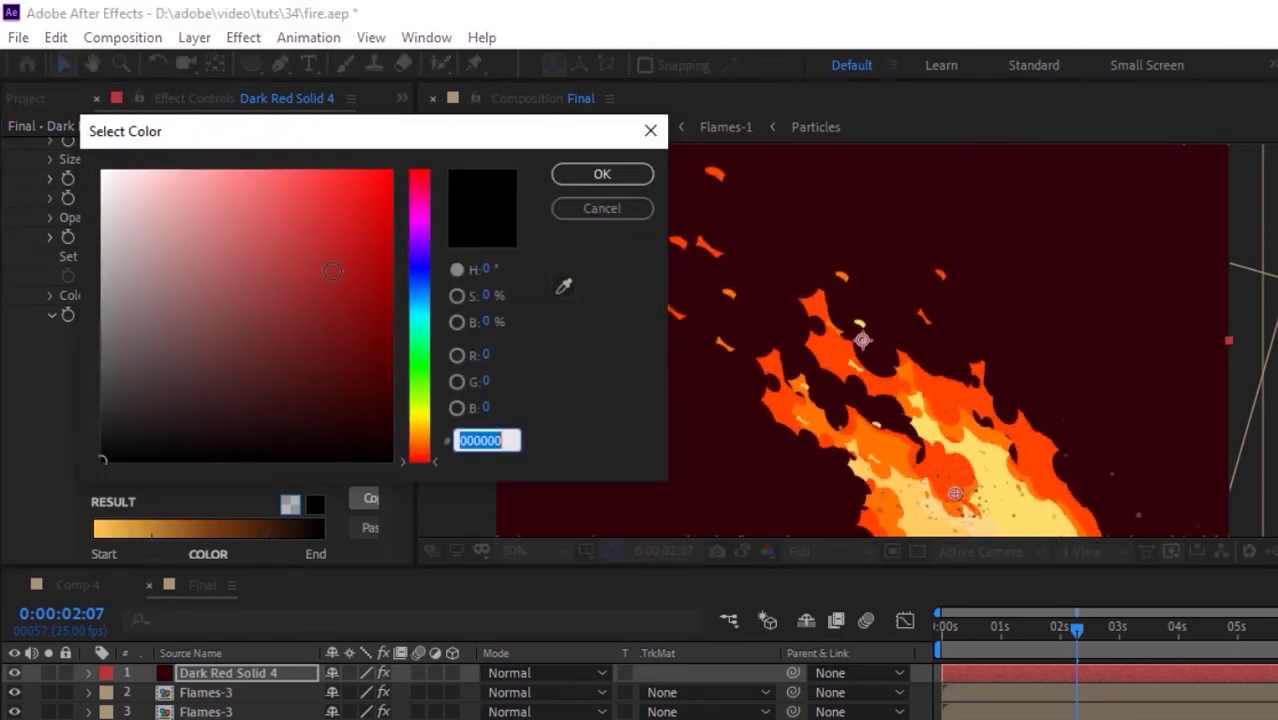
text(14)
key(Tab)
text(100)
key(Tab)
text(100)
key(Return)
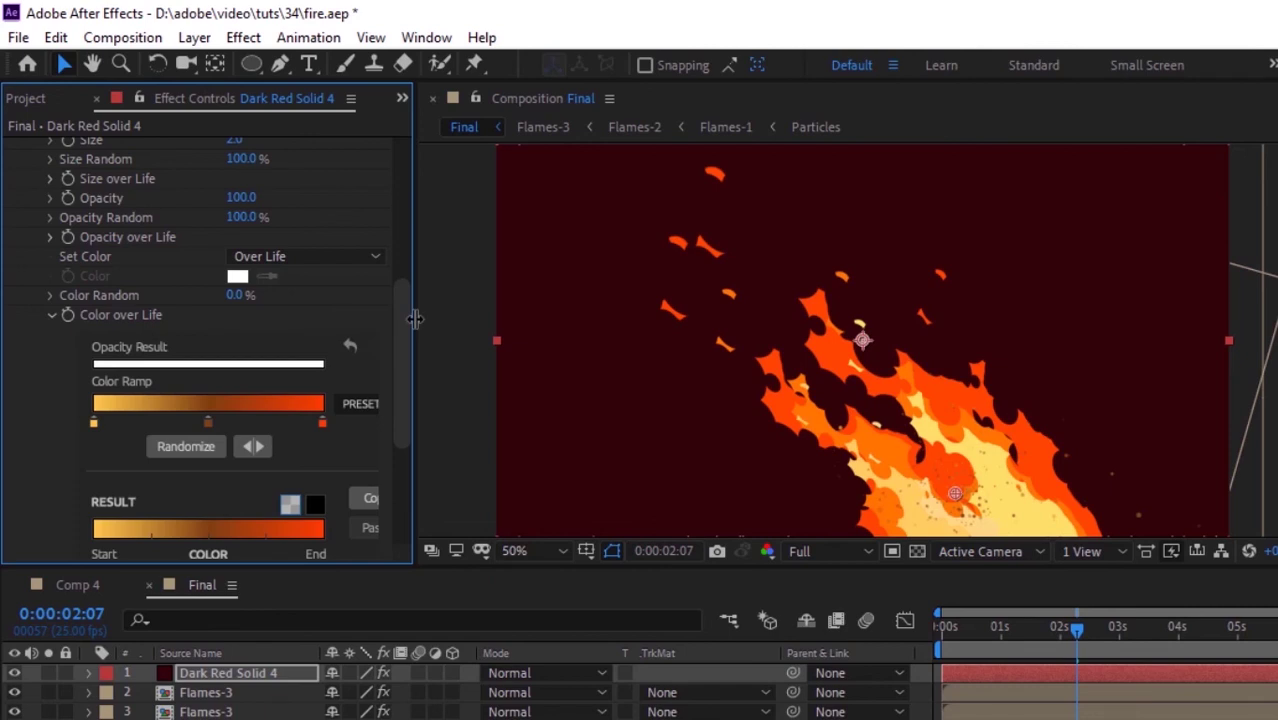
Set the particles' Blend Mode to Add
click(50, 314)
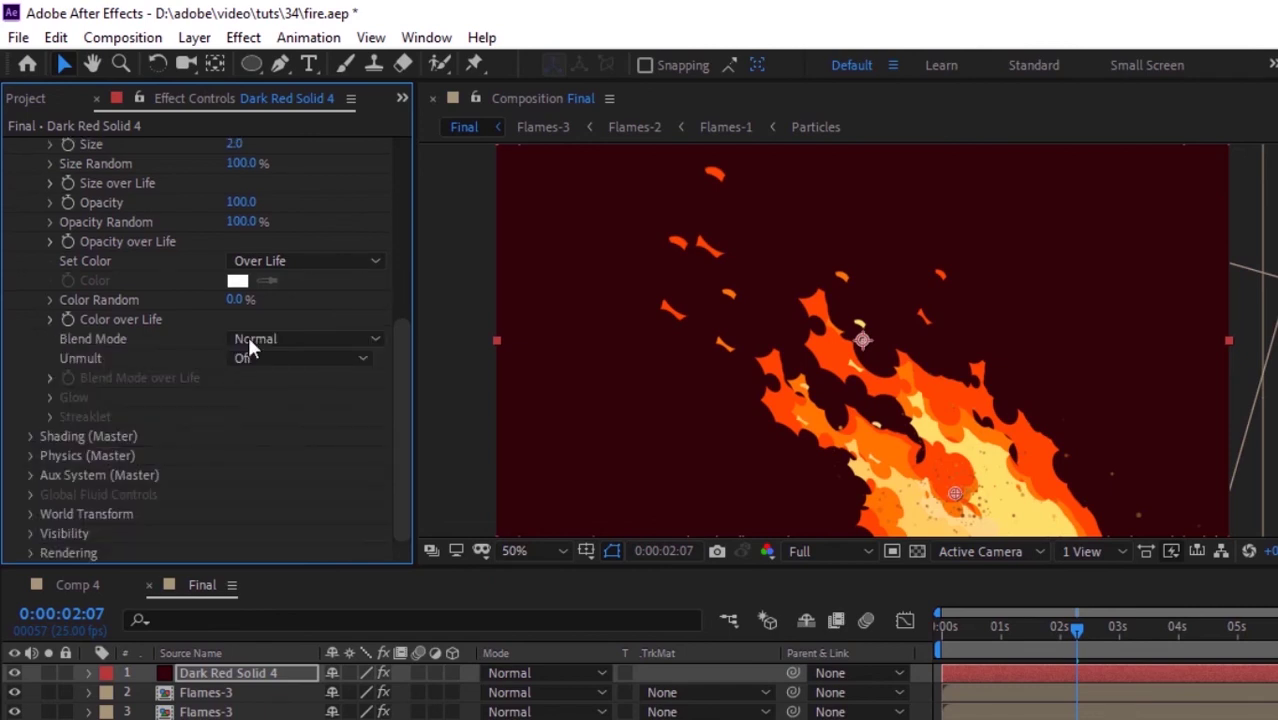
click(284, 338)
click(290, 393)
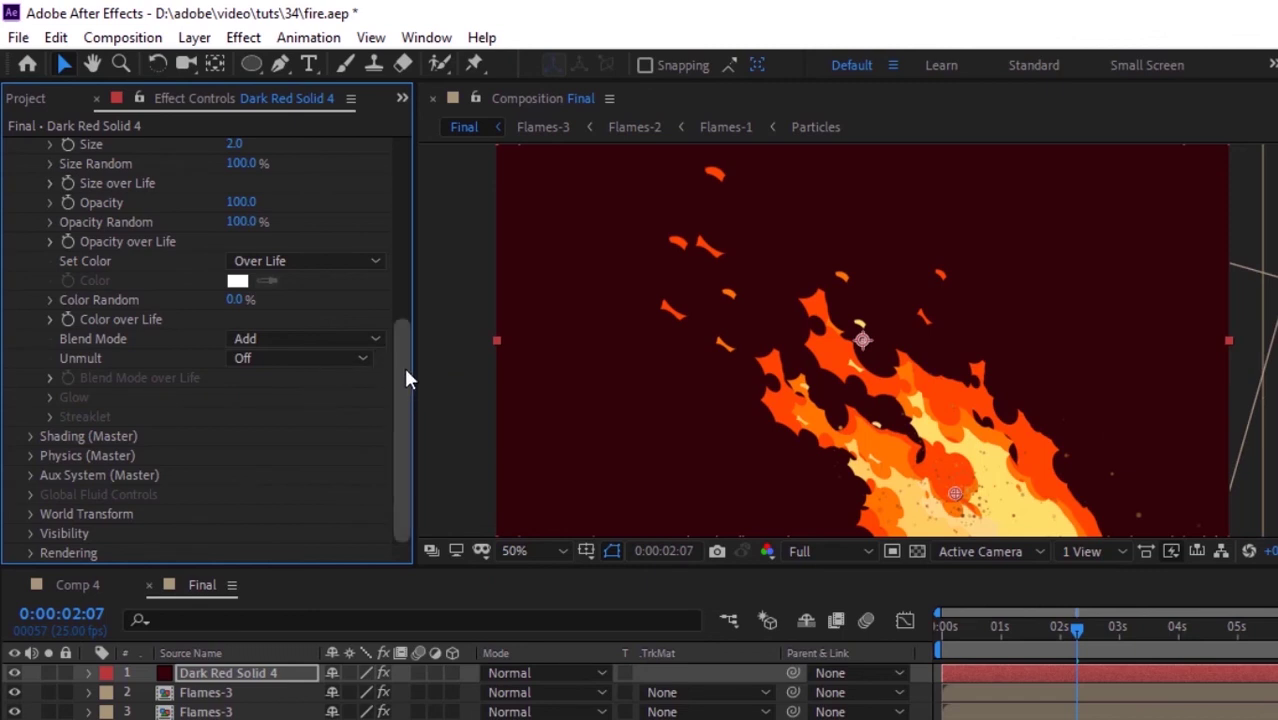
Set the Spin Amplitude in Particular's Air physics to 20
drag(406, 390, 404, 304)
key(comma)
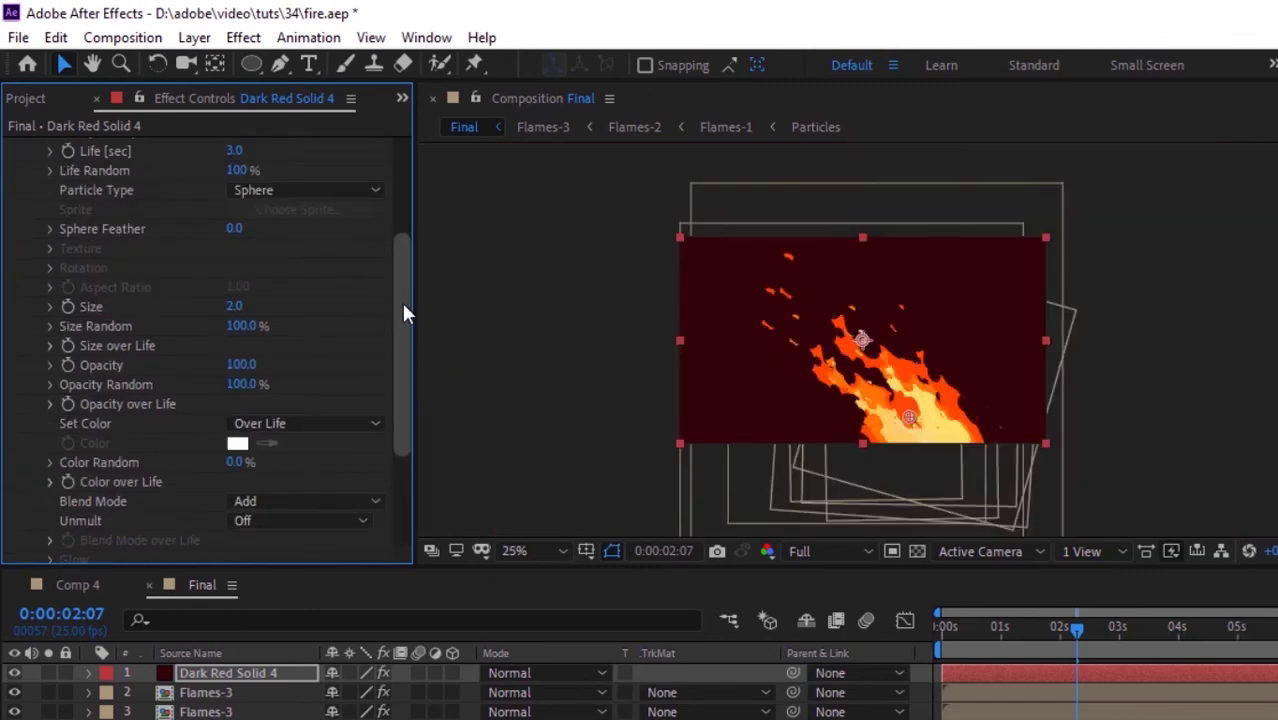
key(period)
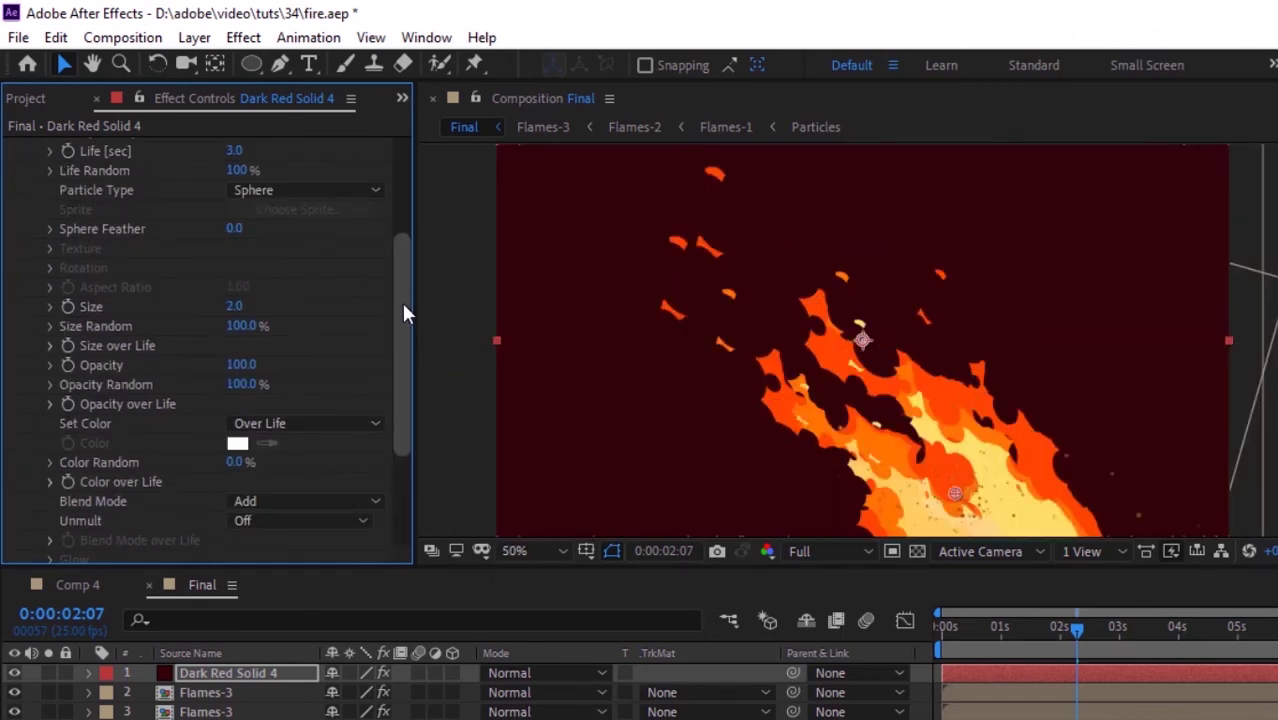
drag(398, 306, 397, 211)
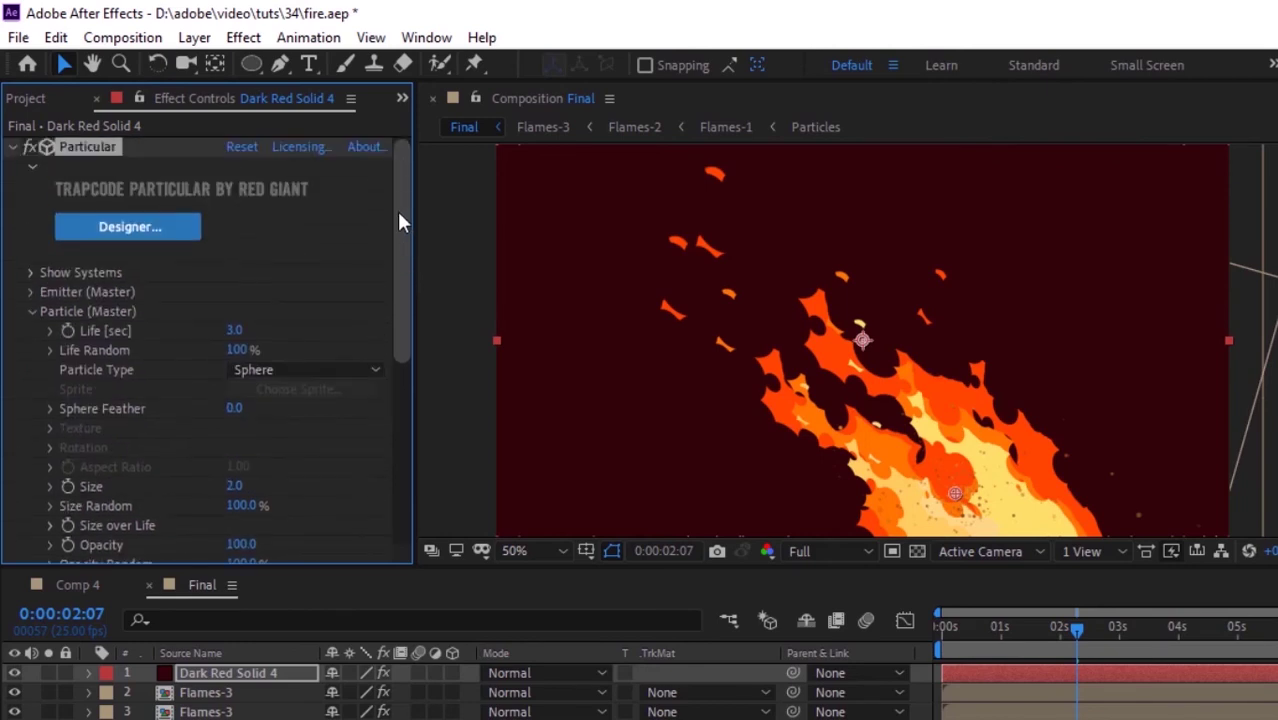
click(32, 312)
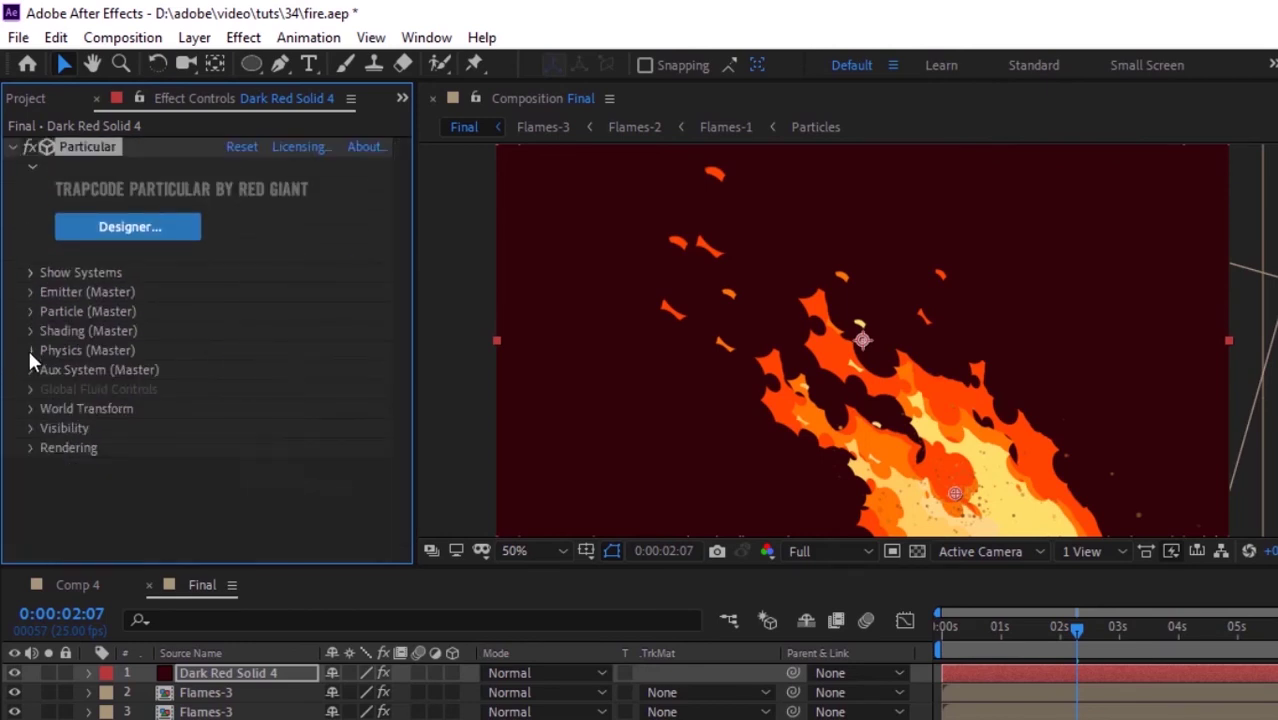
click(30, 350)
scroll(47, 422, down, 2)
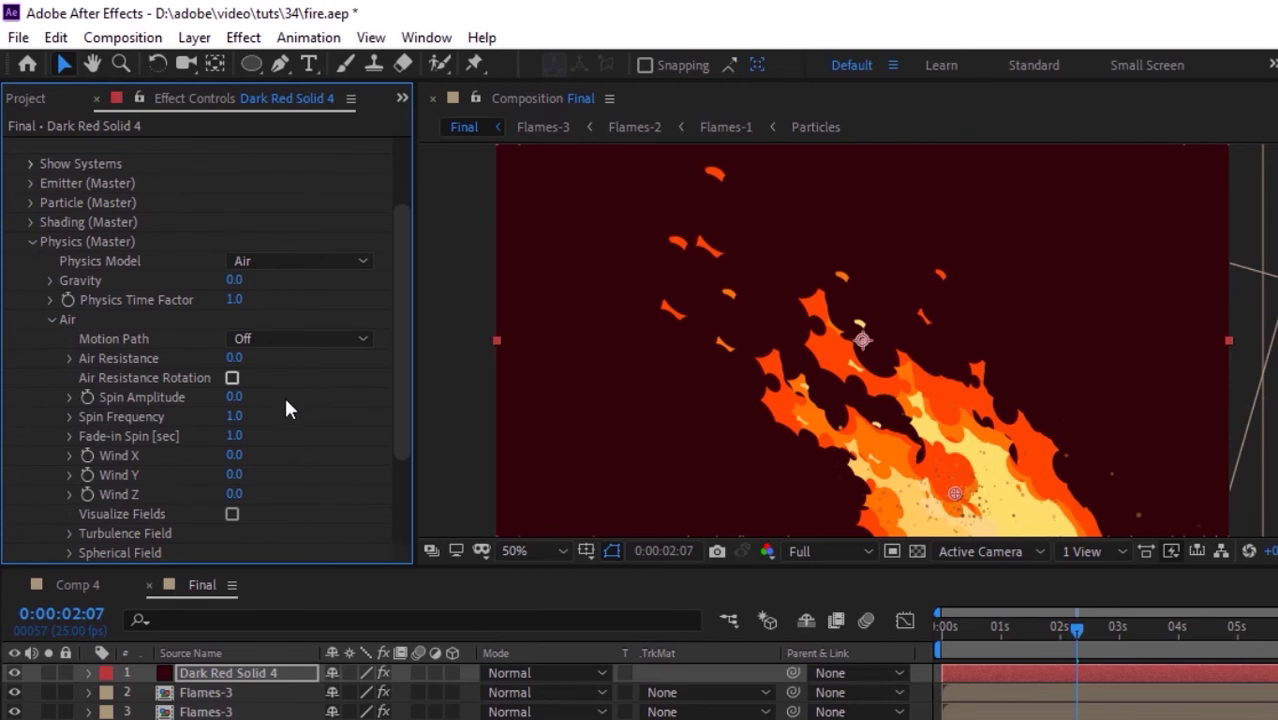
click(236, 398)
text(20)
key(Return)
Set Wind X to -113 and Wind Y to -140 for the particles
click(236, 456)
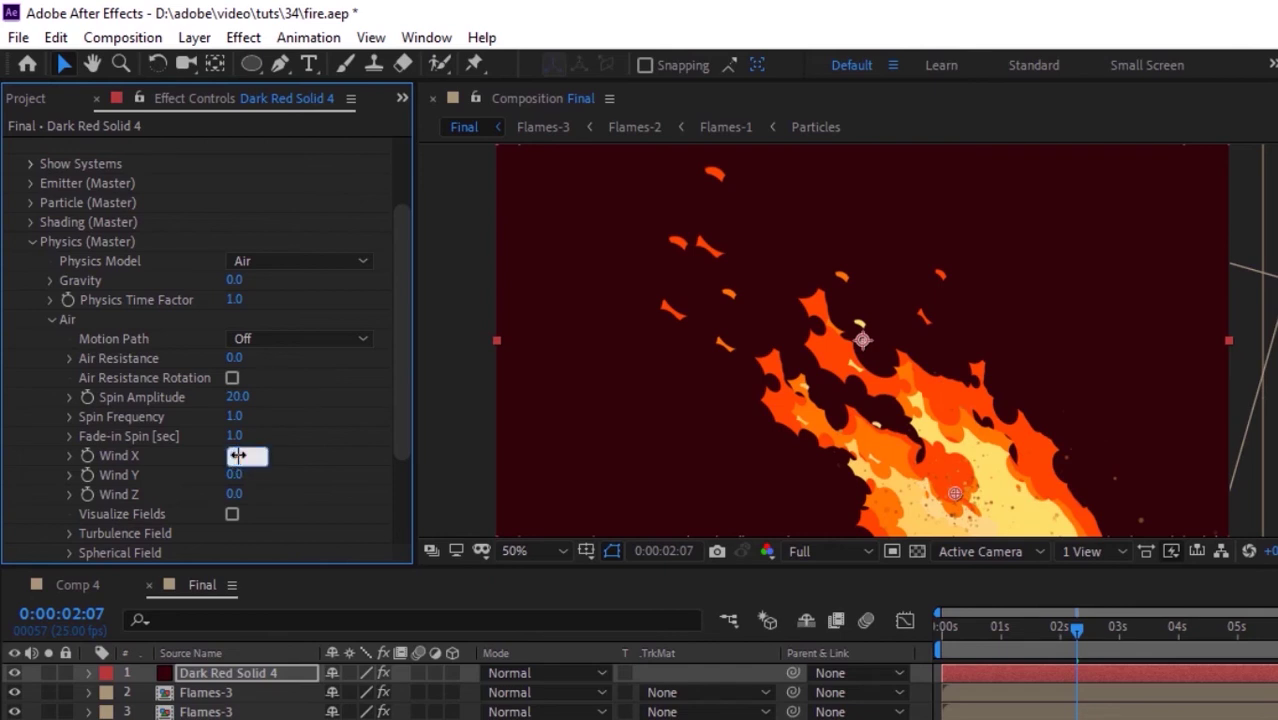
text(-113)
key(Tab)
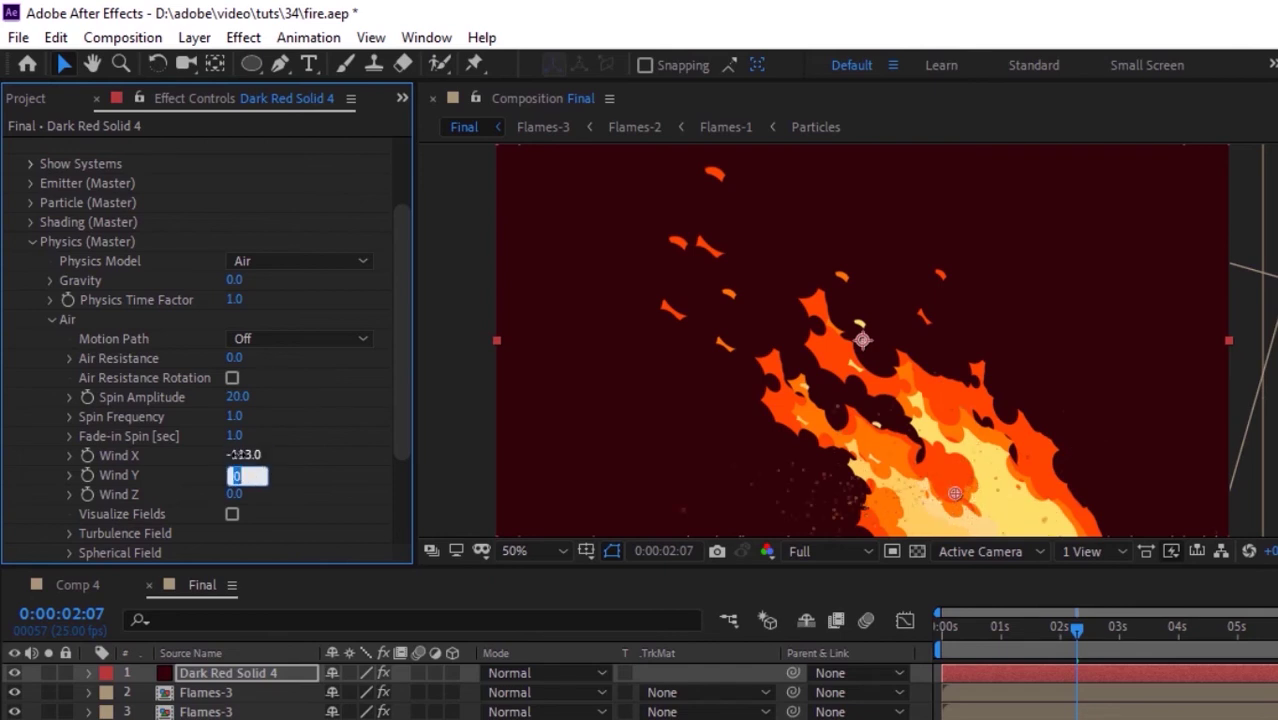
text(-140)
key(Return)
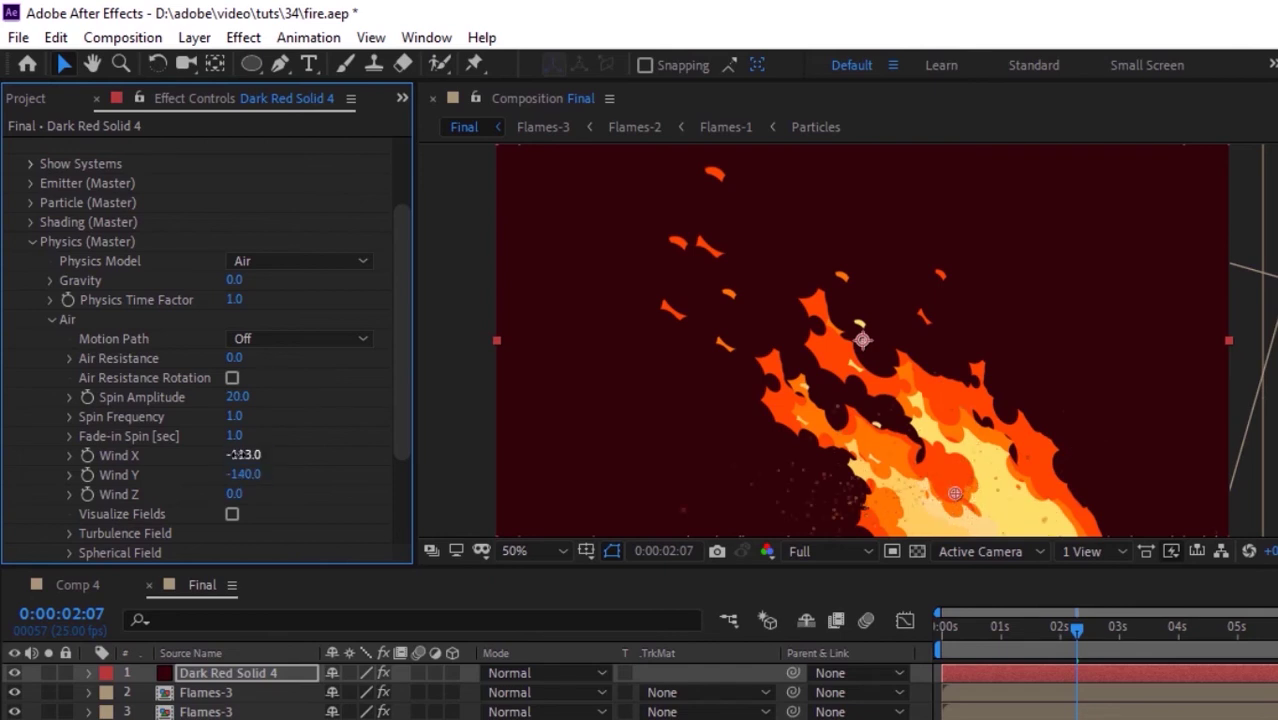
Set the Turbulence Field's Affect Position to 250
scroll(300, 400, down, 3)
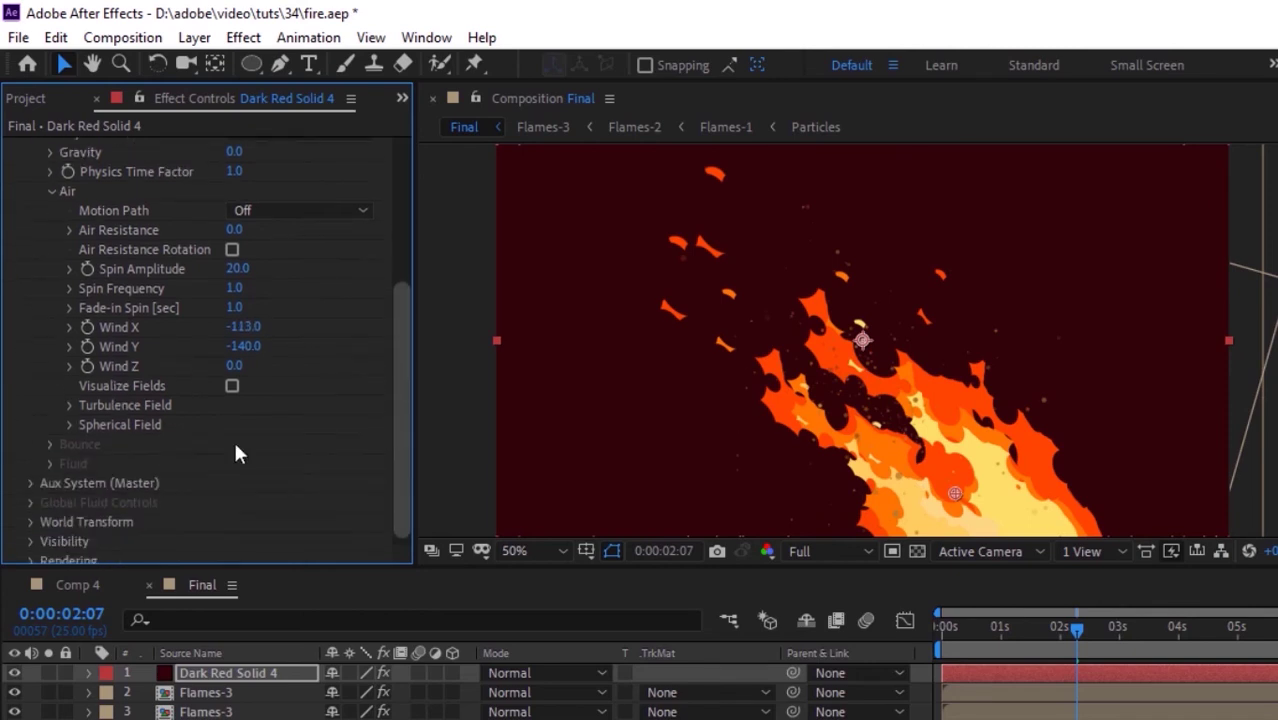
click(69, 403)
scroll(69, 403, down, 3)
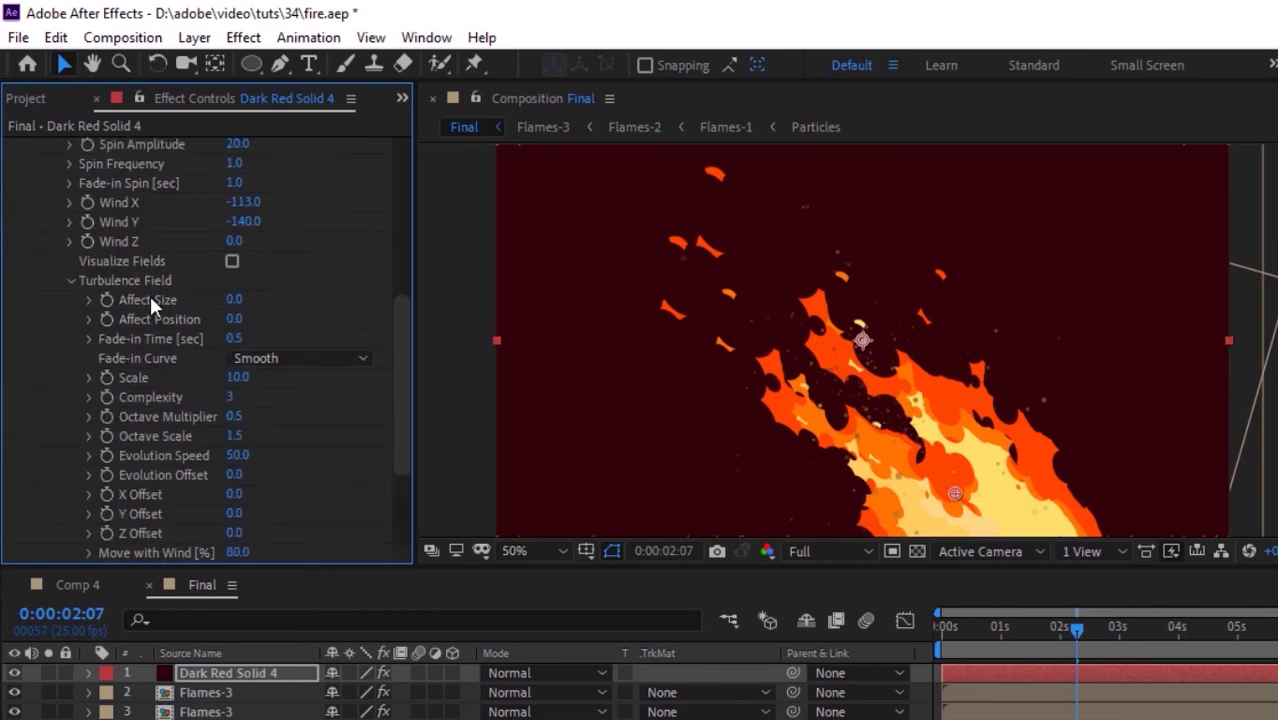
click(236, 319)
text(250)
key(Return)
Turn on Motion Blur in Particular's Rendering settings for the spark particles
scroll(192, 497, down, 3)
click(70, 427)
scroll(389, 280, up, 6)
click(50, 349)
click(31, 338)
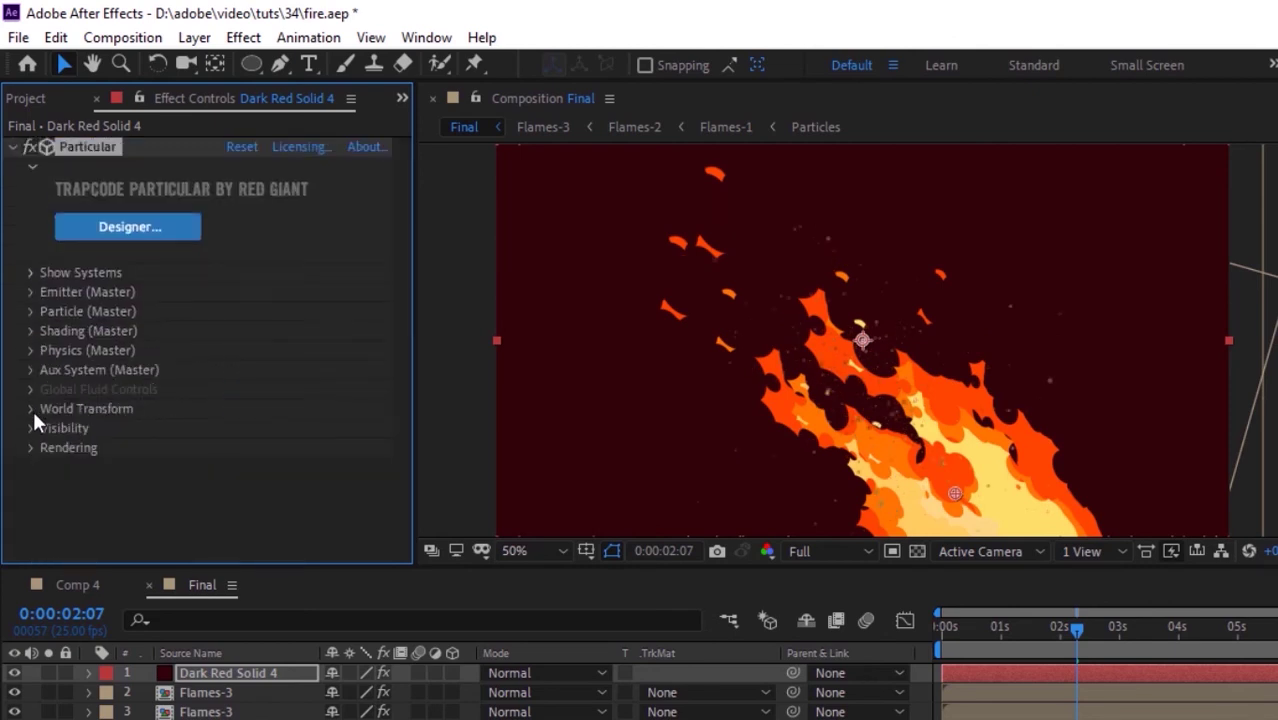
click(30, 435)
scroll(29, 441, down, 1)
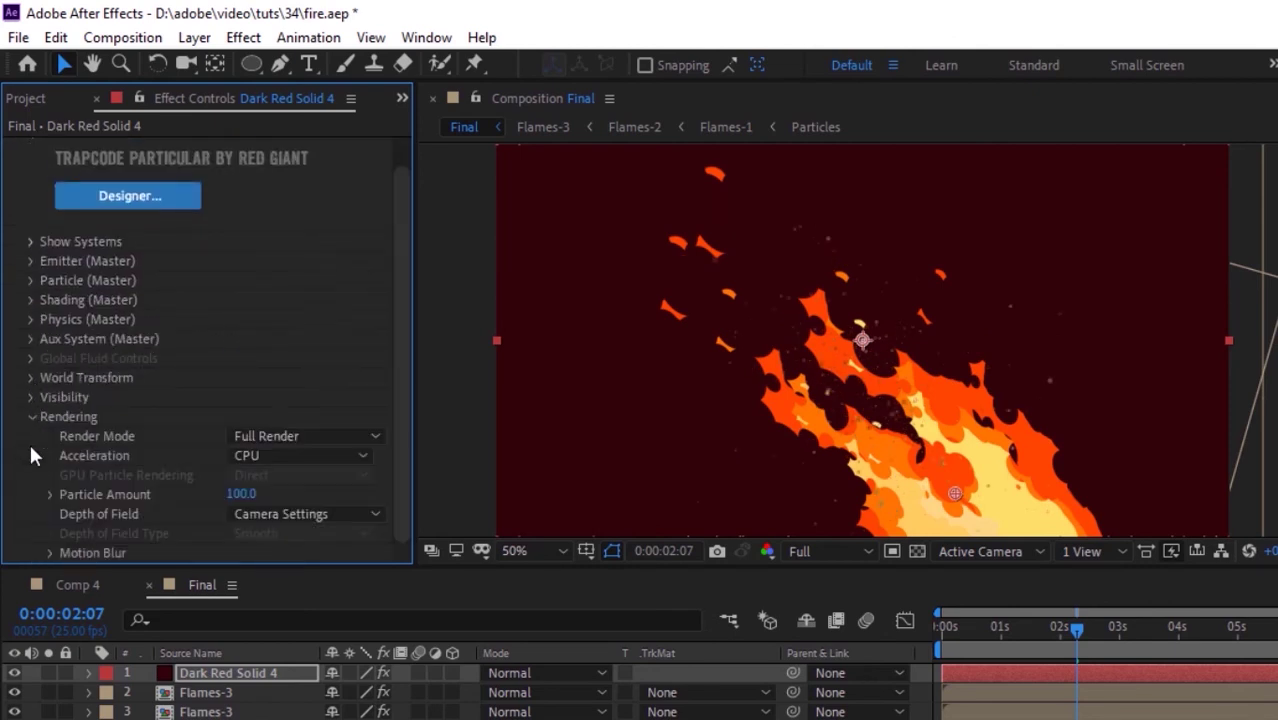
click(50, 552)
scroll(60, 500, down, 5)
click(305, 416)
click(294, 492)
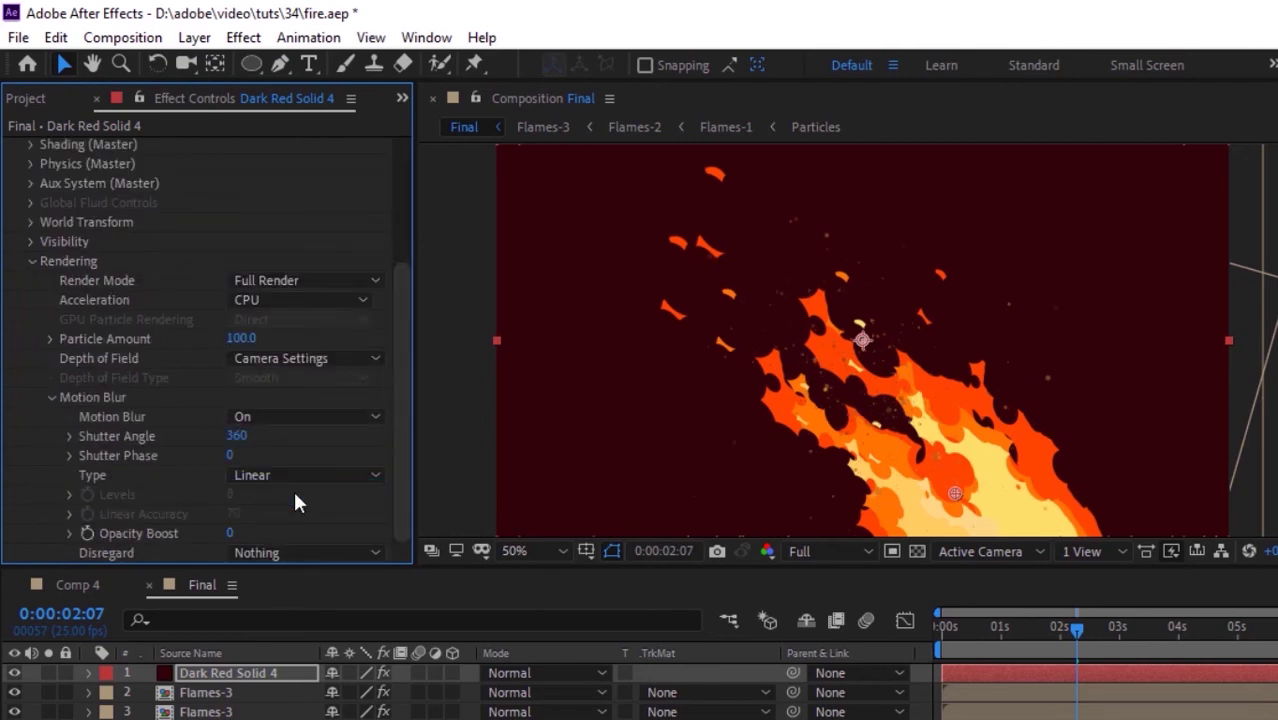
Play the Final composition from the start to check the sparks with motion blur
drag(1076, 628, 880, 616)
key(space)
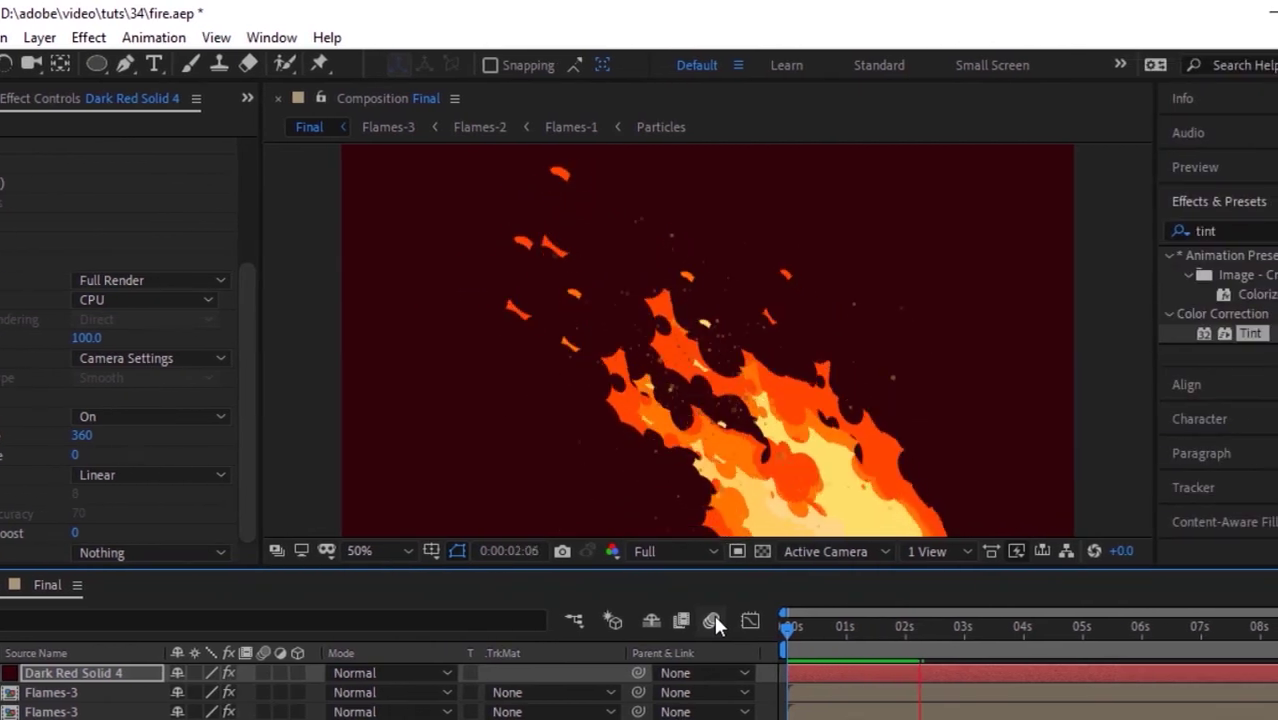
key(space)
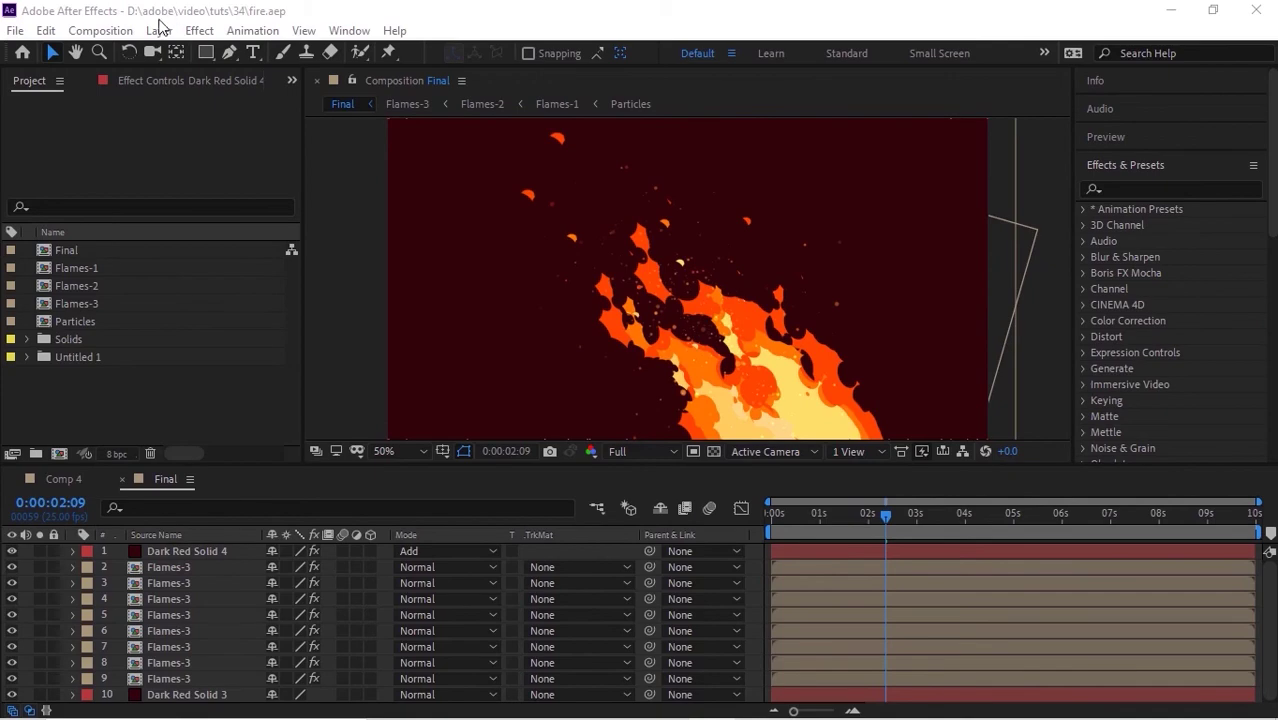
Add an adjustment layer at the top of the Final composition and apply the Stylize Glow effect to it
click(159, 30)
mouse_move(185, 52)
click(522, 174)
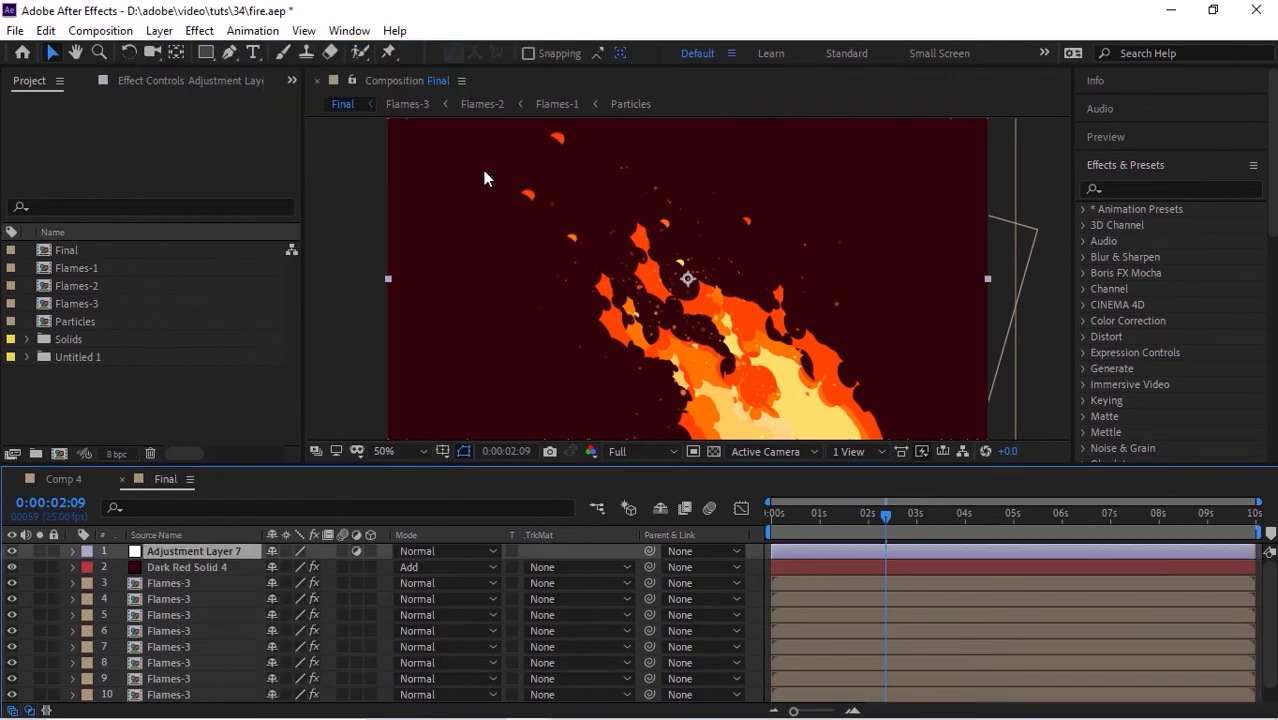
click(1172, 189)
text(glow)
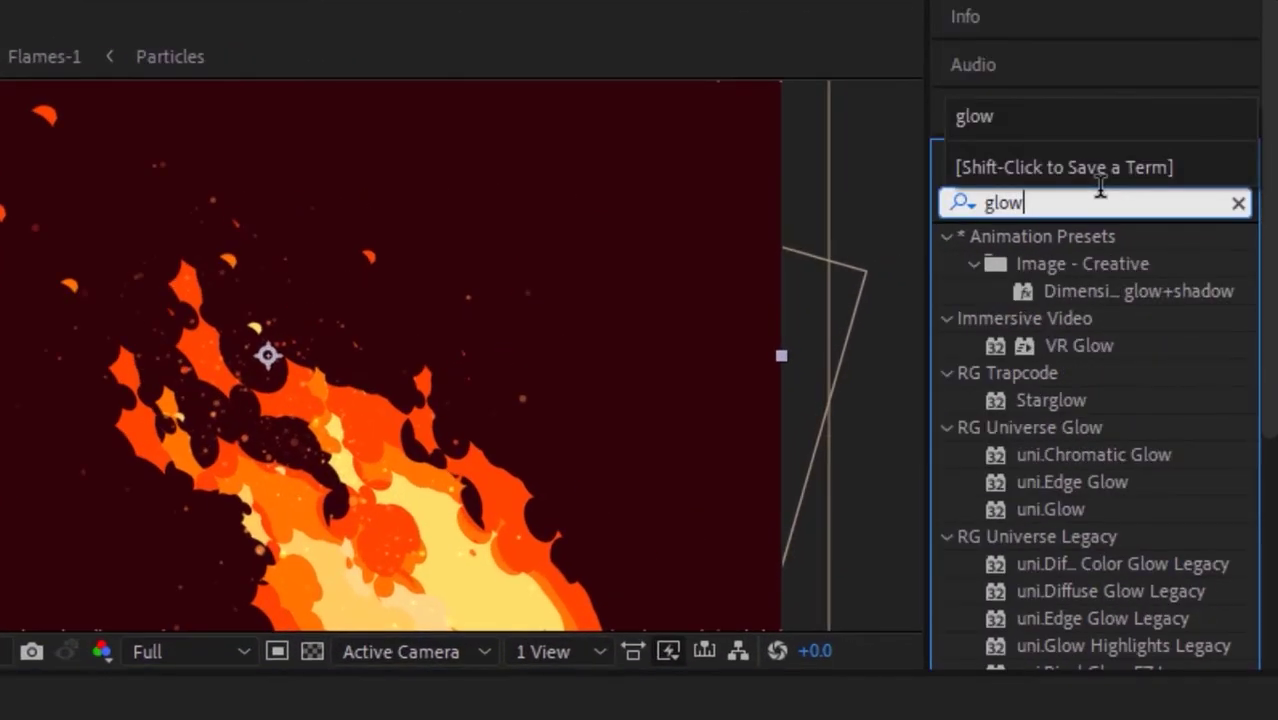
key(Return)
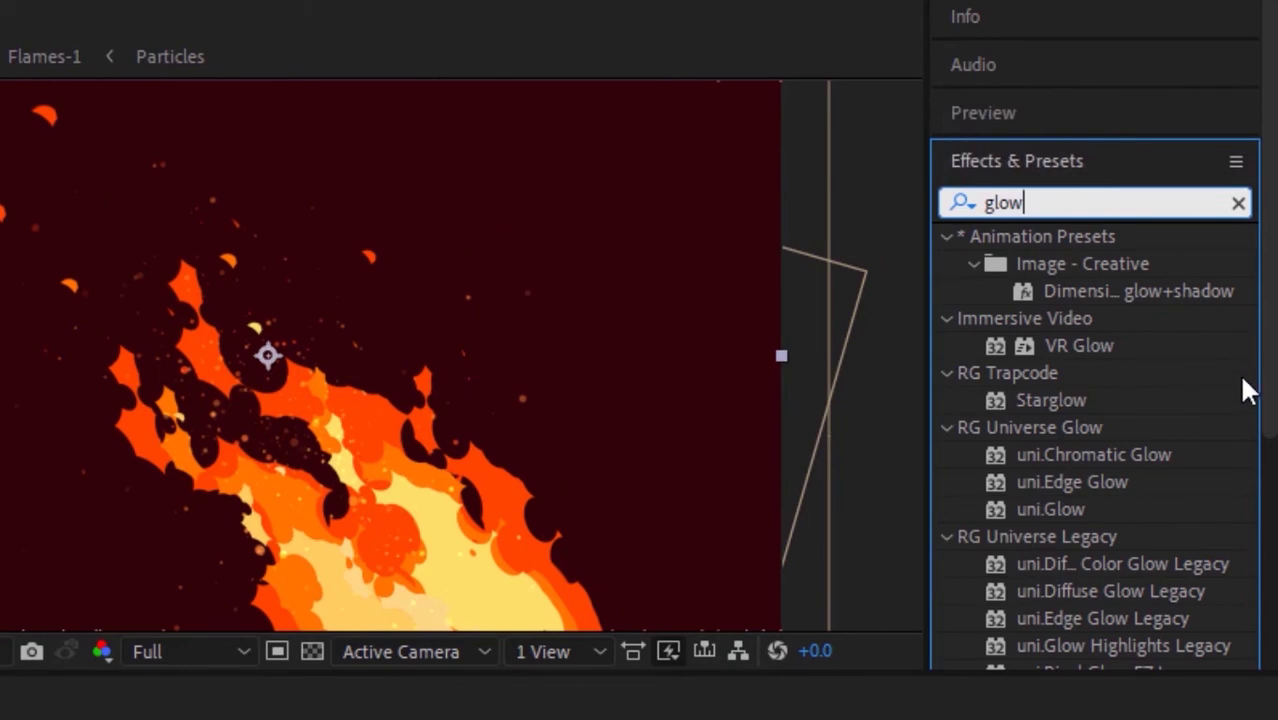
drag(1268, 372, 1247, 492)
drag(1066, 541, 271, 719)
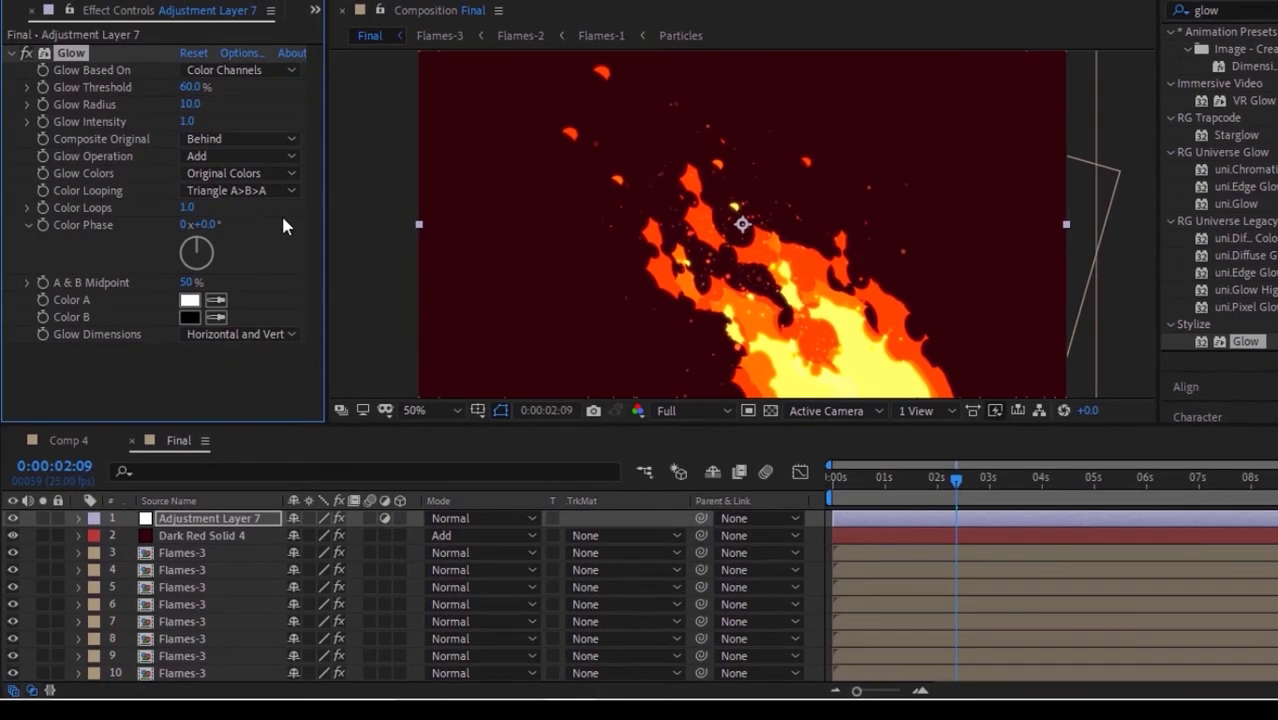
Set the Glow Radius to 100 and the Glow Intensity to 0.8
click(191, 104)
text(100)
key(Tab)
text(0.8)
key(Return)
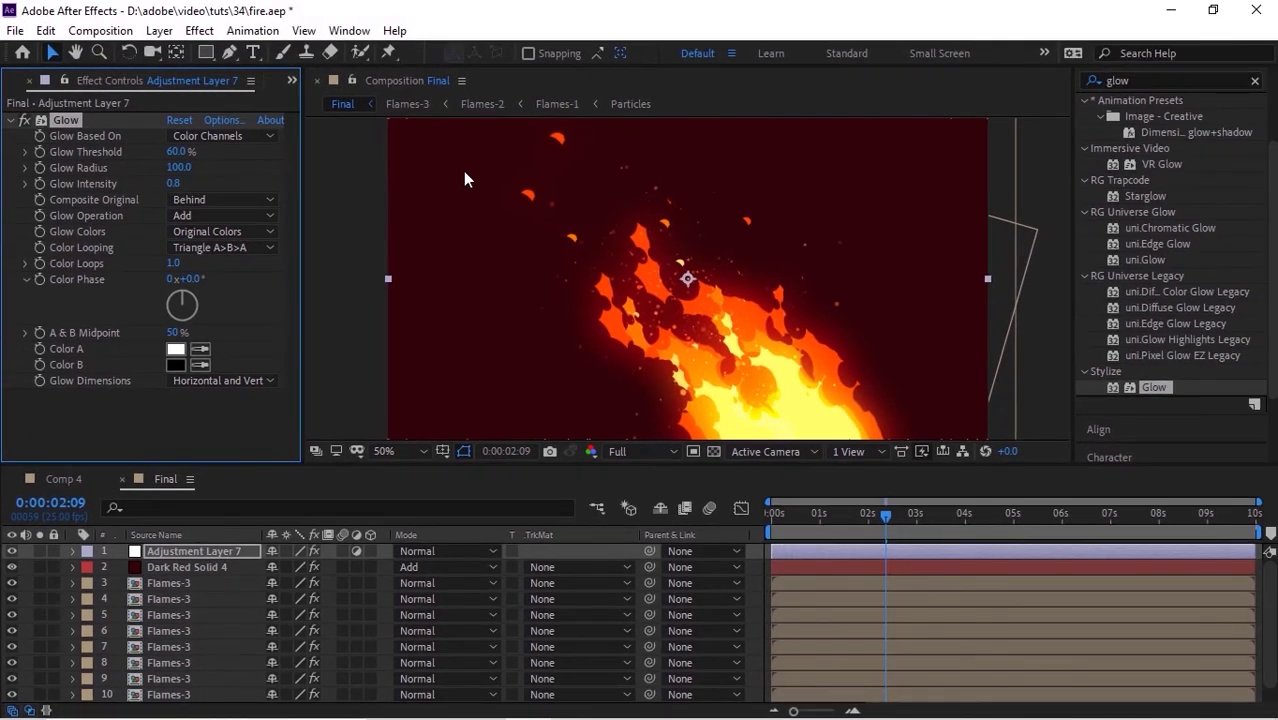
Create a black 1280 x 720 px solid above the glow adjustment layer
click(159, 30)
mouse_move(200, 46)
click(485, 111)
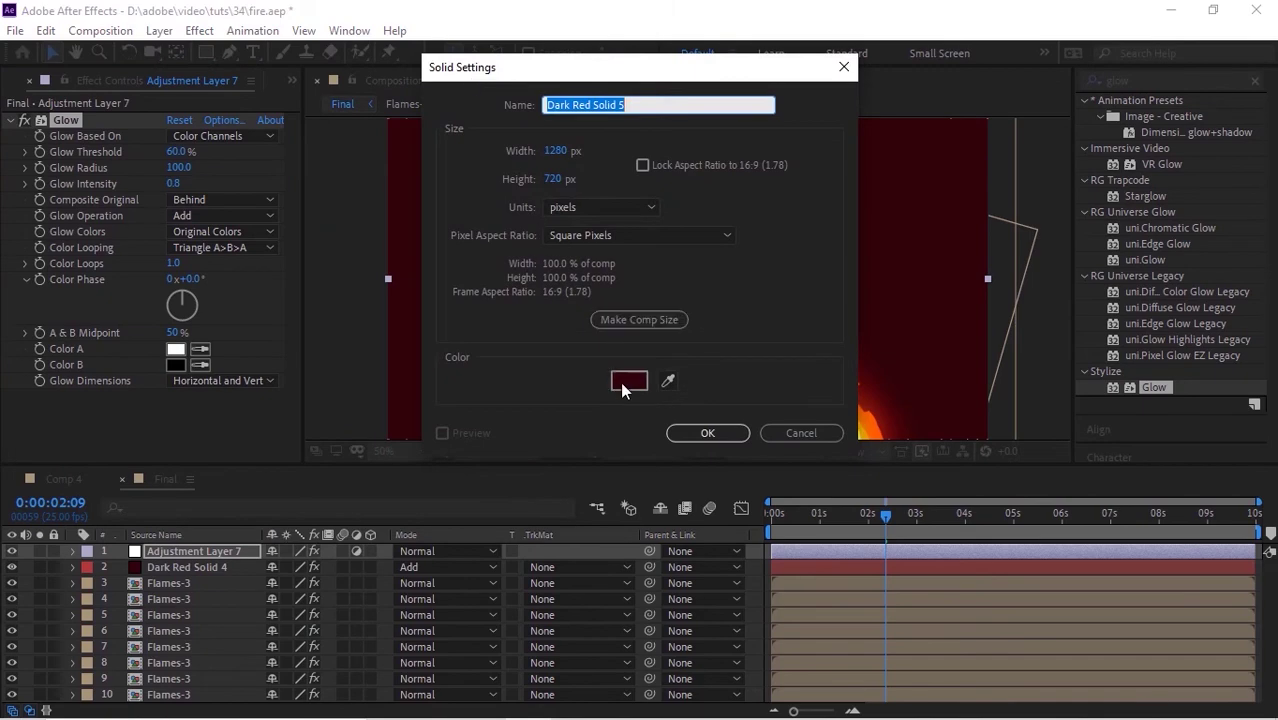
click(629, 380)
drag(90, 380, 74, 434)
click(491, 143)
click(727, 431)
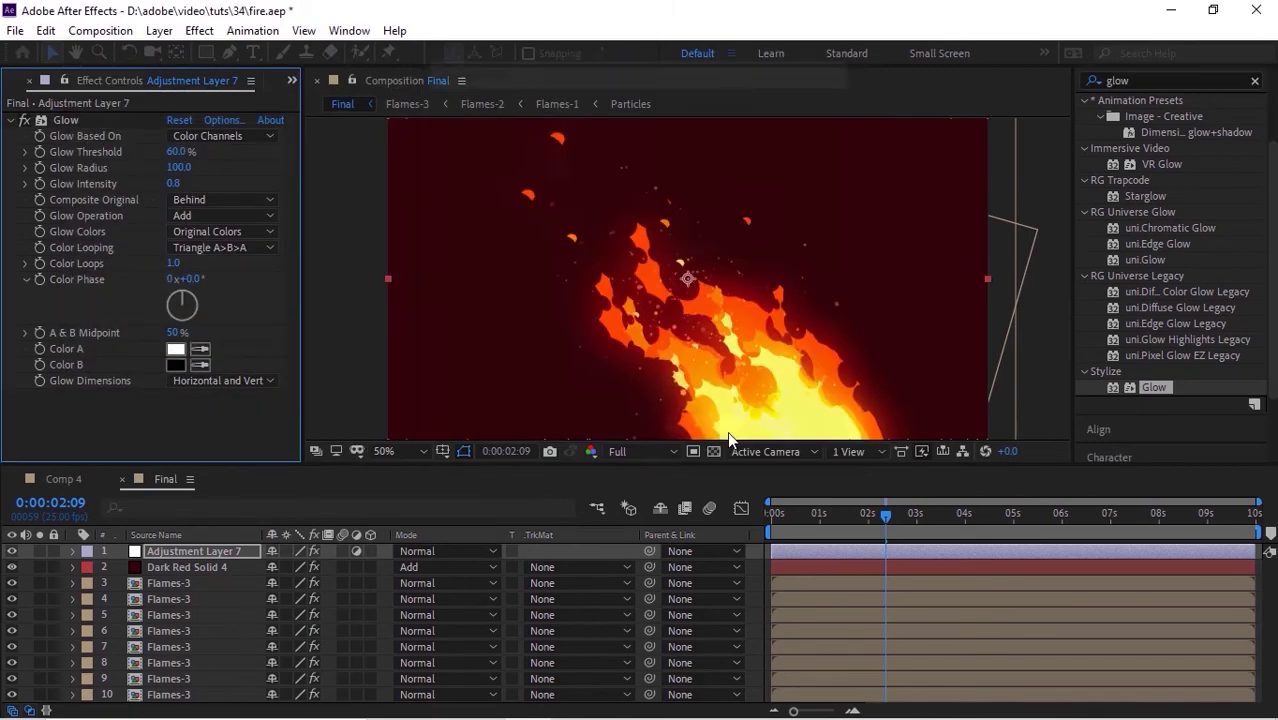
Draw an elliptical mask on the black solid and widen it to span nearly the full frame
drag(206, 52, 268, 95)
drag(463, 131, 981, 454)
key(v)
double_click(463, 292)
drag(463, 292, 388, 292)
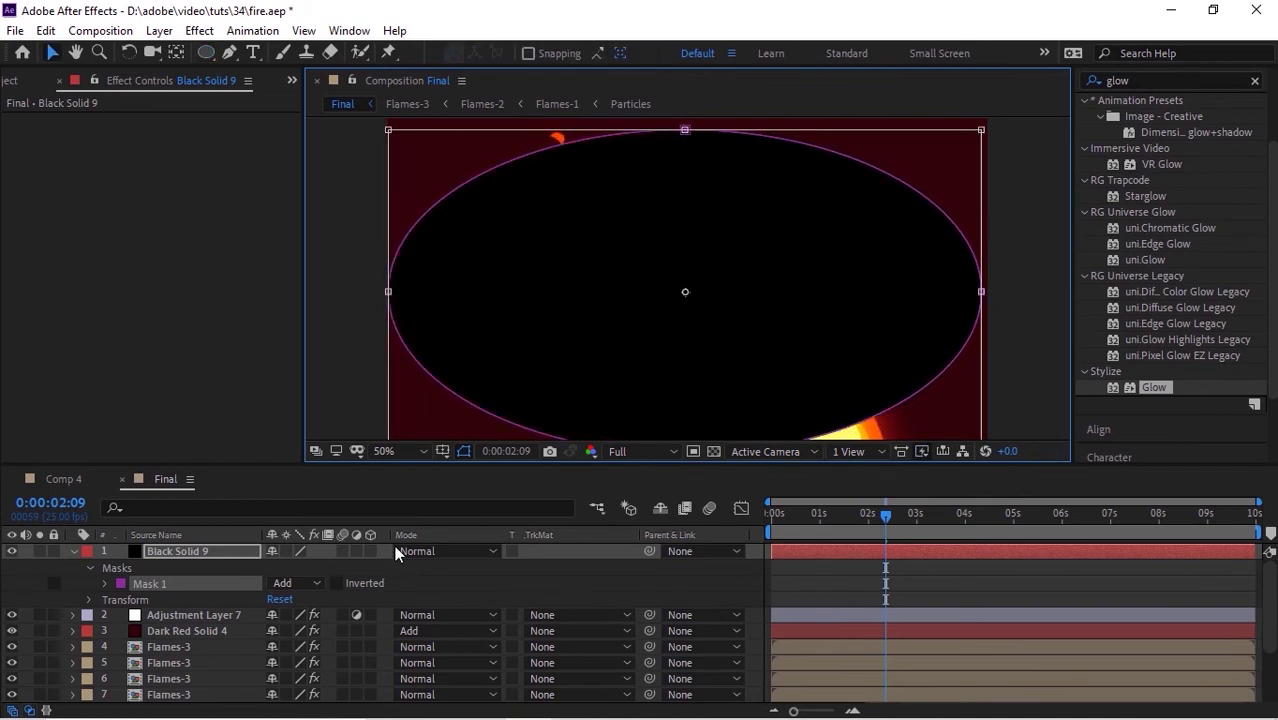
Set the black solid's mask to Subtract with a Mask Feather of 300 pixels
click(295, 583)
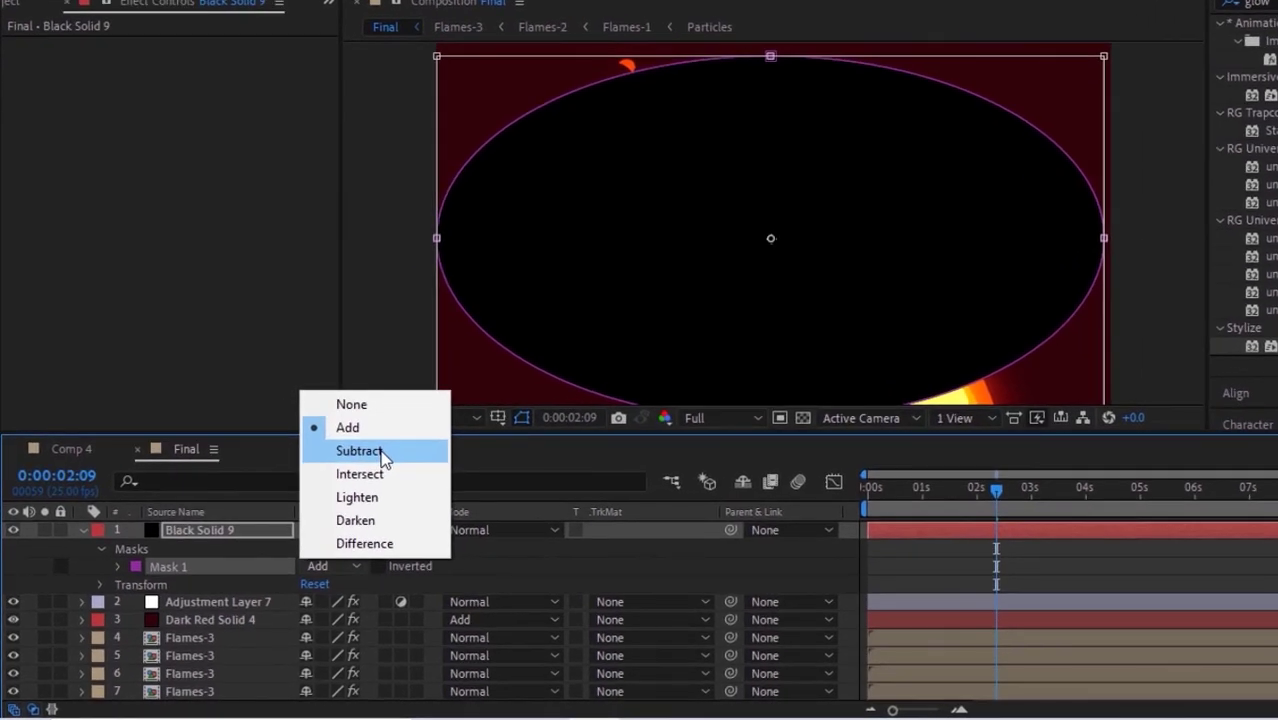
click(358, 451)
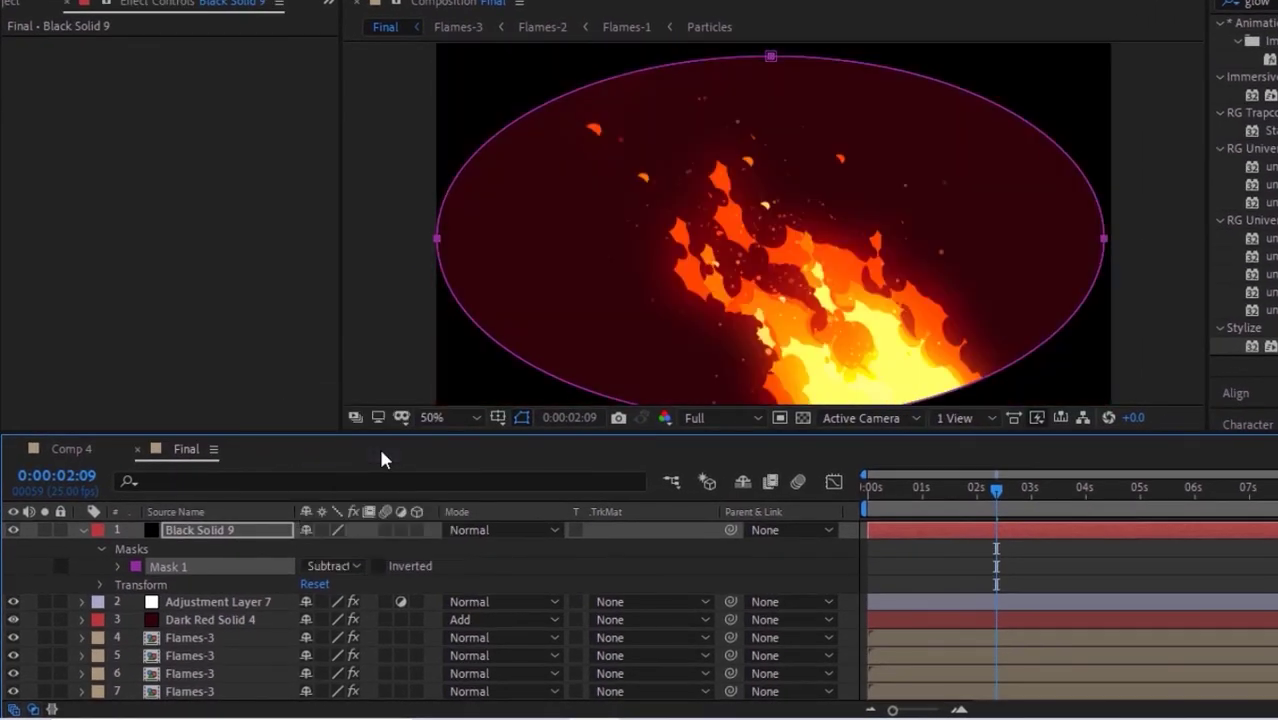
click(117, 566)
click(331, 601)
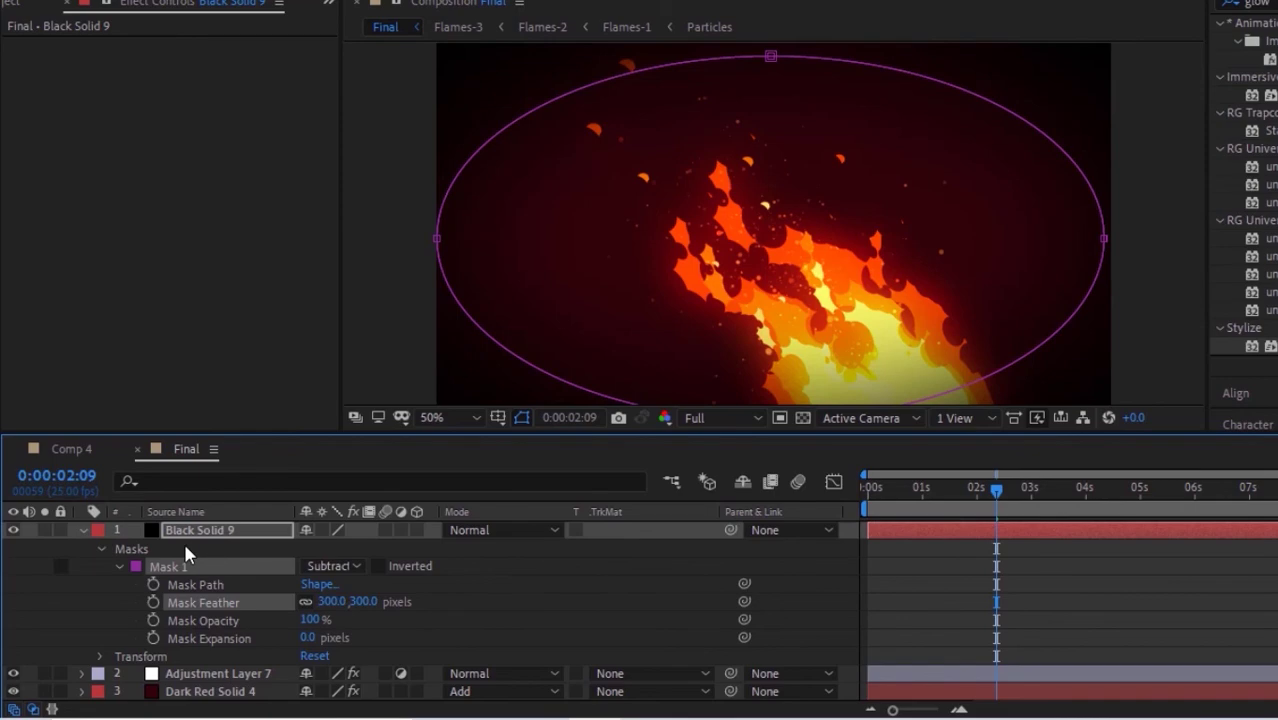
Set the black vignette solid's blending mode to Color Burn and collapse its properties
click(491, 535)
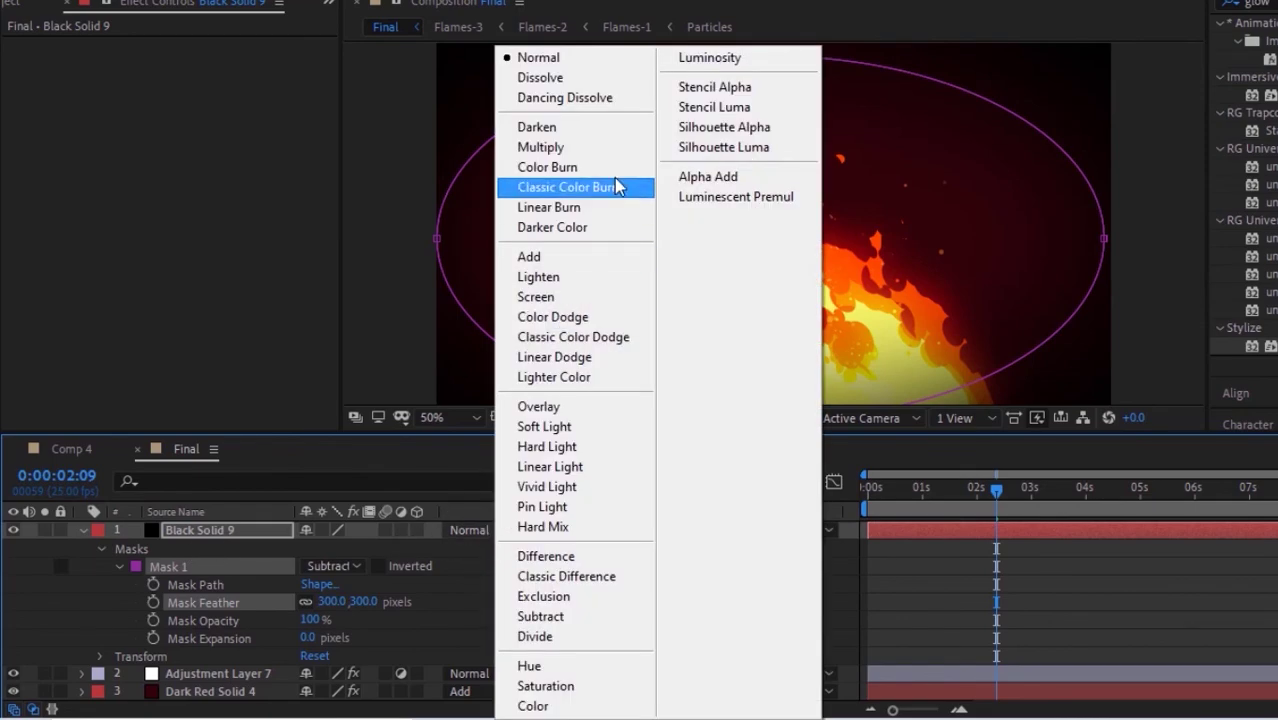
click(535, 170)
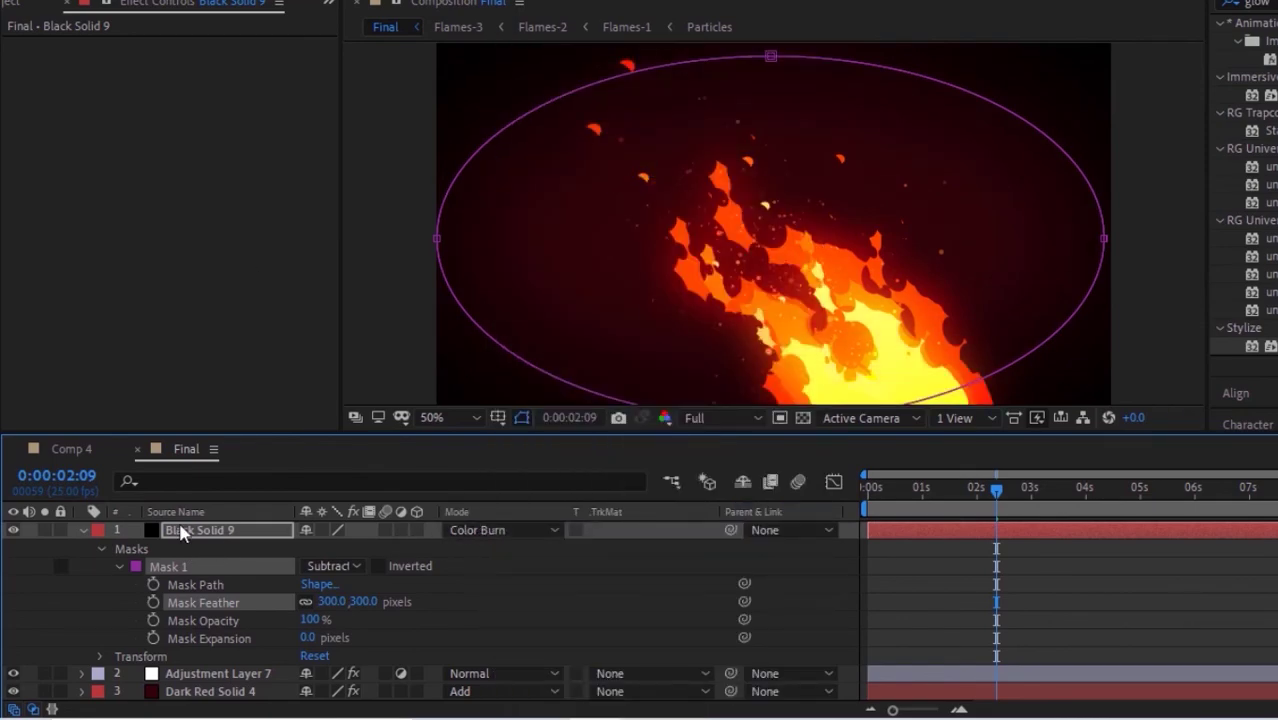
click(83, 530)
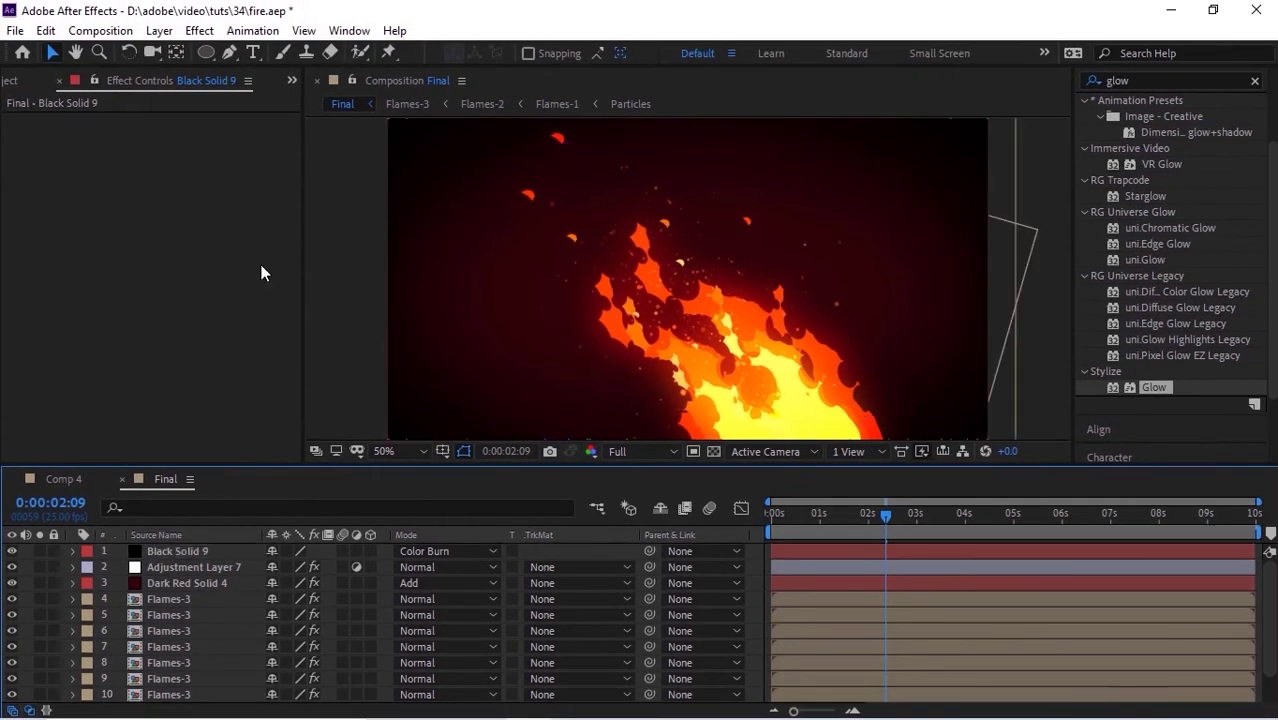
Add another adjustment layer on top and apply the Curves color correction effect to it
click(159, 30)
mouse_move(187, 56)
click(480, 184)
click(1159, 80)
key(BackSpace)
text(curves)
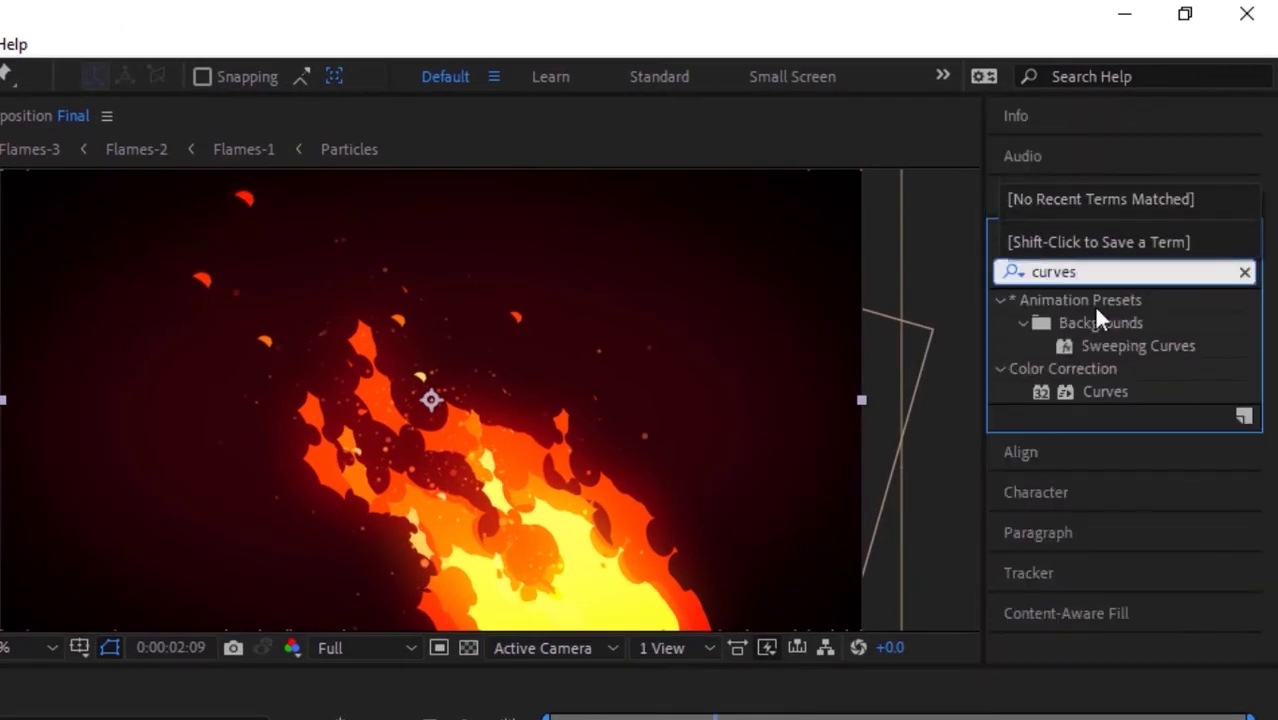
drag(1105, 391, 232, 612)
Grade with Curves by lifting the RGB highlights, slightly lowering the shadows and raising the Red channel's midtones
drag(243, 274, 238, 265)
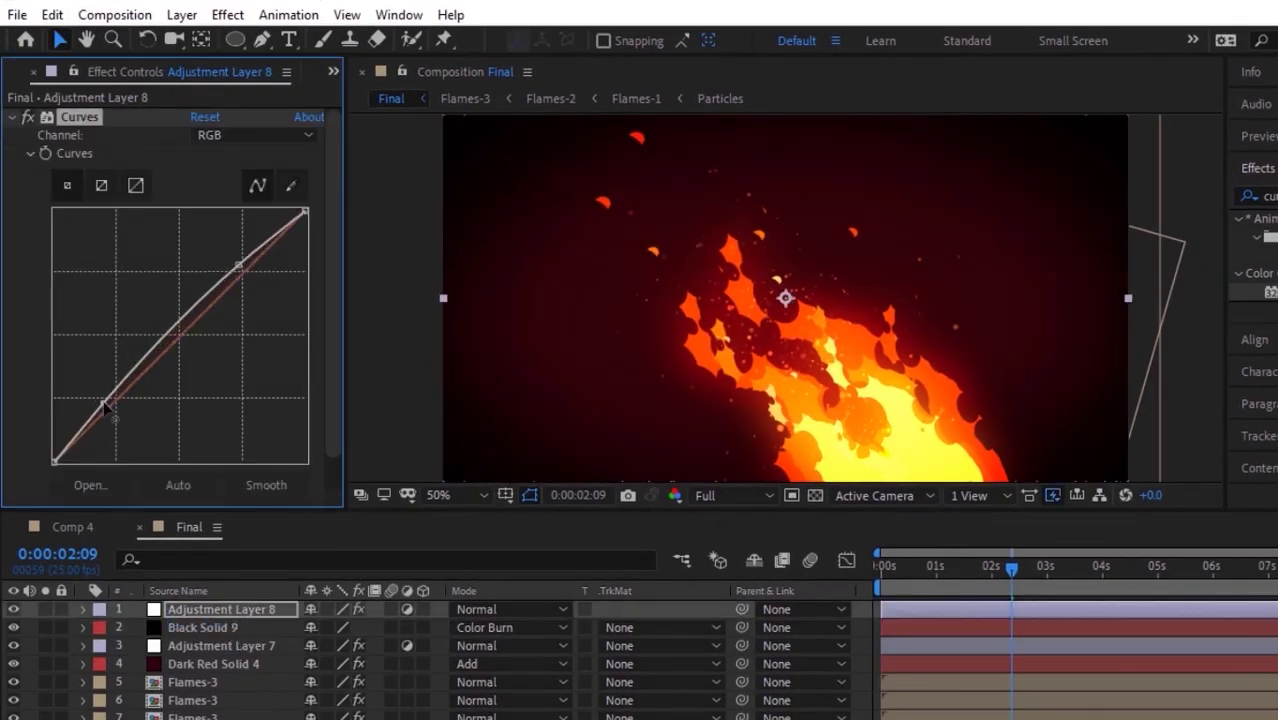
drag(113, 398, 114, 414)
click(255, 135)
click(262, 192)
drag(217, 307, 214, 296)
click(255, 135)
click(262, 200)
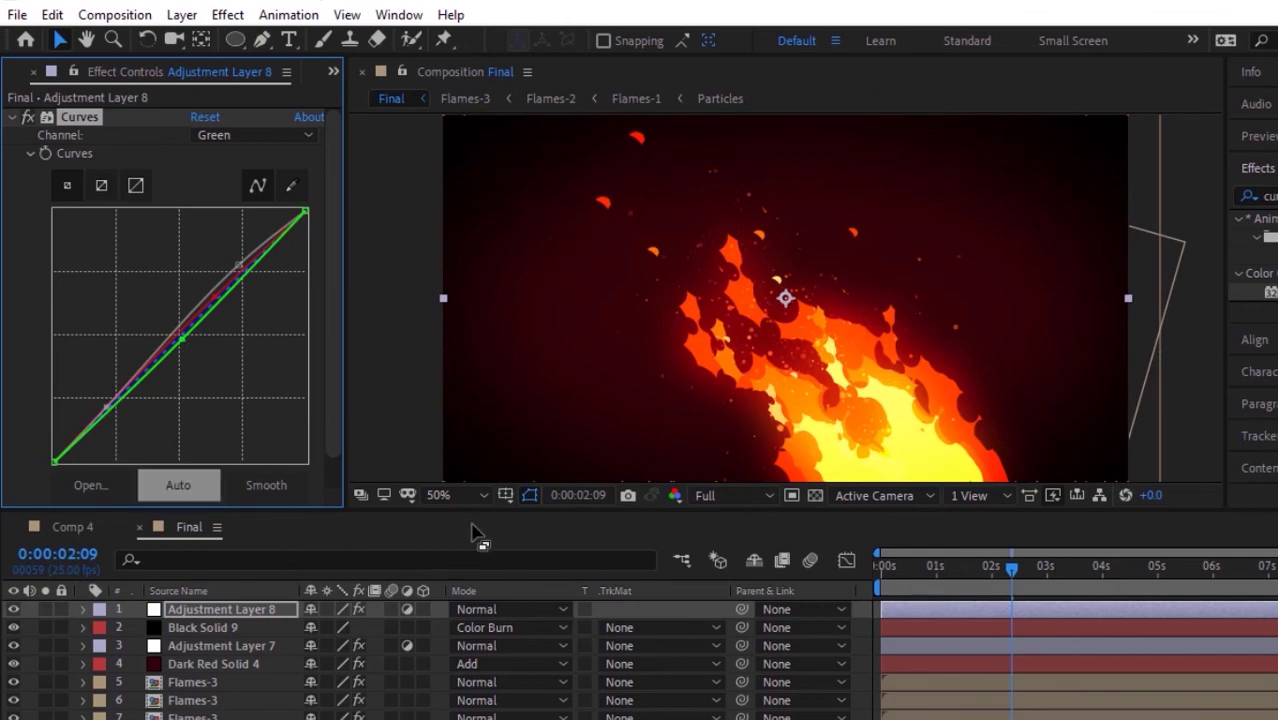
Fit the composition in the viewer and play the graded fire animation from the start
click(511, 119)
key(shift+slash)
click(680, 606)
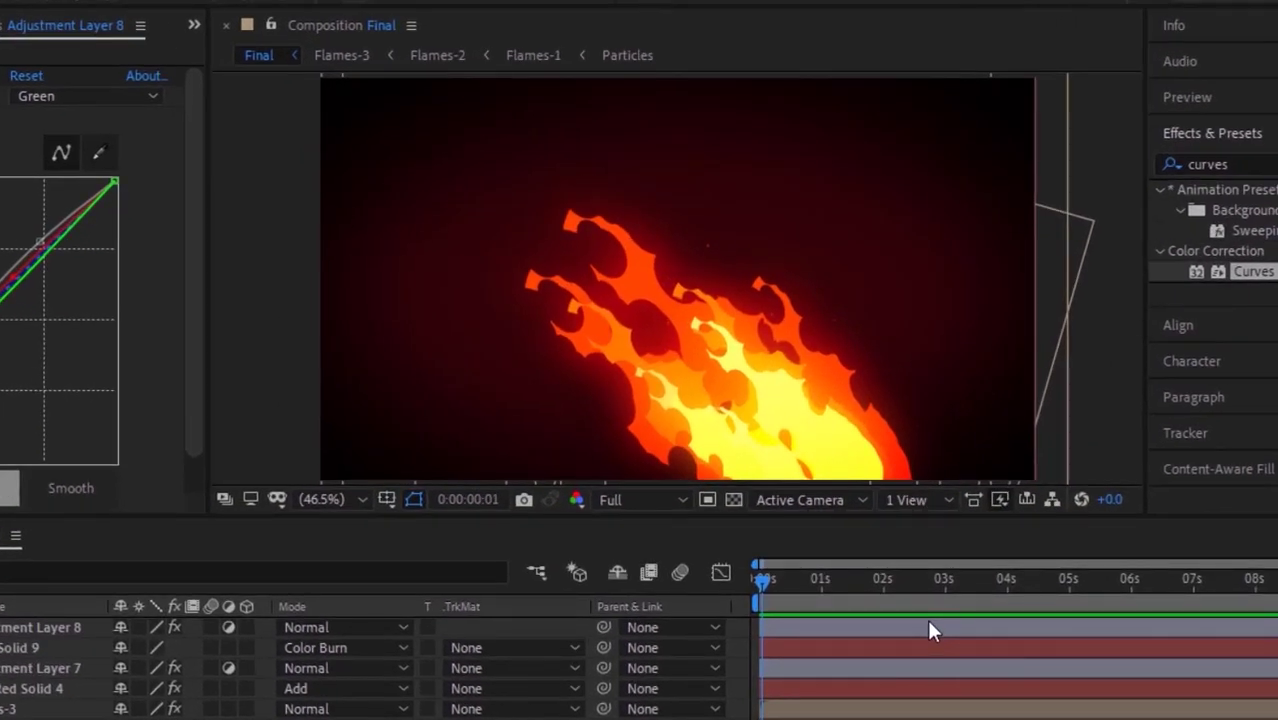
click(802, 580)
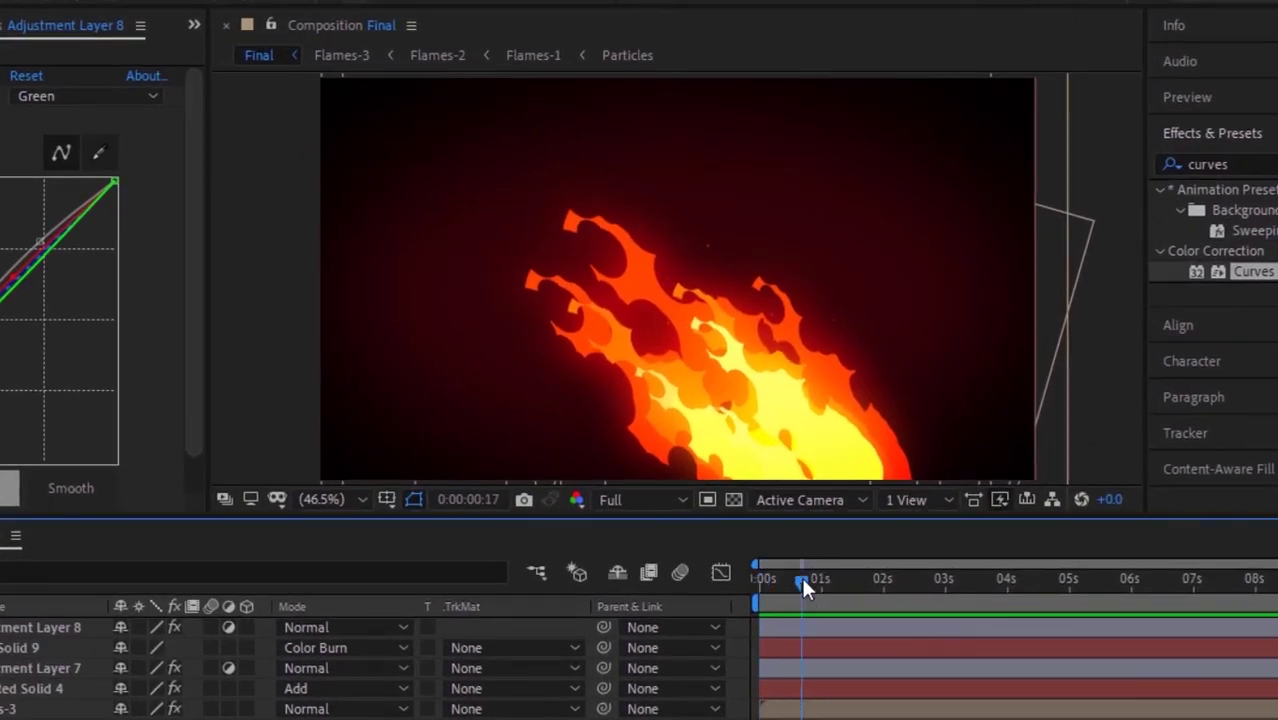
drag(803, 585, 748, 594)
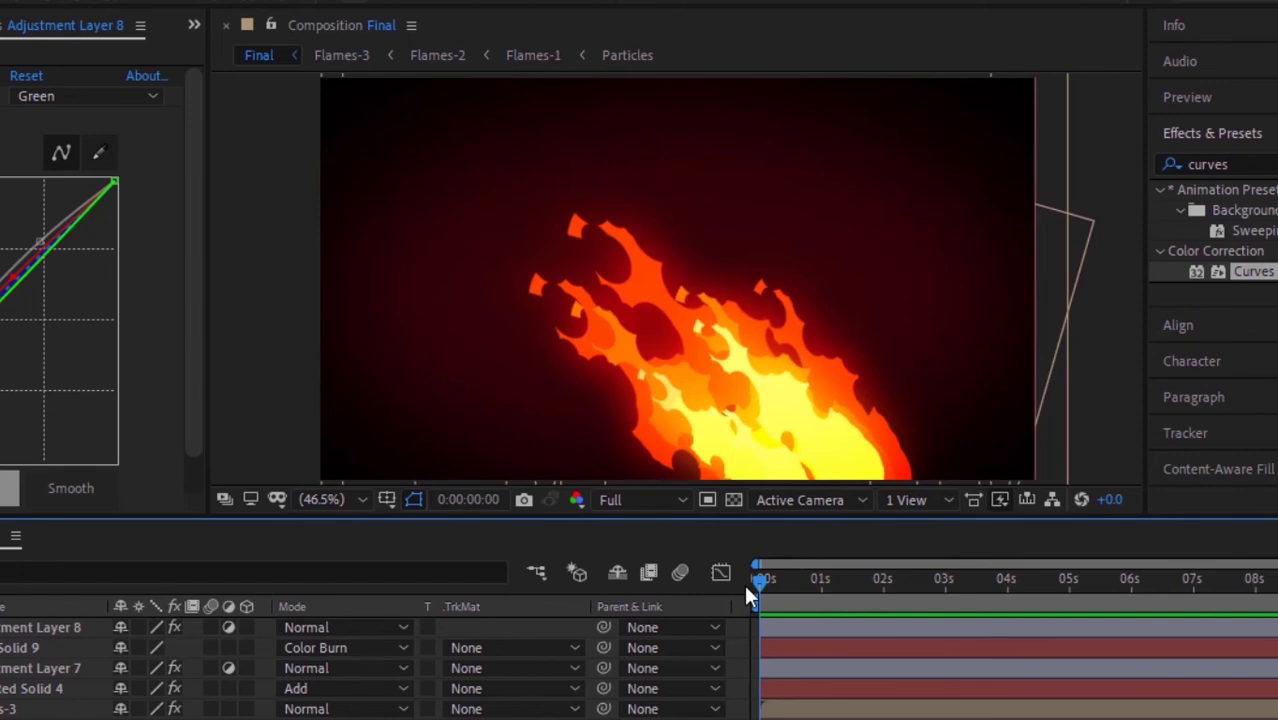
key(space)
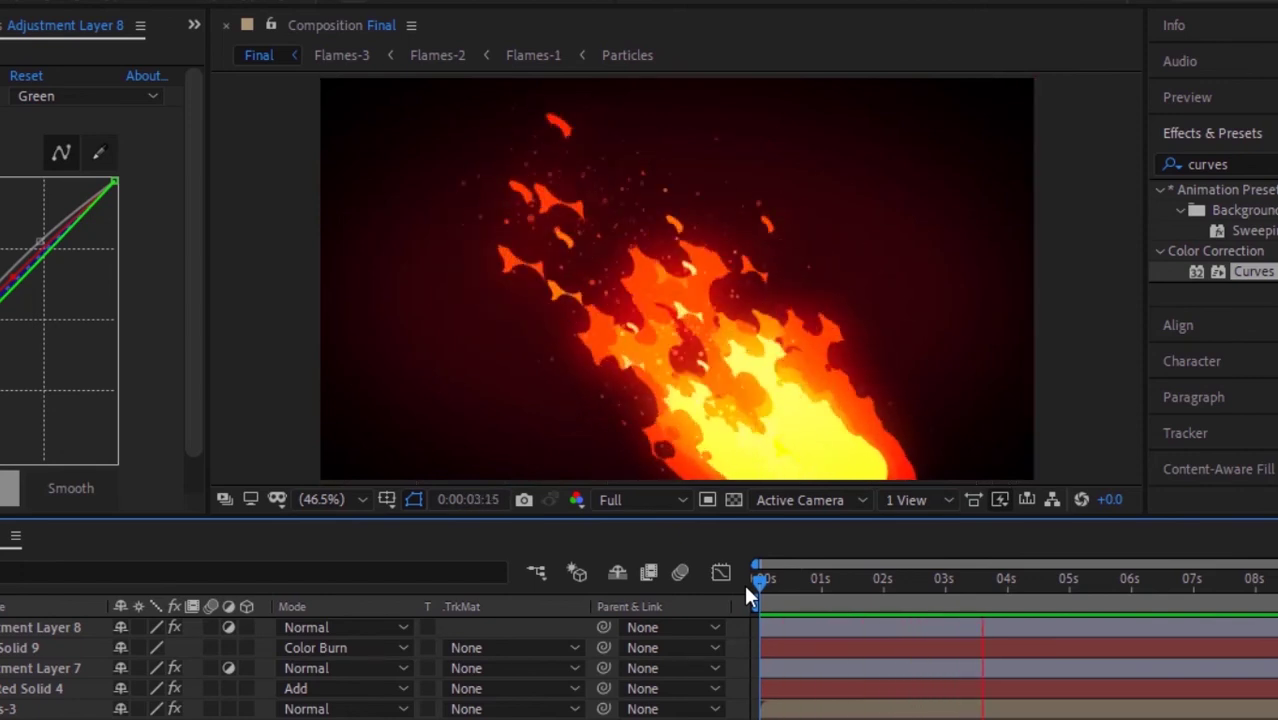
key(comma)
key(space)
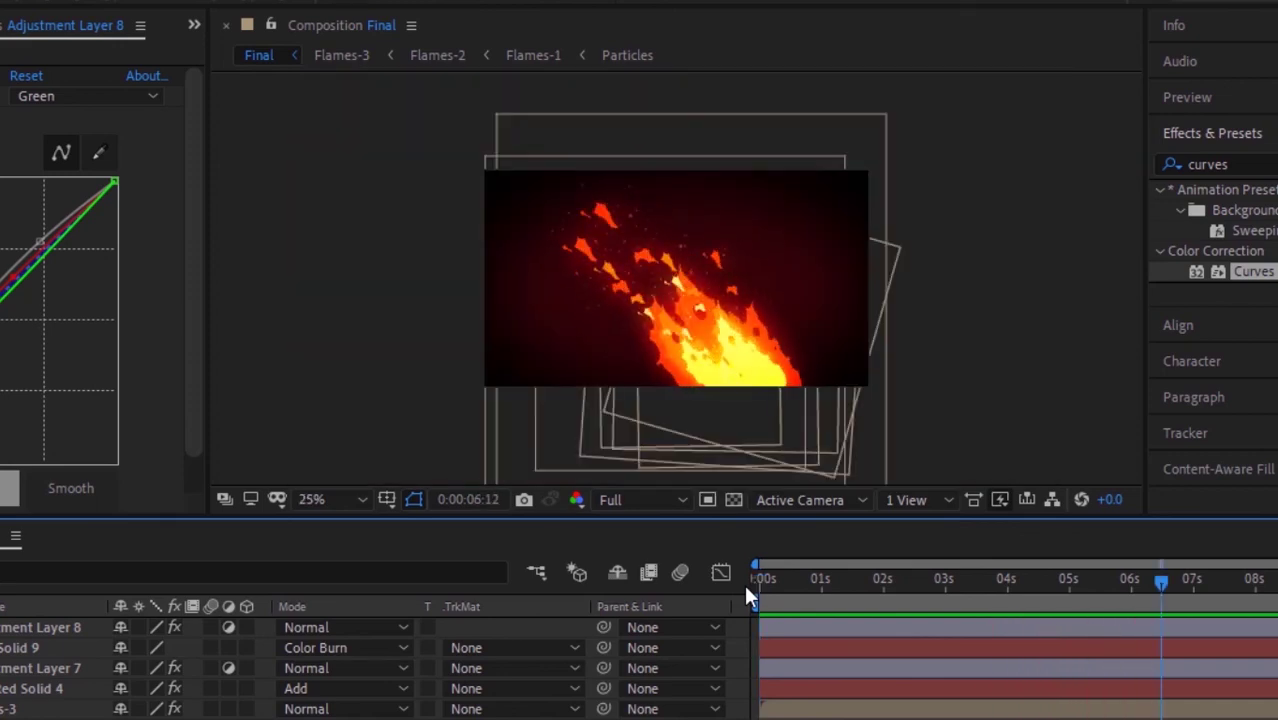
key(space)
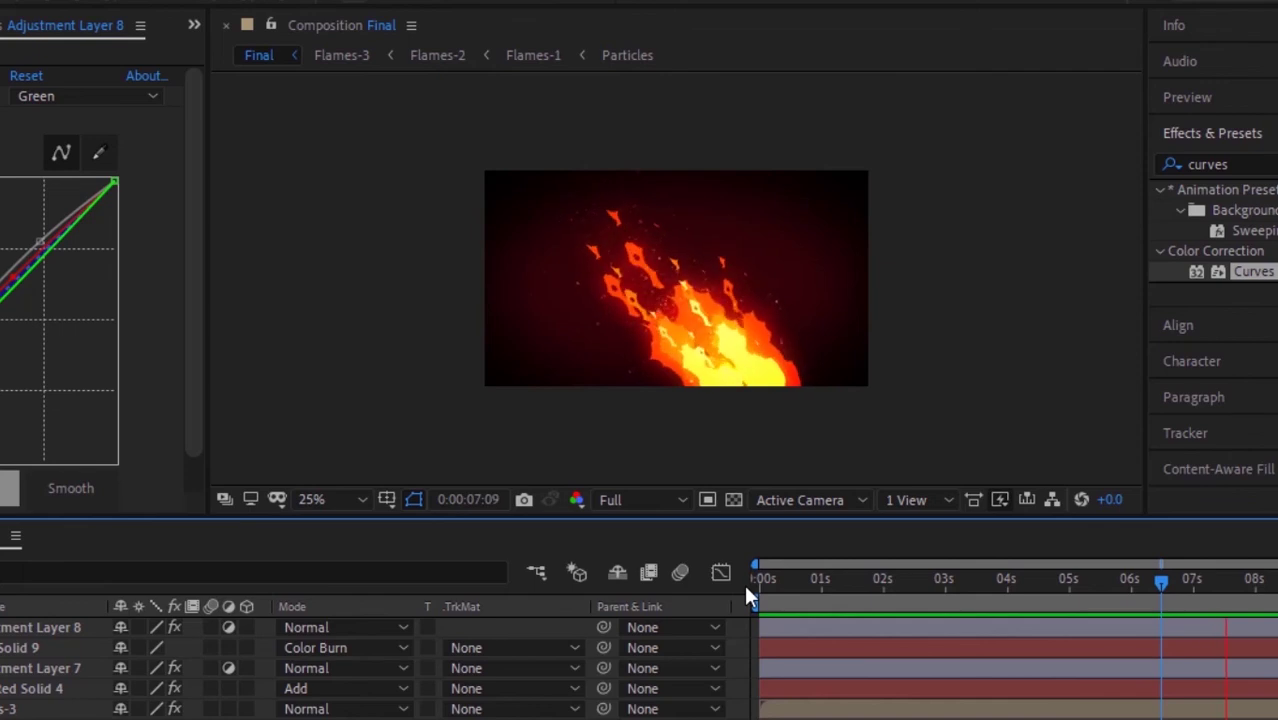
End the work area just before the 8-second mark and return to the start to preview the loop
key(space)
key(n)
drag(1200, 588, 874, 598)
key(space)
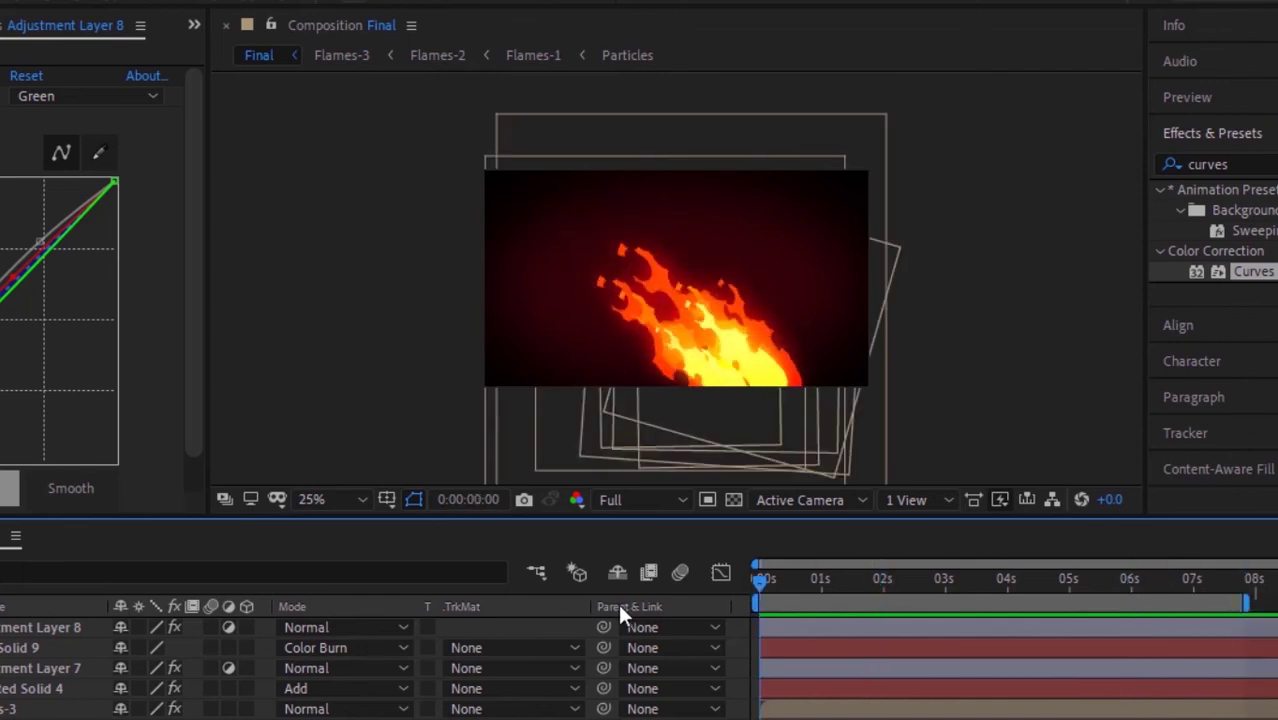